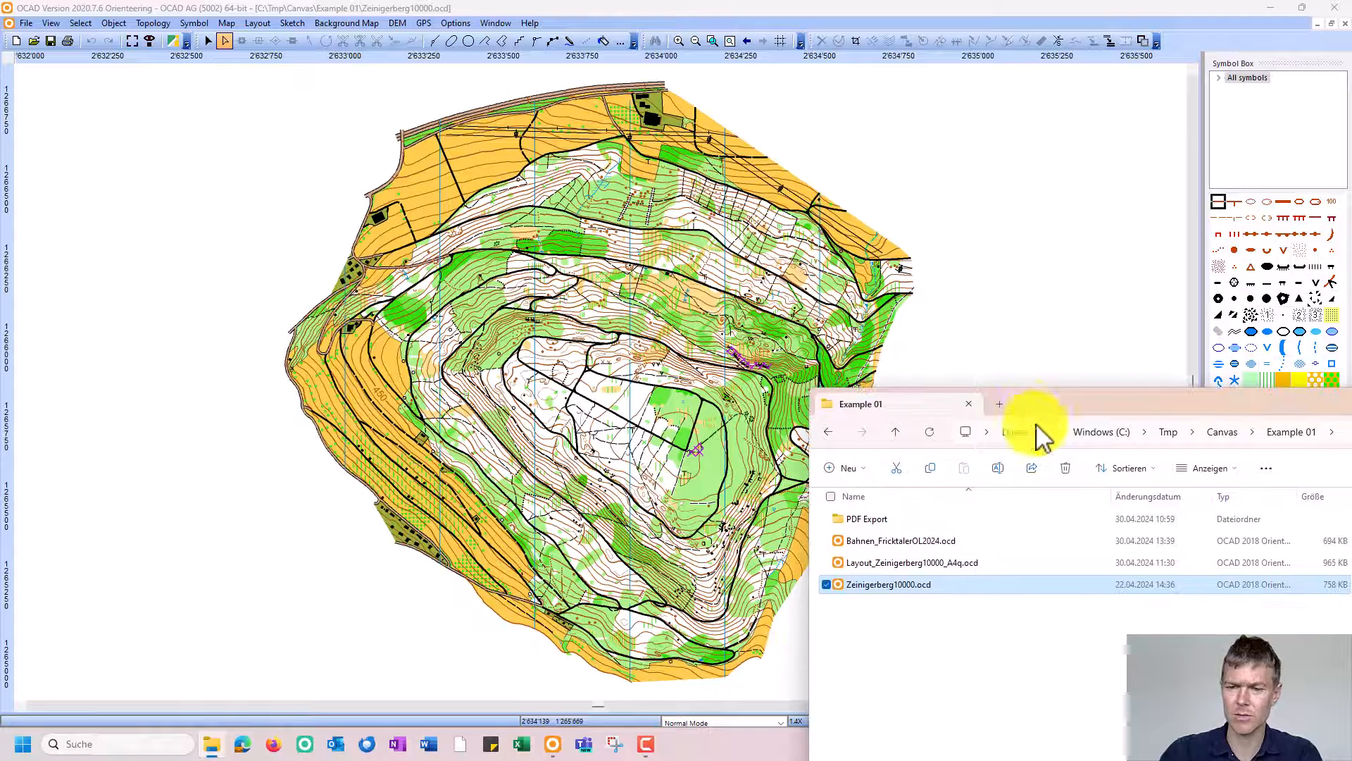
Step: Open Layout_Zeinigerberg10000_A4q.ocd and load Zeinigerberg10000.ocd as its background map
{"action": "left_click_drag", "start_coordinate": [930, 567], "coordinate": [188, 437]}
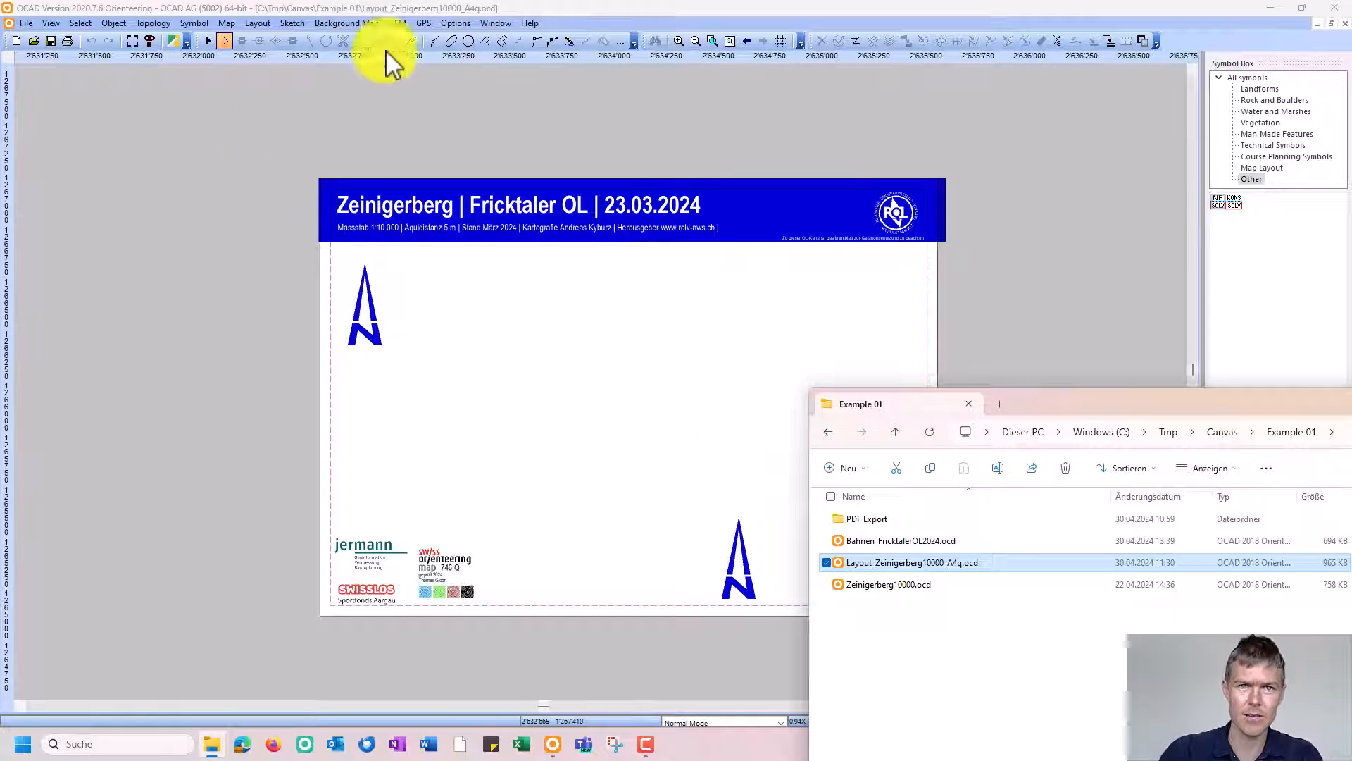
{"action": "left_click", "coordinate": [365, 24]}
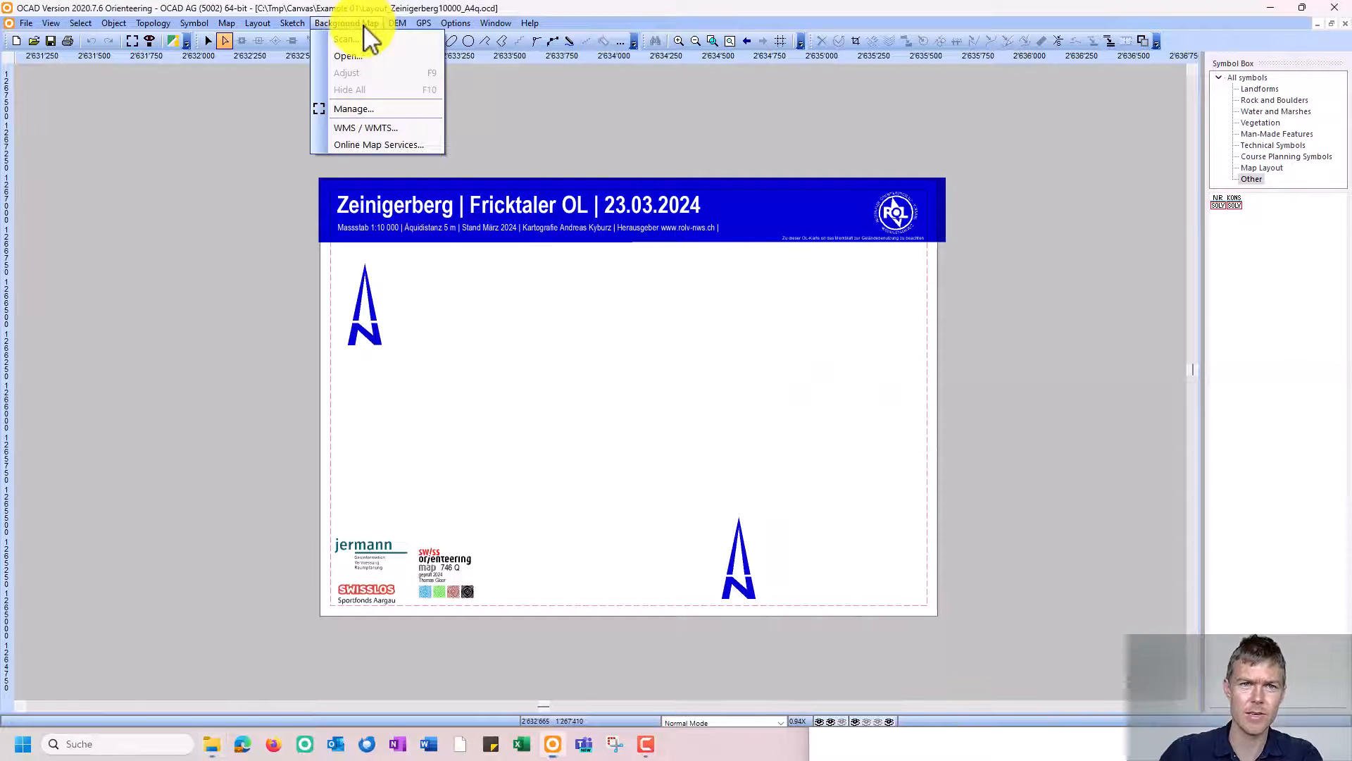
{"action": "left_click", "coordinate": [348, 110]}
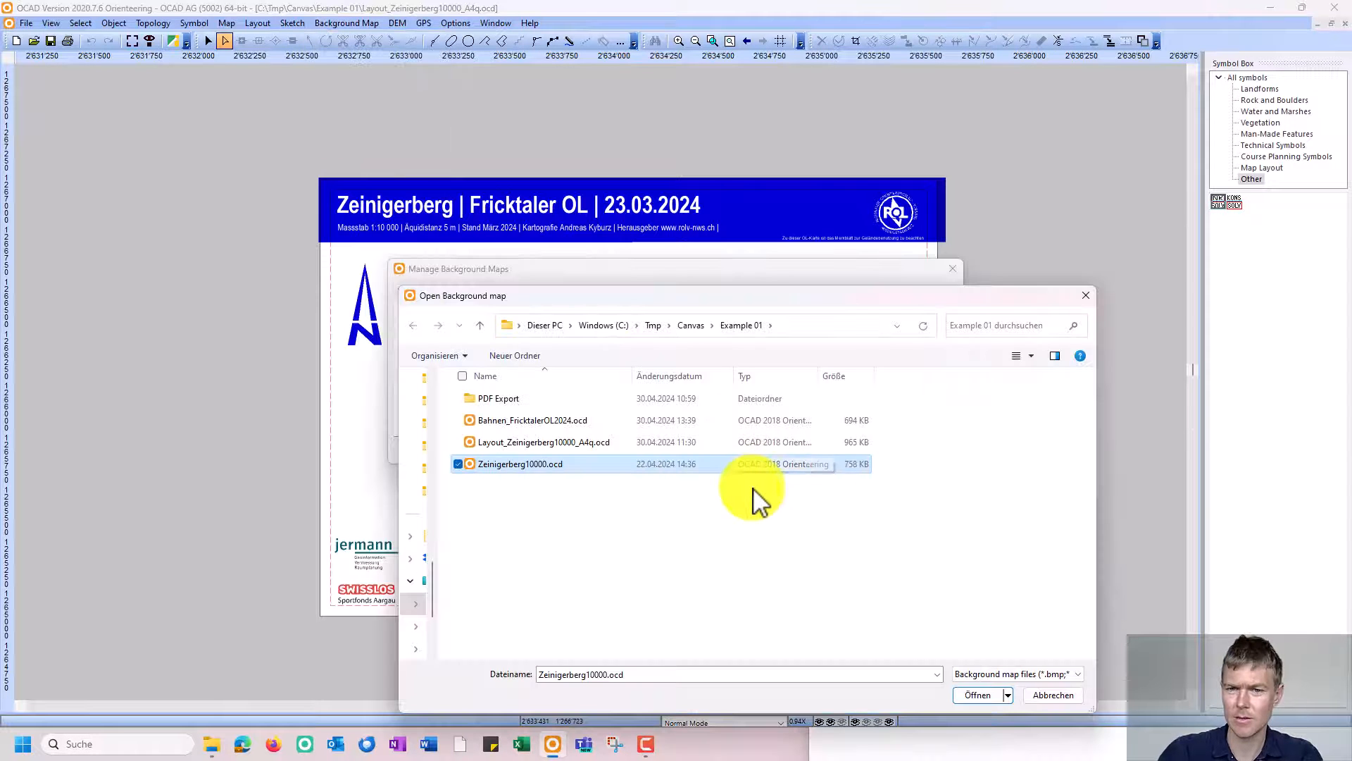
{"action": "double_click", "coordinate": [546, 464]}
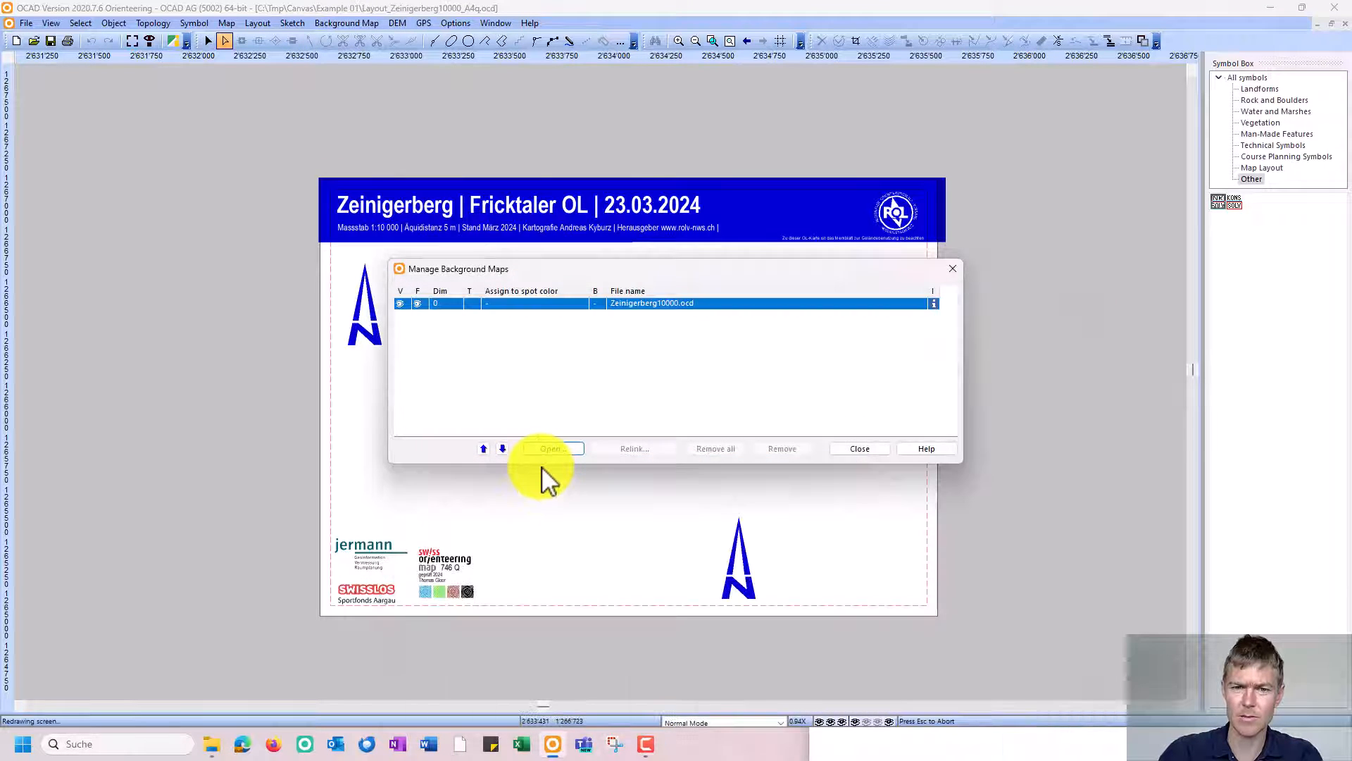
{"action": "left_click_drag", "start_coordinate": [572, 270], "coordinate": [821, 310]}
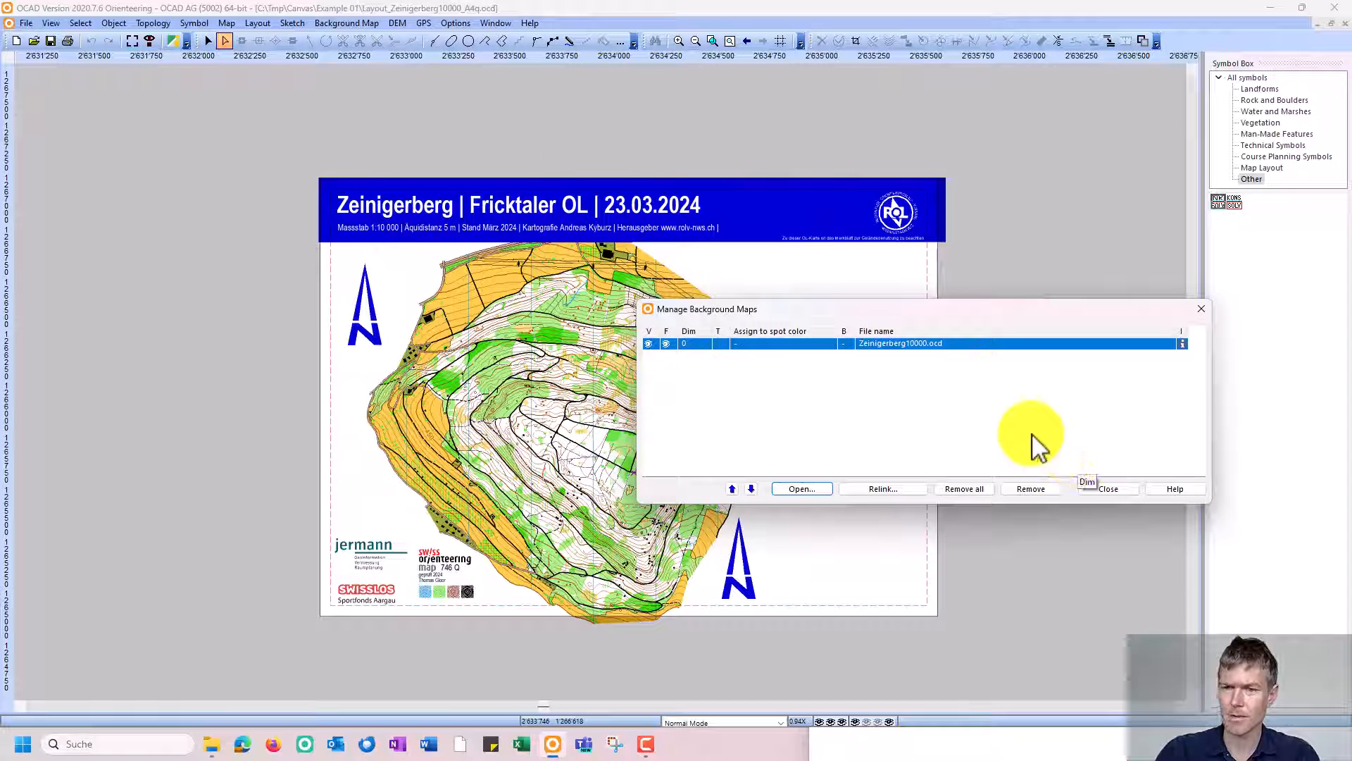
Step: Remove the Zeinigerberg10000.ocd background map and close the layout file
{"action": "left_click", "coordinate": [1048, 490]}
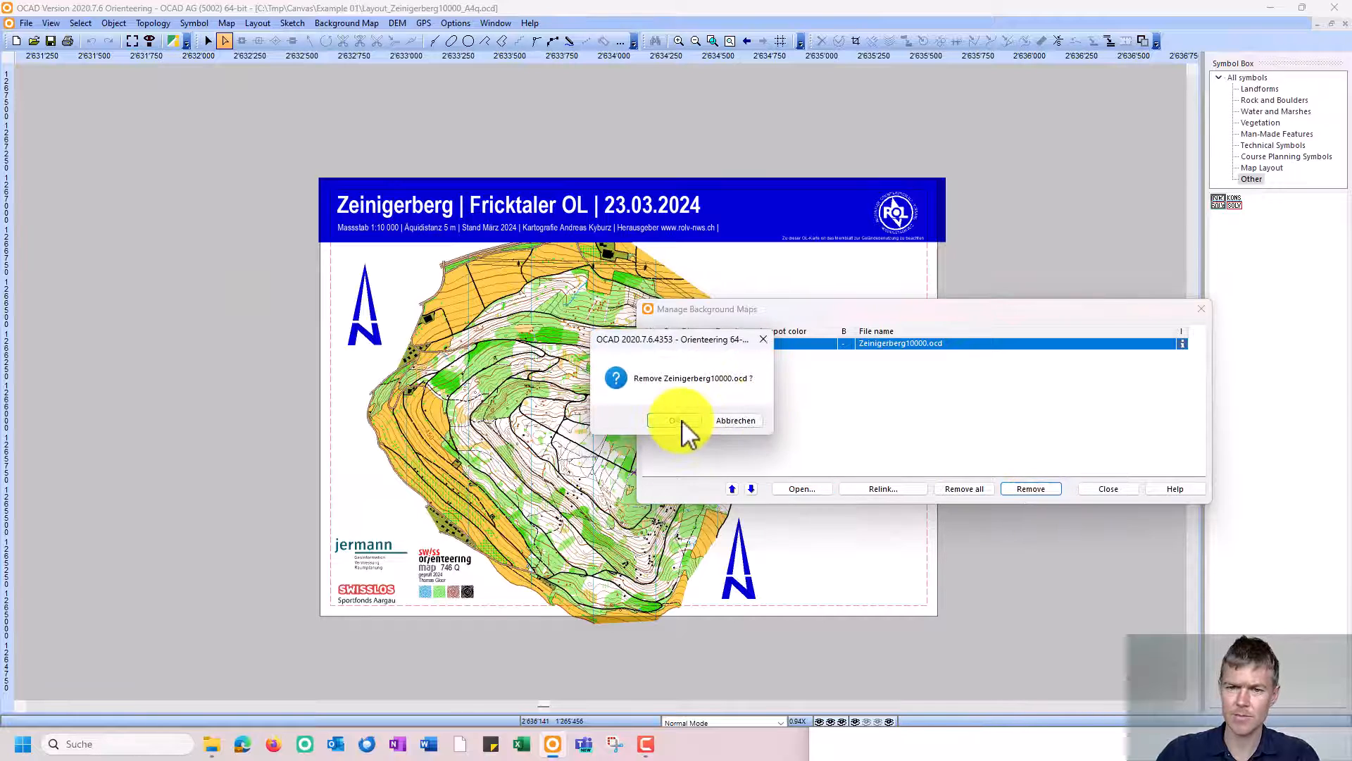
{"action": "left_click", "coordinate": [681, 421]}
{"action": "left_click", "coordinate": [1099, 489]}
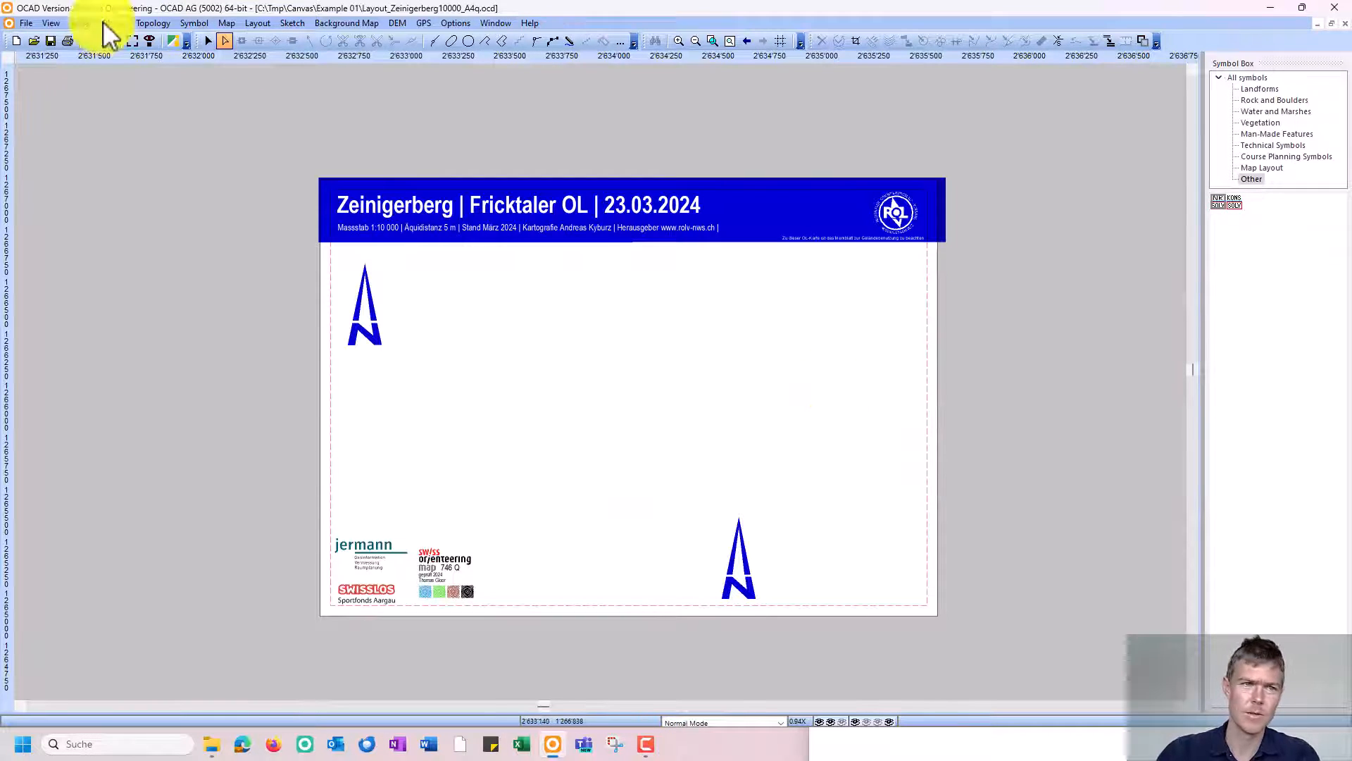
{"action": "left_click", "coordinate": [1339, 23]}
Step: Open the course setting file Bahnen_FricktalerOL2024.ocd from the Example 01 folder
{"action": "left_click", "coordinate": [874, 750]}
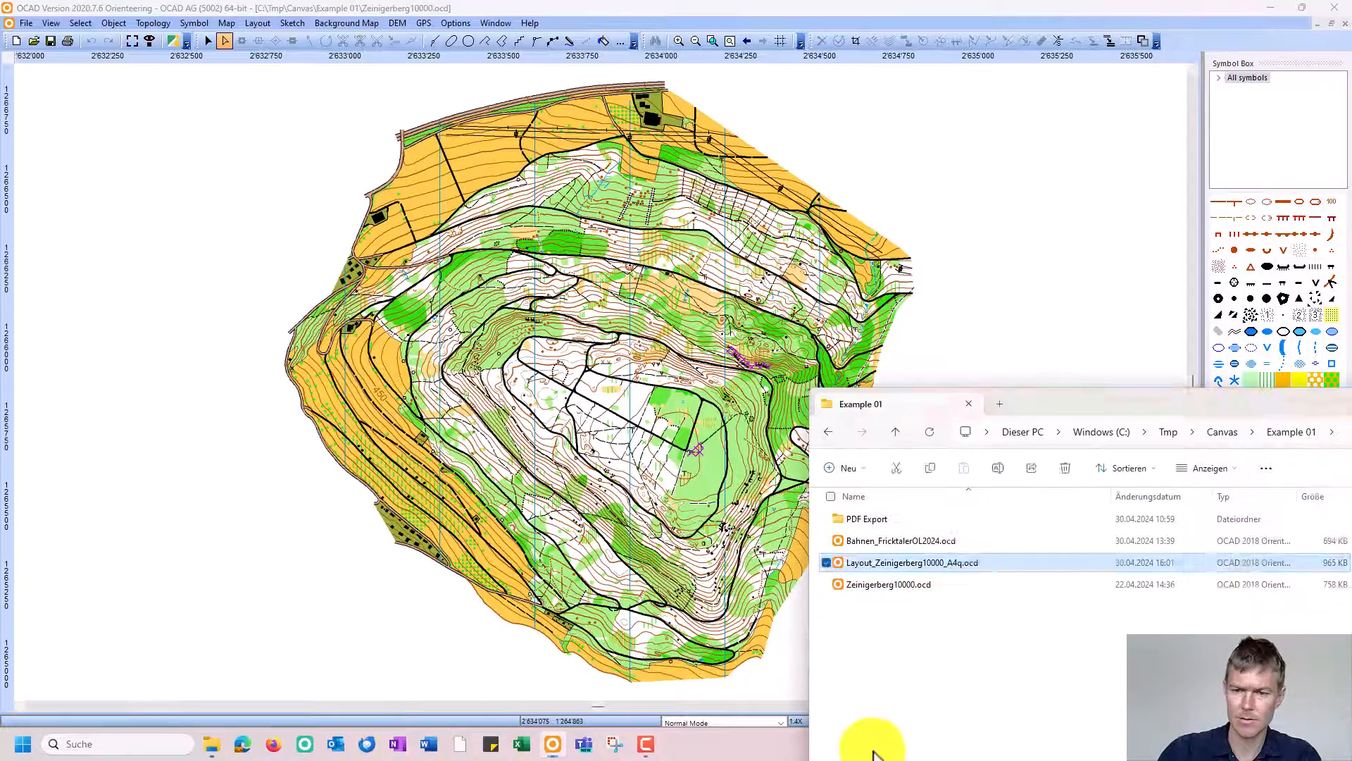
{"action": "left_click_drag", "start_coordinate": [900, 541], "coordinate": [285, 416]}
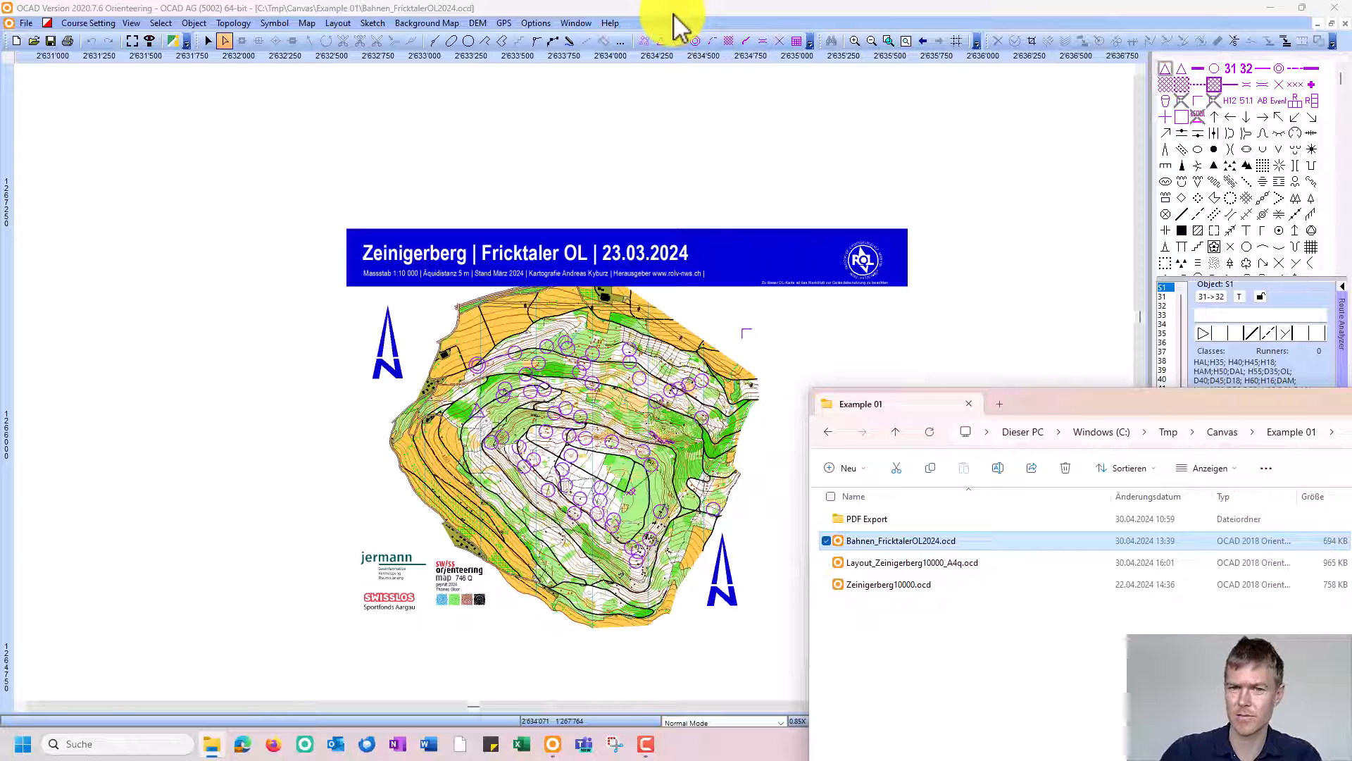
{"action": "left_click", "coordinate": [702, 178]}
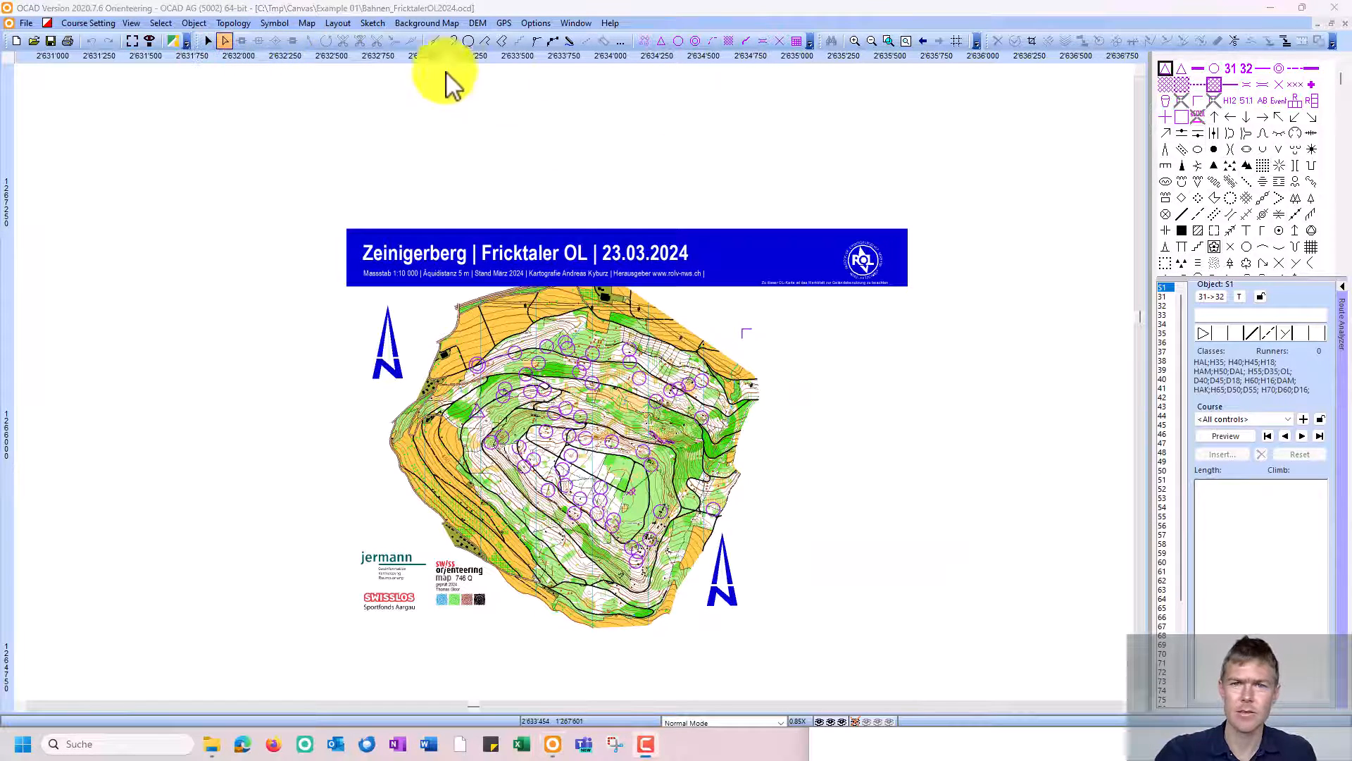
Step: Review the full list of courses in the course setting file, from A to O
{"action": "left_click", "coordinate": [93, 23]}
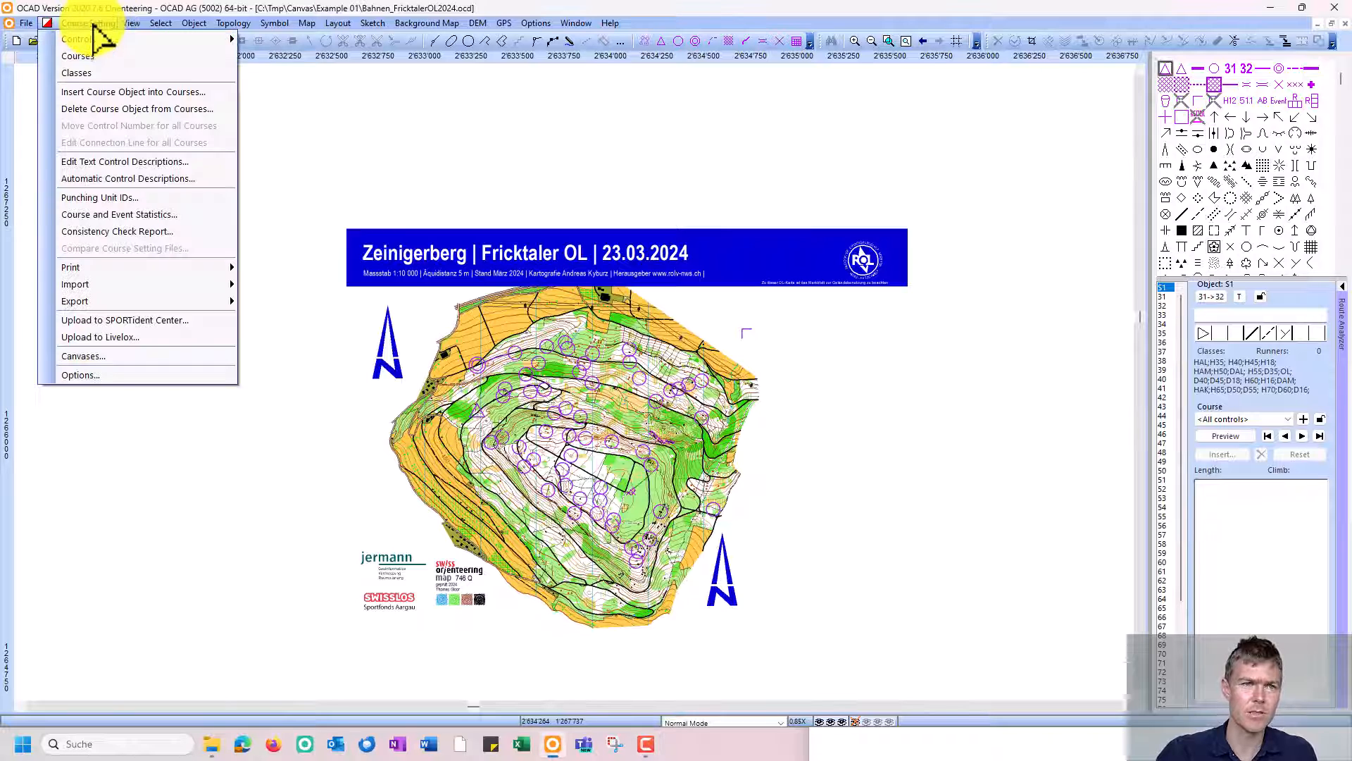
{"action": "left_click", "coordinate": [79, 56]}
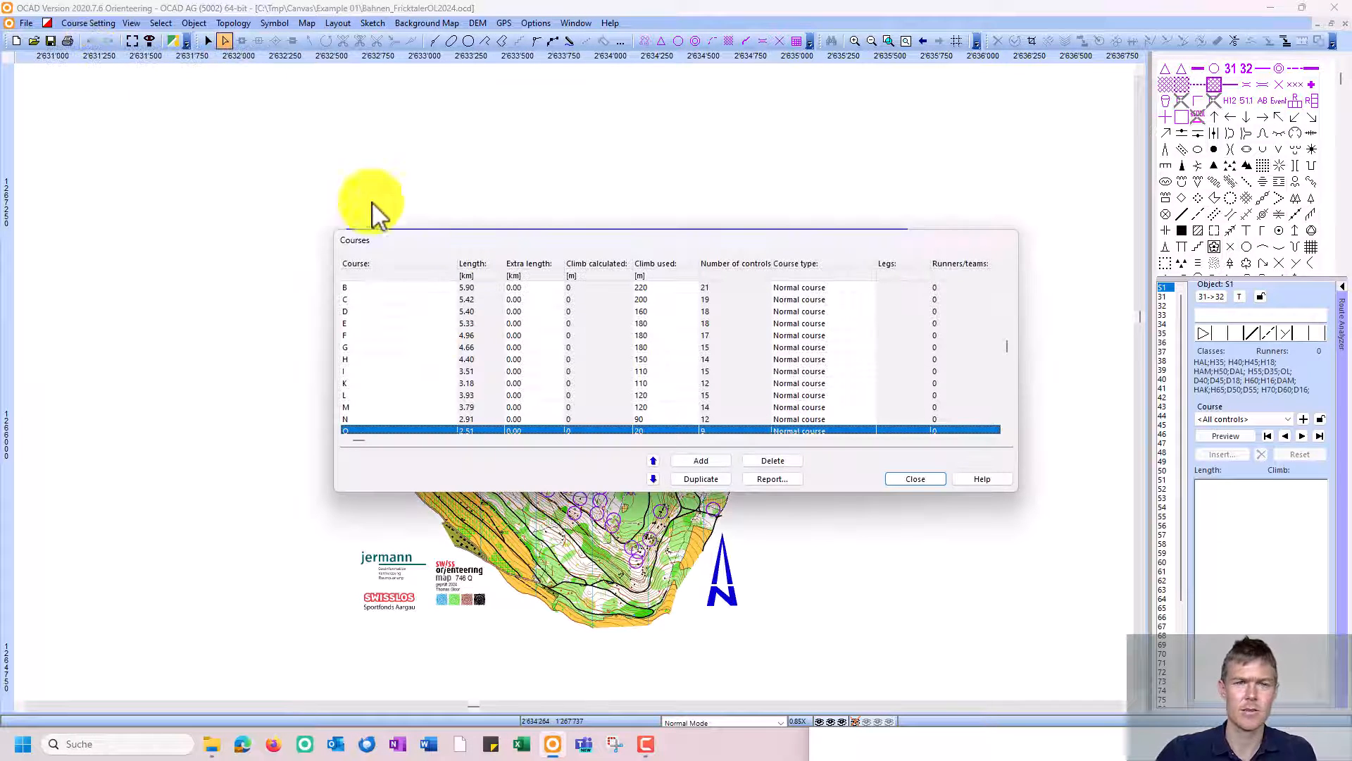
{"action": "left_click_drag", "start_coordinate": [492, 228], "coordinate": [492, 118]}
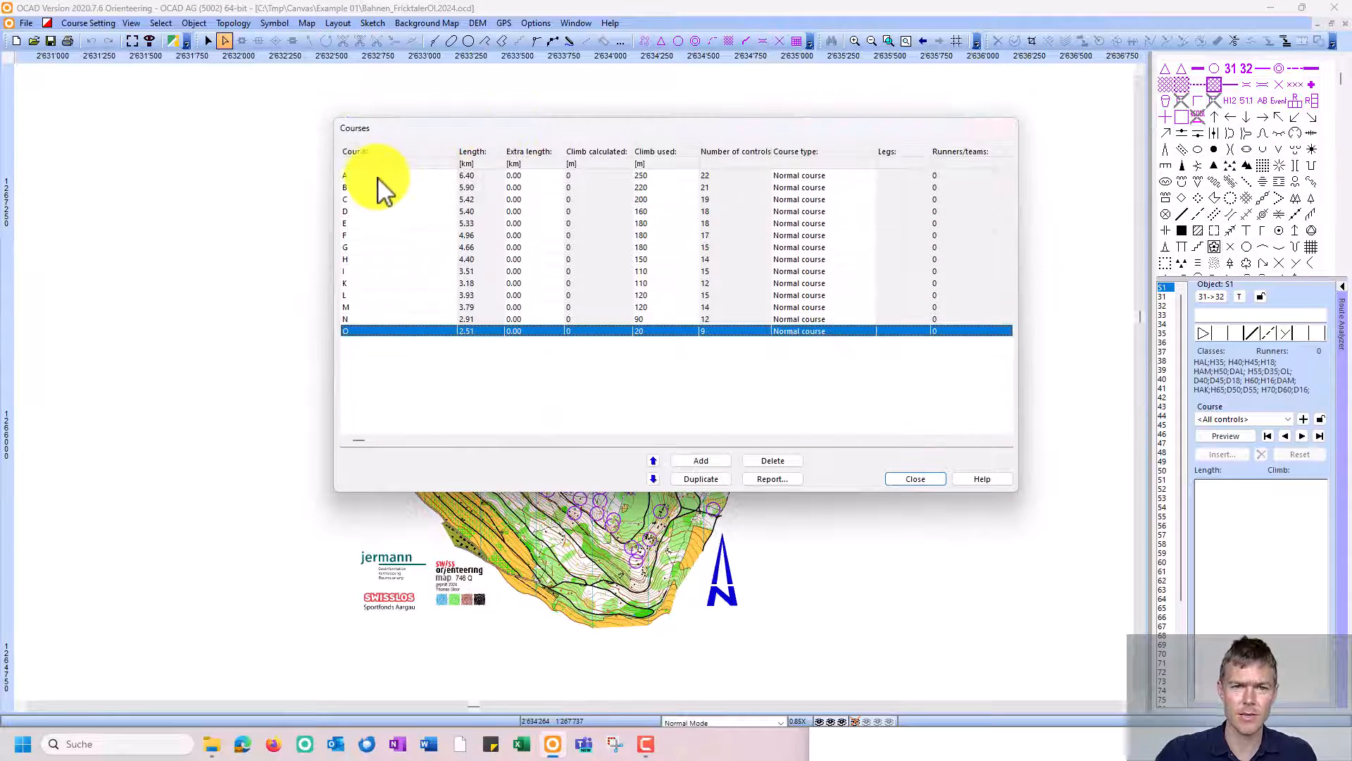
{"action": "left_click", "coordinate": [932, 480]}
Step: Review the full list of classes in the course setting file
{"action": "left_click", "coordinate": [76, 23]}
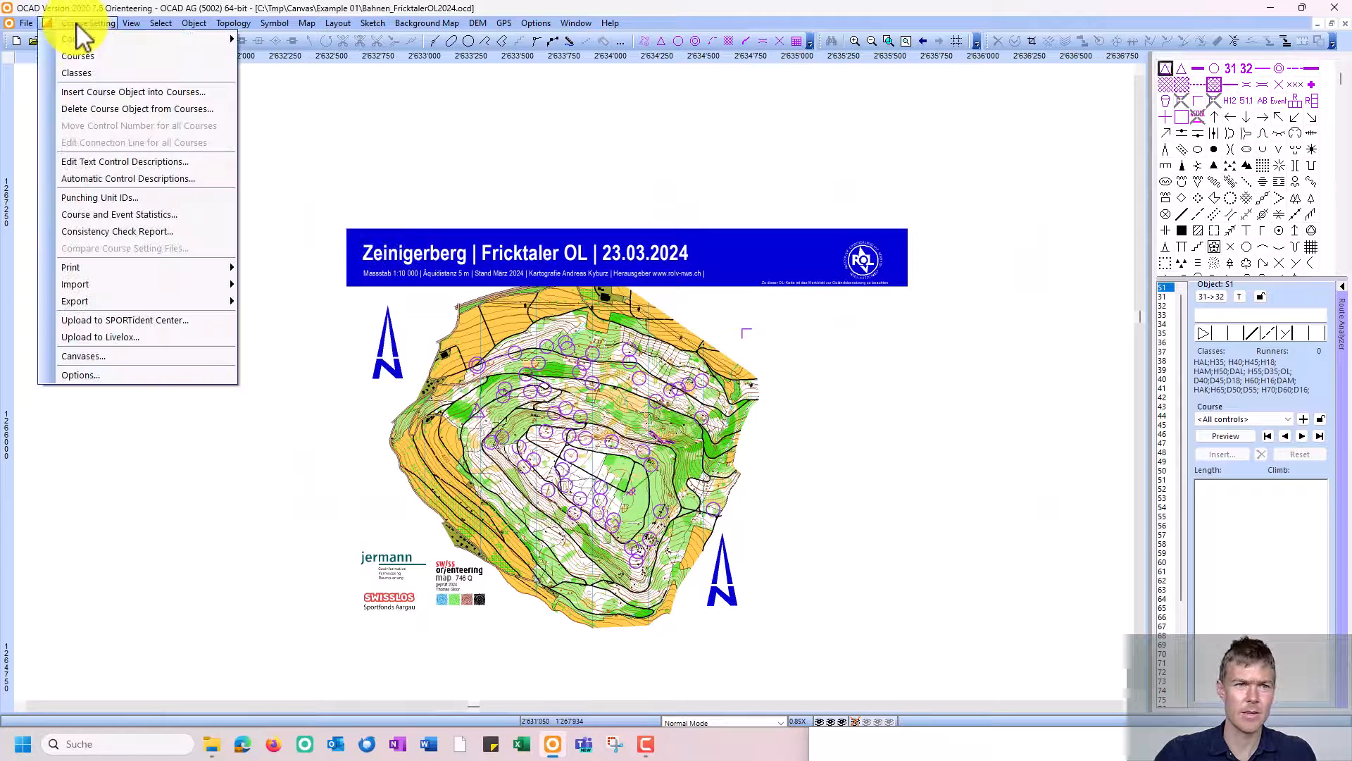
{"action": "left_click", "coordinate": [79, 73]}
{"action": "left_click_drag", "start_coordinate": [517, 471], "coordinate": [504, 660]}
{"action": "left_click_drag", "start_coordinate": [544, 254], "coordinate": [336, 135]}
{"action": "left_click", "coordinate": [627, 684]}
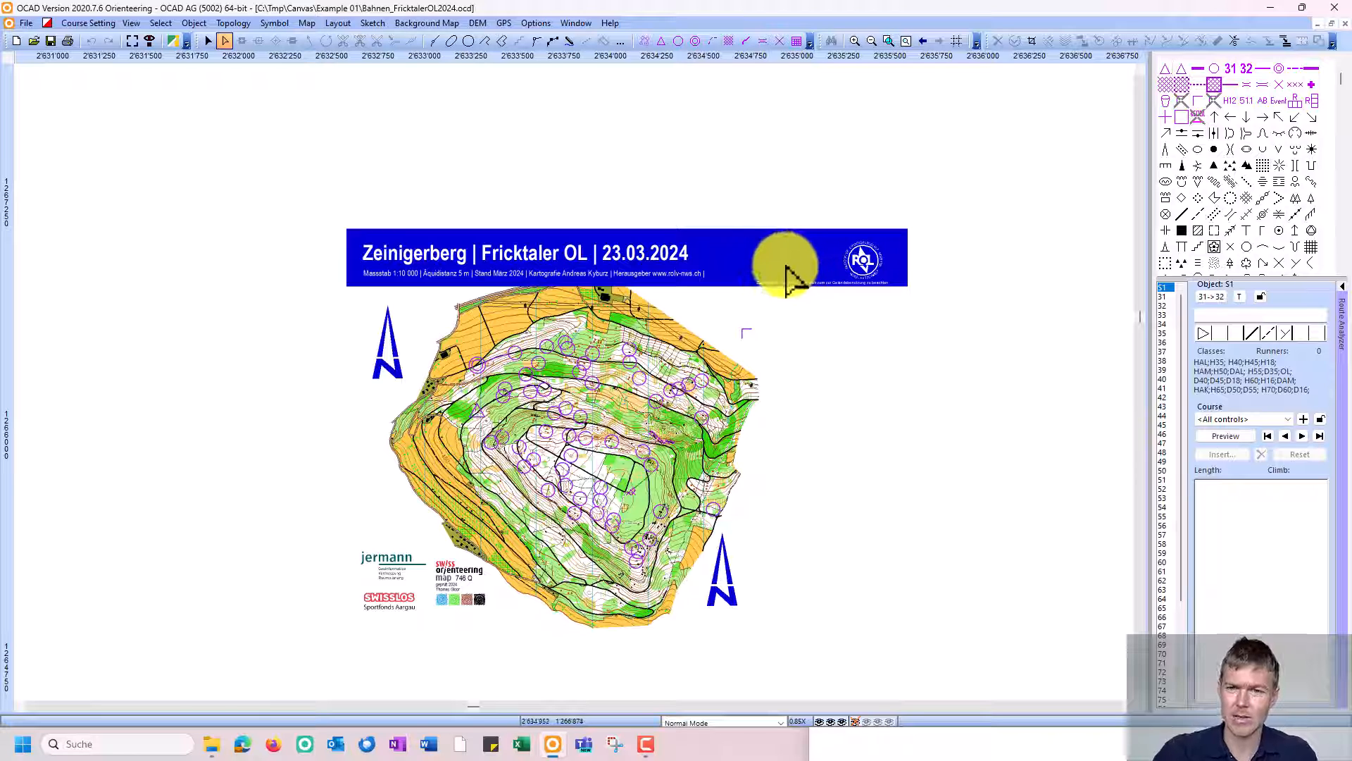
Step: Preview course A: HAL-H35, course N: H12-D12-OK-FAM and course O: H10-D10-sCOOL on the map
{"action": "left_click", "coordinate": [1258, 418]}
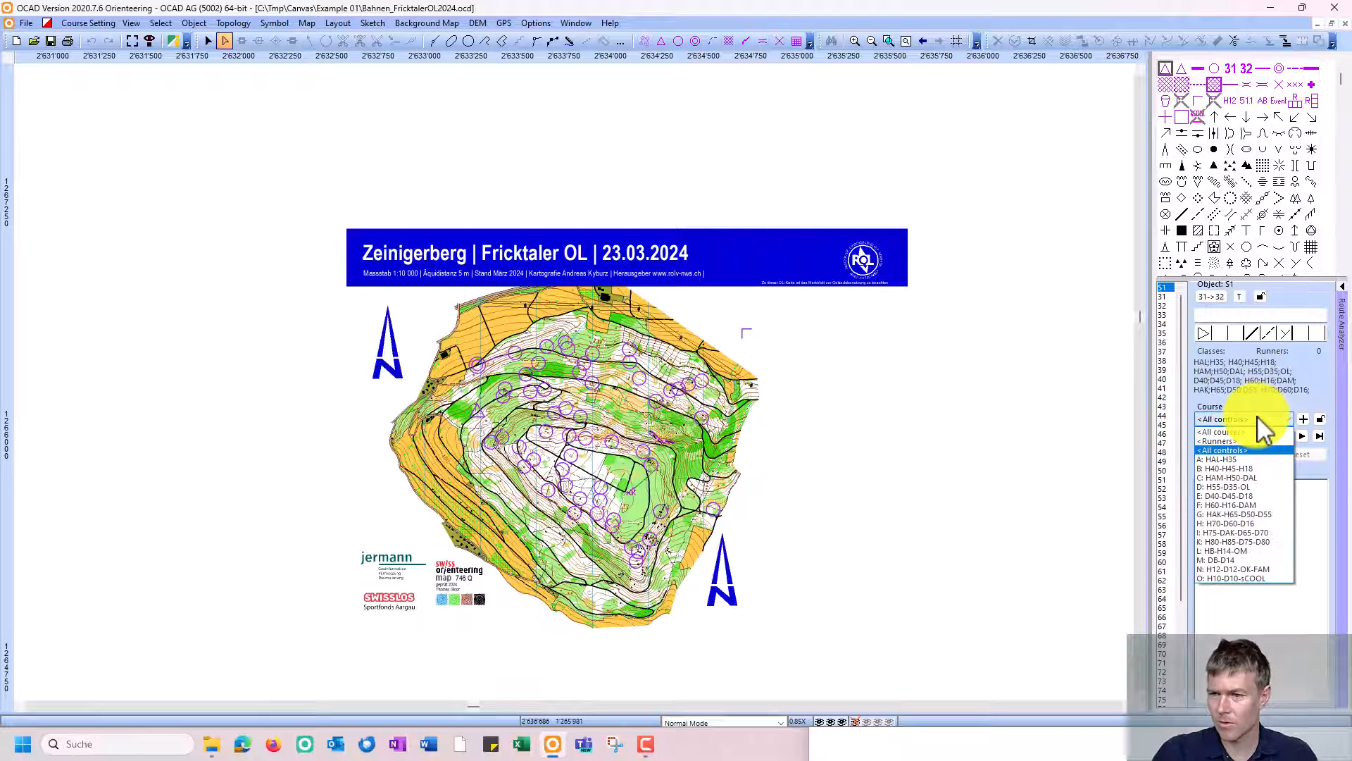
{"action": "left_click", "coordinate": [1246, 460]}
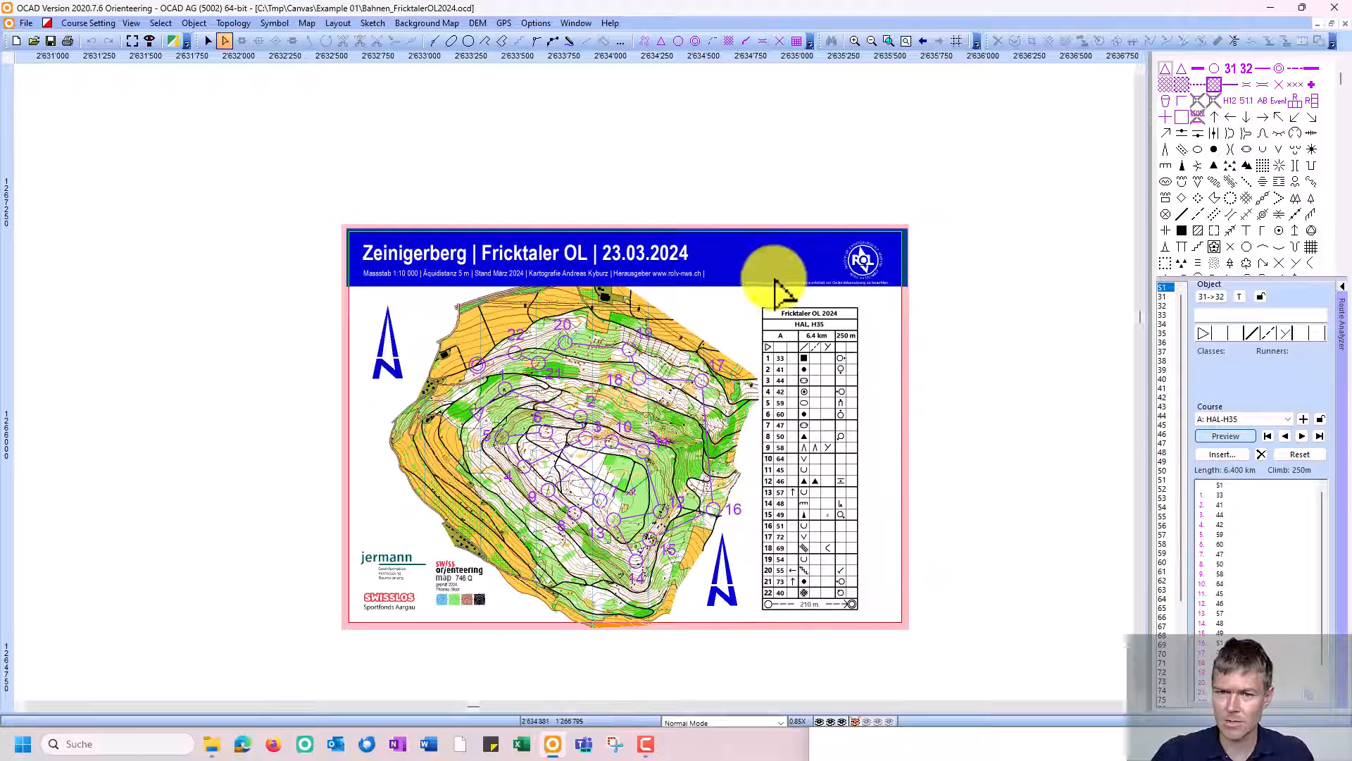
{"action": "left_click", "coordinate": [1235, 419]}
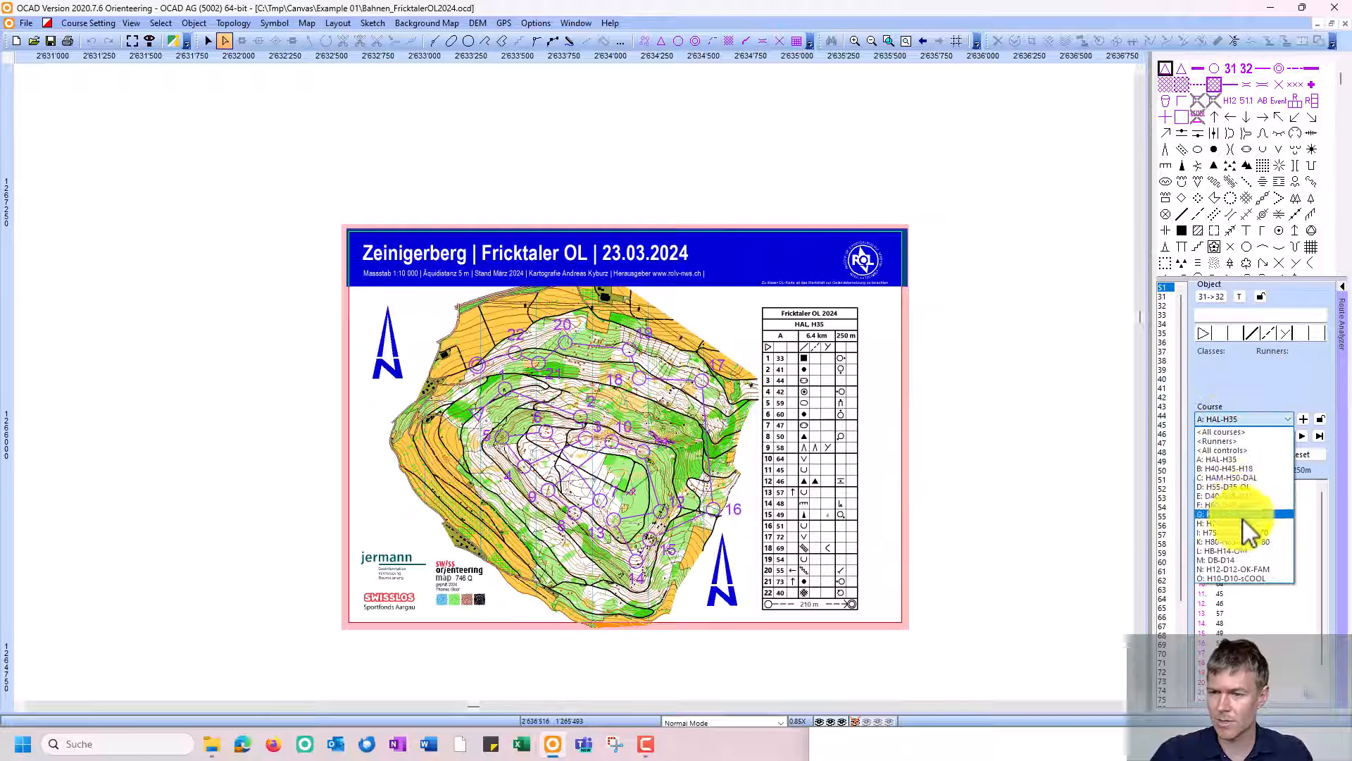
{"action": "left_click", "coordinate": [1250, 569]}
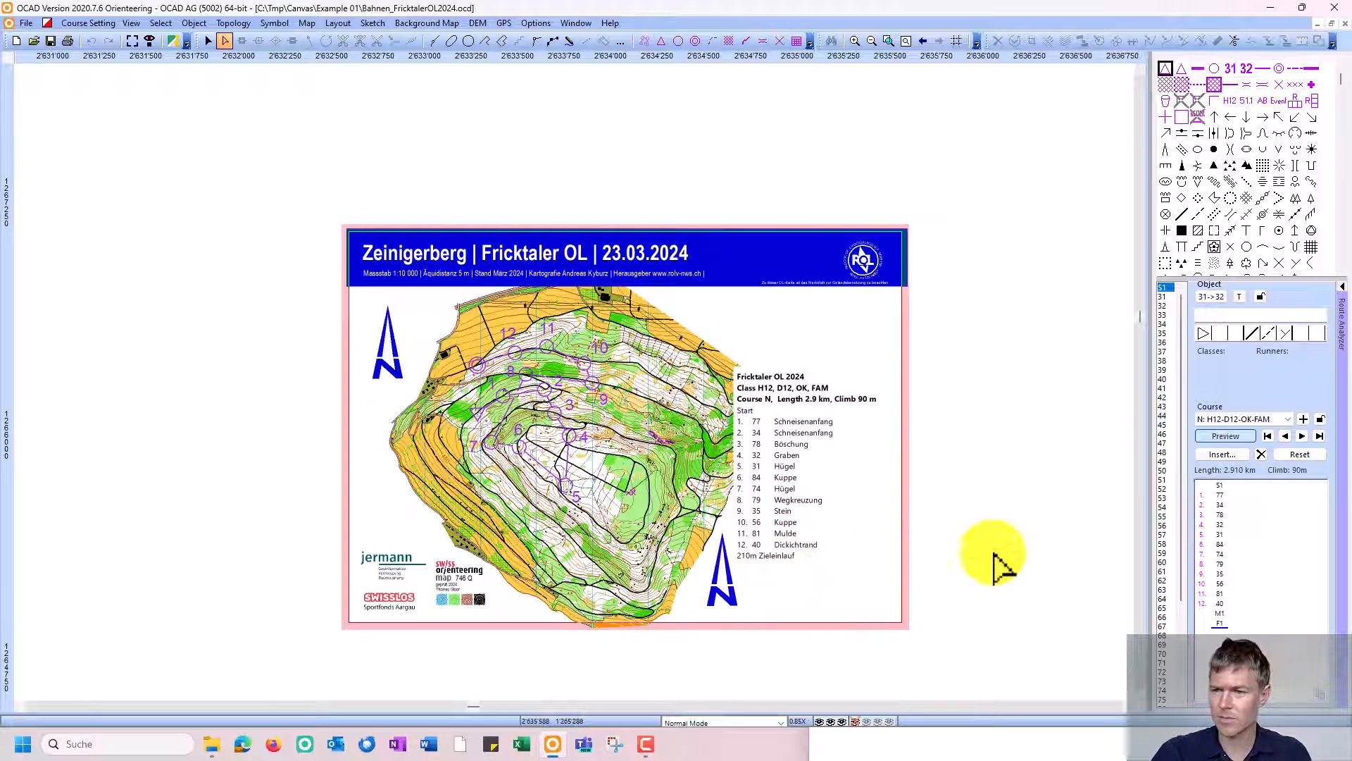
{"action": "left_click", "coordinate": [1223, 420]}
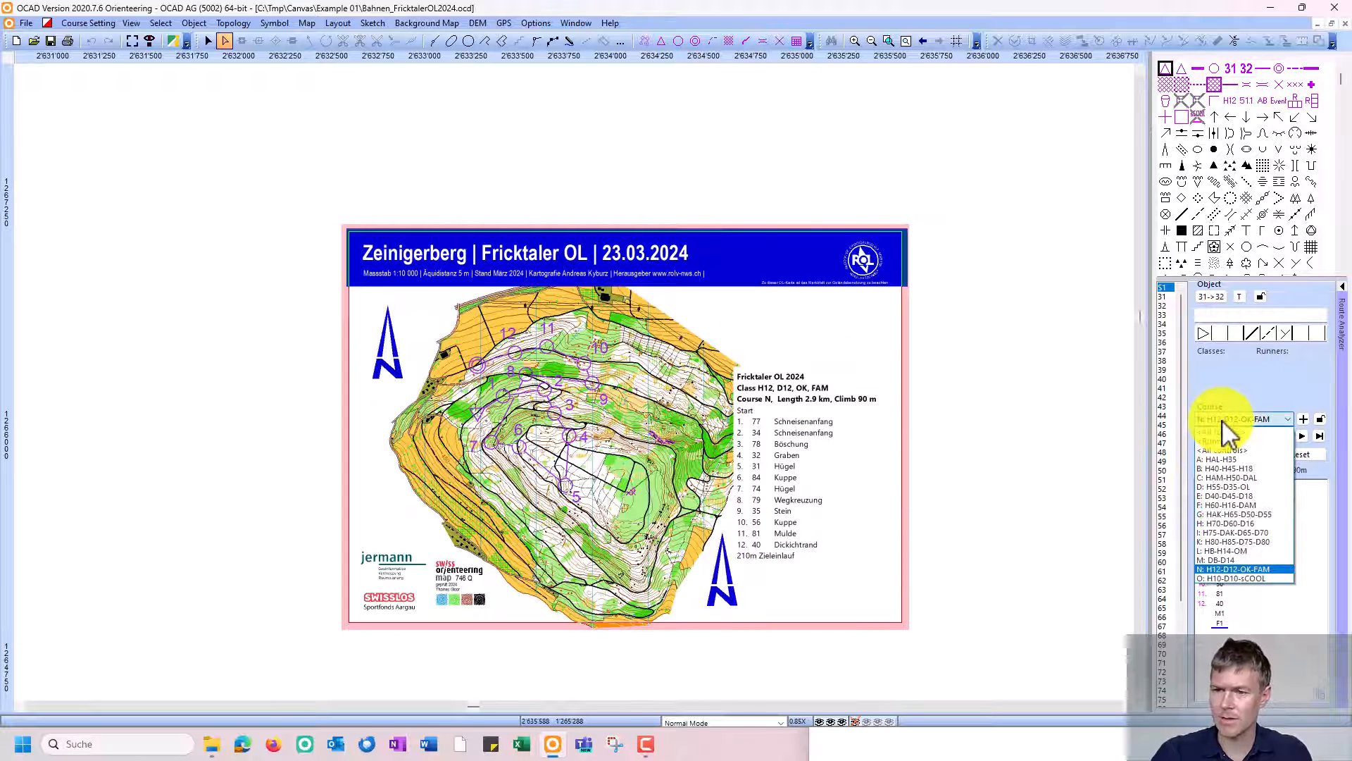
{"action": "left_click", "coordinate": [1224, 579]}
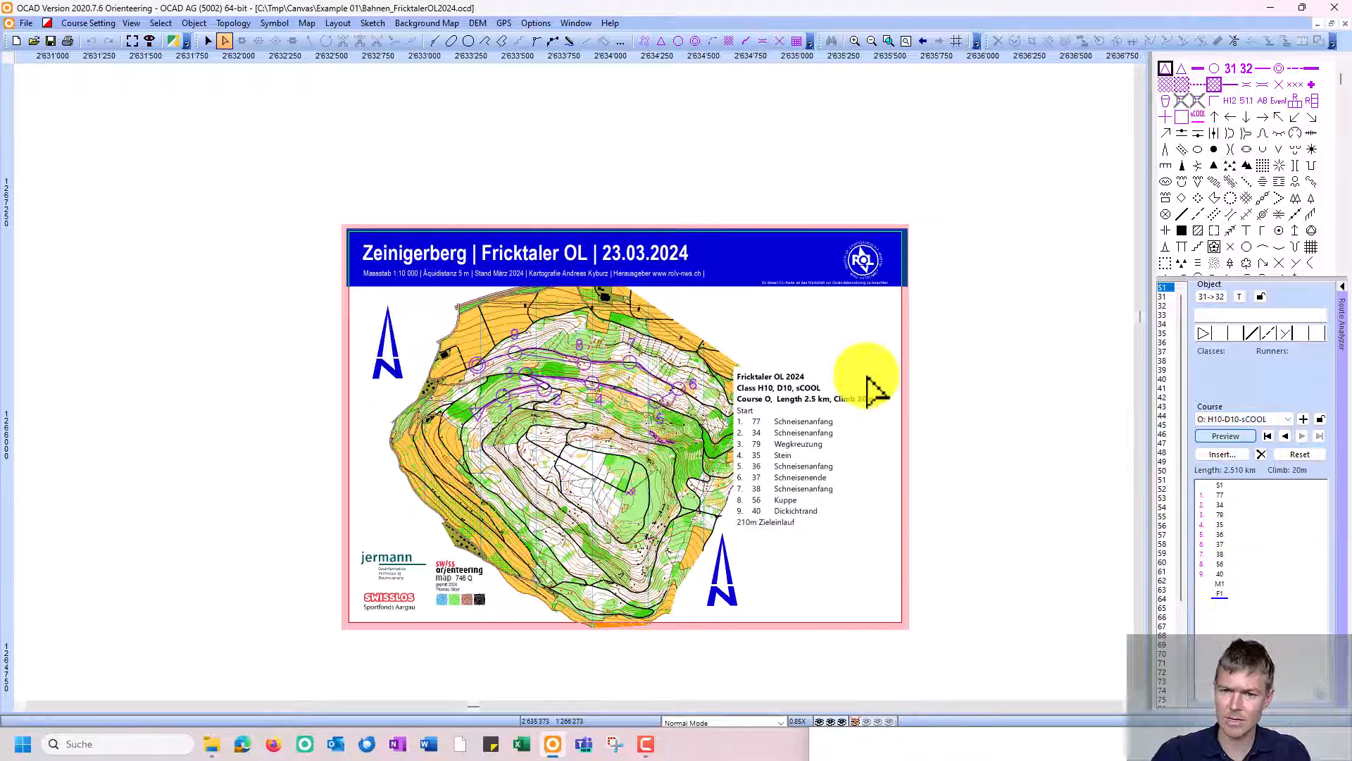
Step: Examine course O's controls on the map and its text control descriptions up close
{"action": "left_click", "coordinate": [855, 40]}
{"action": "left_click", "coordinate": [747, 454]}
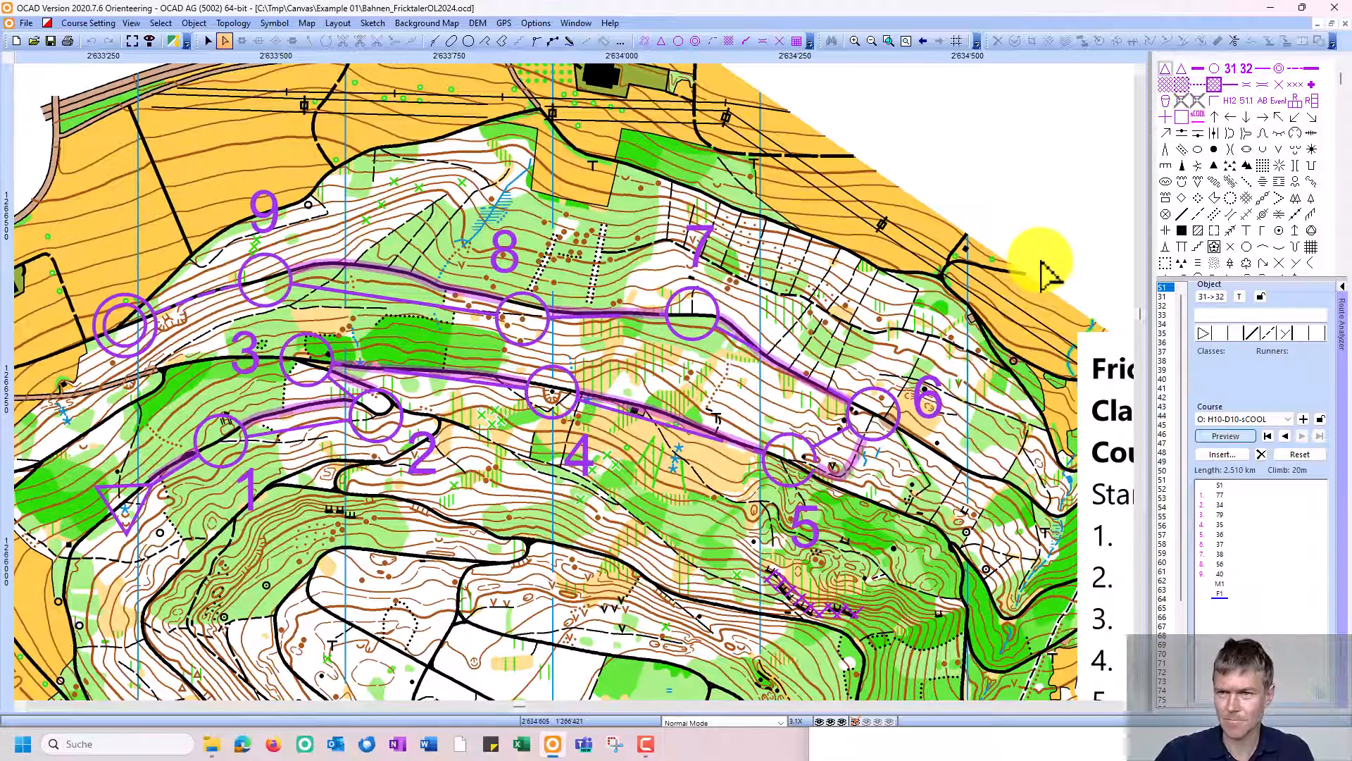
{"action": "scroll", "coordinate": [1032, 267], "scroll_direction": "down", "scroll_amount": 2}
{"action": "left_click_drag", "start_coordinate": [982, 296], "coordinate": [638, 317]}
{"action": "scroll", "coordinate": [638, 316], "scroll_direction": "up", "scroll_amount": 1}
{"action": "scroll", "coordinate": [687, 384], "scroll_direction": "down", "scroll_amount": 1}
{"action": "scroll", "coordinate": [691, 384], "scroll_direction": "up", "scroll_amount": 1}
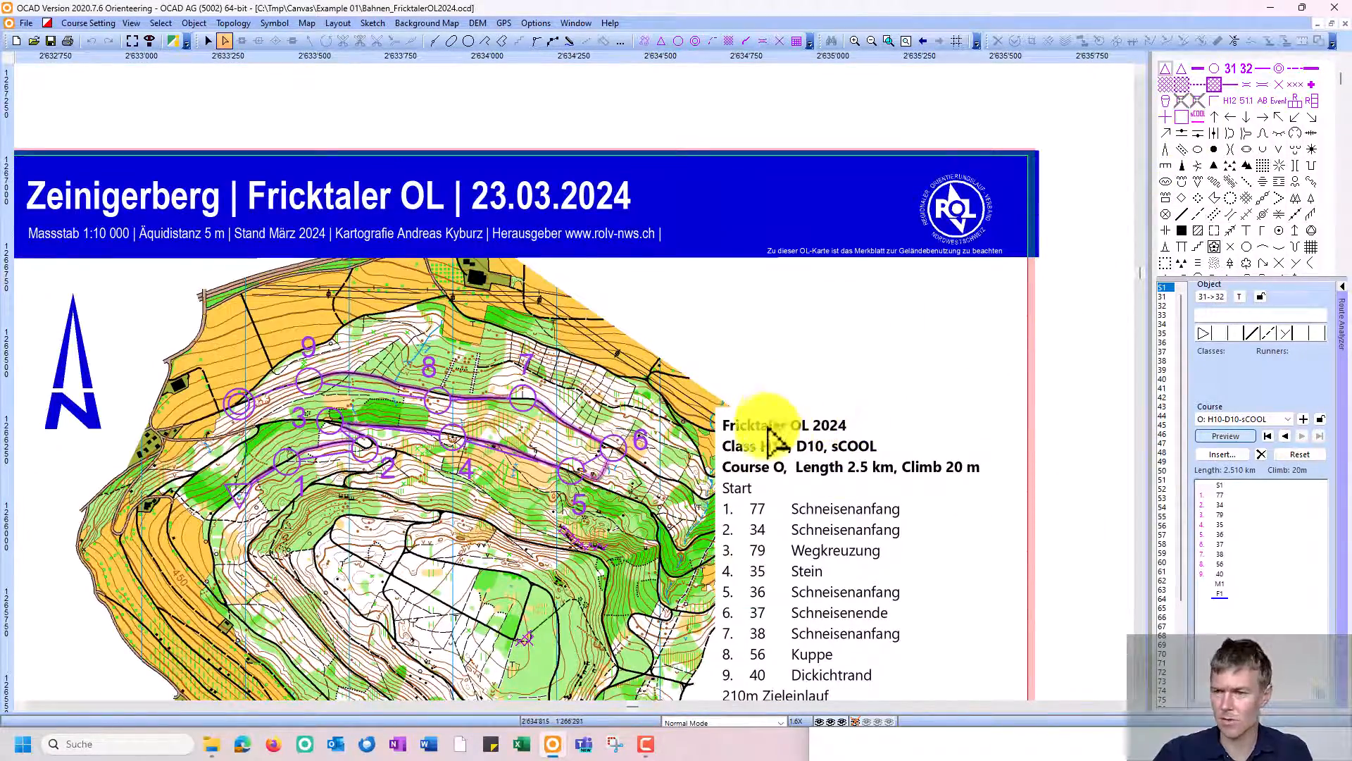
{"action": "scroll", "coordinate": [782, 419], "scroll_direction": "down", "scroll_amount": 2}
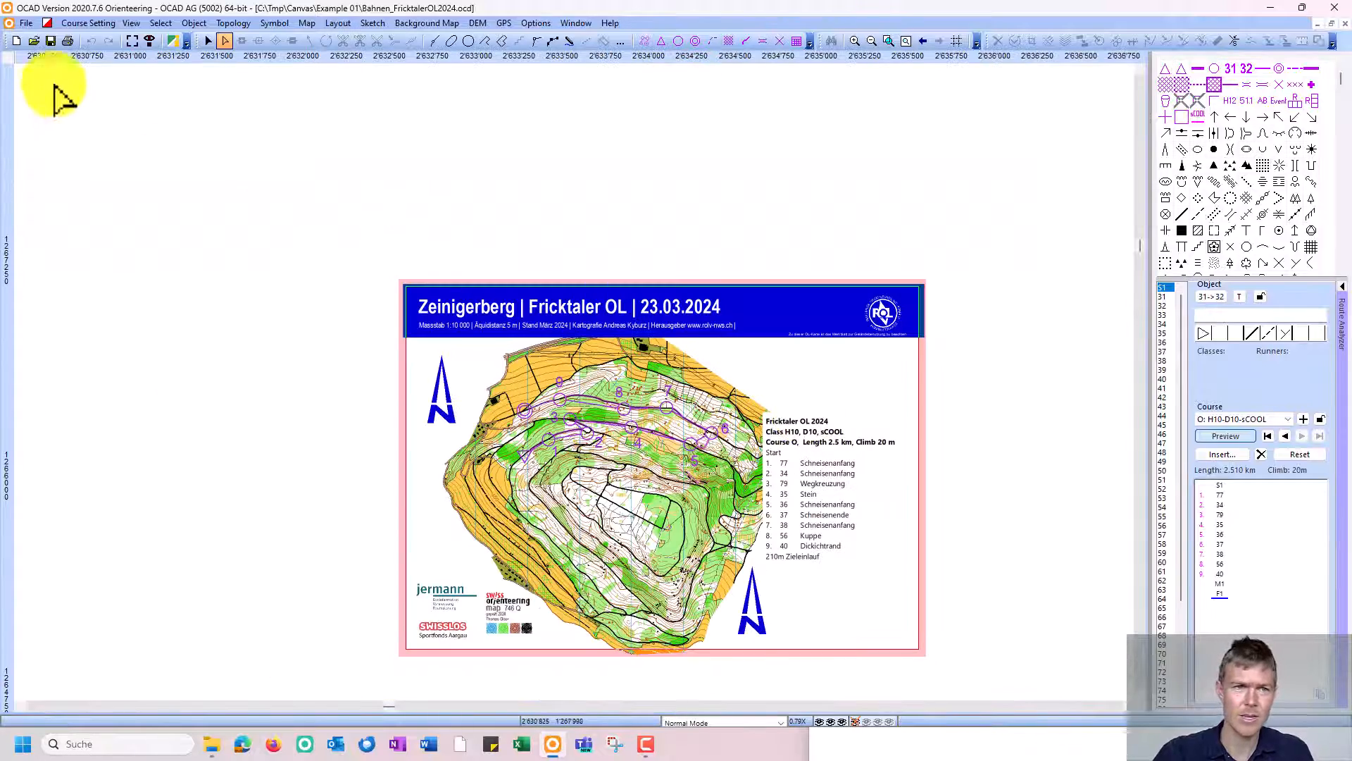
Step: Open the Canvases settings and compare the All Controls, CD Text HD12 and CD Text HD10 canvases
{"action": "left_click", "coordinate": [85, 23]}
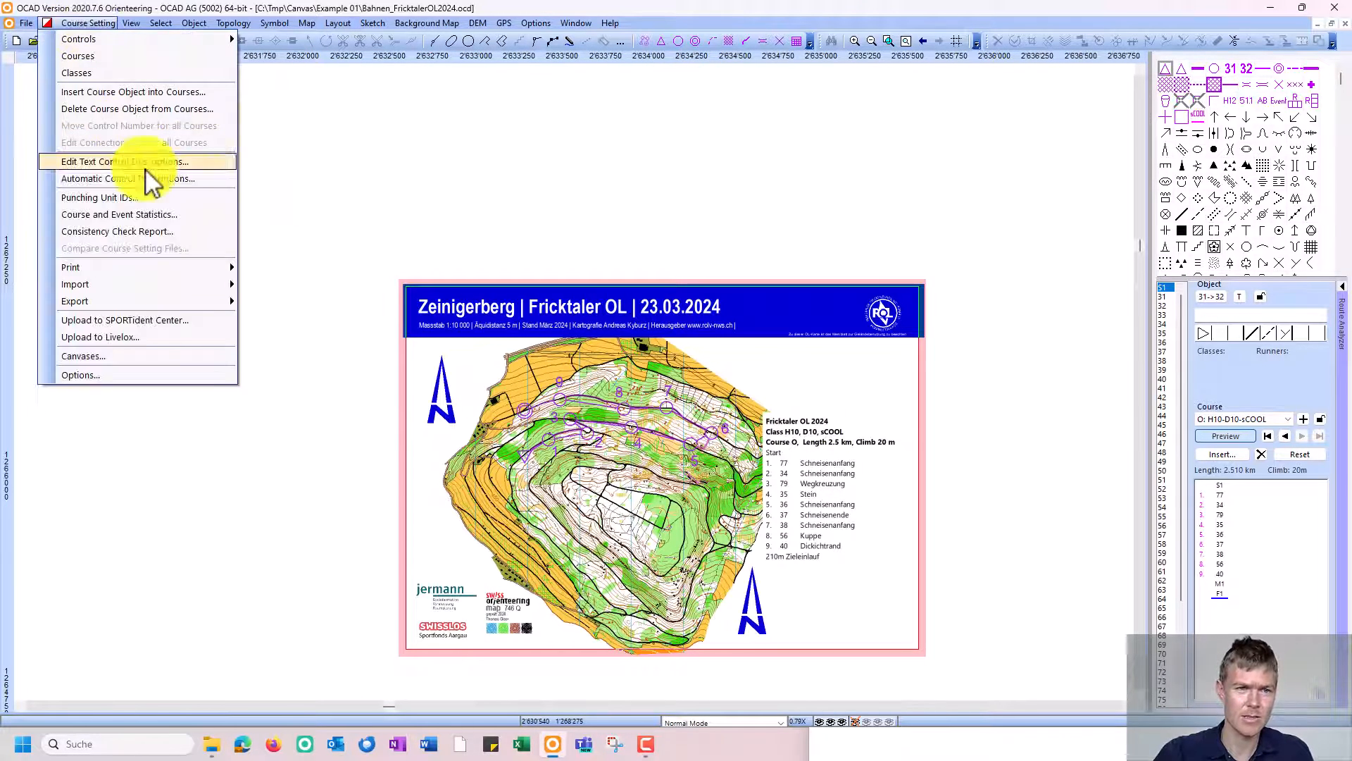
{"action": "left_click", "coordinate": [130, 357]}
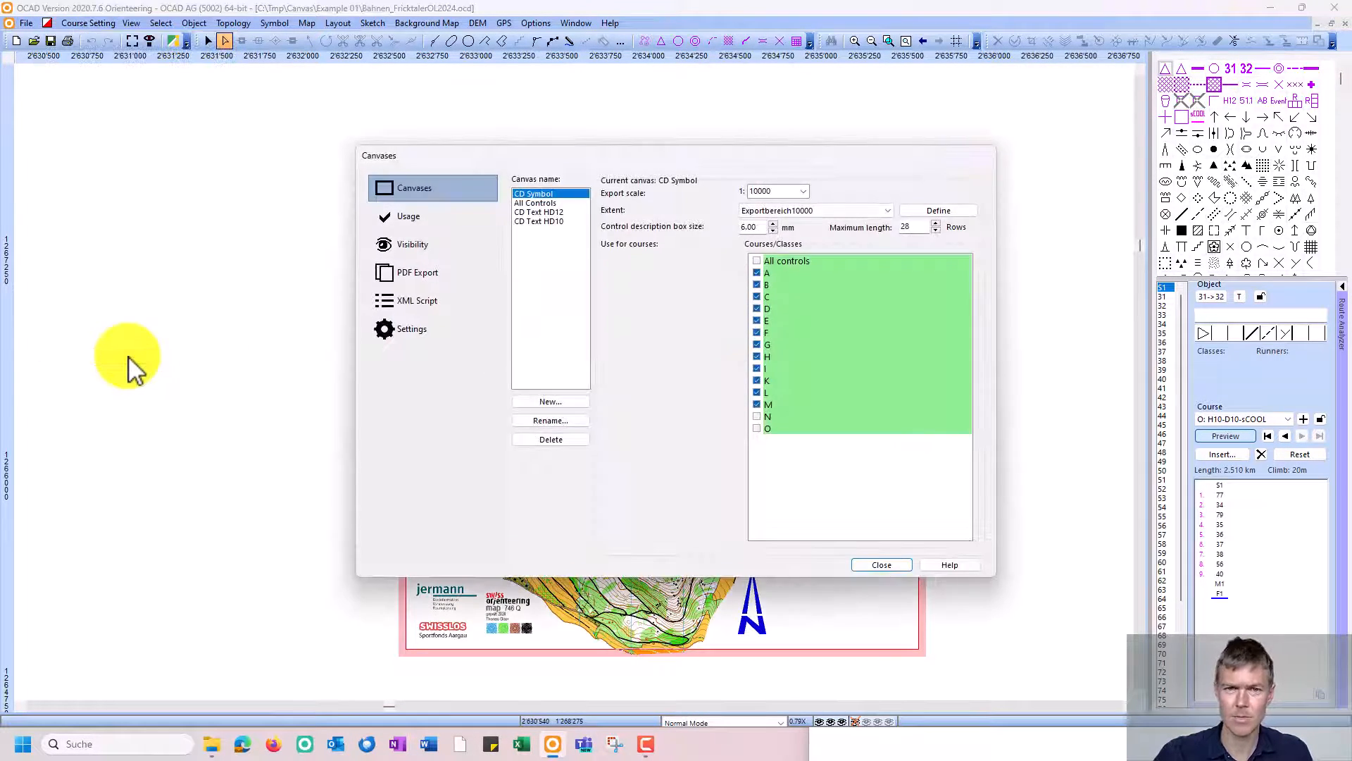
{"action": "left_click_drag", "start_coordinate": [494, 162], "coordinate": [403, 226]}
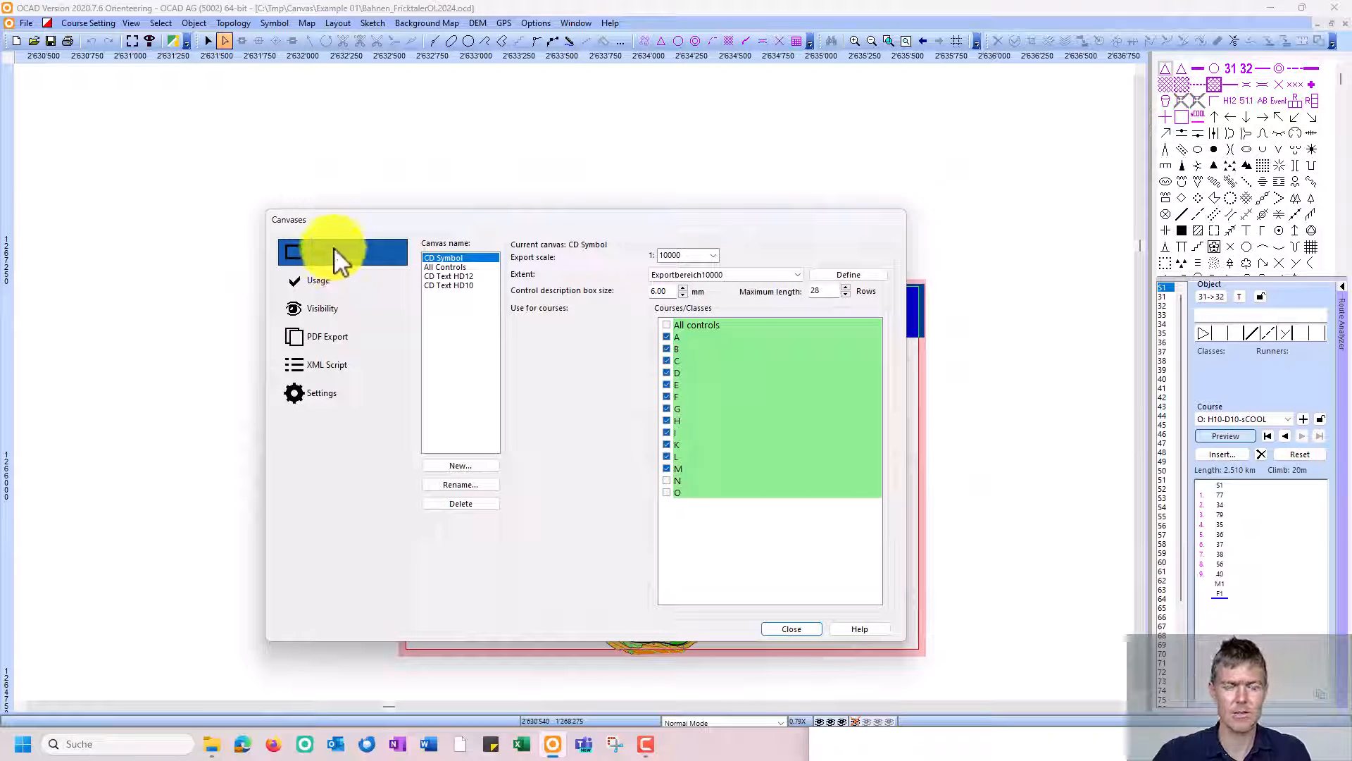
{"action": "left_click", "coordinate": [449, 268]}
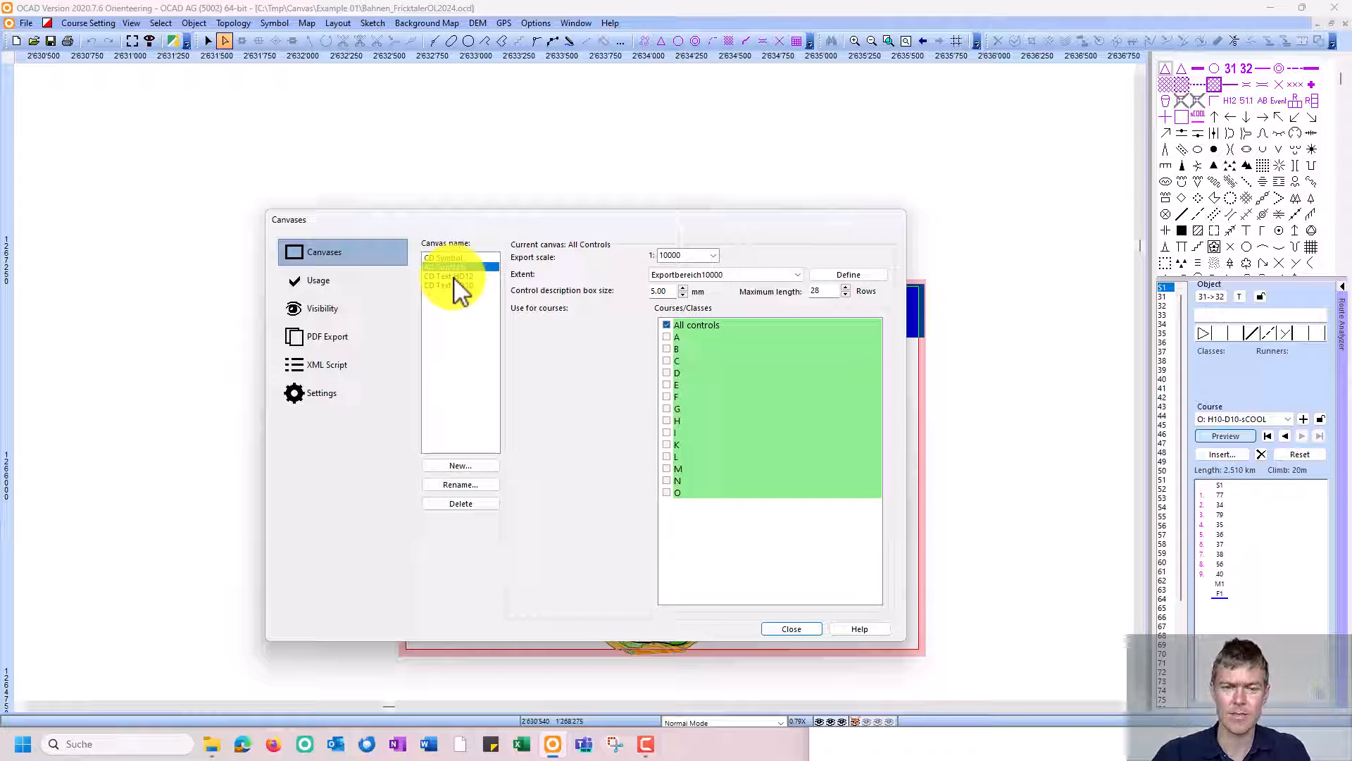
{"action": "left_click", "coordinate": [454, 276]}
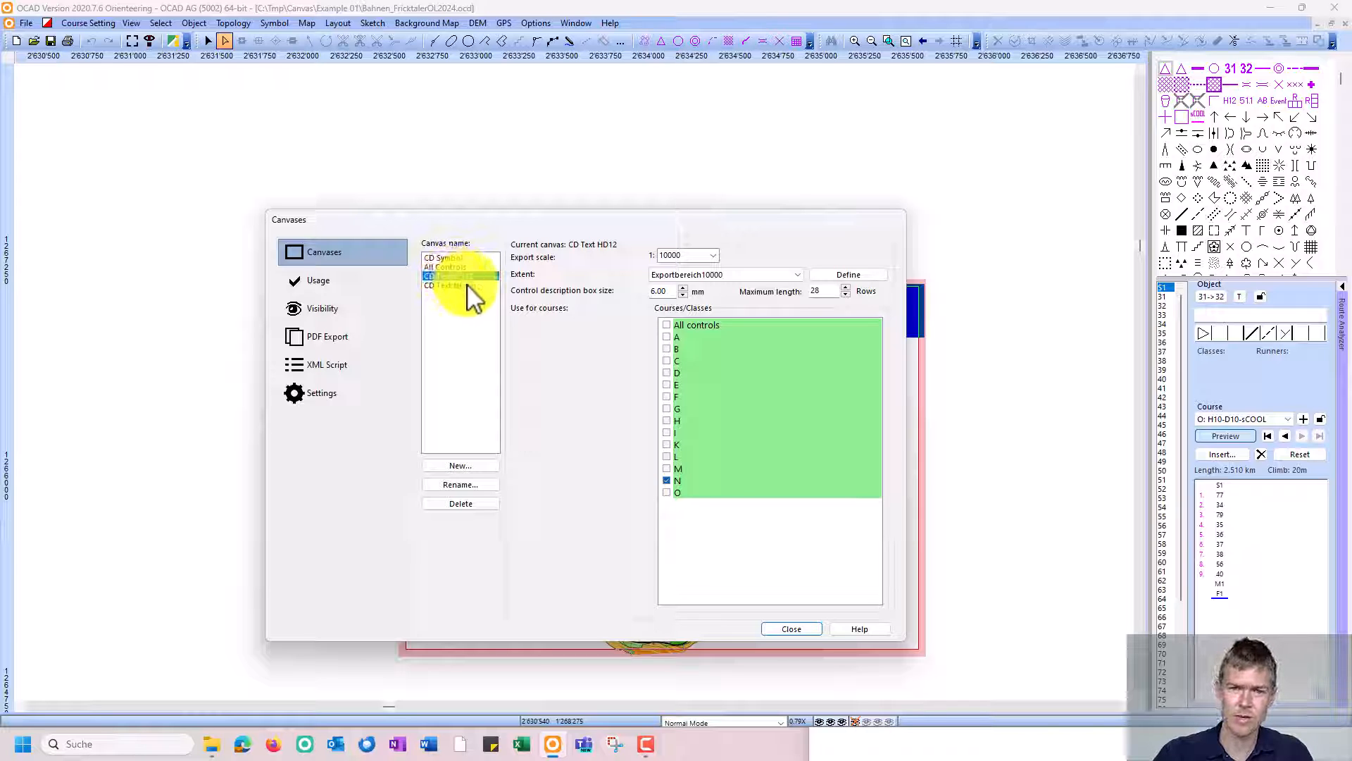
{"action": "left_click", "coordinate": [468, 286]}
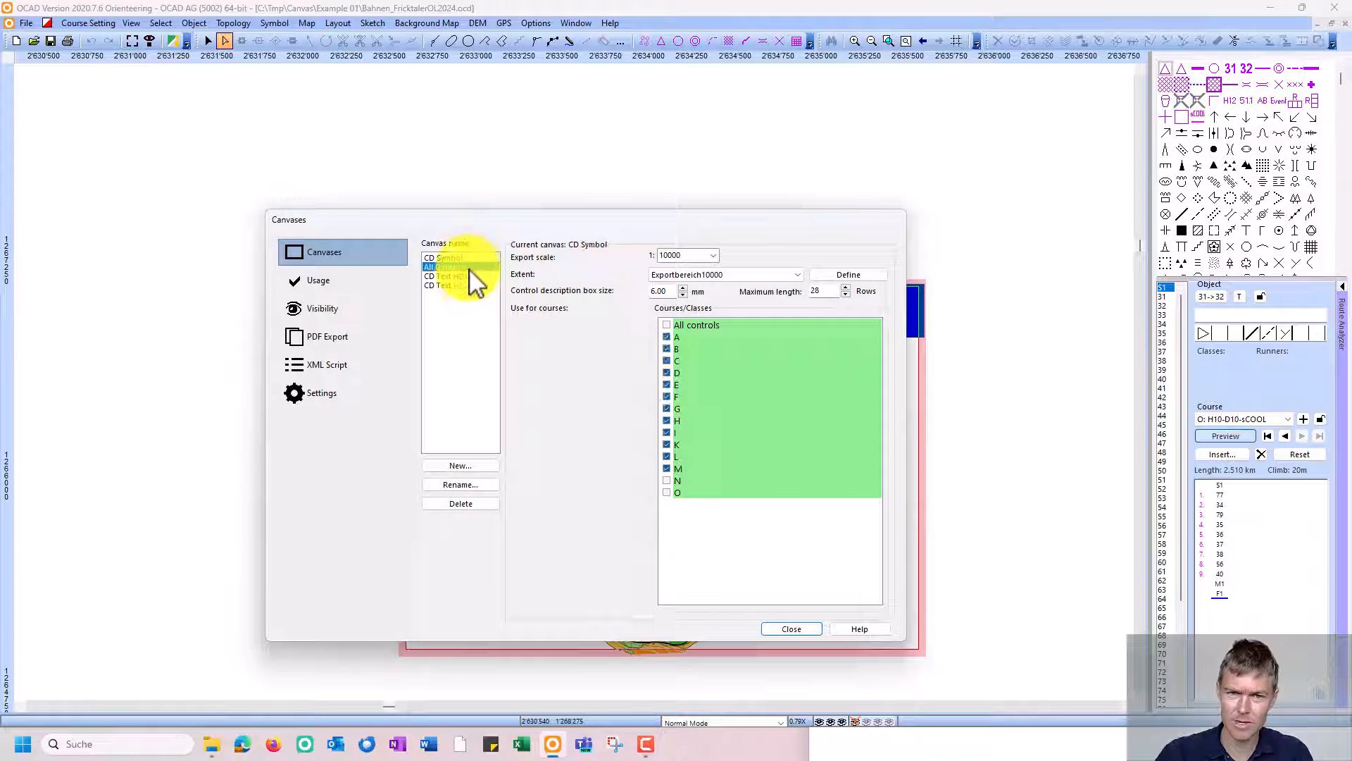
Step: Create a new canvas and rename it Canvas 2
{"action": "left_click", "coordinate": [458, 465]}
{"action": "left_click", "coordinate": [755, 389]}
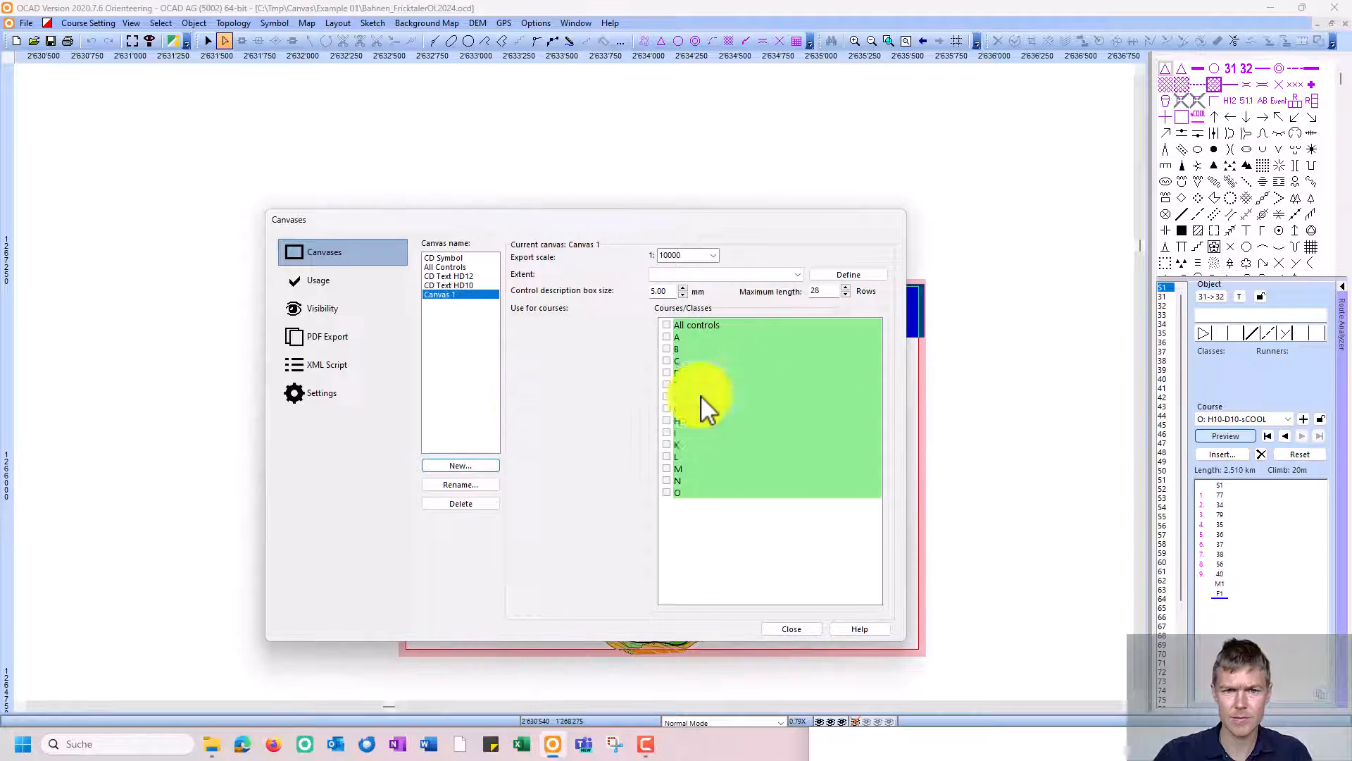
{"action": "left_click", "coordinate": [476, 484]}
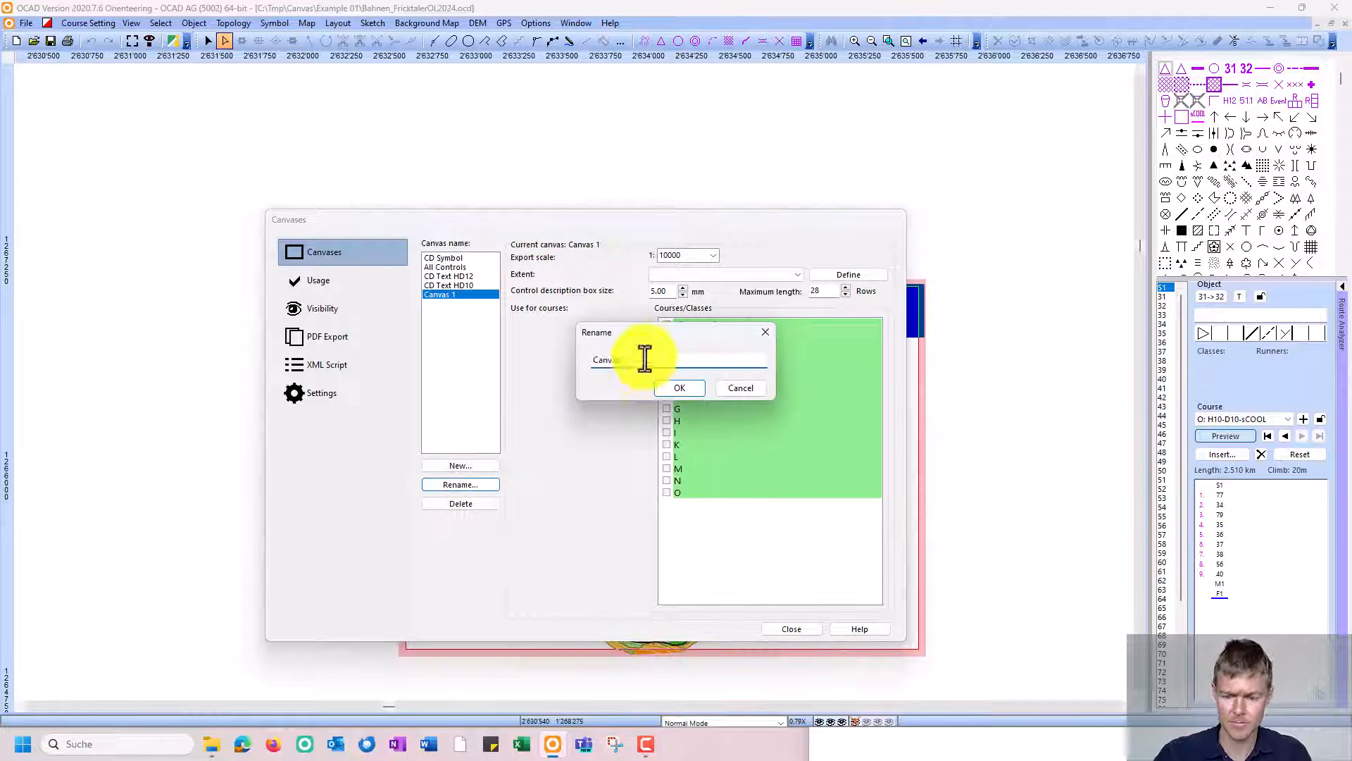
{"action": "left_click", "coordinate": [660, 386]}
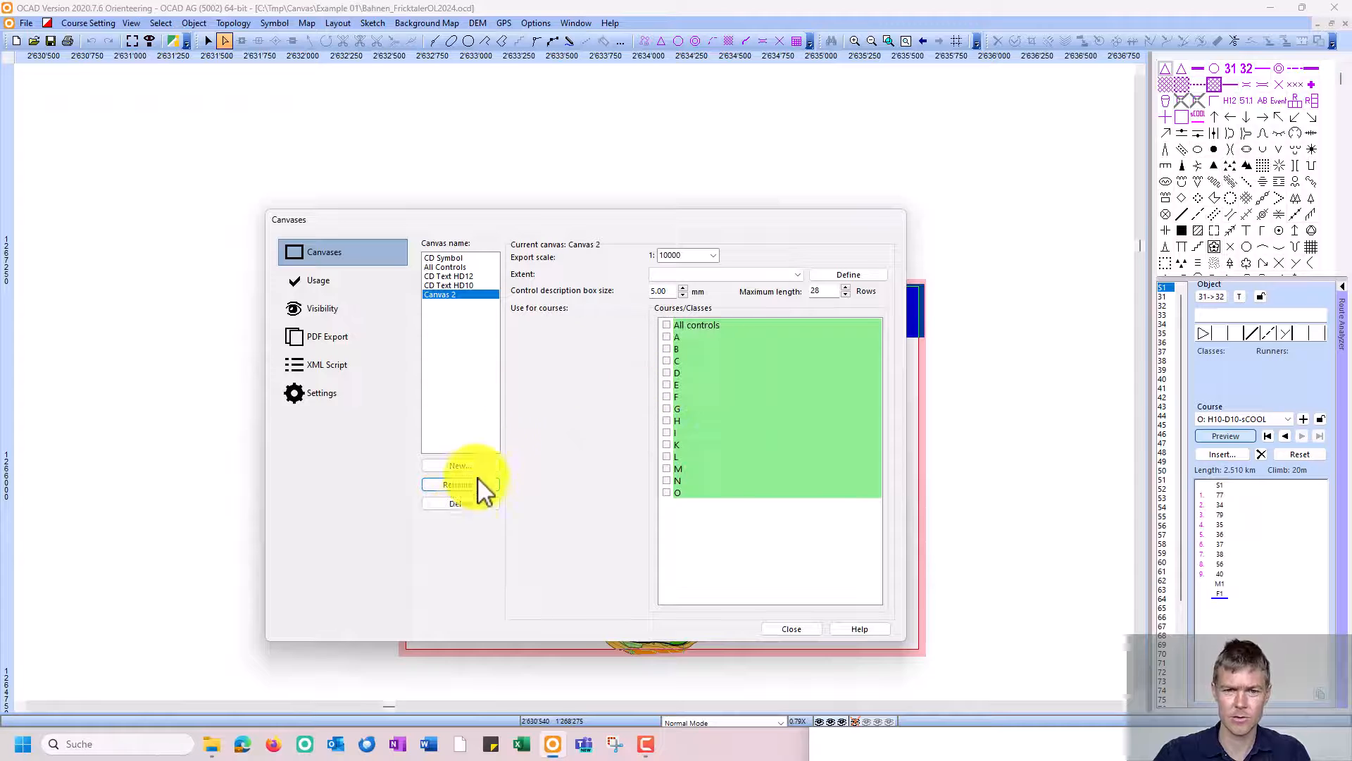
Step: Delete the Canvas 2 canvas and show the settings of the CD Symbol canvas
{"action": "left_click", "coordinate": [462, 503]}
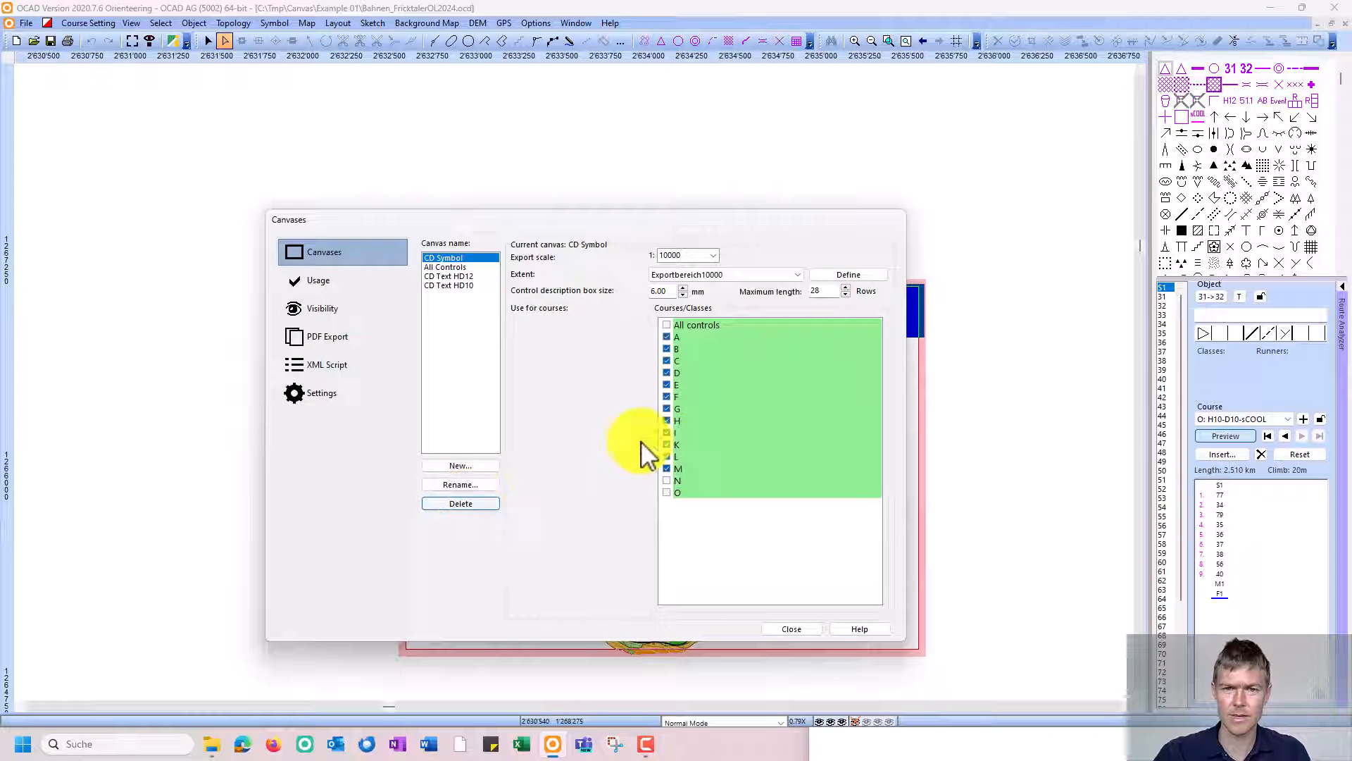
{"action": "left_click", "coordinate": [449, 275]}
{"action": "left_click", "coordinate": [449, 258]}
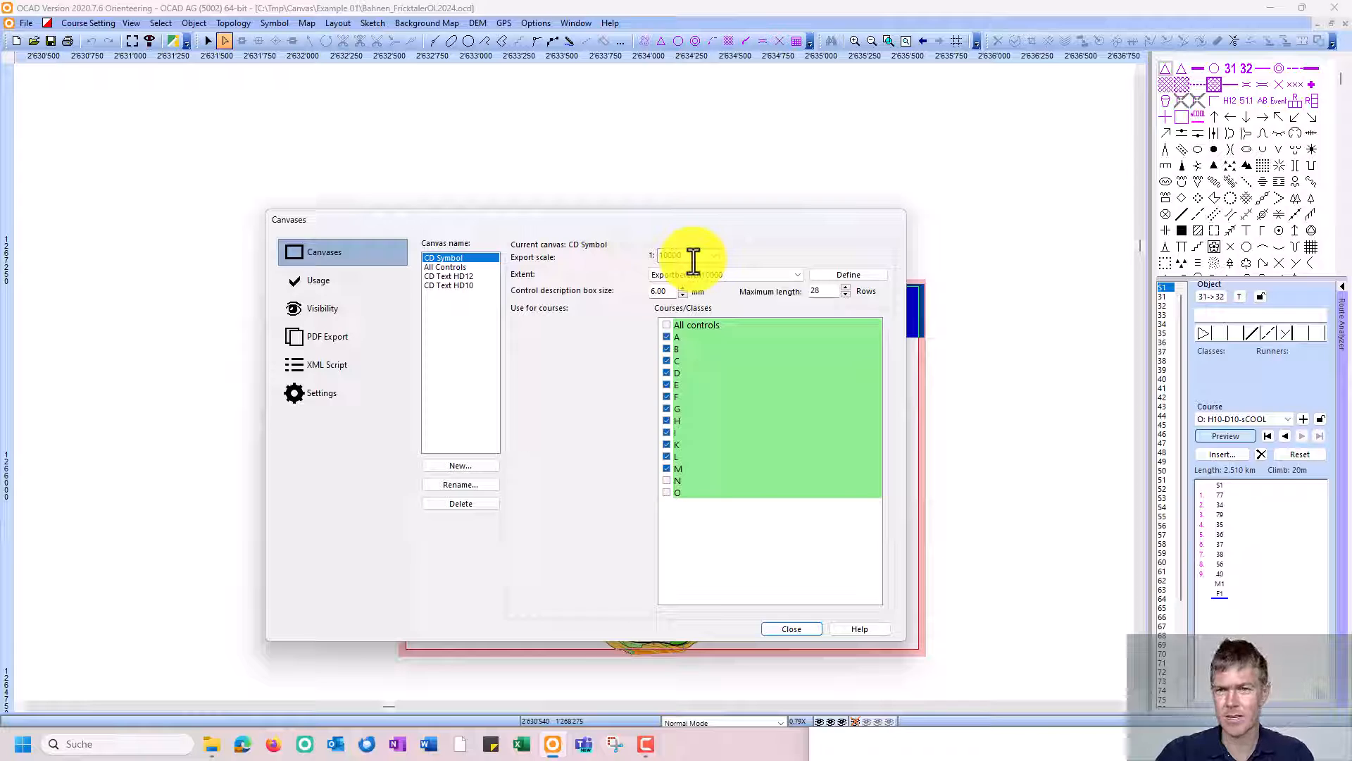
Step: Move the Exportbereich10000 extent partly off the map and save it as a new extent named Exportbereich10000_New
{"action": "left_click", "coordinate": [461, 267]}
{"action": "left_click", "coordinate": [462, 286]}
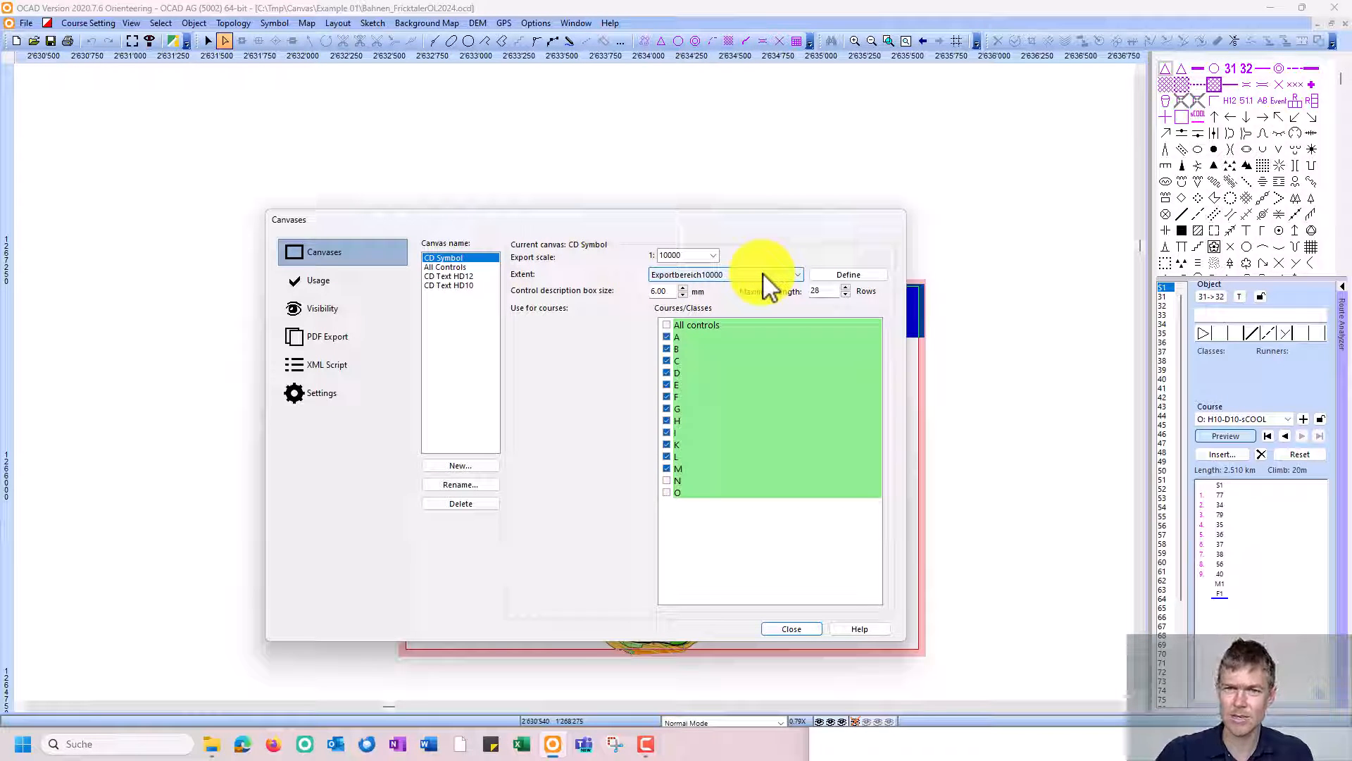
{"action": "left_click", "coordinate": [849, 274]}
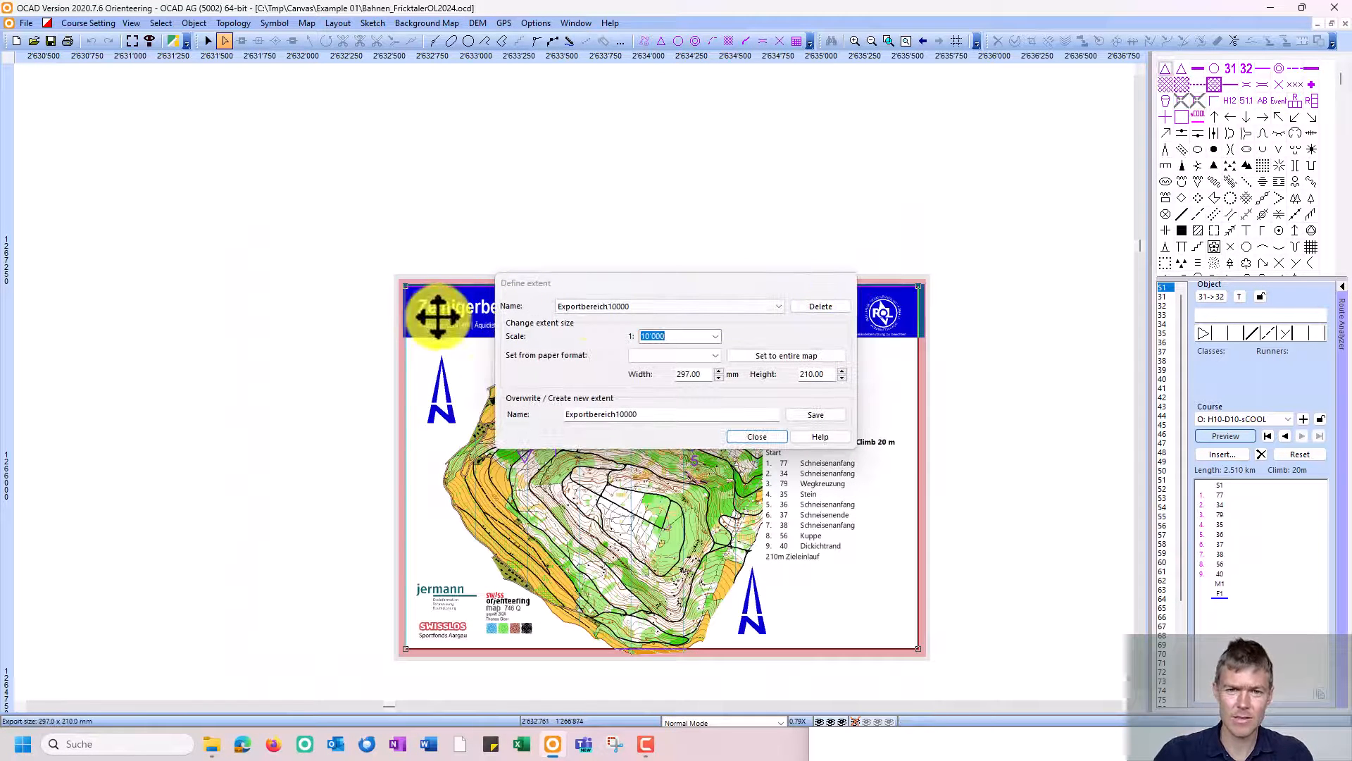
{"action": "left_click_drag", "start_coordinate": [445, 320], "coordinate": [327, 284]}
{"action": "left_click", "coordinate": [655, 415]}
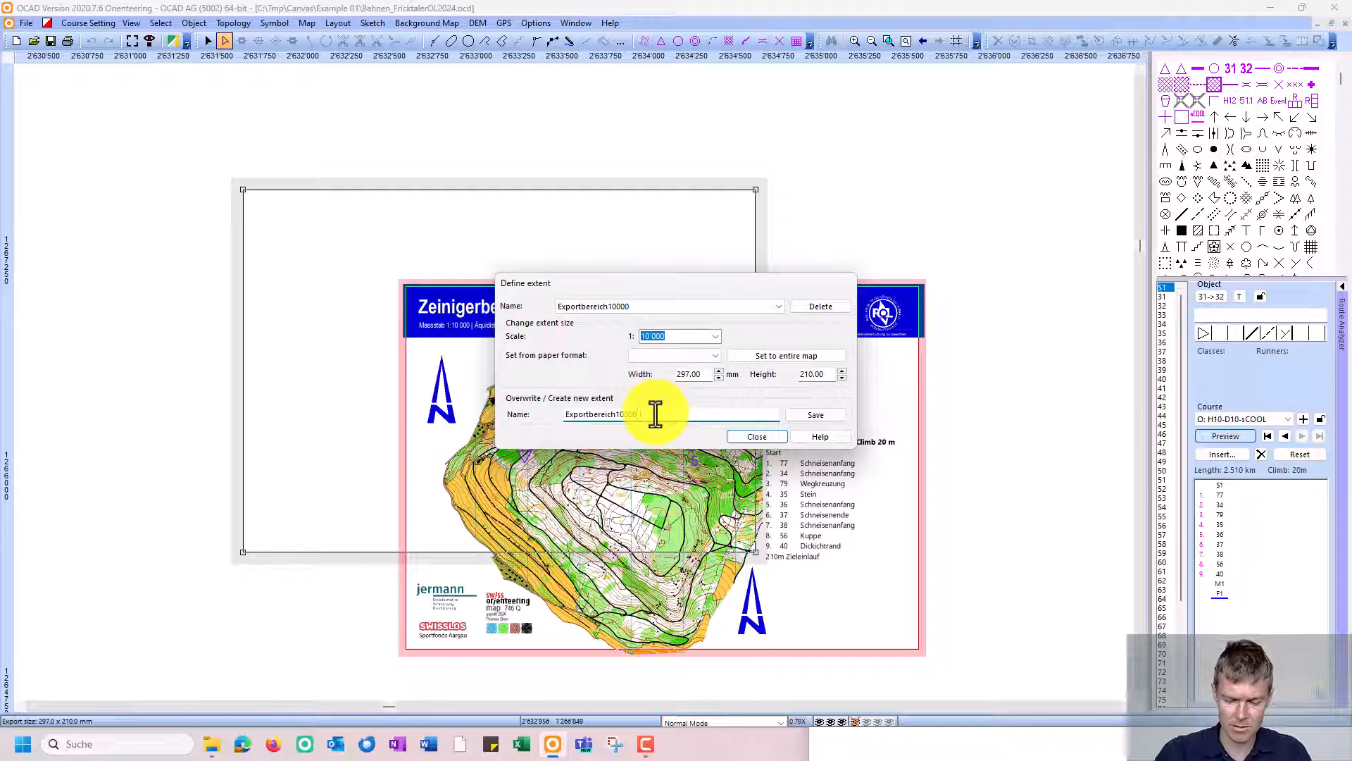
{"action": "left_click", "coordinate": [814, 415]}
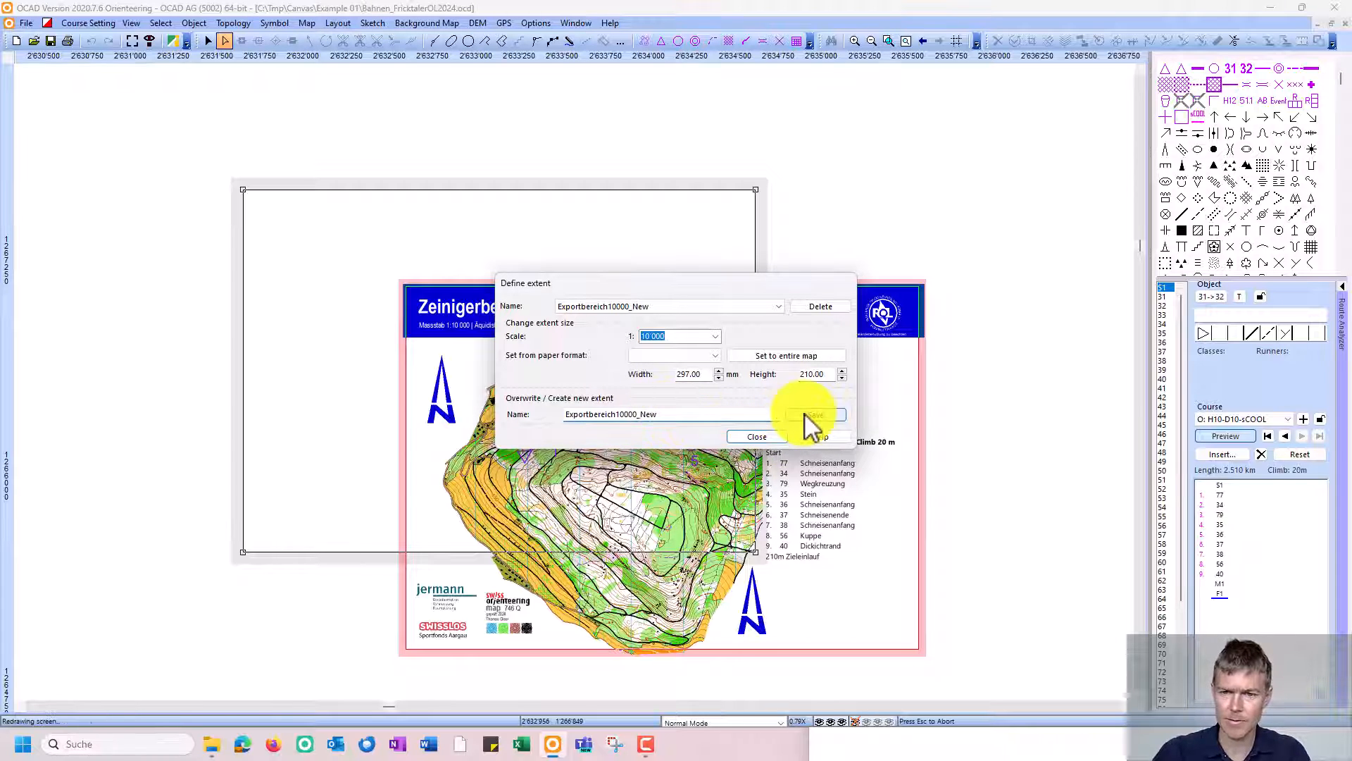
Step: Compare the Exportbereich10000 and Exportbereich10000_New extents, and set the CD Symbol canvas extent to Exportbereich10000
{"action": "left_click", "coordinate": [668, 306]}
{"action": "left_click", "coordinate": [631, 317]}
{"action": "left_click", "coordinate": [636, 307]}
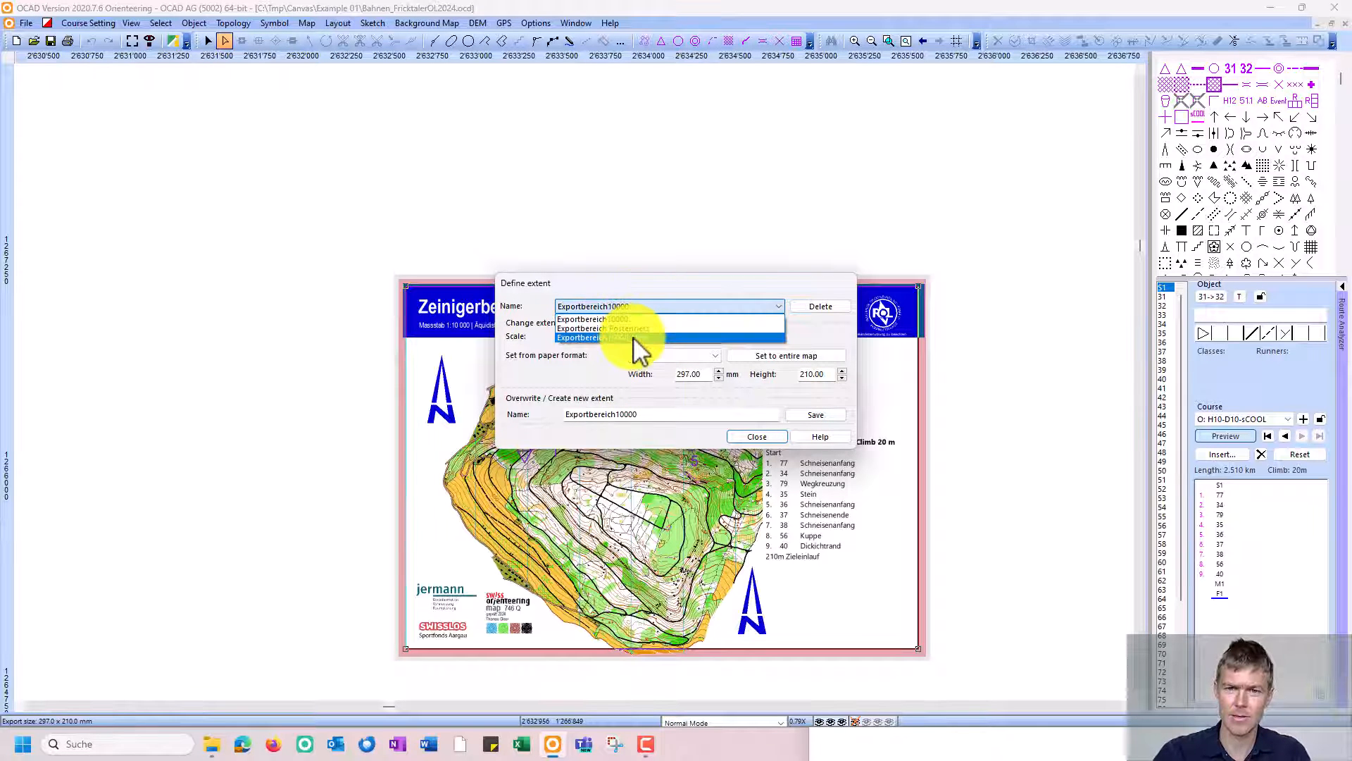
{"action": "left_click", "coordinate": [633, 337]}
{"action": "left_click", "coordinate": [636, 307]}
{"action": "left_click", "coordinate": [640, 331]}
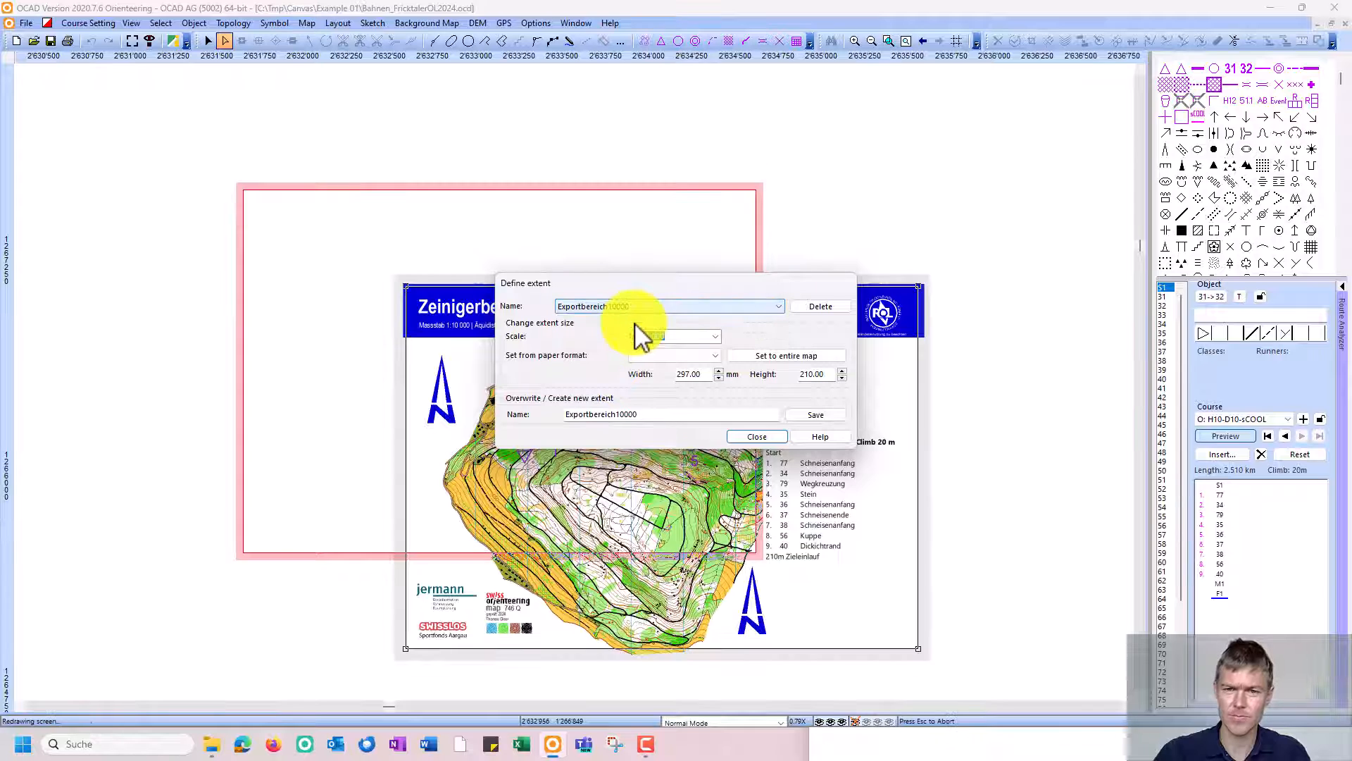
{"action": "left_click", "coordinate": [776, 436]}
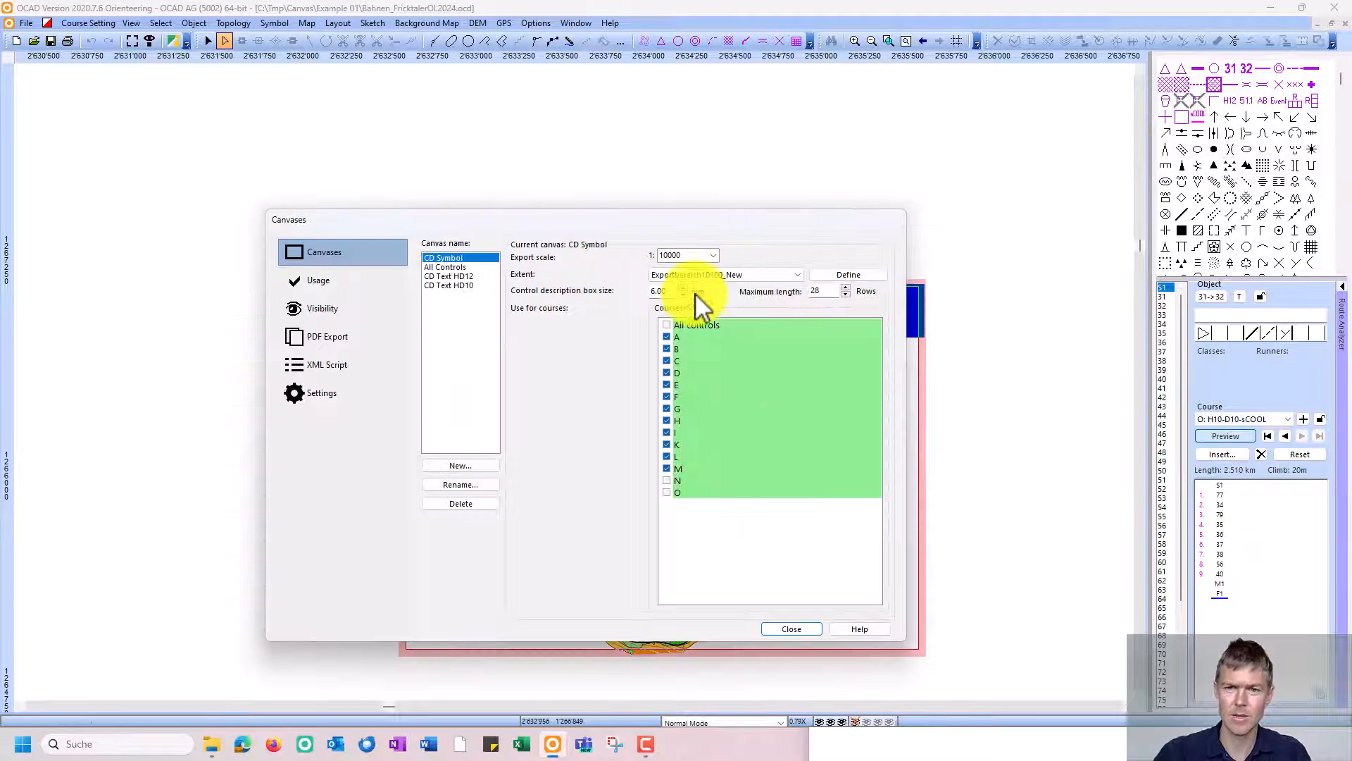
{"action": "left_click", "coordinate": [673, 275]}
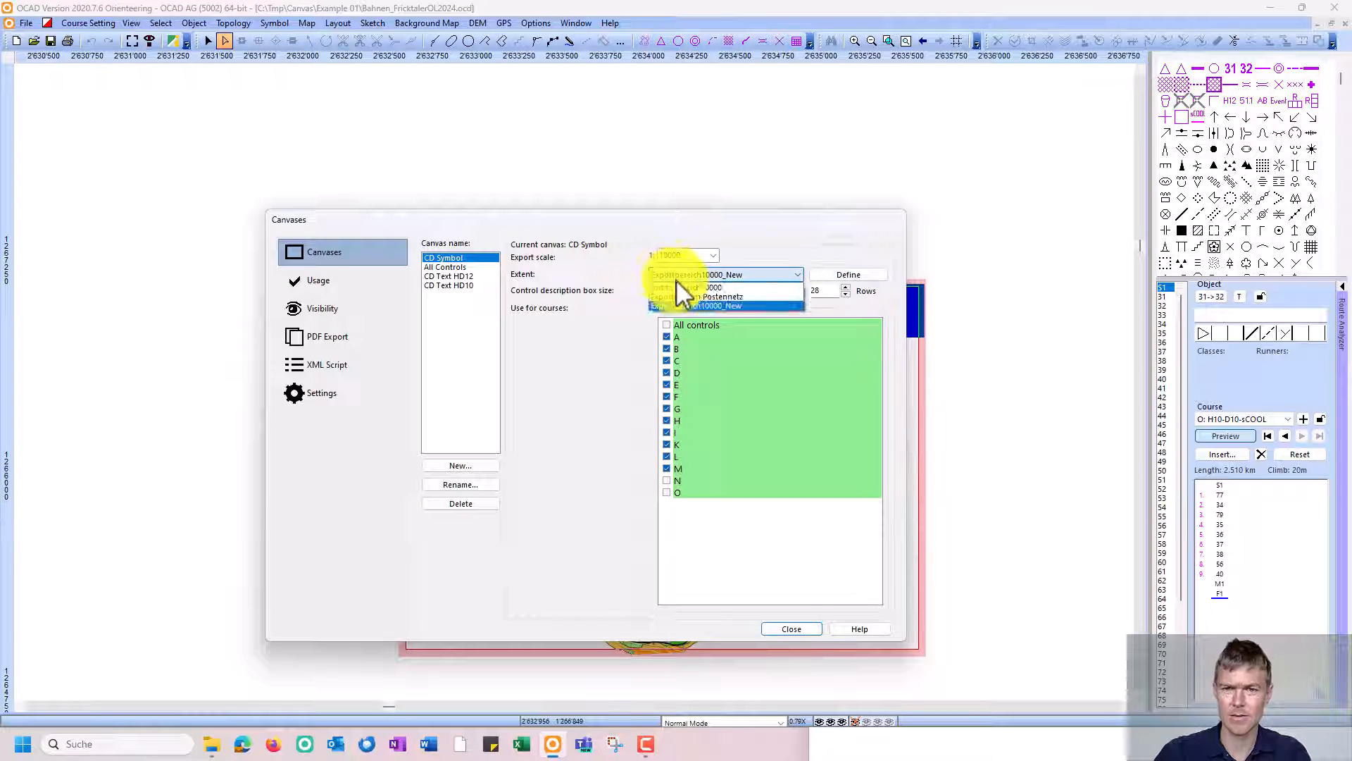
{"action": "left_click", "coordinate": [683, 287]}
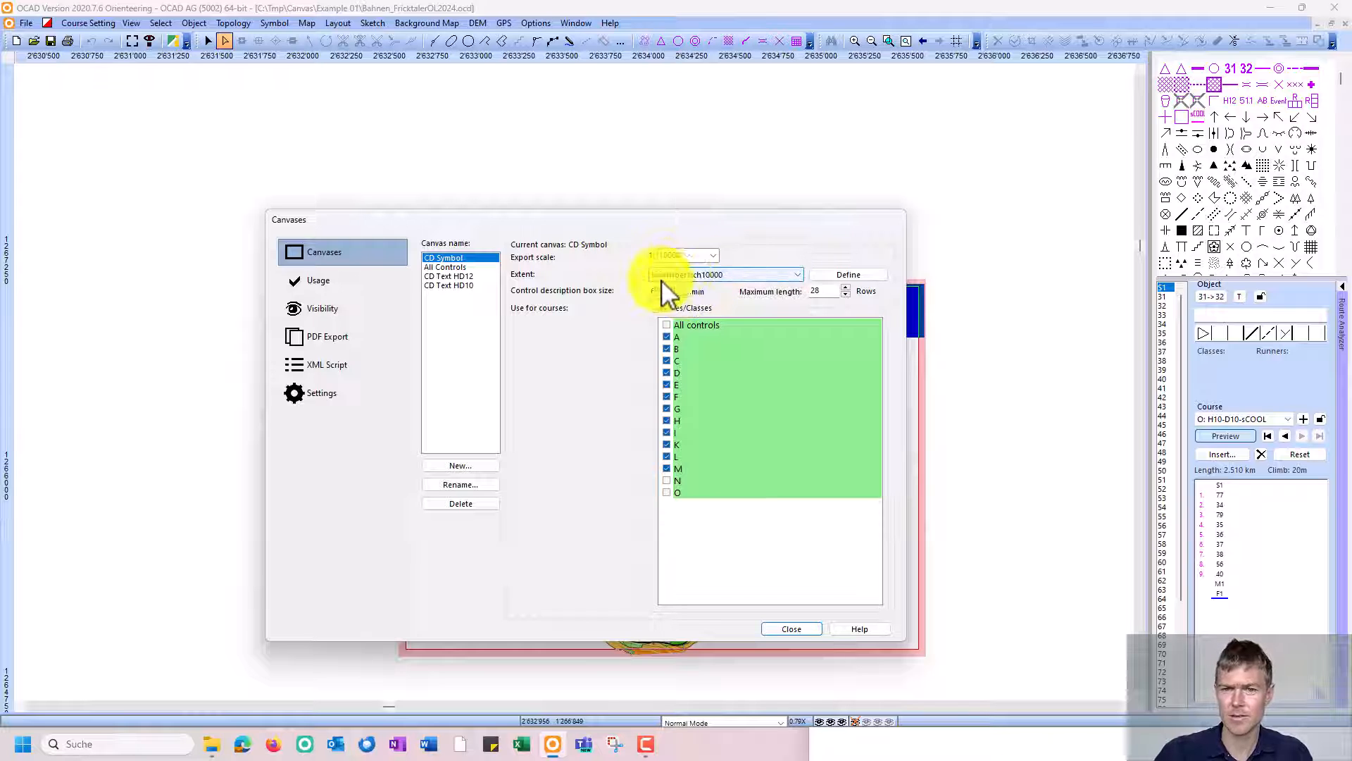
Step: Compare the control description box size and row settings of the CD Symbol, All Controls and CD Text HD12 canvases
{"action": "left_click", "coordinate": [464, 276]}
{"action": "left_click", "coordinate": [457, 258]}
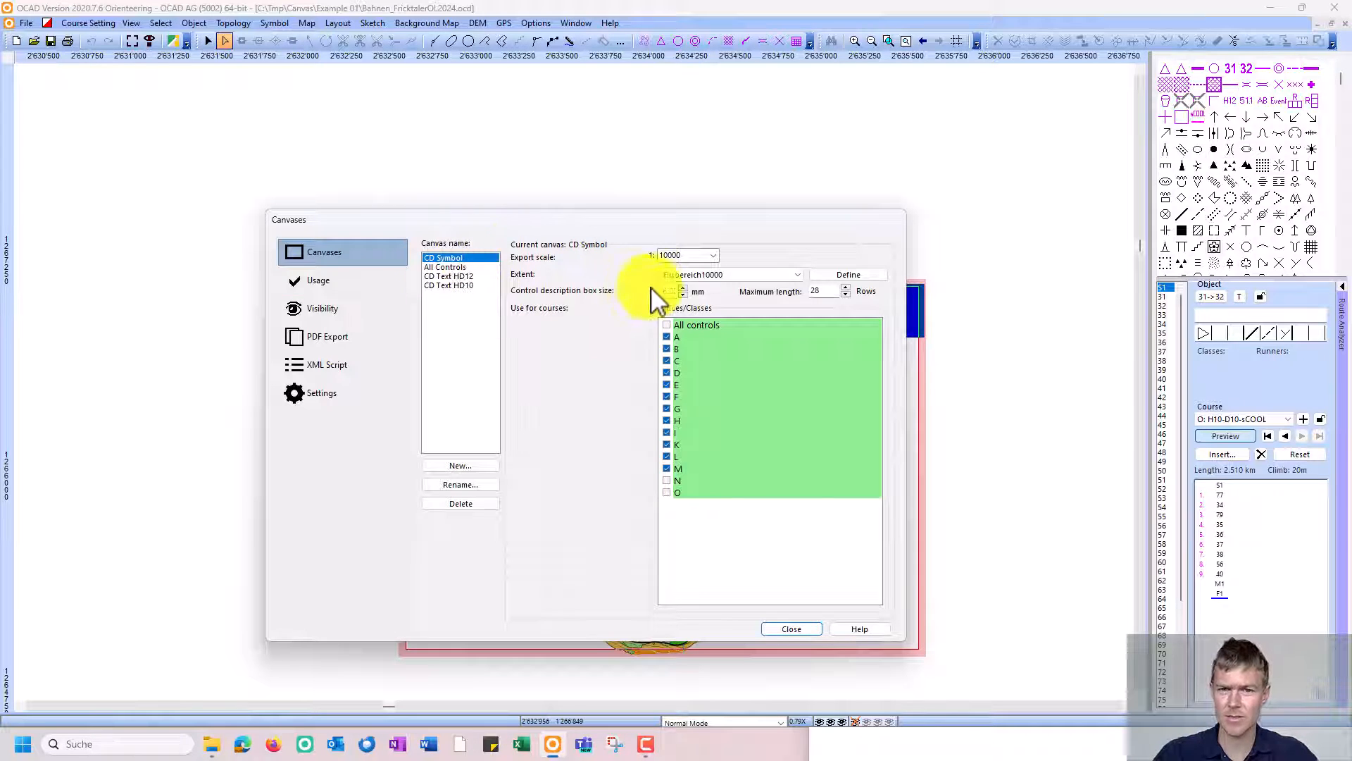
{"action": "left_click", "coordinate": [459, 267]}
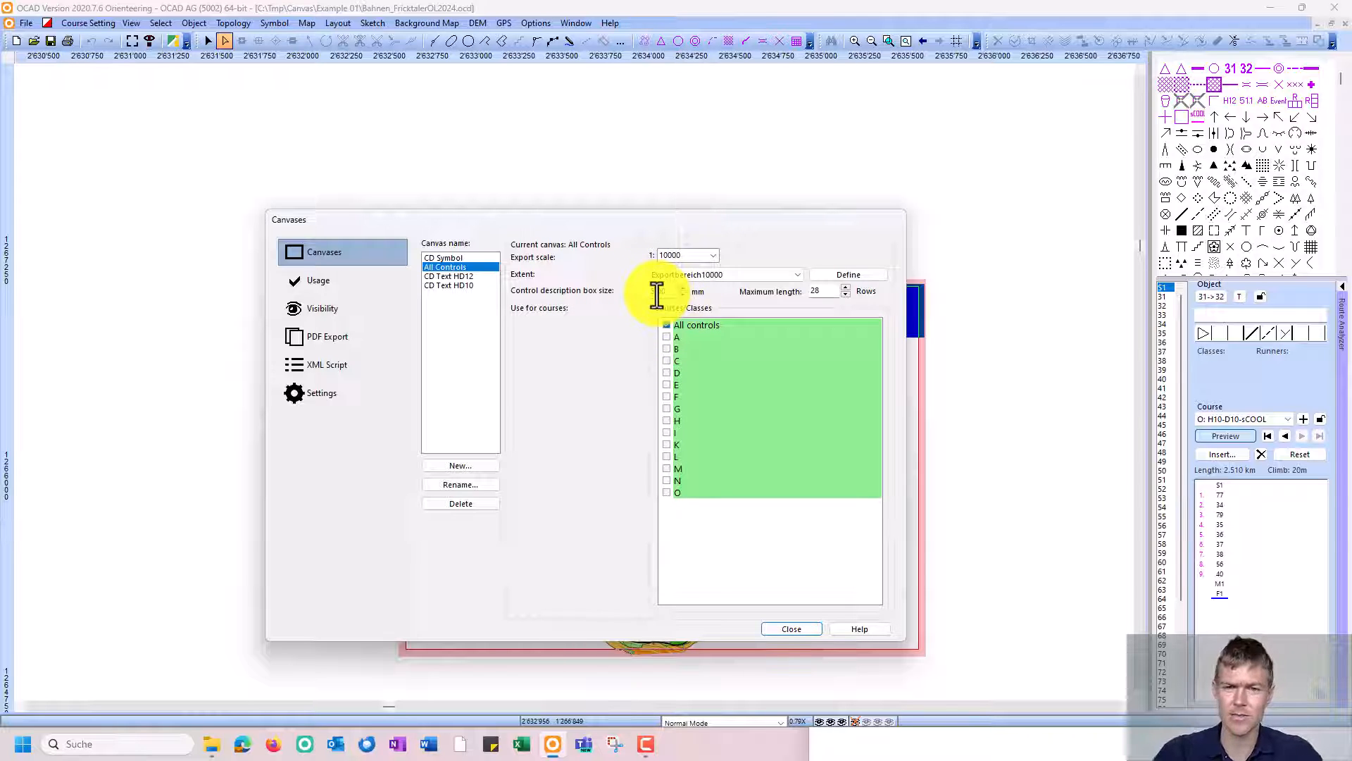
{"action": "left_click", "coordinate": [451, 280]}
{"action": "left_click", "coordinate": [452, 274]}
{"action": "left_click", "coordinate": [445, 258]}
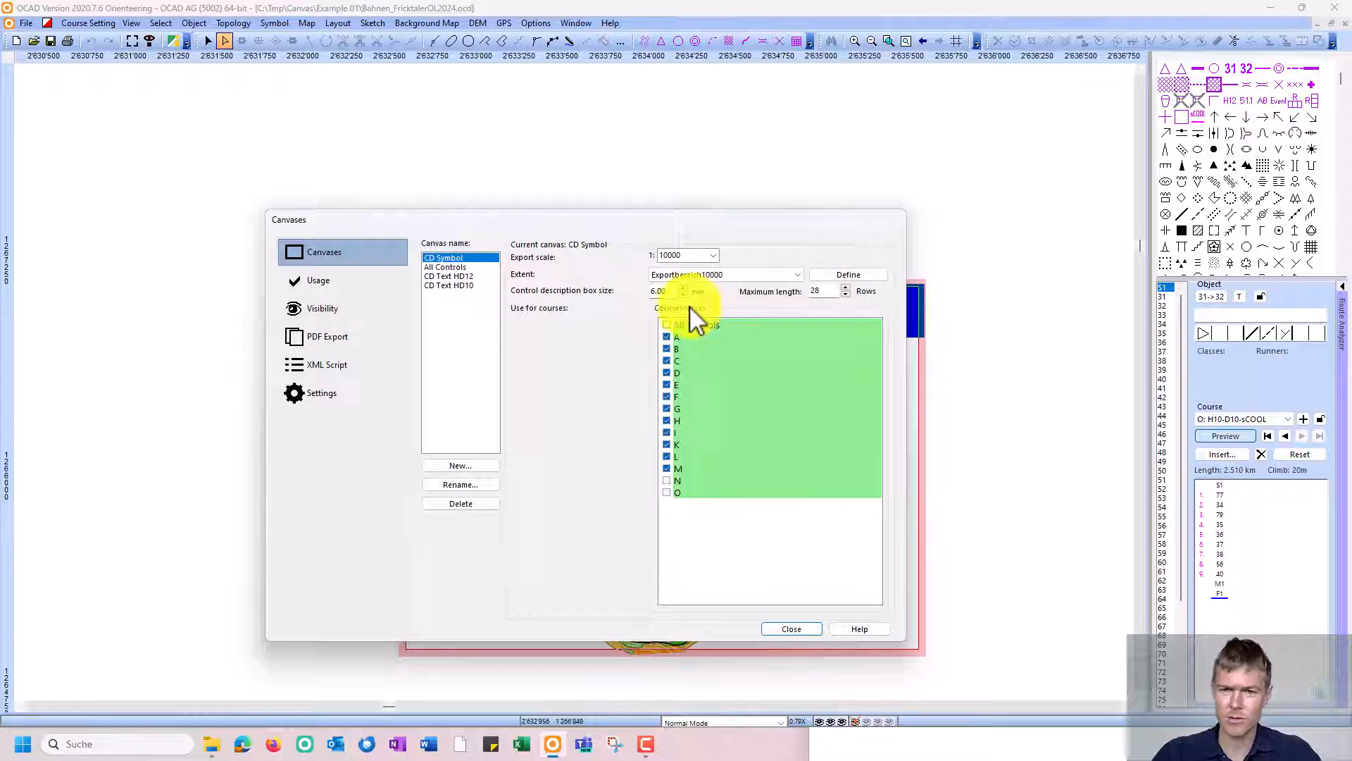
Step: Review the general canvas export settings and the courses assigned to the All Controls, CD Text HD12 and CD Text HD10 canvases
{"action": "left_click", "coordinate": [321, 393]}
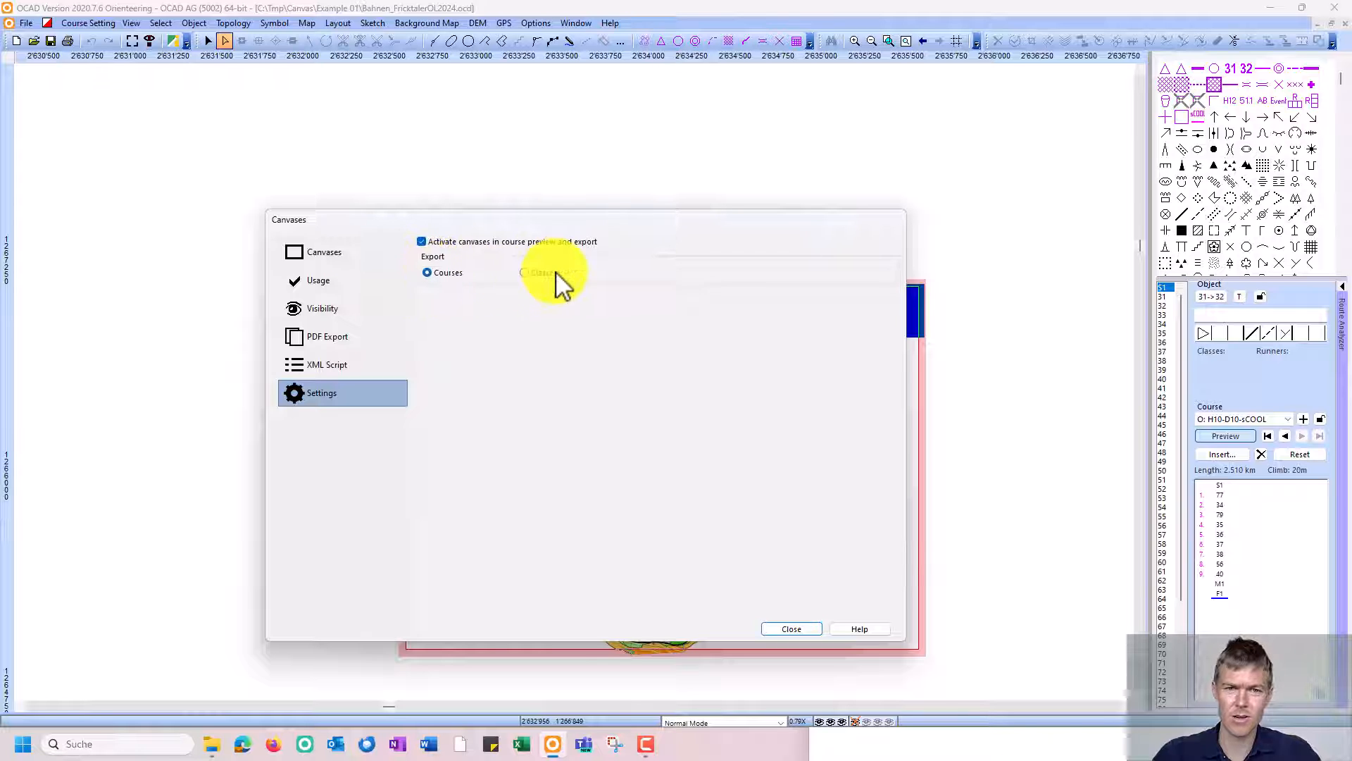
{"action": "left_click", "coordinate": [323, 264]}
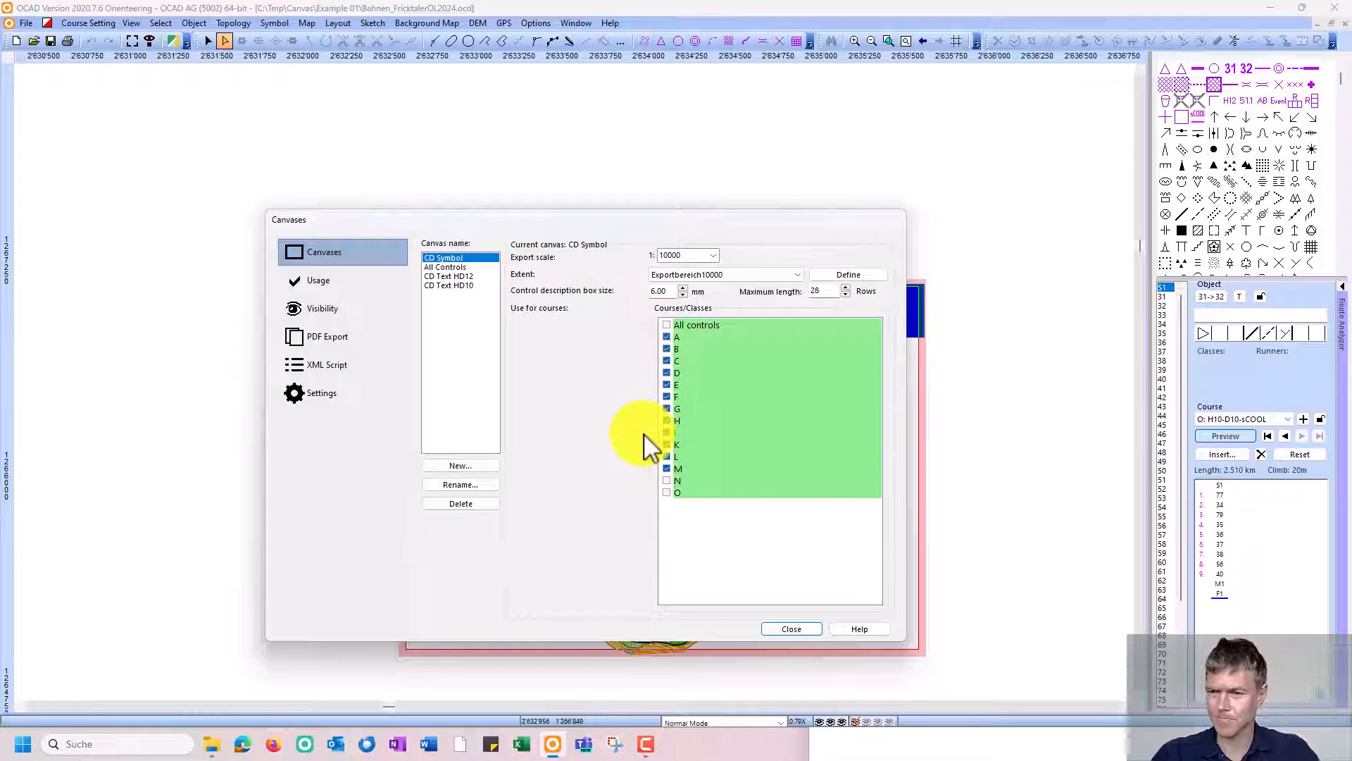
{"action": "left_click", "coordinate": [459, 267]}
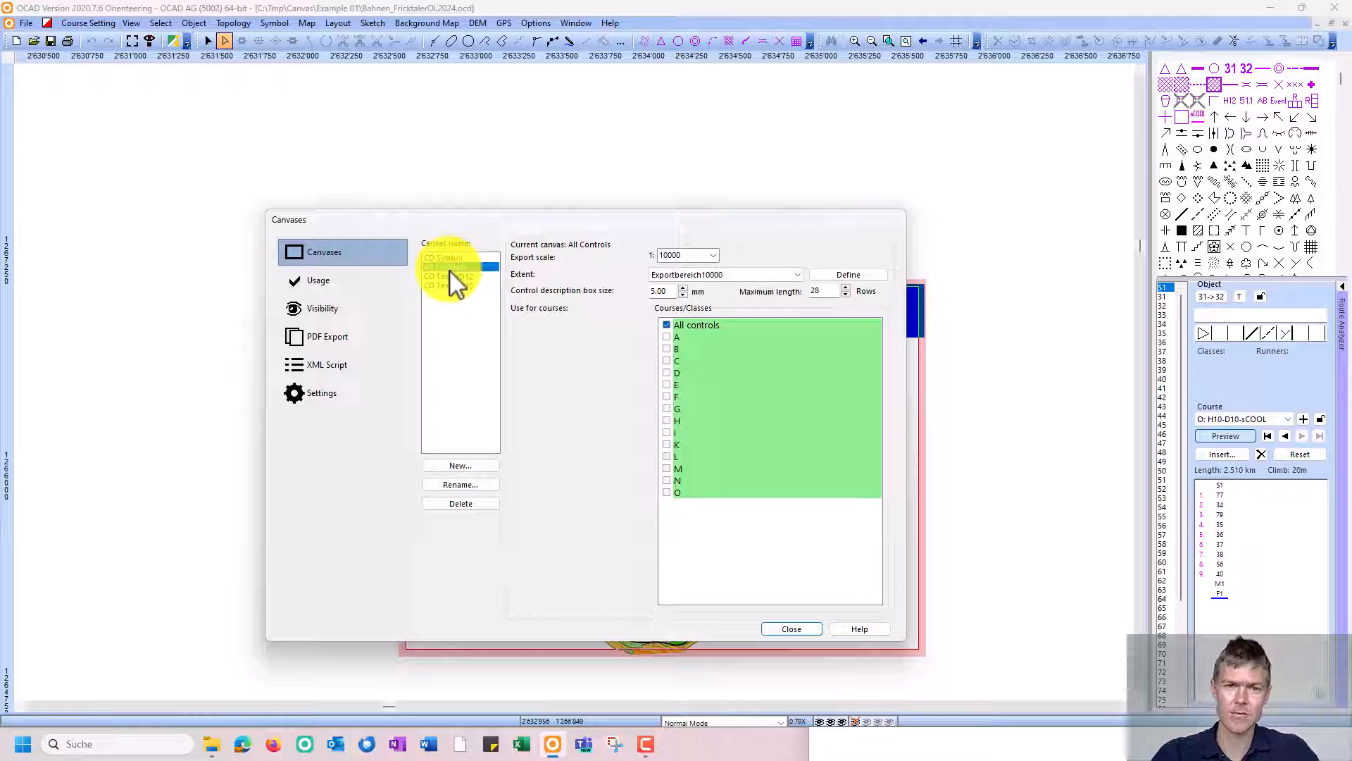
{"action": "left_click", "coordinate": [469, 276]}
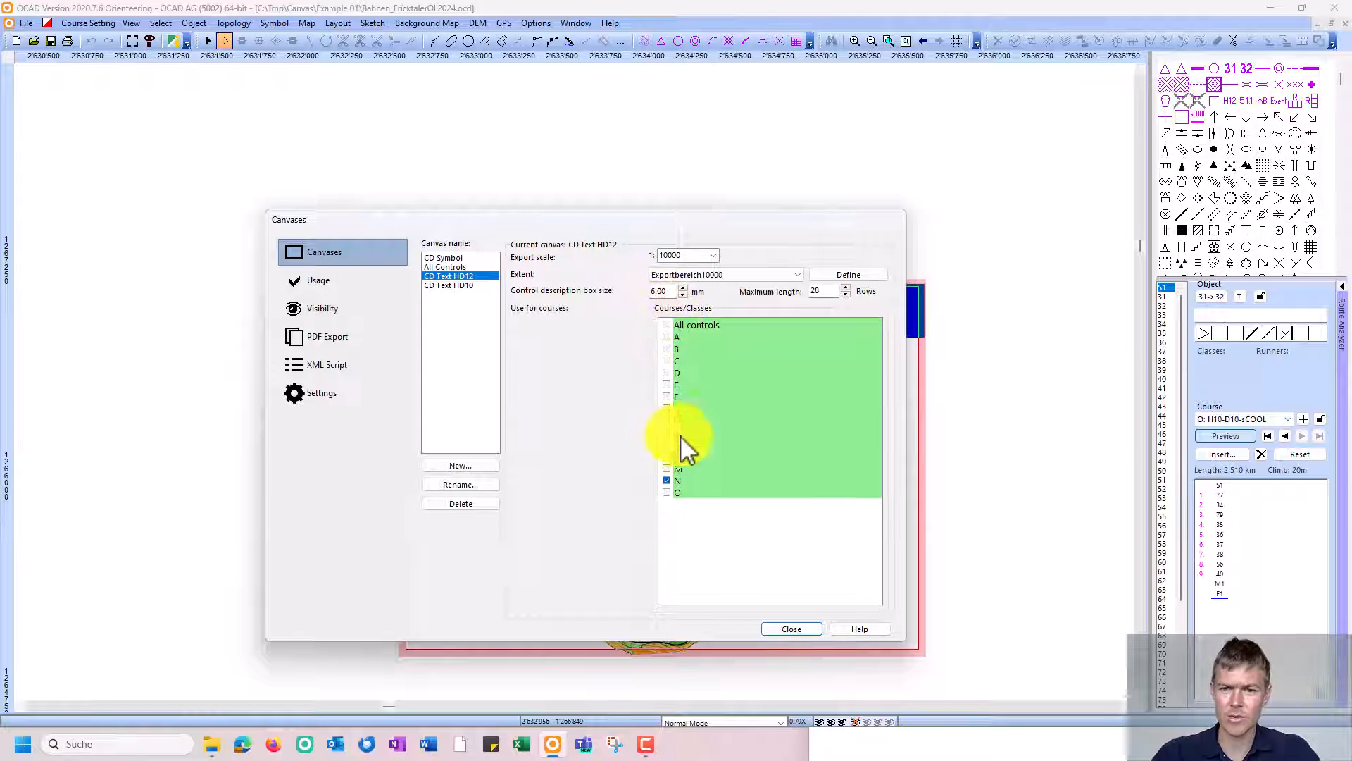
{"action": "left_click", "coordinate": [467, 286]}
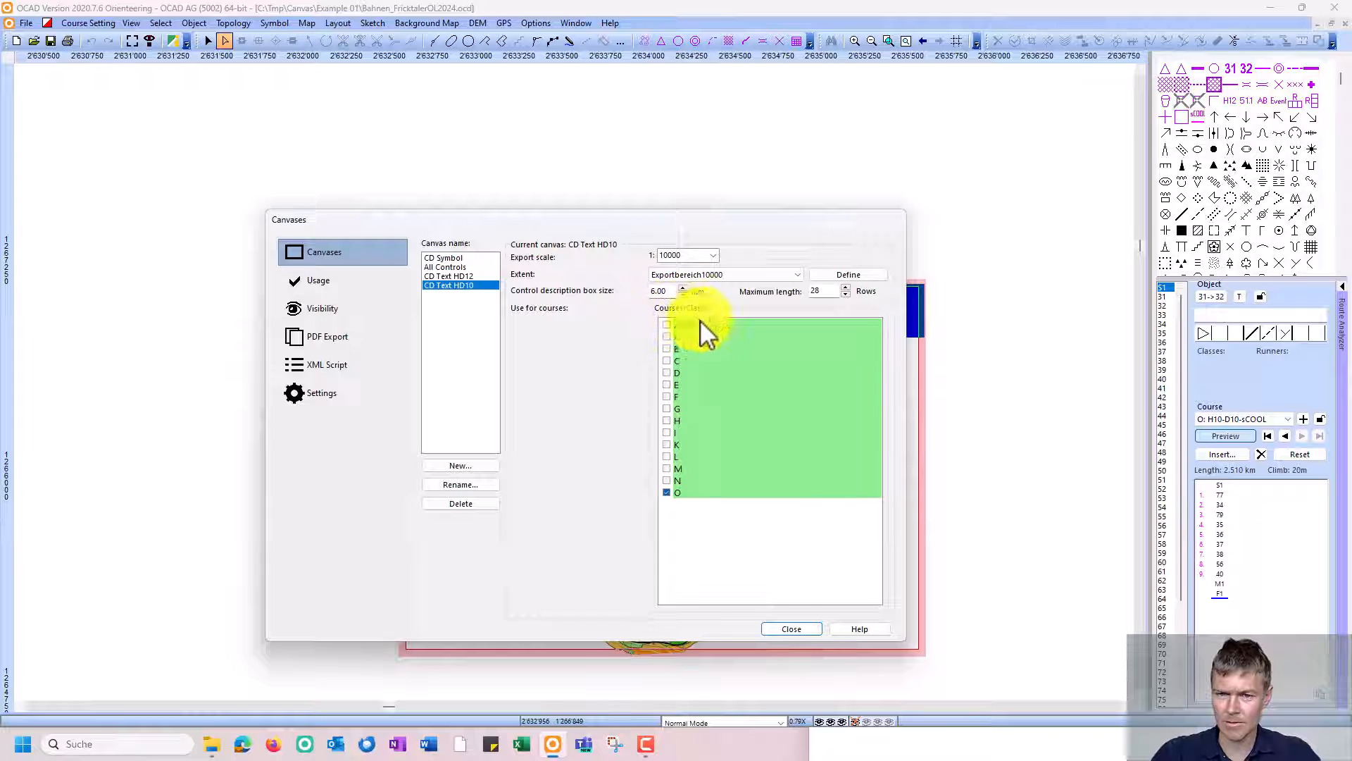
Step: Toggle course O off and on for CD Text HD10, and temporarily assign course N there to compare it with CD Text HD12
{"action": "left_click", "coordinate": [668, 493]}
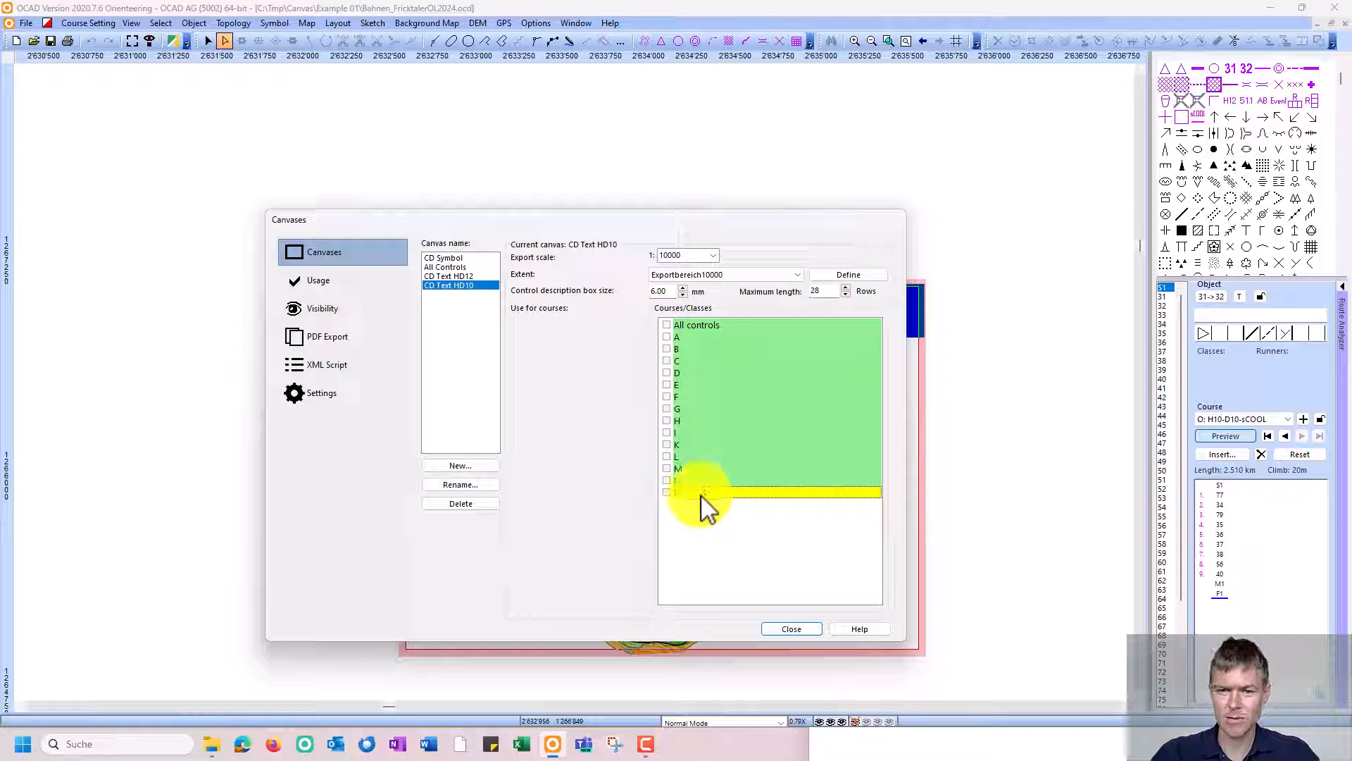
{"action": "left_click", "coordinate": [669, 493]}
{"action": "left_click", "coordinate": [669, 483]}
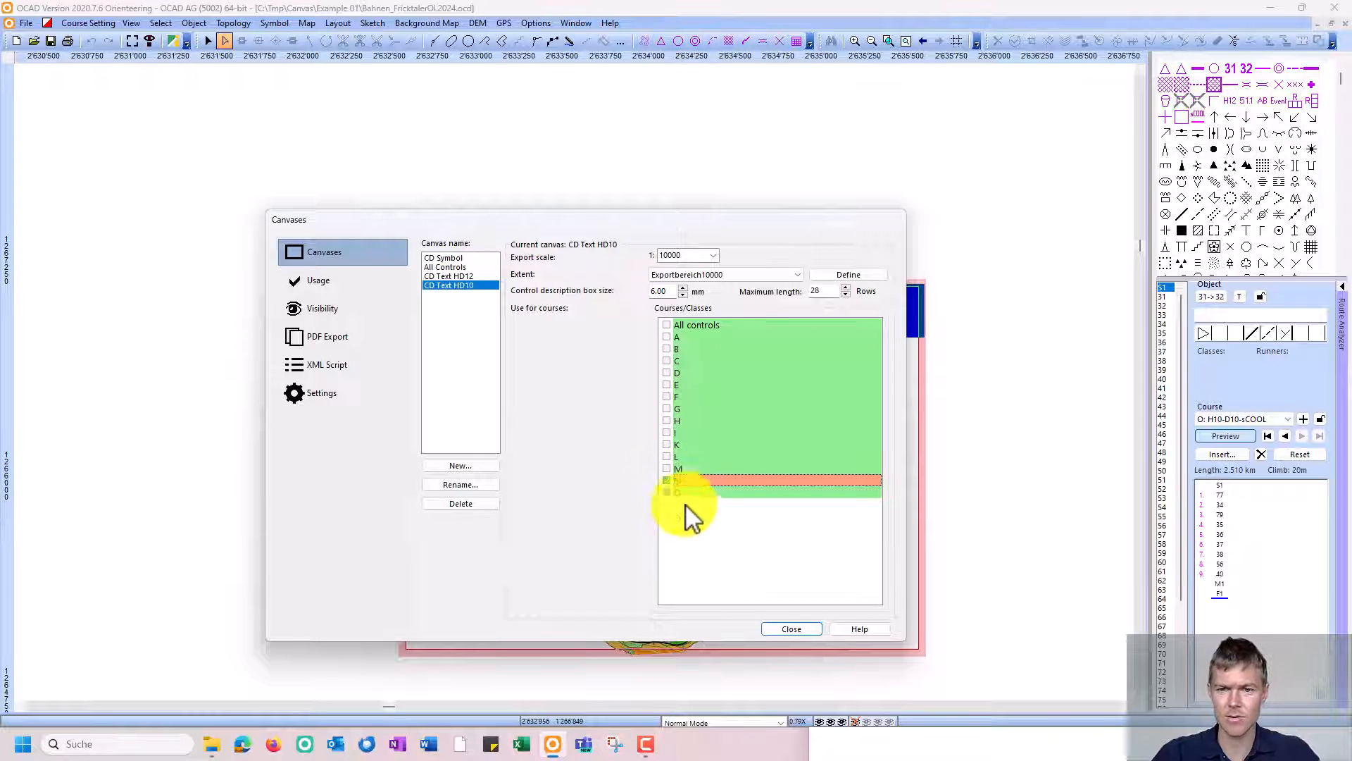
{"action": "left_click", "coordinate": [466, 276]}
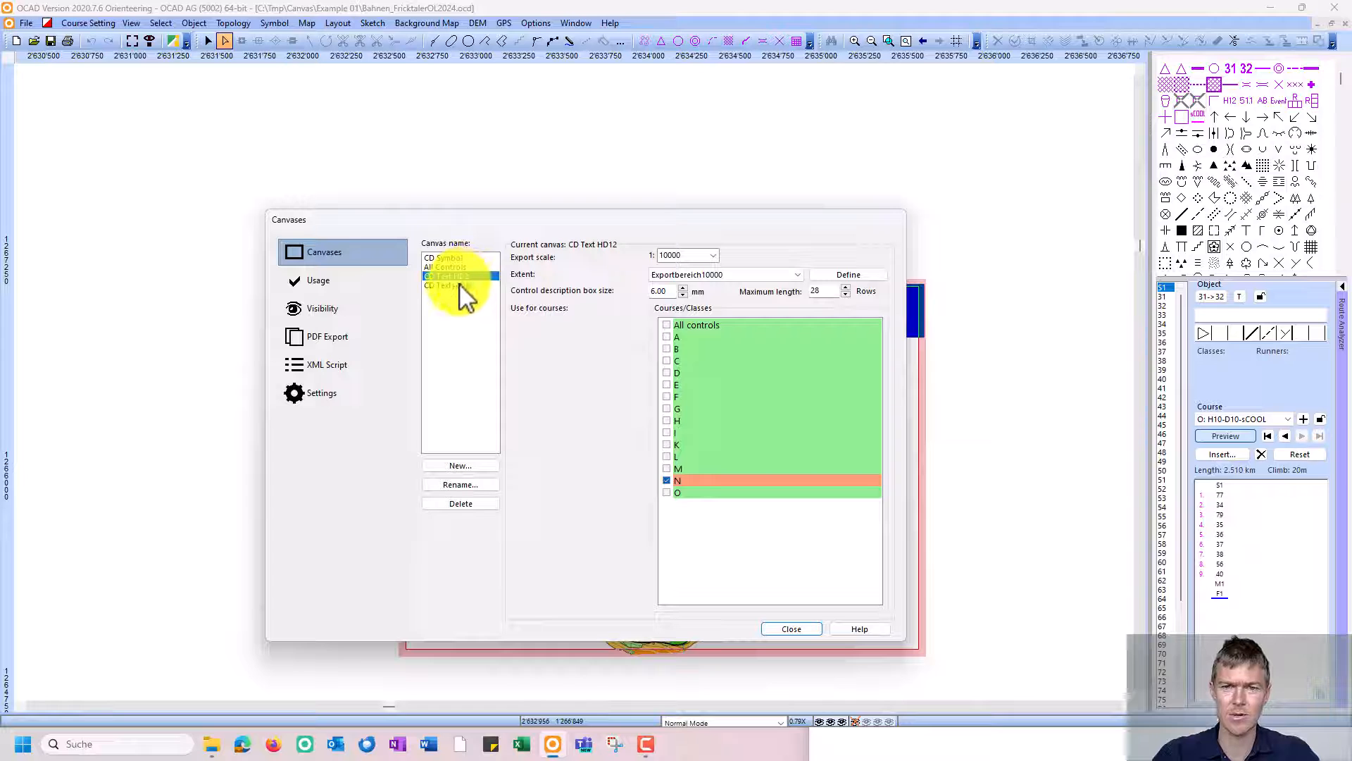
{"action": "left_click", "coordinate": [462, 285]}
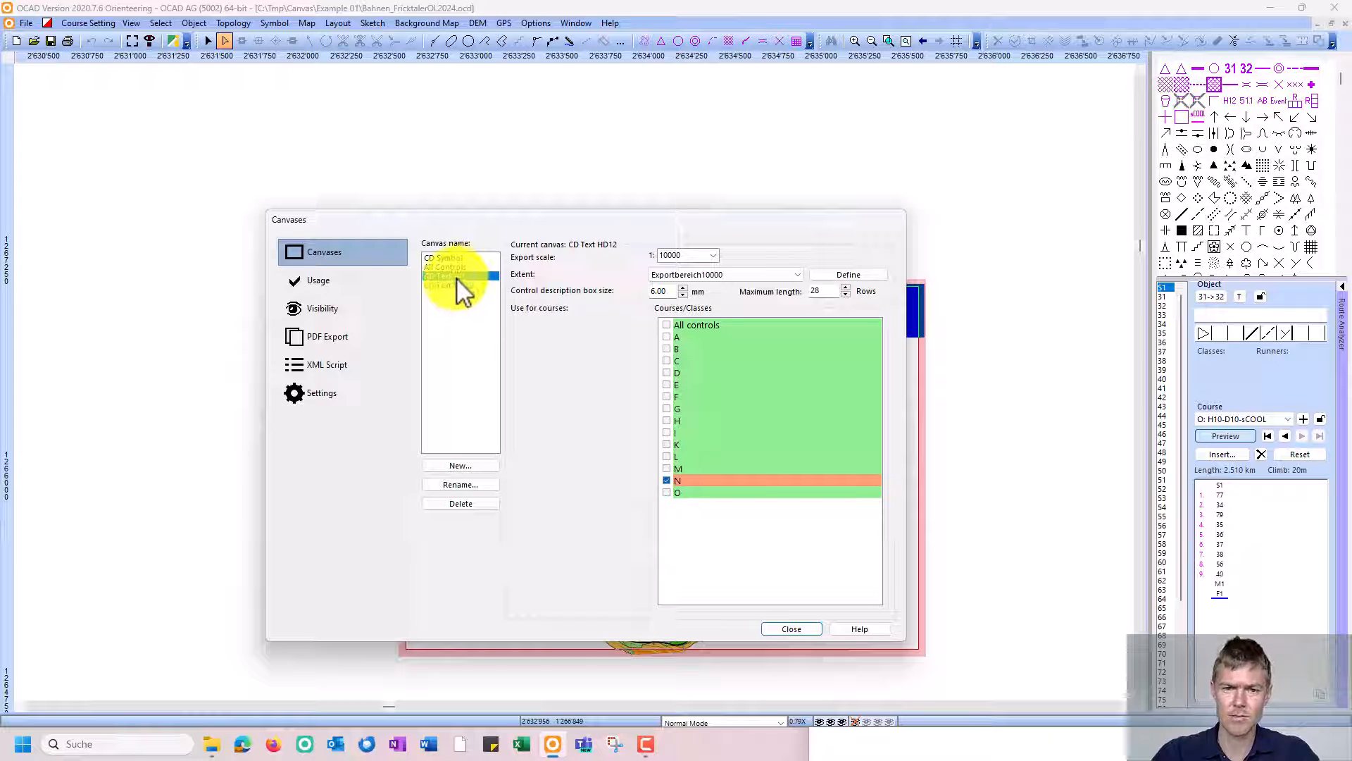
{"action": "left_click", "coordinate": [667, 481]}
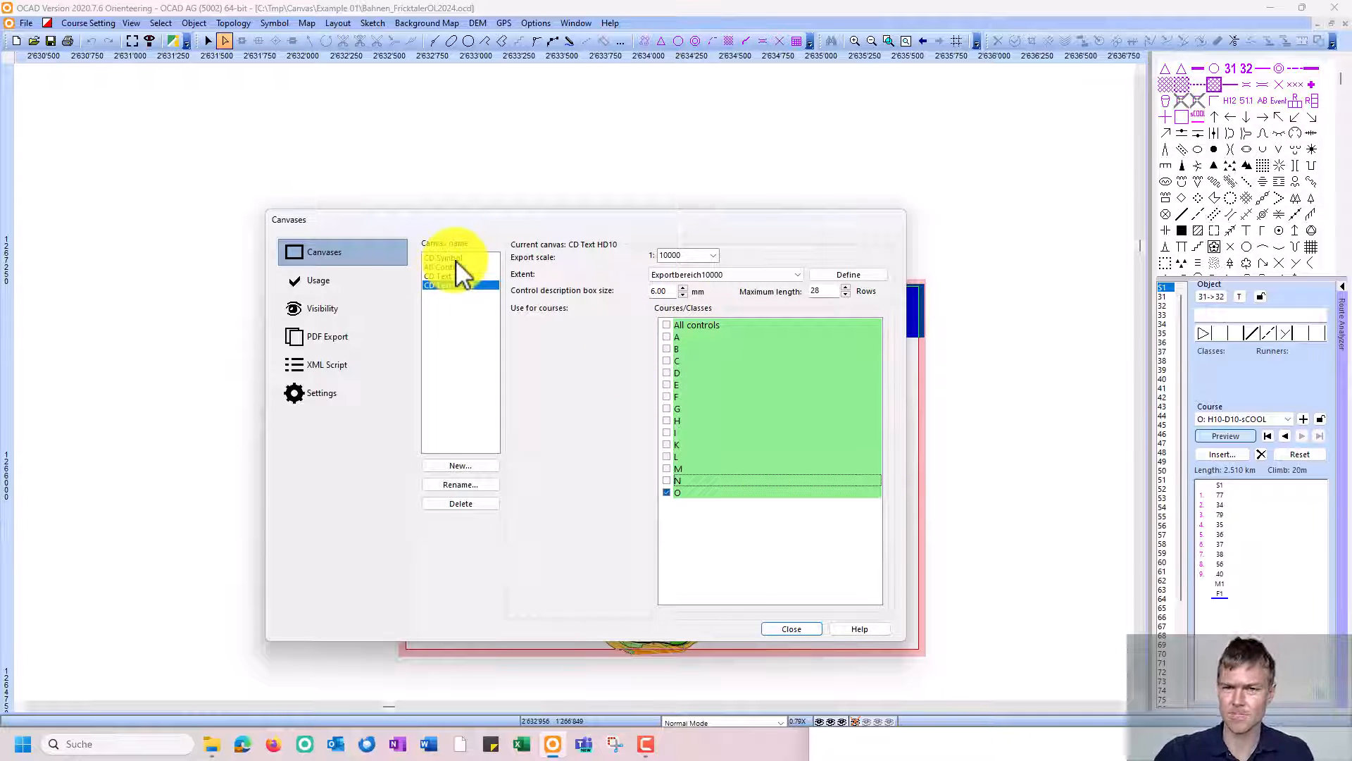
Step: Temporarily add symbol 701.000 Start to the symbols used by canvases, and return it to the unused symbols
{"action": "left_click", "coordinate": [330, 285]}
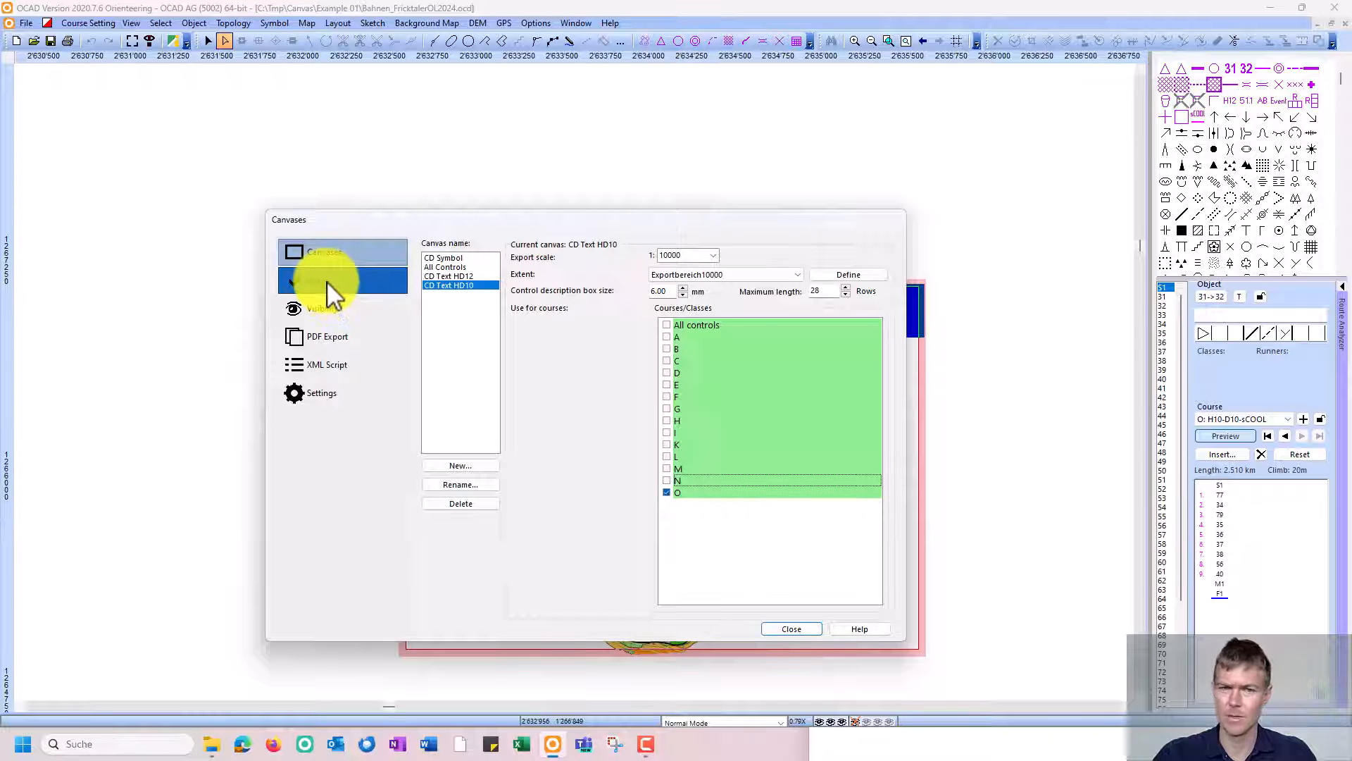
{"action": "left_click", "coordinate": [393, 333]}
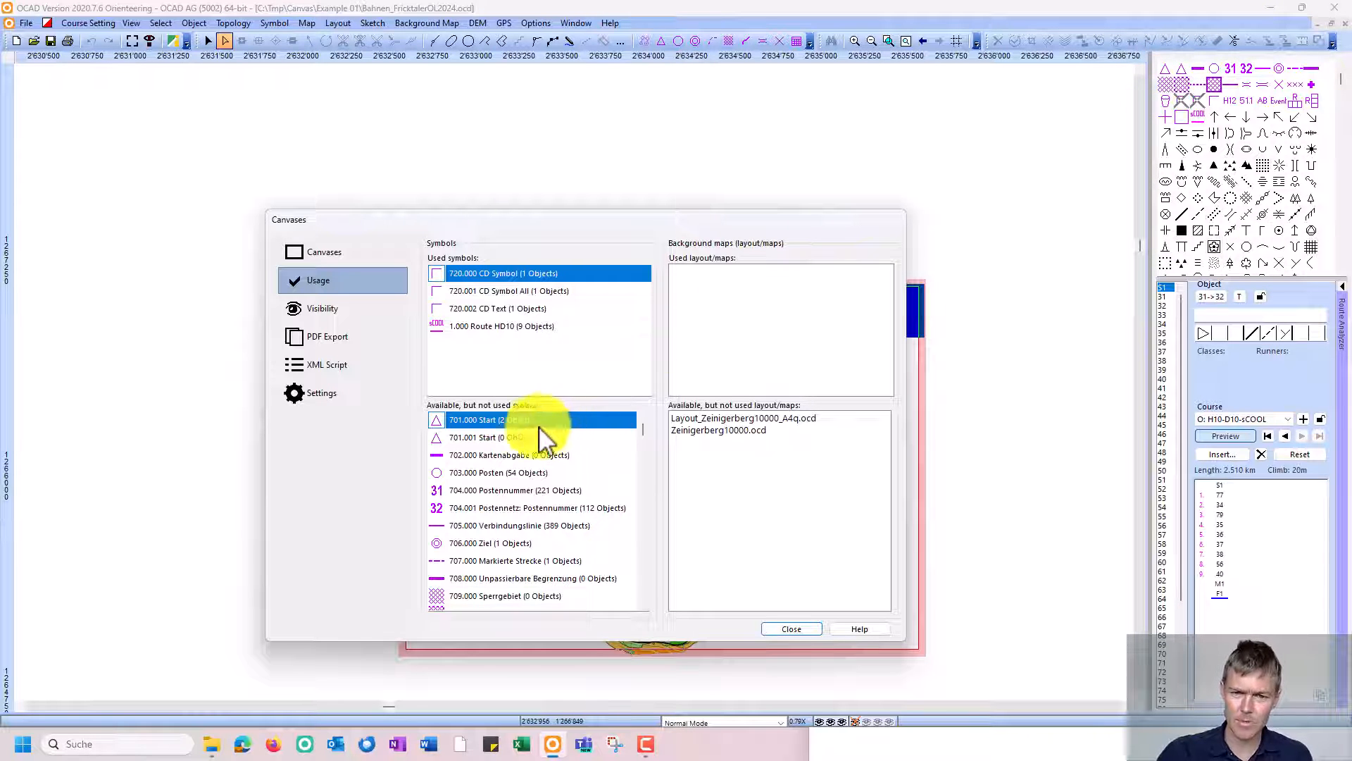
{"action": "left_click_drag", "start_coordinate": [506, 366], "coordinate": [506, 366]}
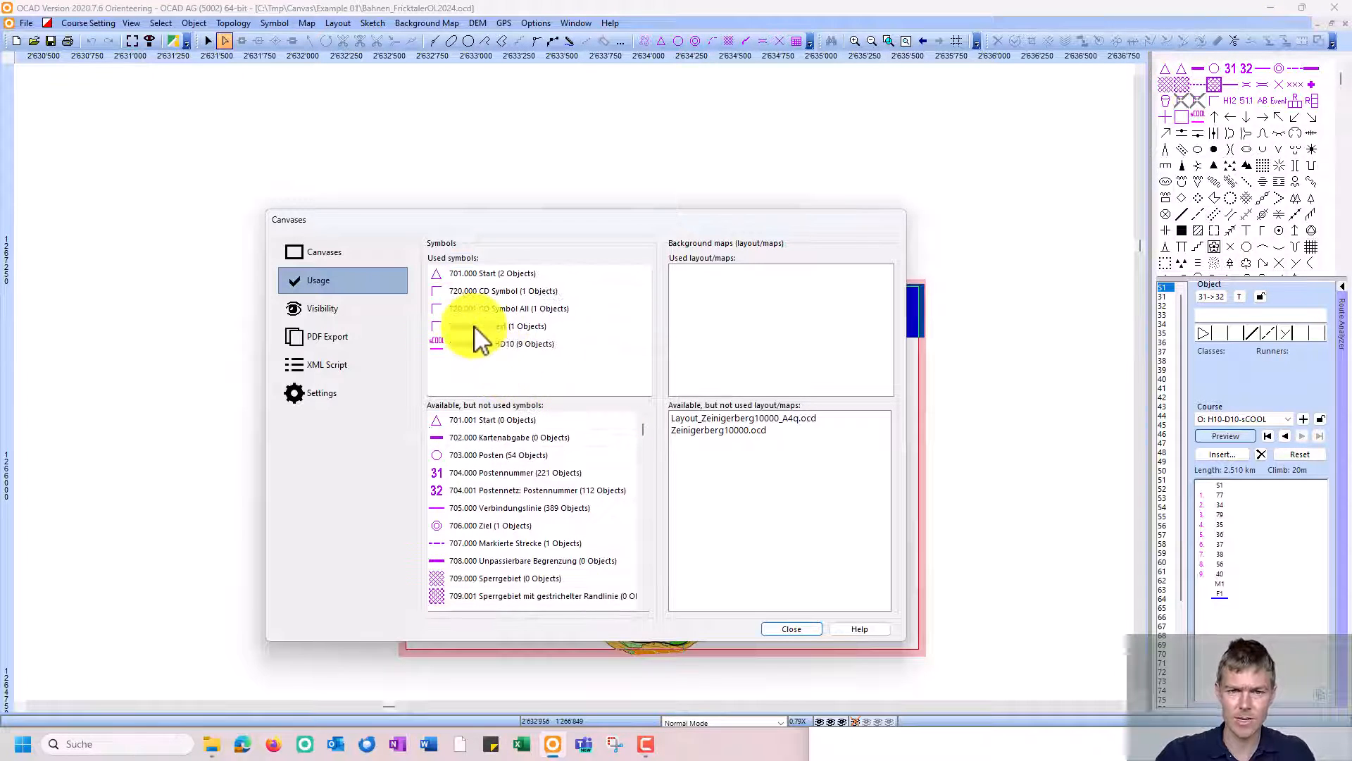
{"action": "left_click_drag", "start_coordinate": [465, 285], "coordinate": [465, 415]}
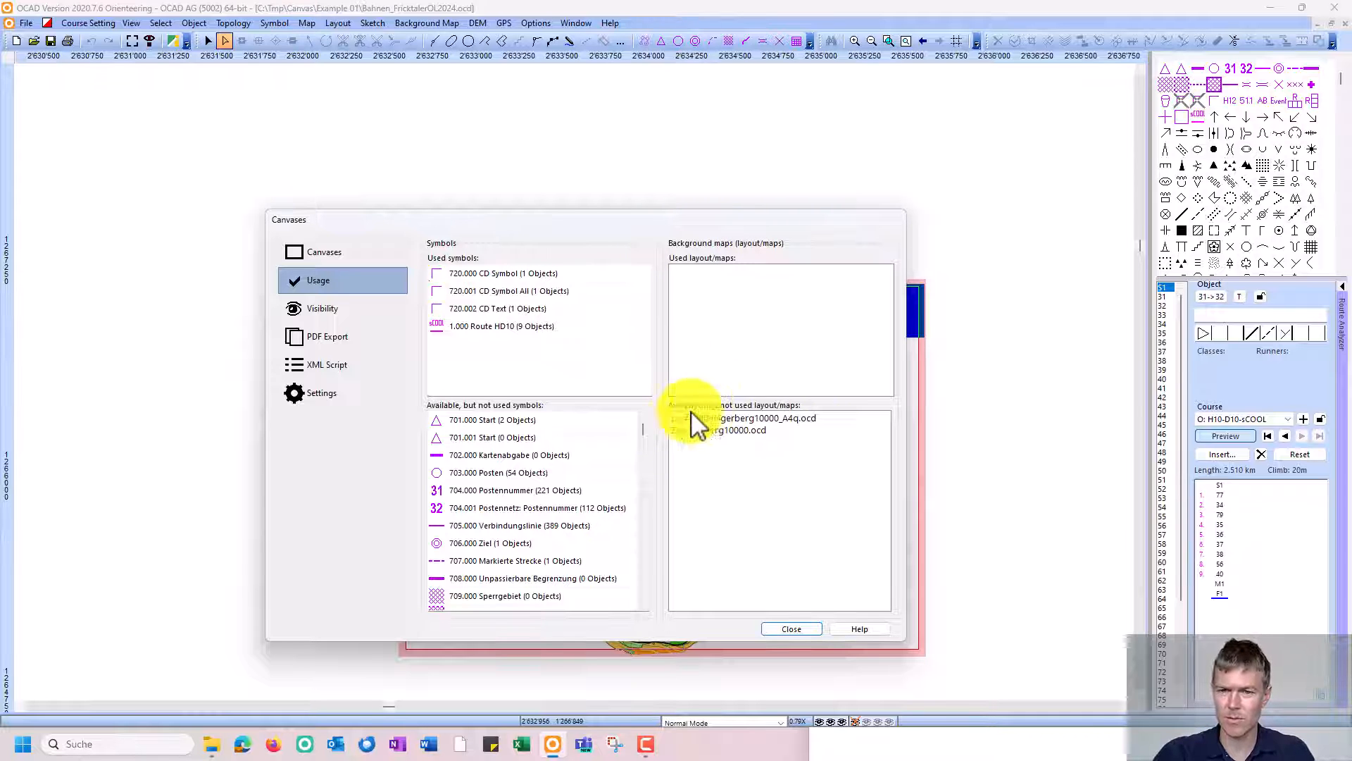
Step: Temporarily add Layout_Zeinigerberg10000_A4q.ocd to the used layouts, return it to the unused ones, and close the Canvases settings
{"action": "left_click", "coordinate": [754, 421]}
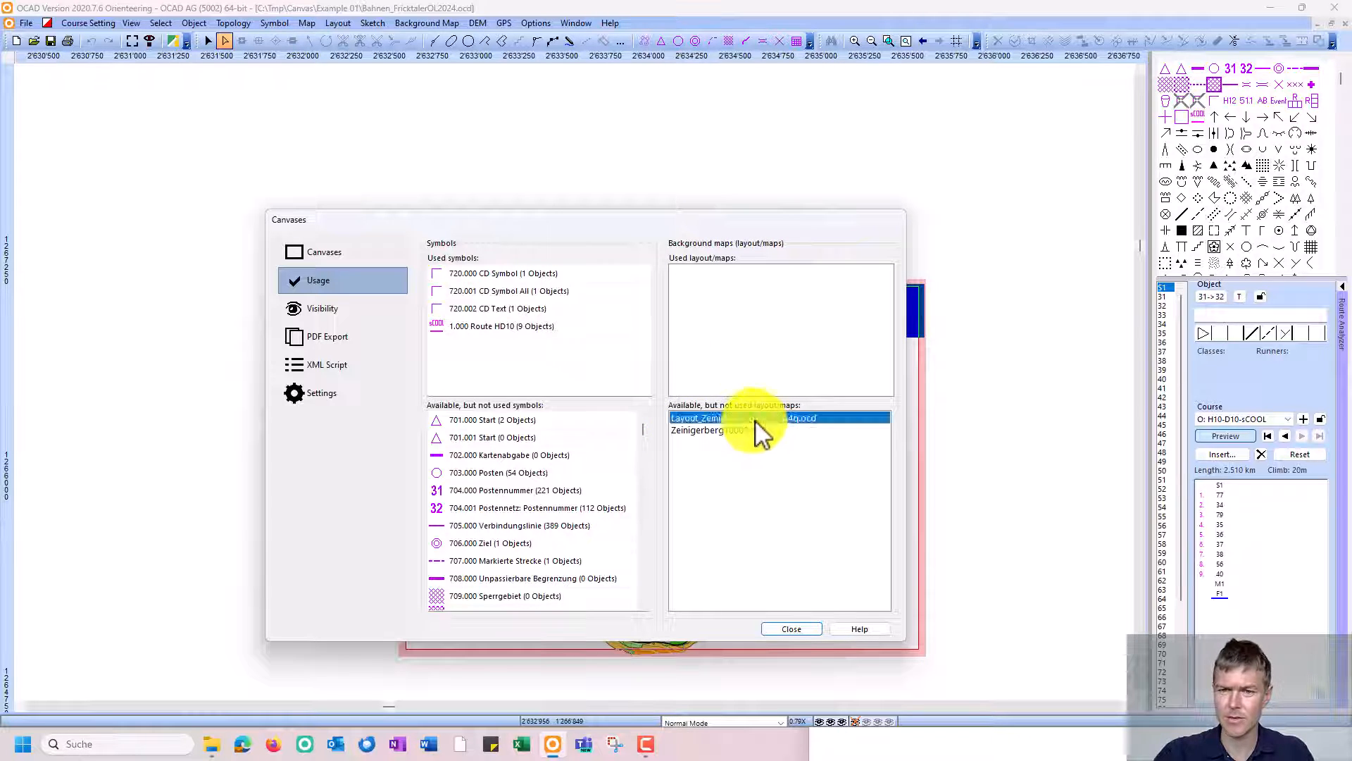
{"action": "left_click_drag", "start_coordinate": [755, 423], "coordinate": [754, 371]}
{"action": "mouse_move", "coordinate": [744, 423]}
{"action": "left_mouse_down"}
{"action": "mouse_move", "coordinate": [740, 317]}
{"action": "mouse_move", "coordinate": [743, 431]}
{"action": "left_mouse_up"}
{"action": "left_click_drag", "start_coordinate": [750, 273], "coordinate": [747, 425]}
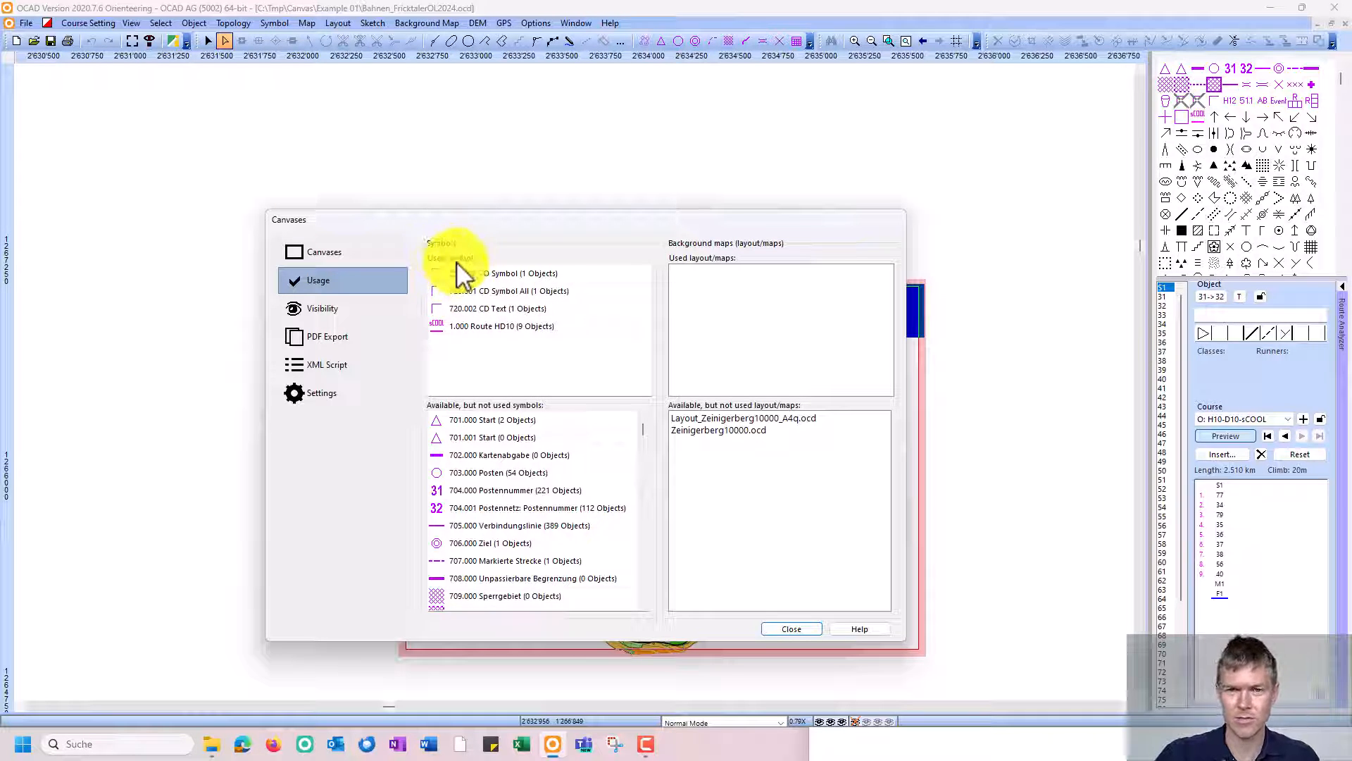
{"action": "left_click", "coordinate": [794, 629]}
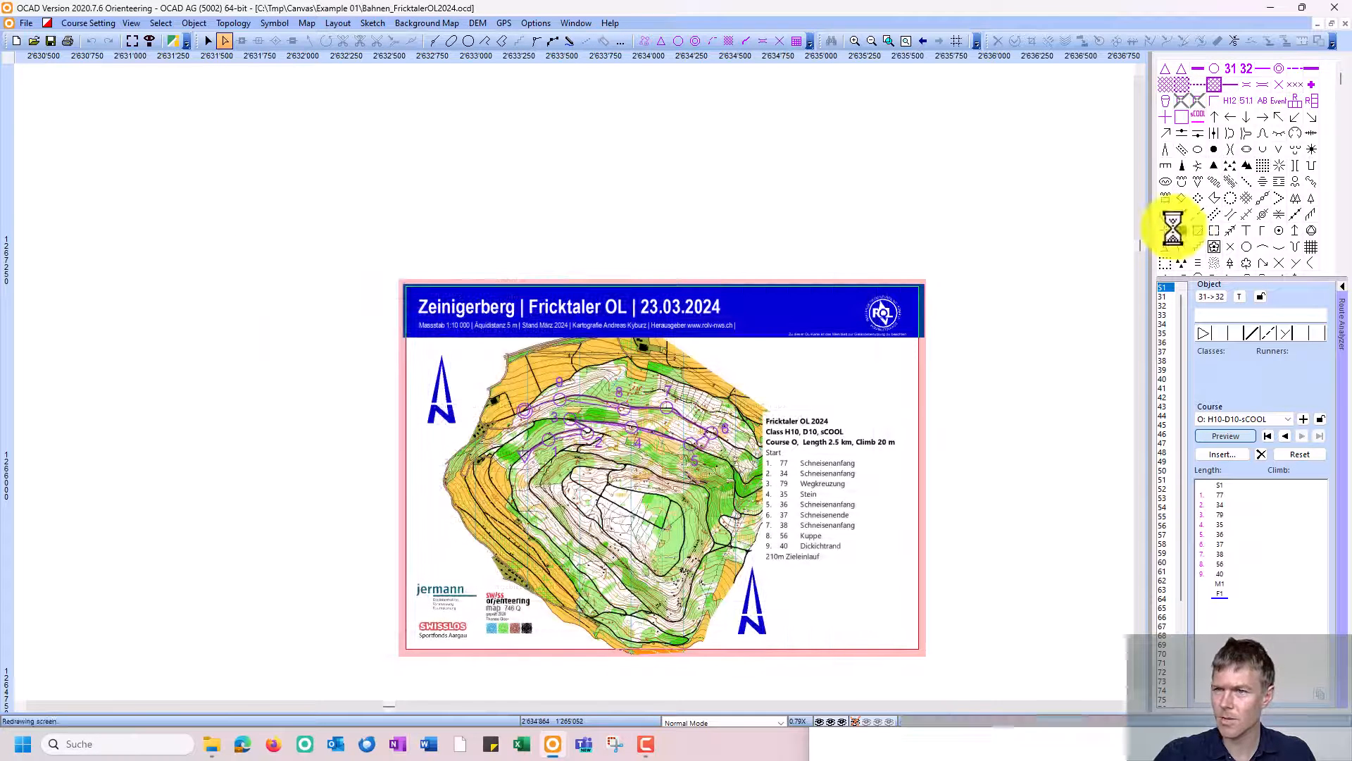
Step: Duplicate the CD Symbol control description symbol and inspect the copy's number and description without changing them
{"action": "left_click", "coordinate": [1181, 99]}
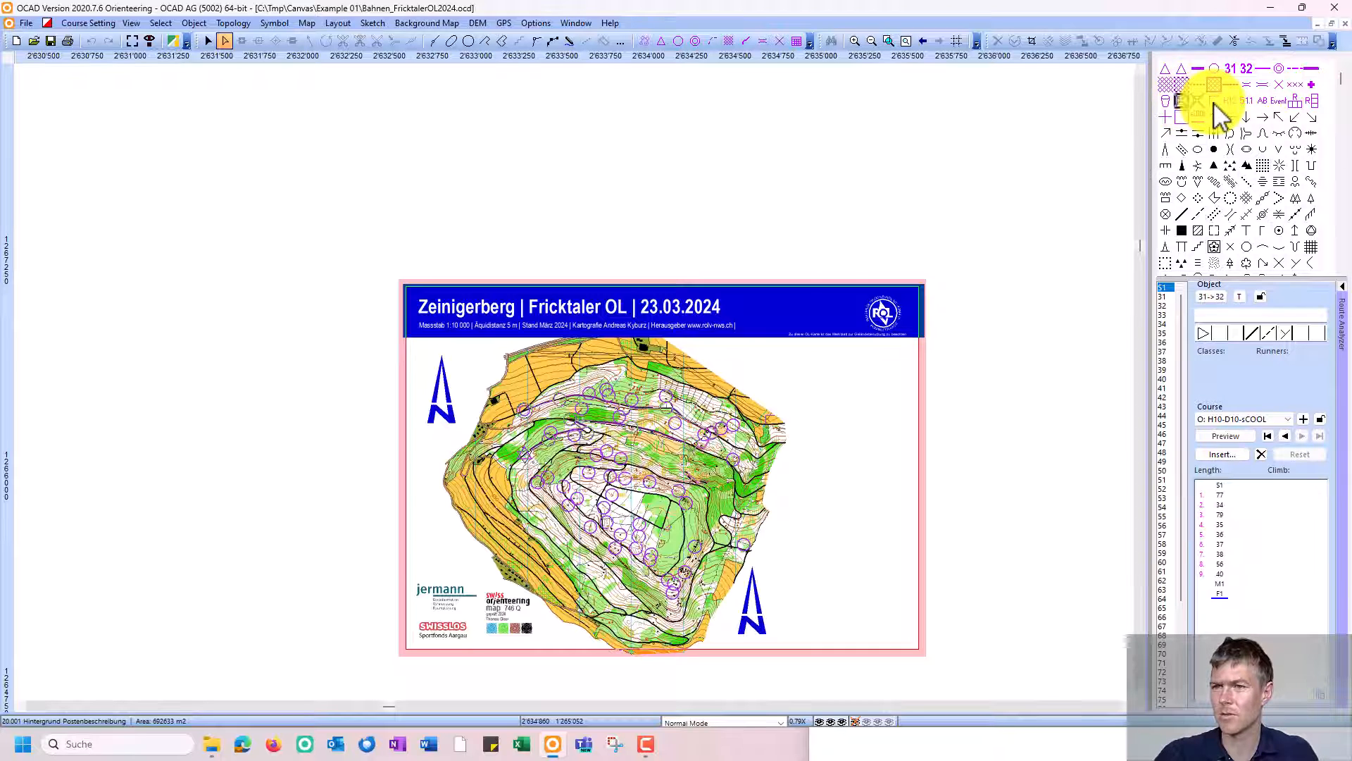
{"action": "right_click", "coordinate": [1184, 103]}
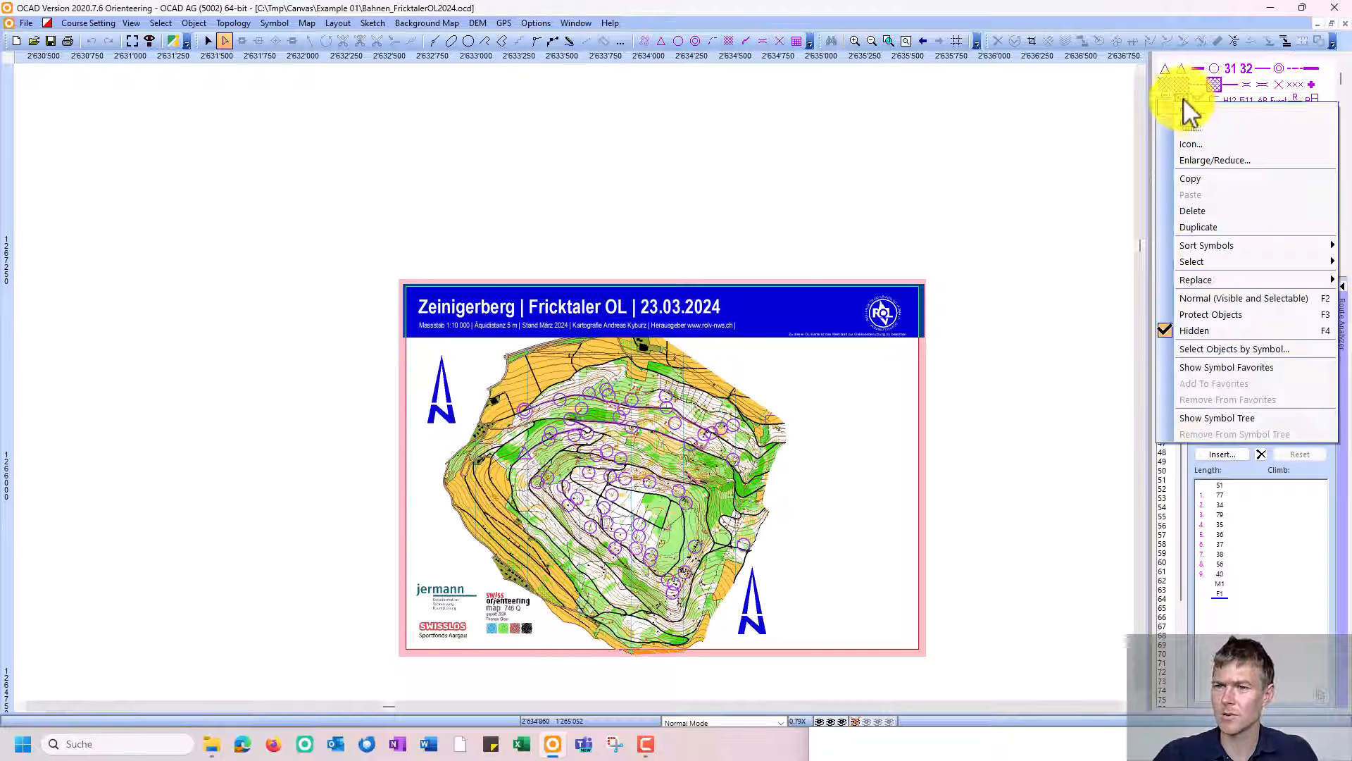
{"action": "left_click", "coordinate": [1196, 230]}
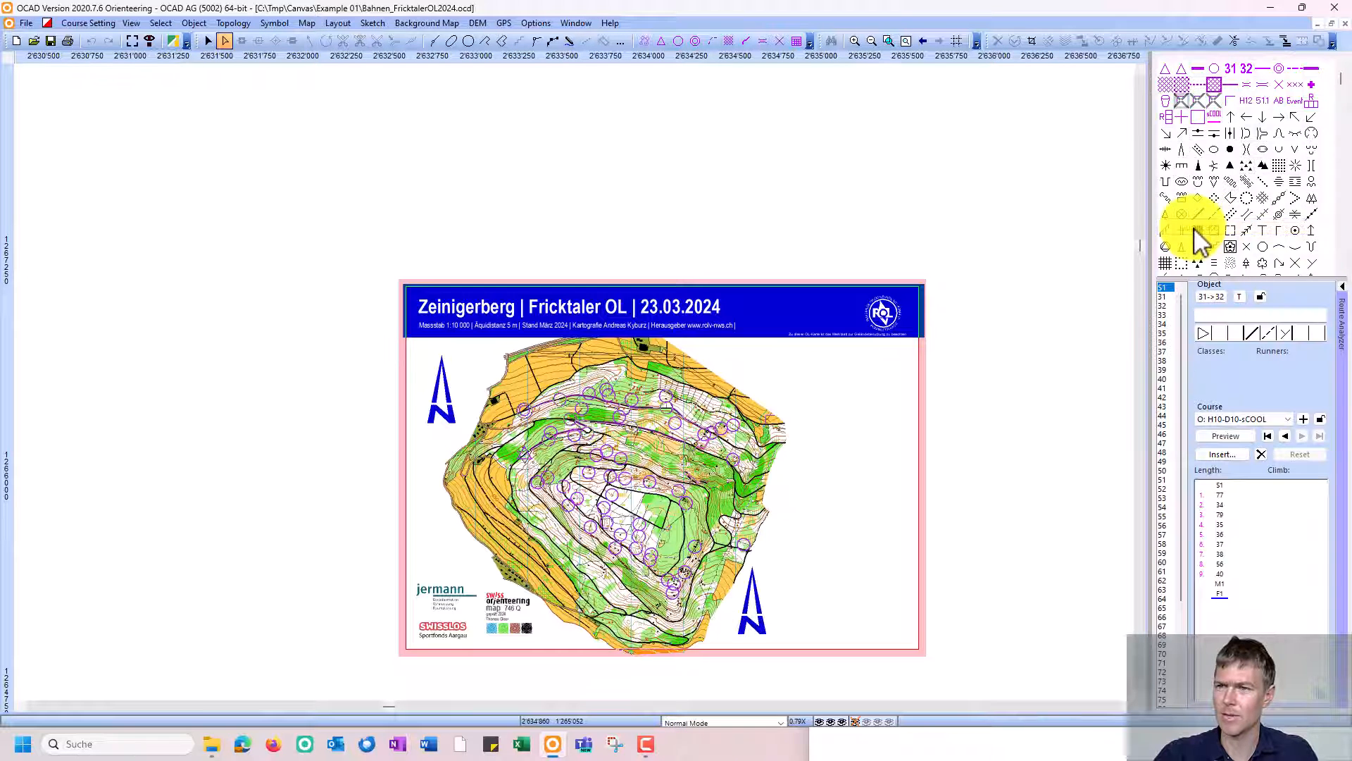
{"action": "right_click", "coordinate": [1200, 116]}
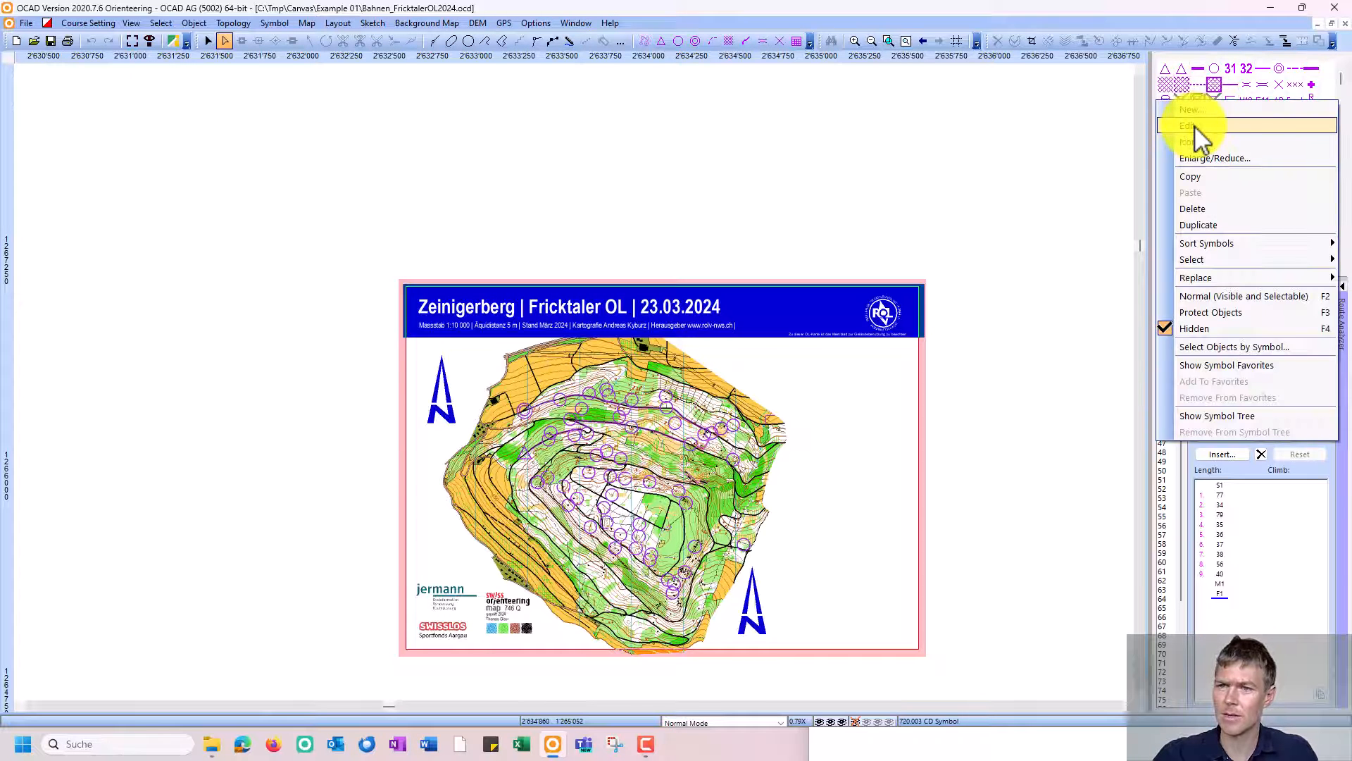
{"action": "left_click", "coordinate": [1200, 134]}
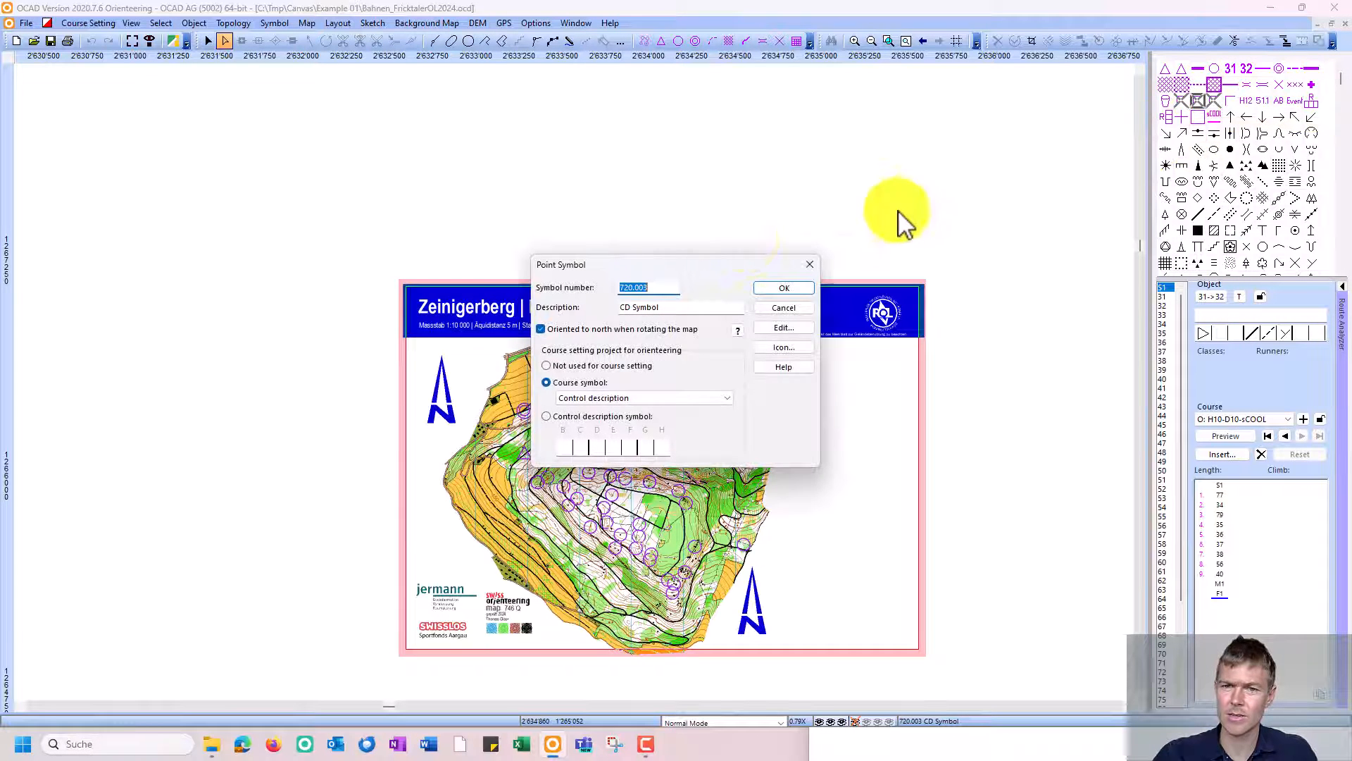
{"action": "left_click", "coordinate": [809, 266]}
Step: Delete the duplicated CD Symbol control description symbol and confirm its removal
{"action": "right_click", "coordinate": [1197, 102]}
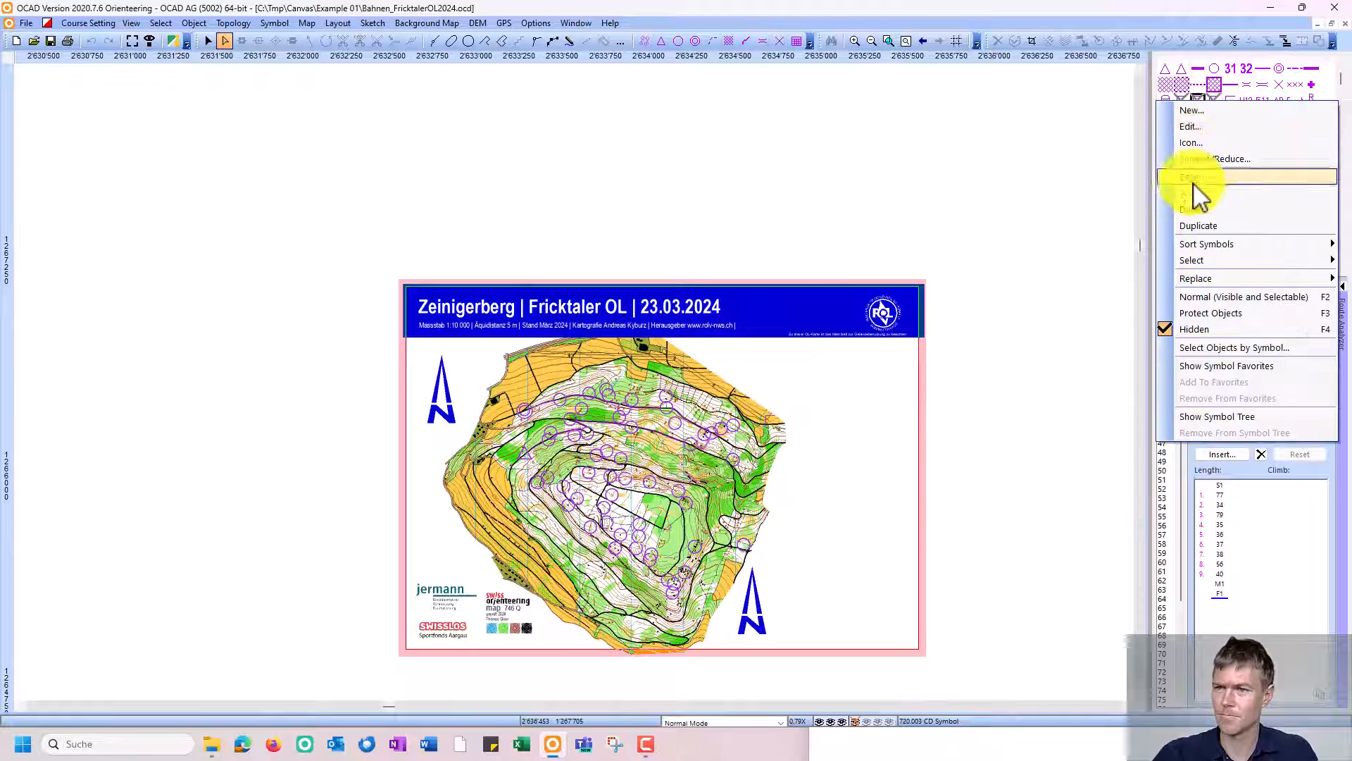
{"action": "left_click", "coordinate": [1201, 213]}
{"action": "left_click", "coordinate": [623, 419]}
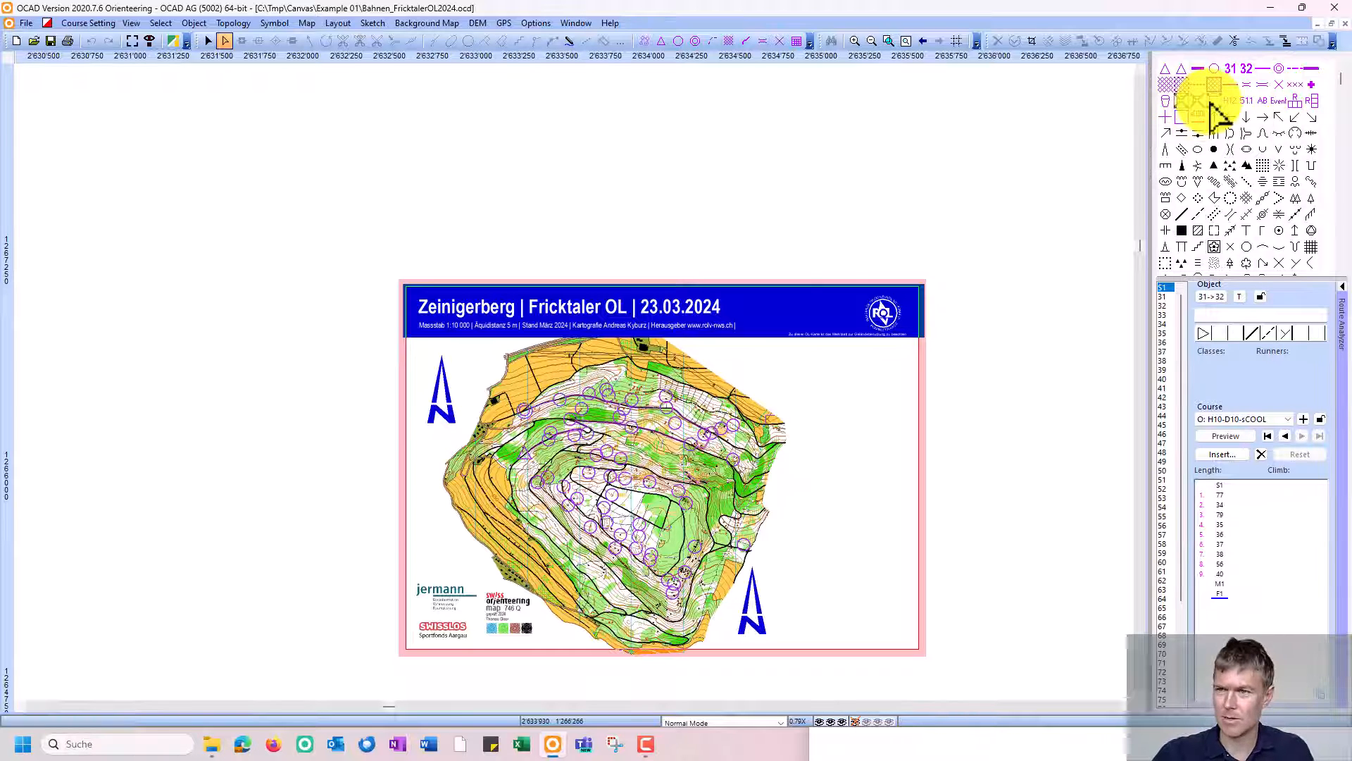
Step: Set the hidden CD Symbol and CD Symbol All control description symbols to Normal (Visible and Selectable)
{"action": "right_click", "coordinate": [1211, 104]}
{"action": "left_click", "coordinate": [1228, 299]}
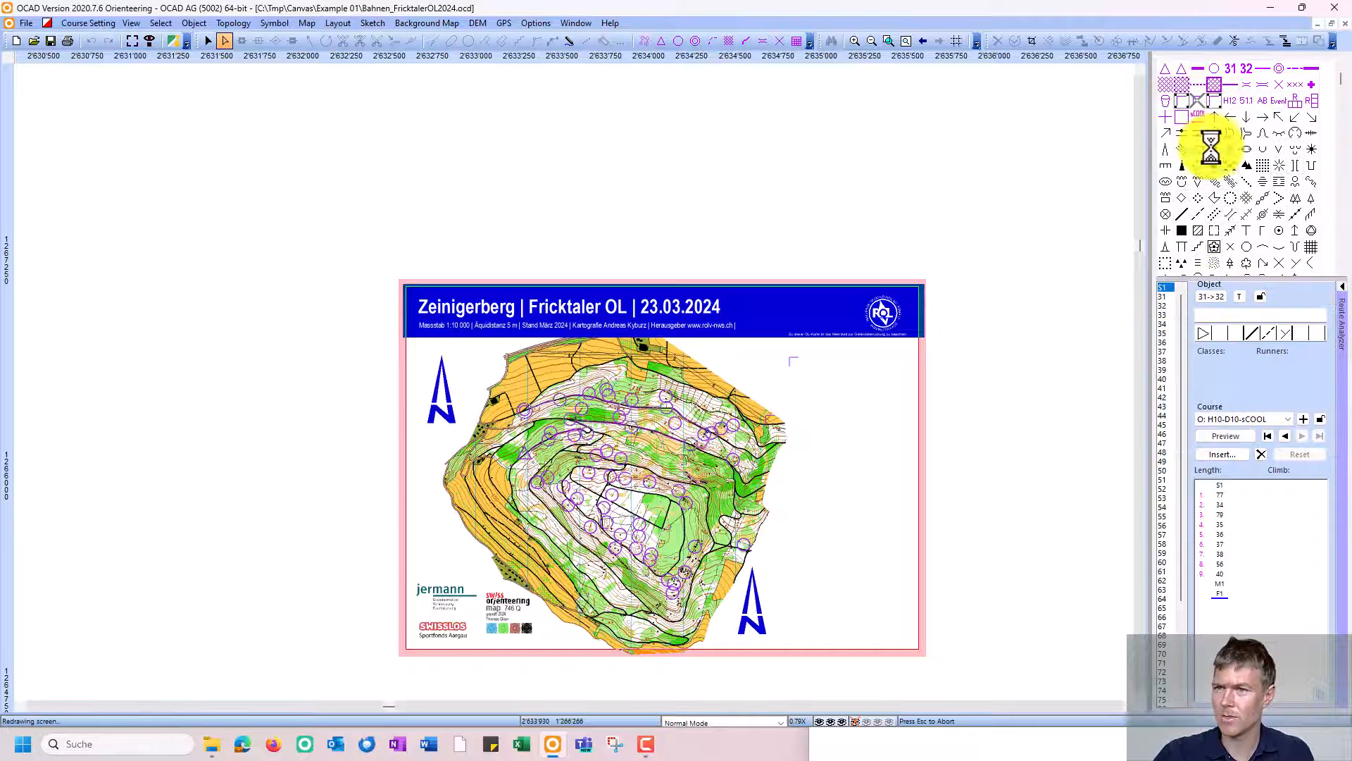
{"action": "right_click", "coordinate": [1202, 115]}
{"action": "left_click", "coordinate": [1245, 298]}
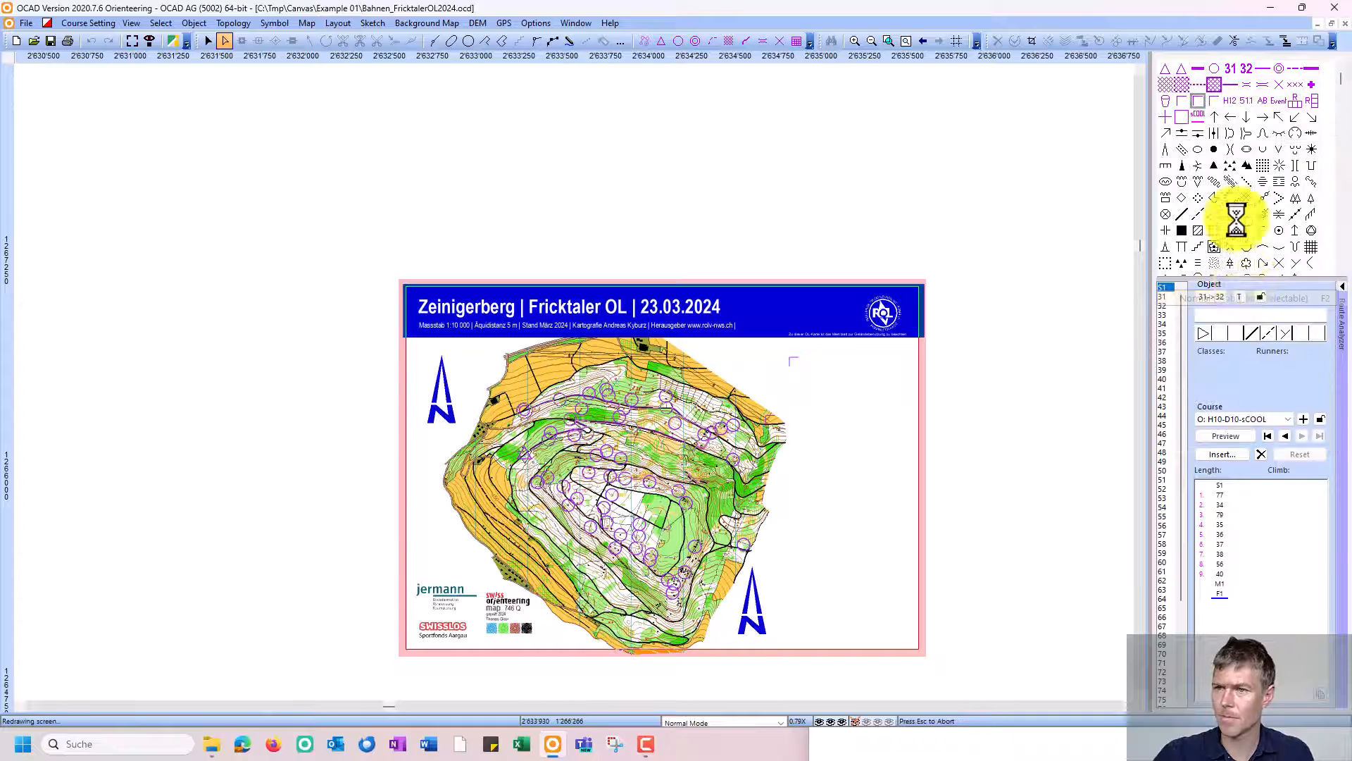
{"action": "scroll", "coordinate": [802, 359], "scroll_direction": "up", "scroll_amount": 2}
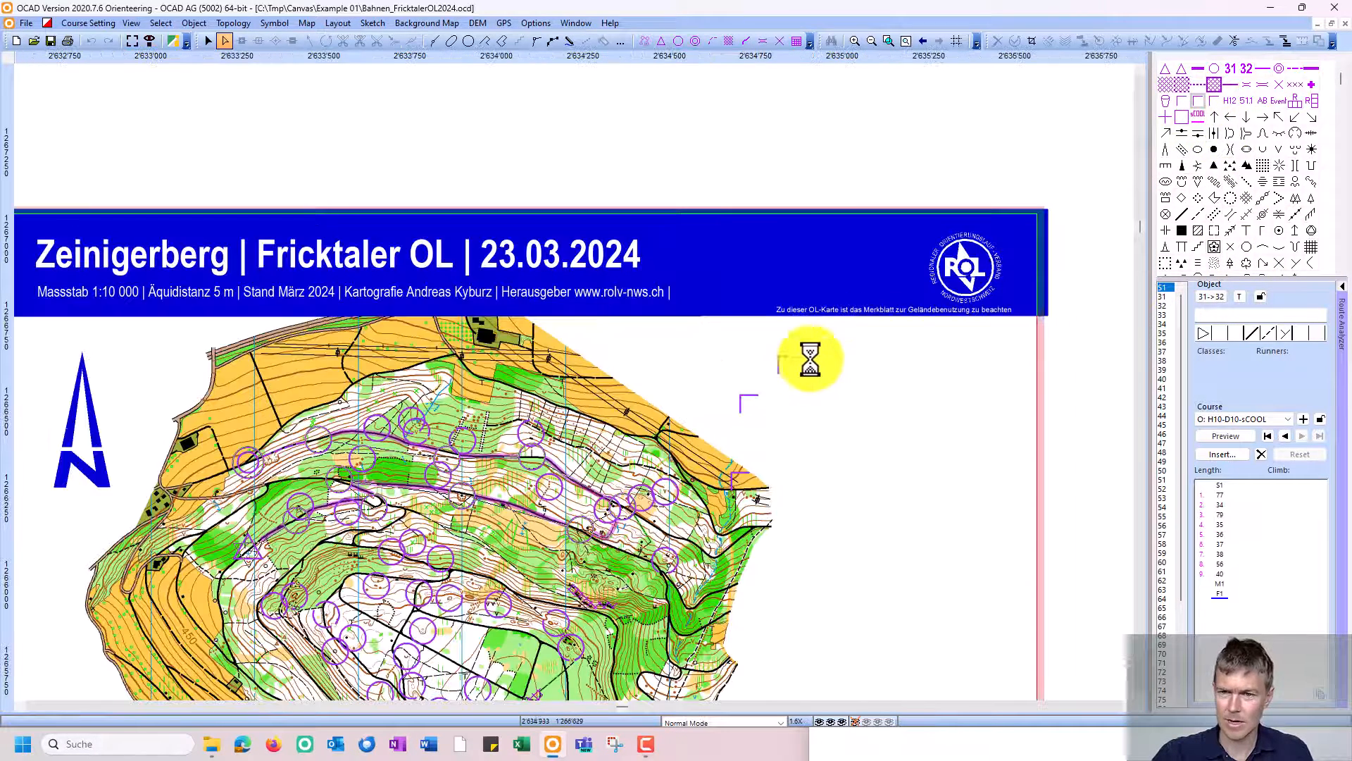
Step: Inspect the control description type and anchor of the CD Symbol, CD Symbol All and CD Text objects on the map
{"action": "left_click", "coordinate": [1182, 104]}
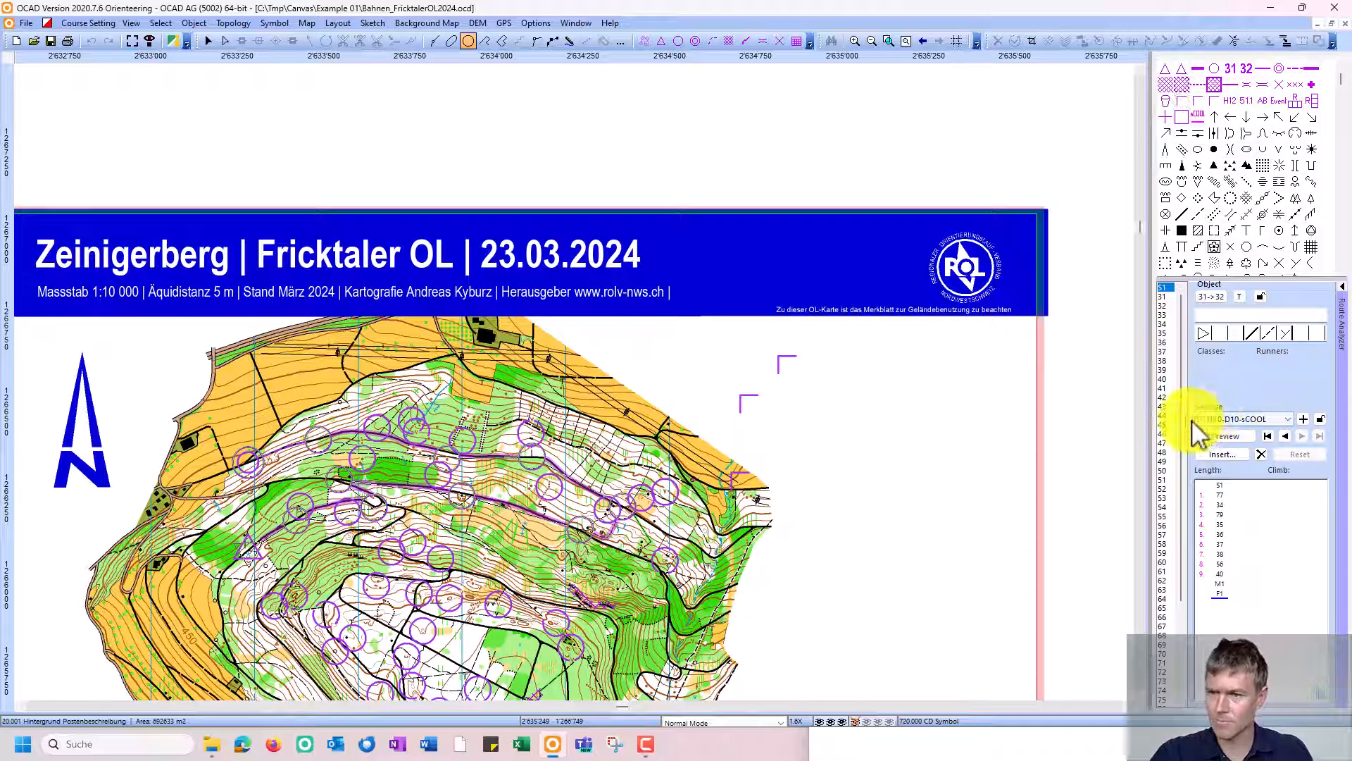
{"action": "right_click", "coordinate": [752, 375]}
{"action": "left_click", "coordinate": [778, 371]}
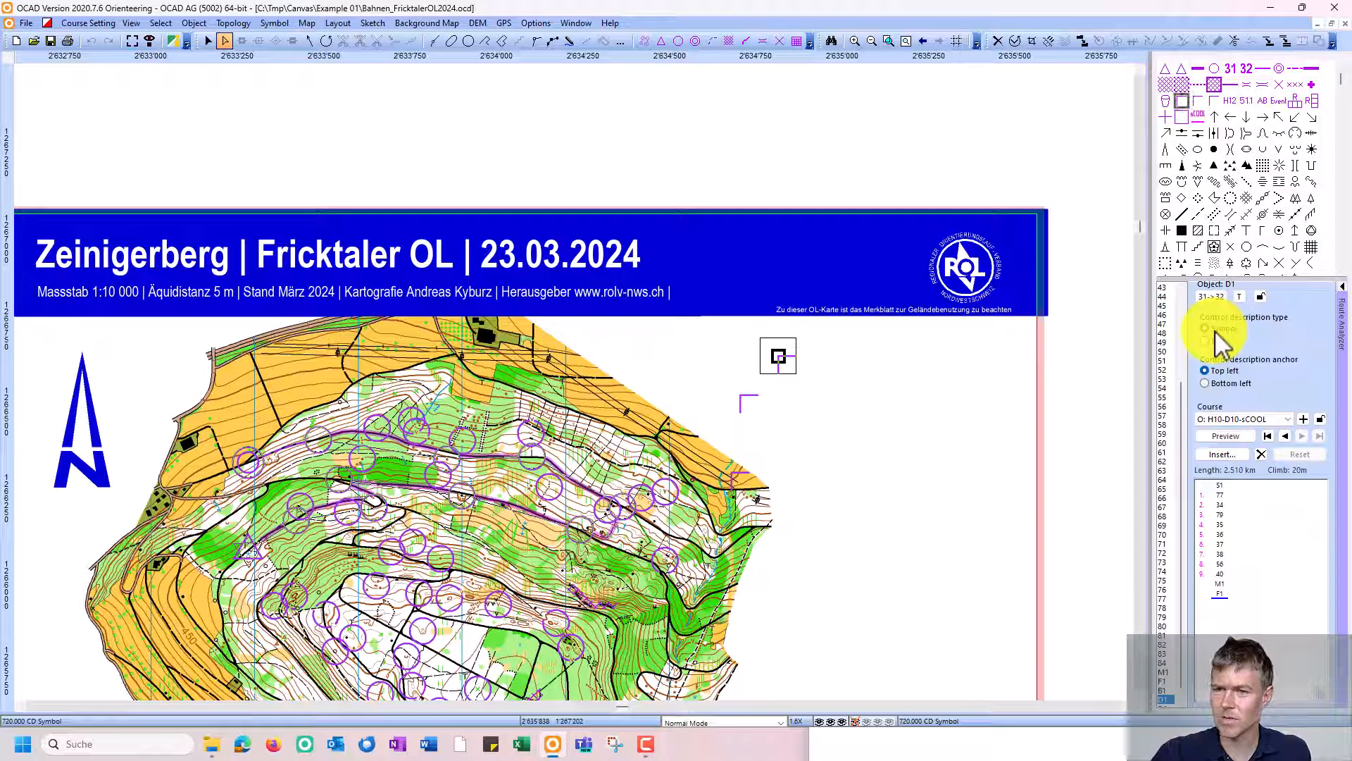
{"action": "left_click", "coordinate": [744, 400]}
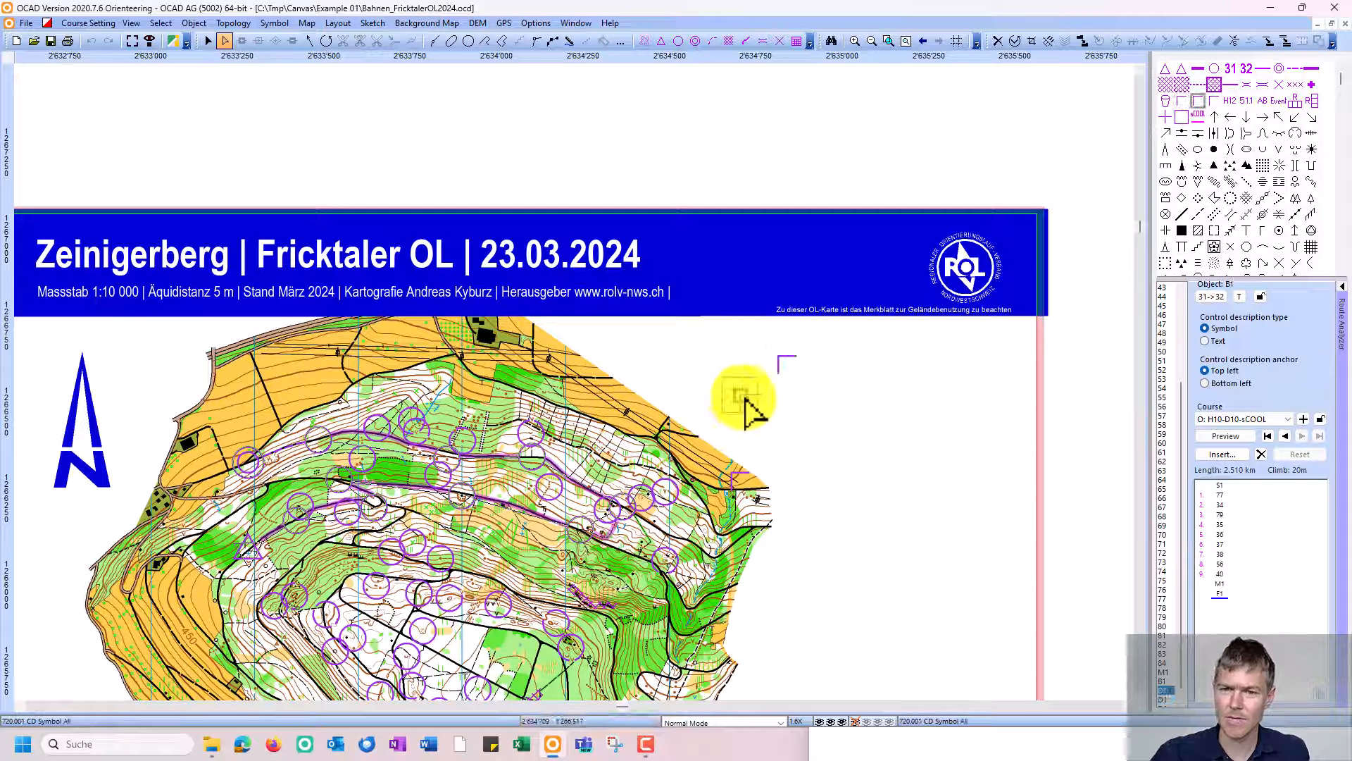
{"action": "left_click", "coordinate": [1200, 100]}
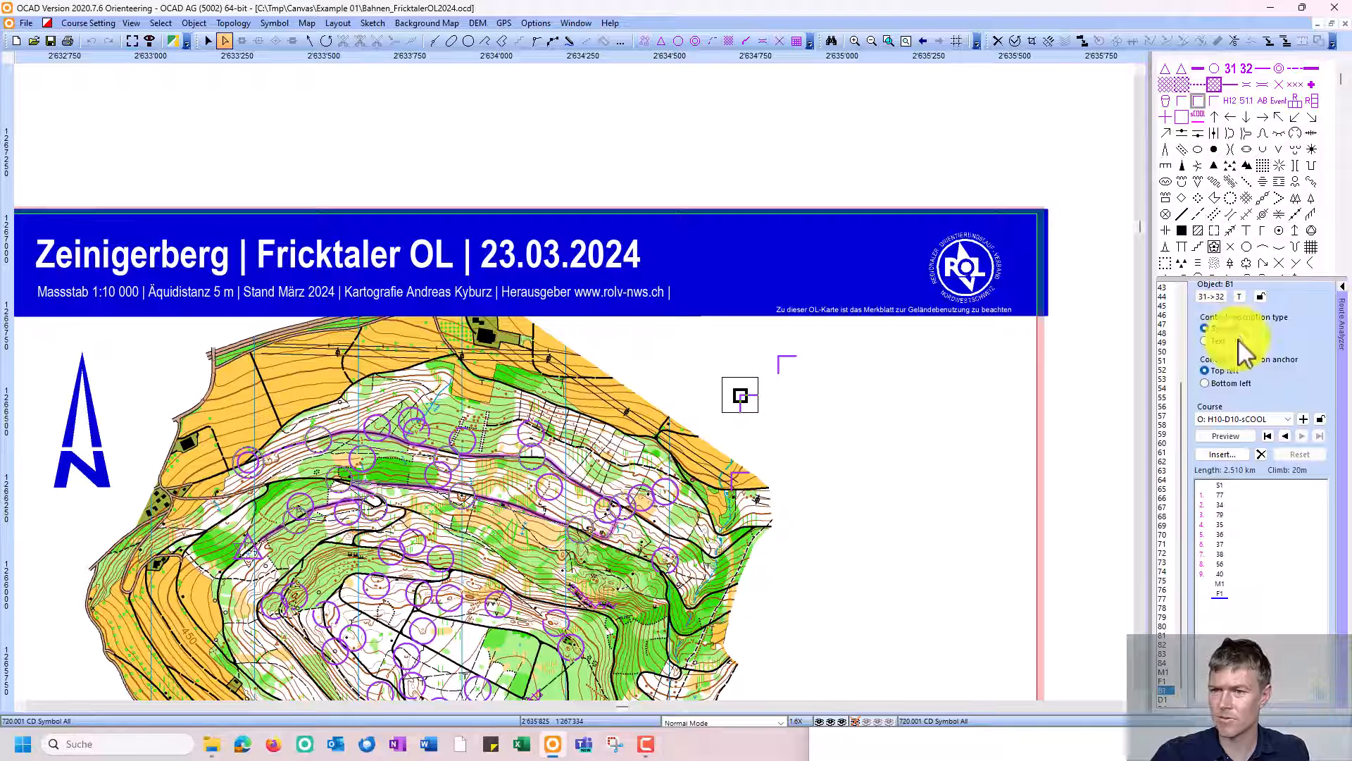
{"action": "left_click", "coordinate": [735, 475]}
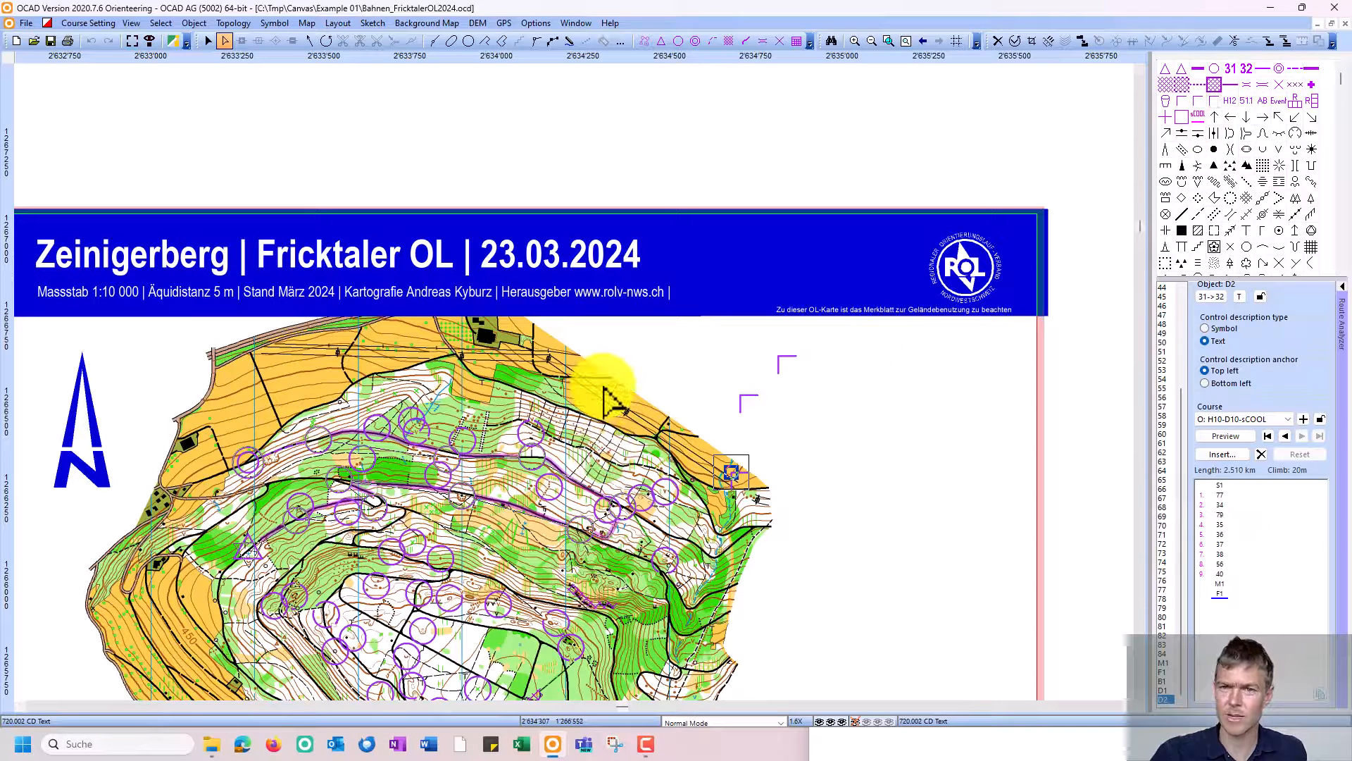
Step: Open the course setting Canvases settings and review which symbols and layouts the canvases use
{"action": "left_click", "coordinate": [88, 23]}
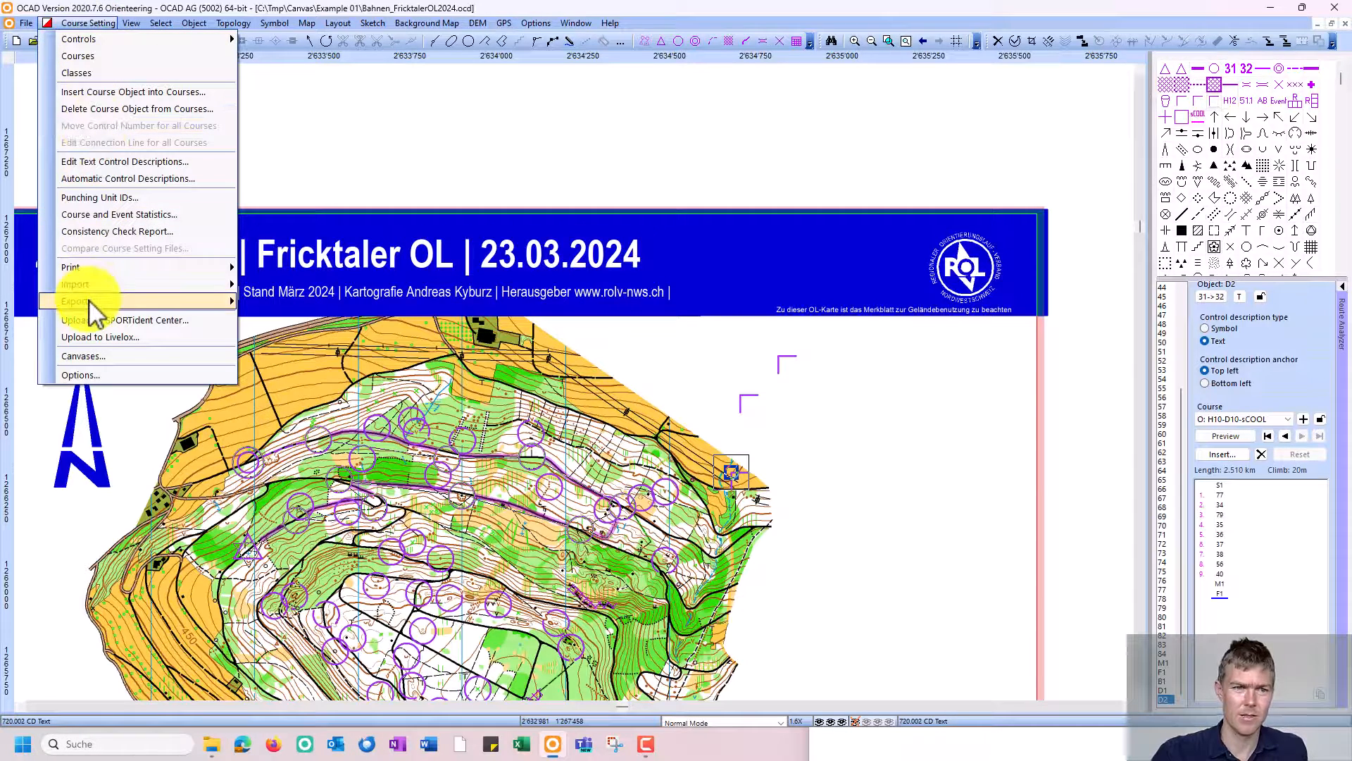
{"action": "mouse_move", "coordinate": [90, 301]}
{"action": "left_click", "coordinate": [99, 356]}
{"action": "left_click", "coordinate": [326, 309]}
{"action": "left_click", "coordinate": [319, 289]}
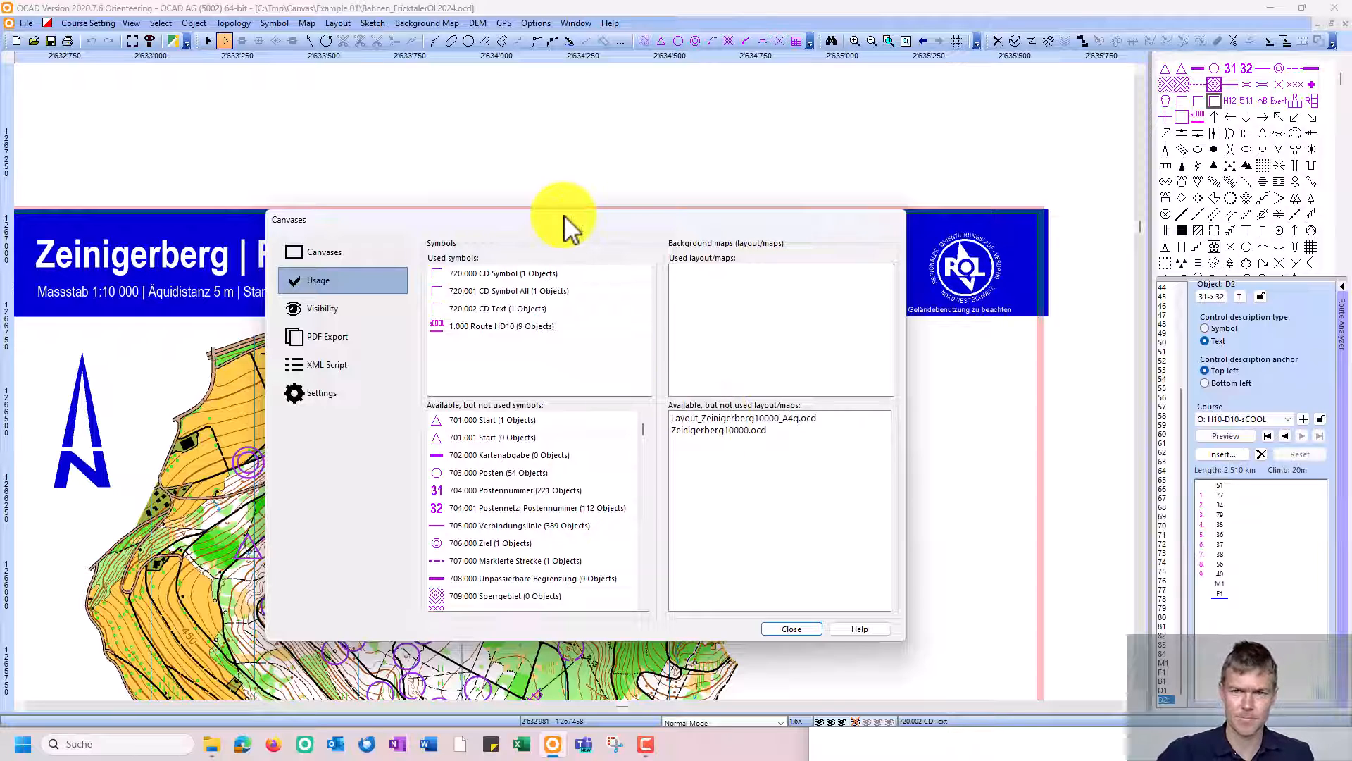
Step: Review the symbol visibility of the canvases CD Symbol, All Controls, CD Text HD12 and CD Text HD10
{"action": "left_click", "coordinate": [314, 314]}
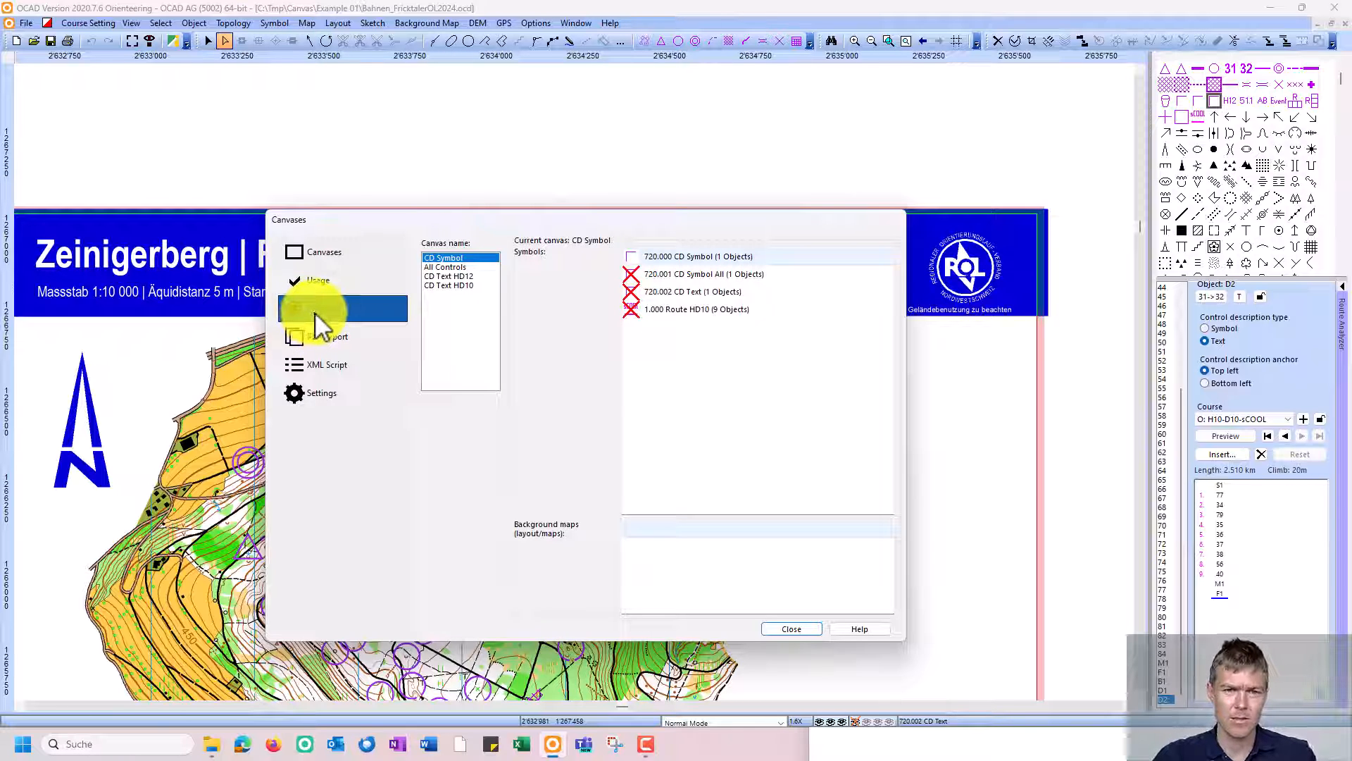
{"action": "left_click", "coordinate": [458, 276]}
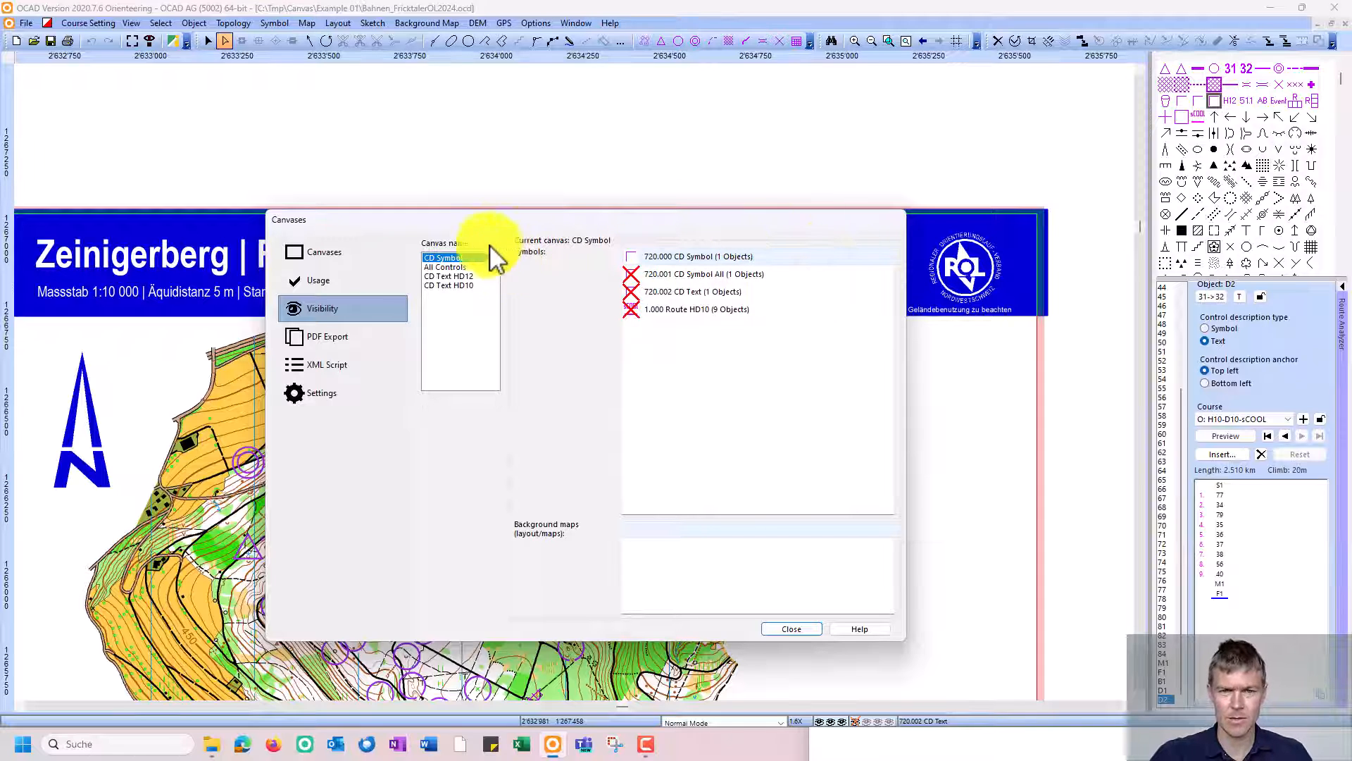
{"action": "left_click", "coordinate": [459, 266]}
{"action": "left_click", "coordinate": [454, 258]}
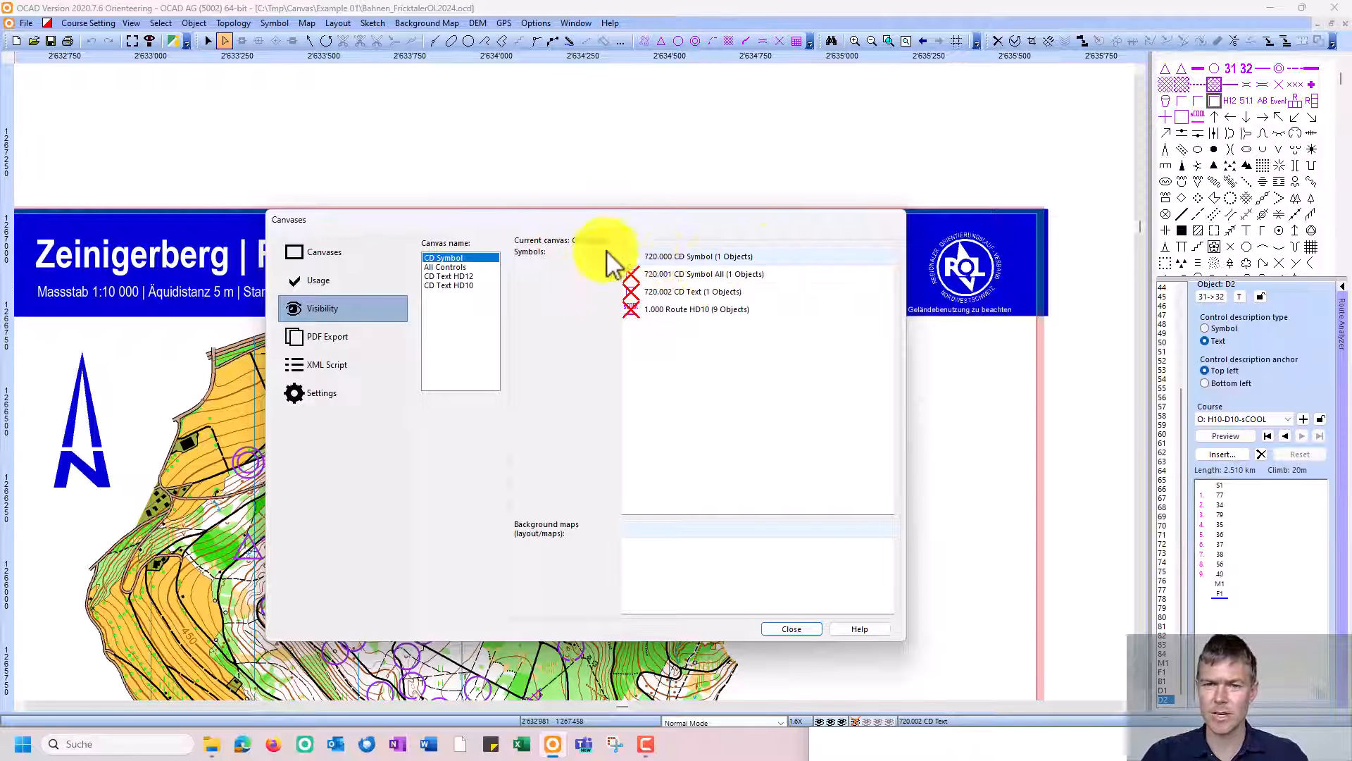
{"action": "left_click", "coordinate": [632, 257]}
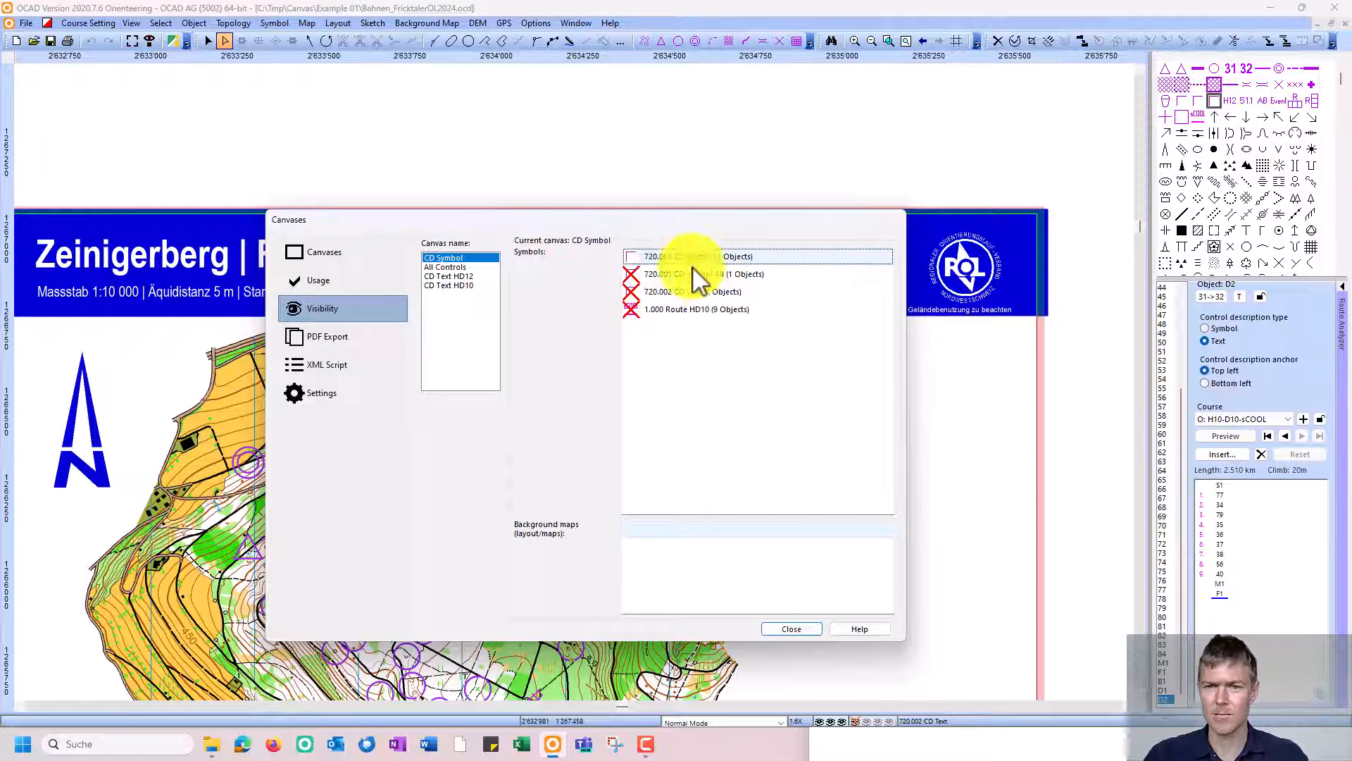
{"action": "left_click", "coordinate": [454, 269]}
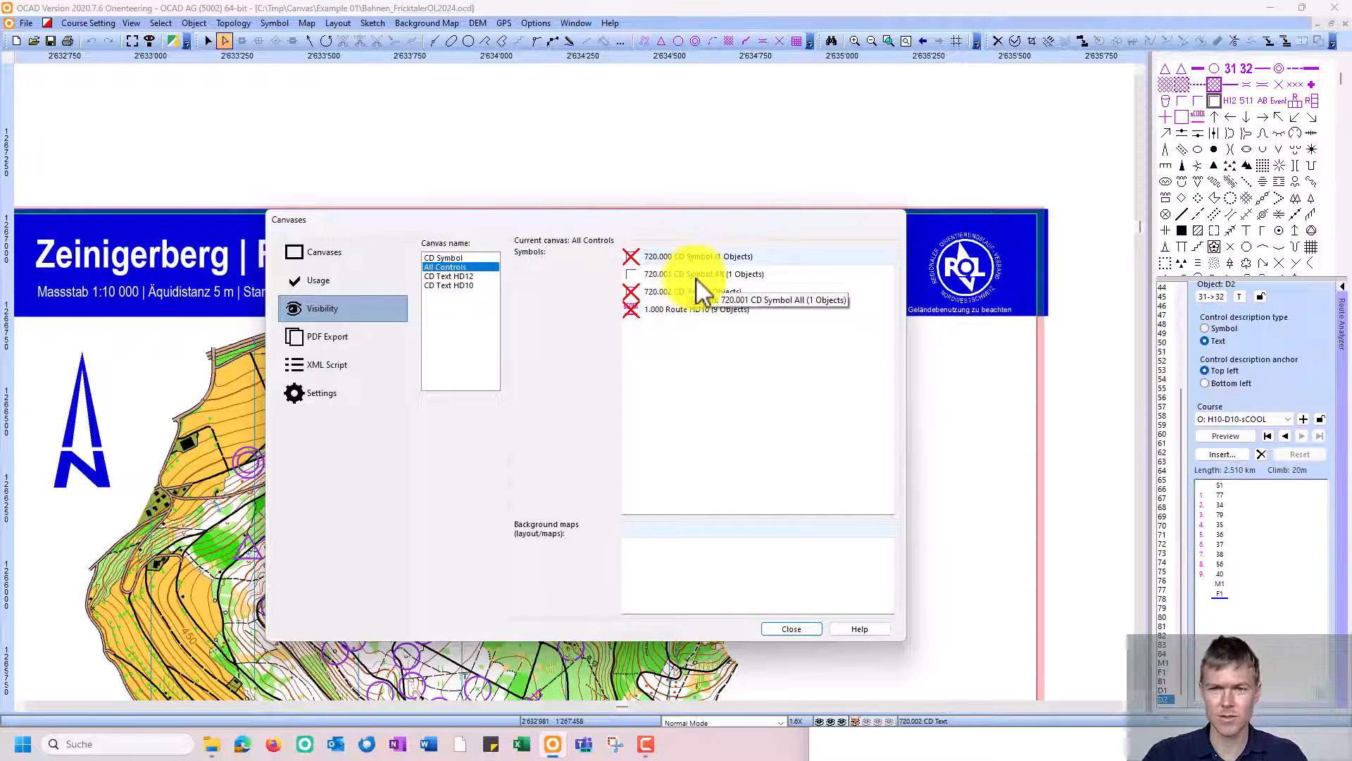
{"action": "left_click", "coordinate": [470, 277]}
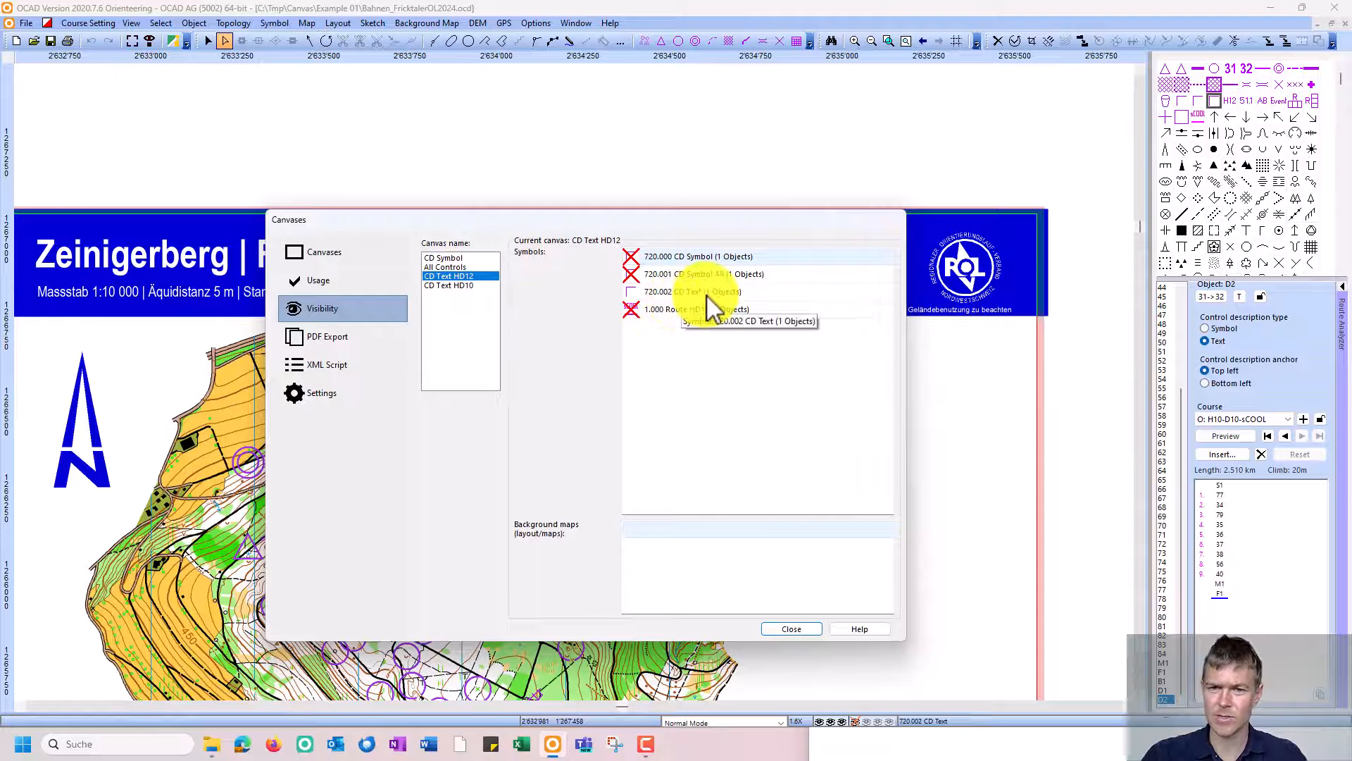
{"action": "left_click", "coordinate": [451, 285]}
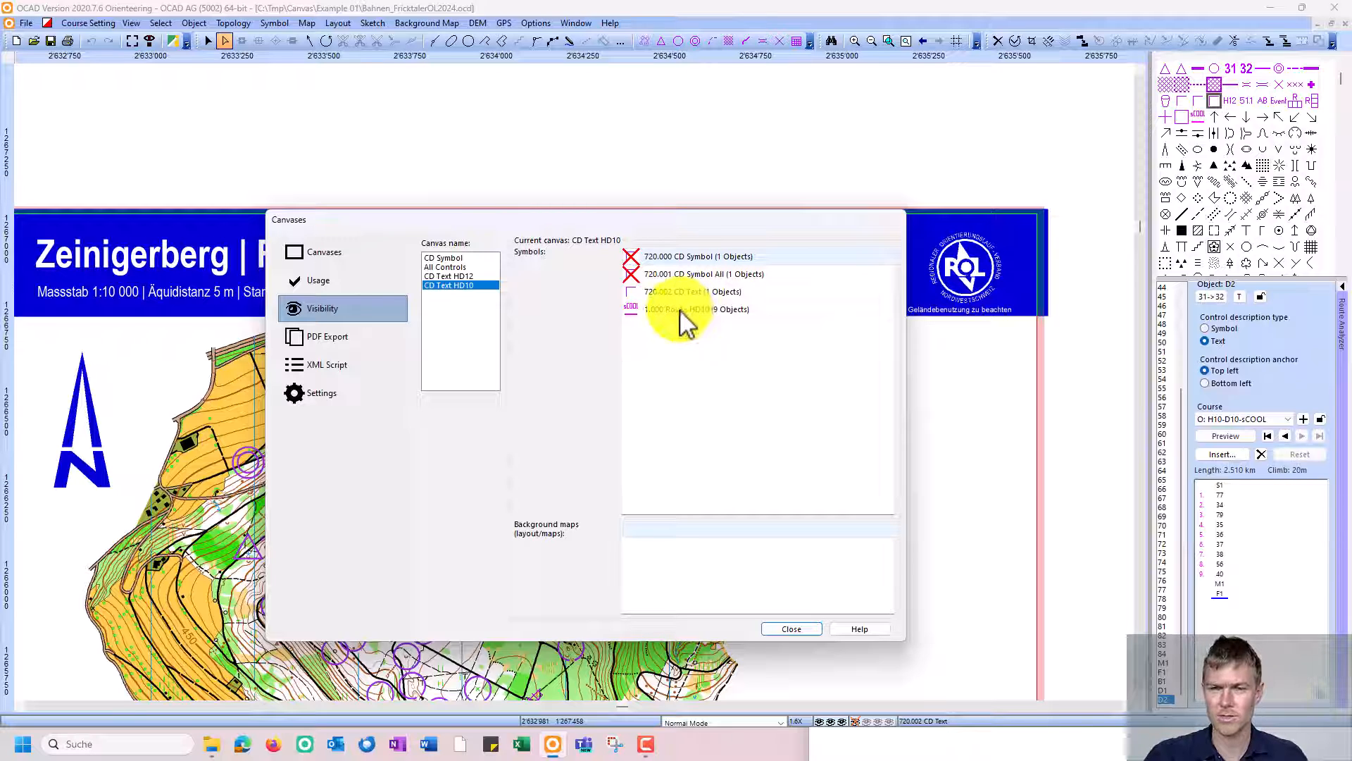
Step: View the canvases' PDF export settings and close the Canvases settings
{"action": "left_click", "coordinate": [328, 335]}
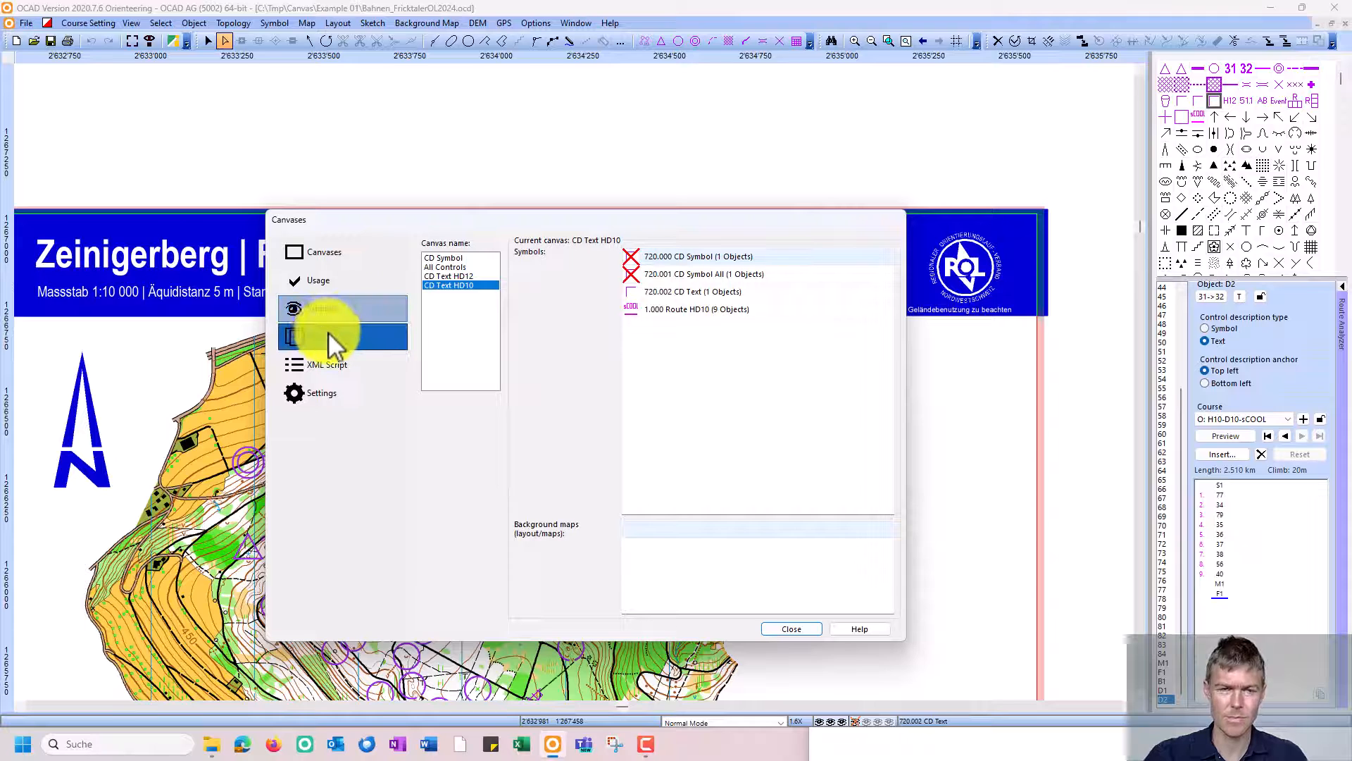
{"action": "left_click", "coordinate": [788, 628]}
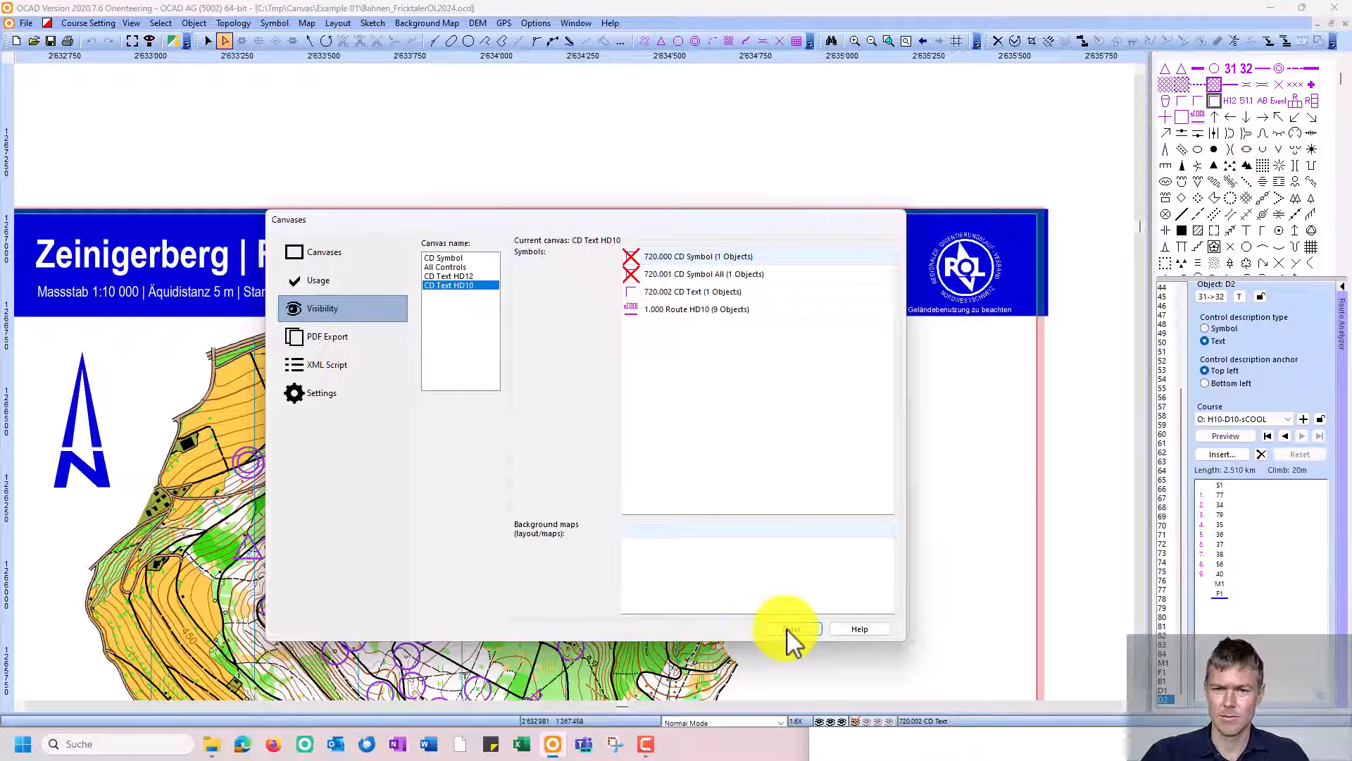
{"action": "left_click", "coordinate": [317, 330]}
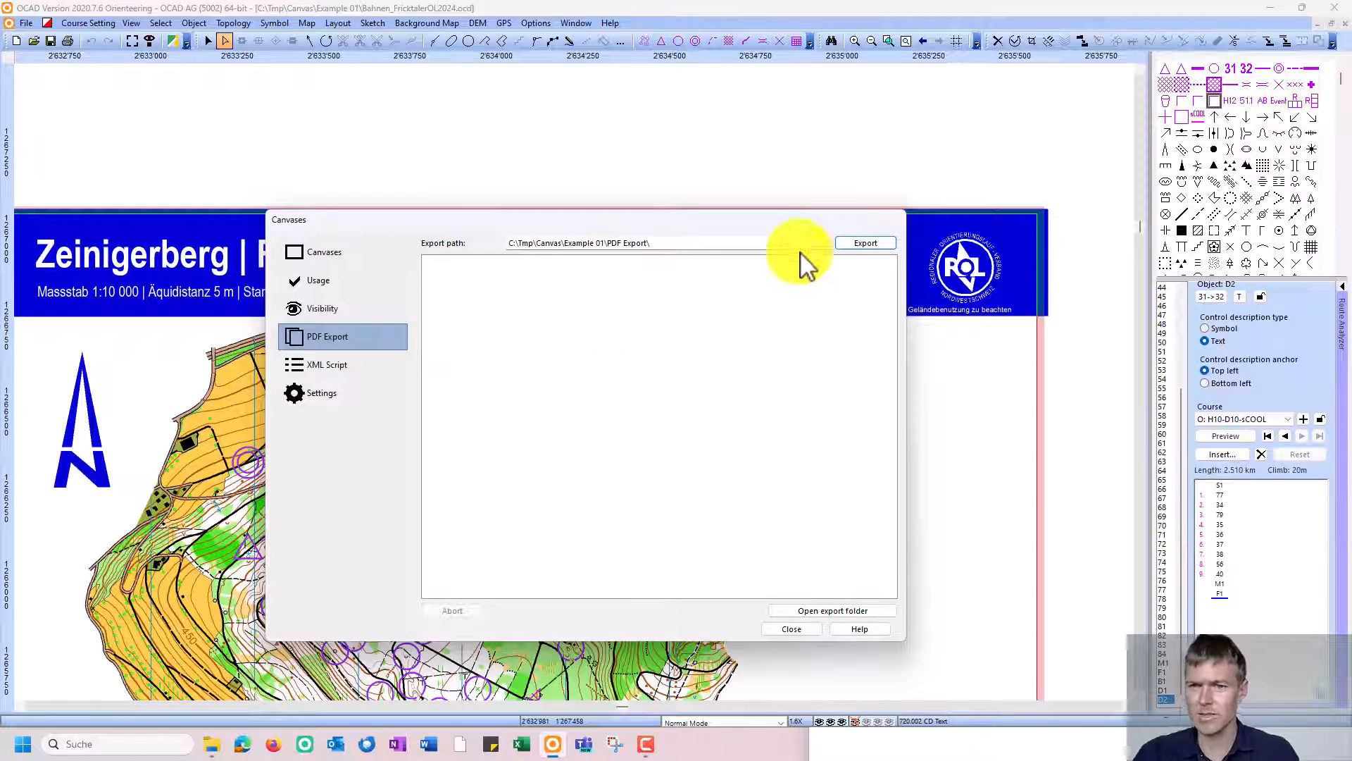
{"action": "left_click", "coordinate": [792, 631]}
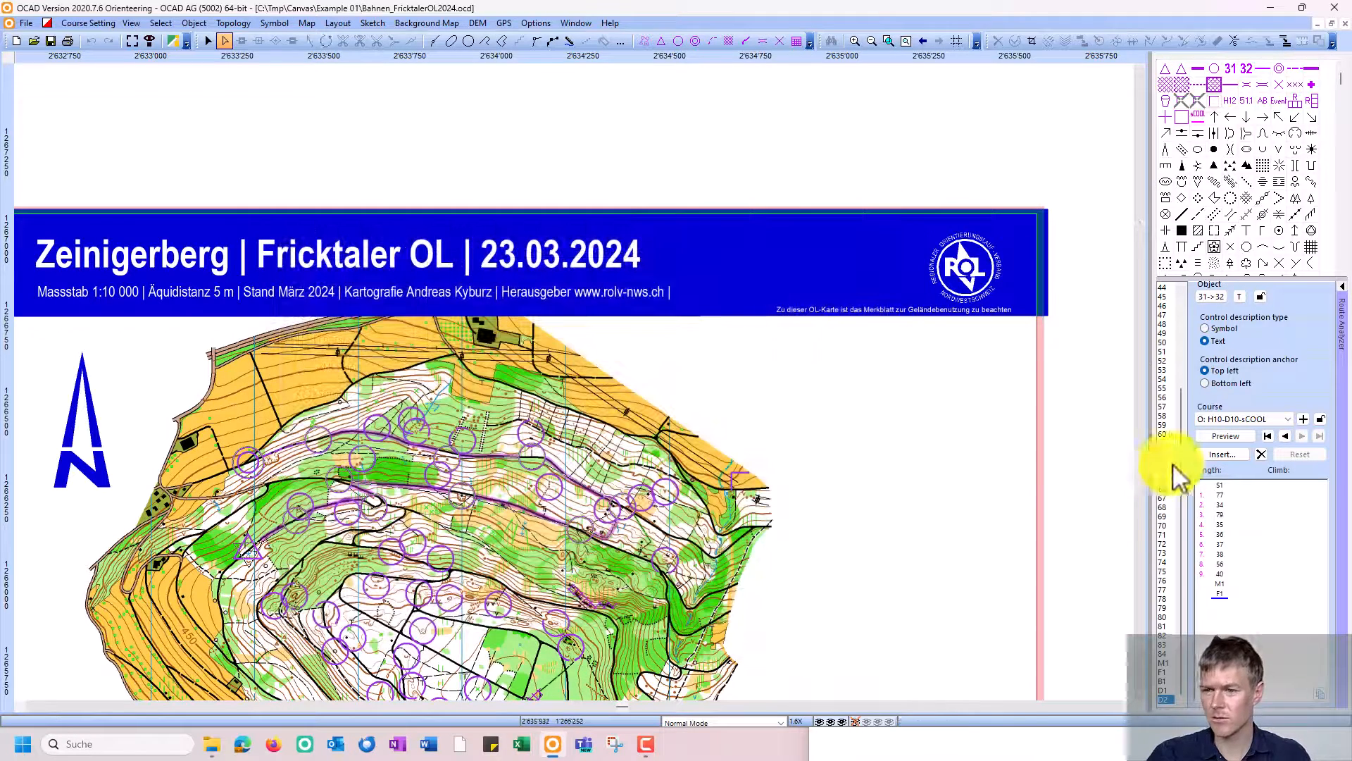
Step: Preview <All controls> with its control descriptions and compare it with course A: HAL-H35
{"action": "left_click", "coordinate": [872, 42]}
{"action": "scroll", "coordinate": [801, 495], "scroll_direction": "down", "scroll_amount": 1}
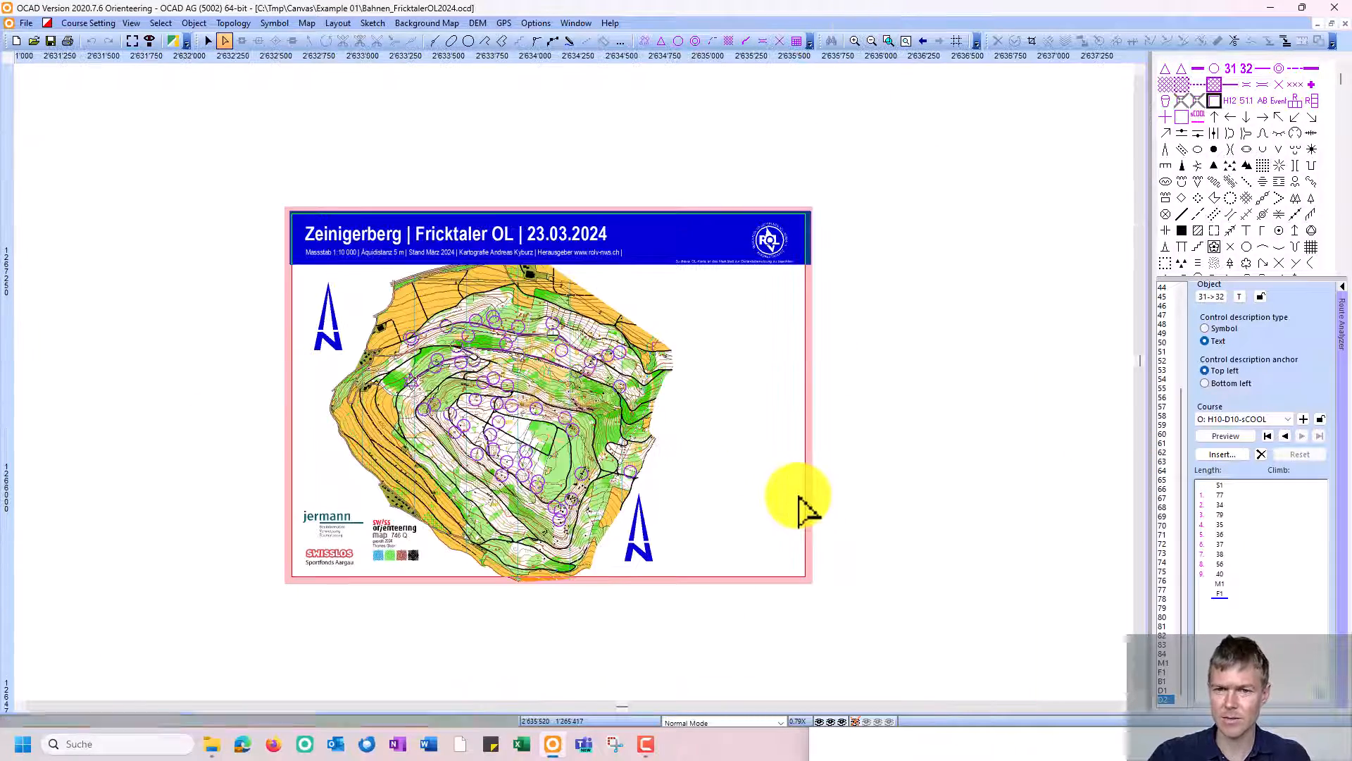
{"action": "left_click", "coordinate": [1228, 420]}
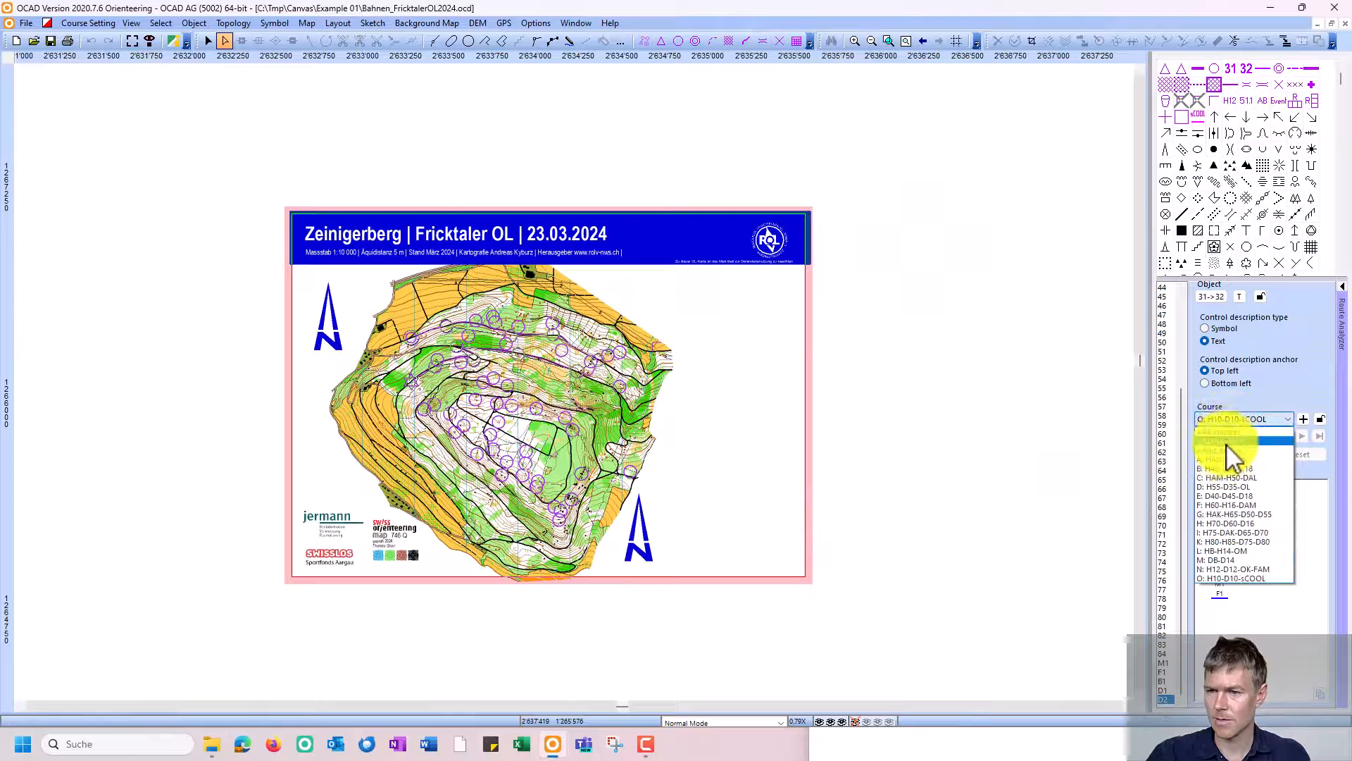
{"action": "left_click", "coordinate": [1229, 450]}
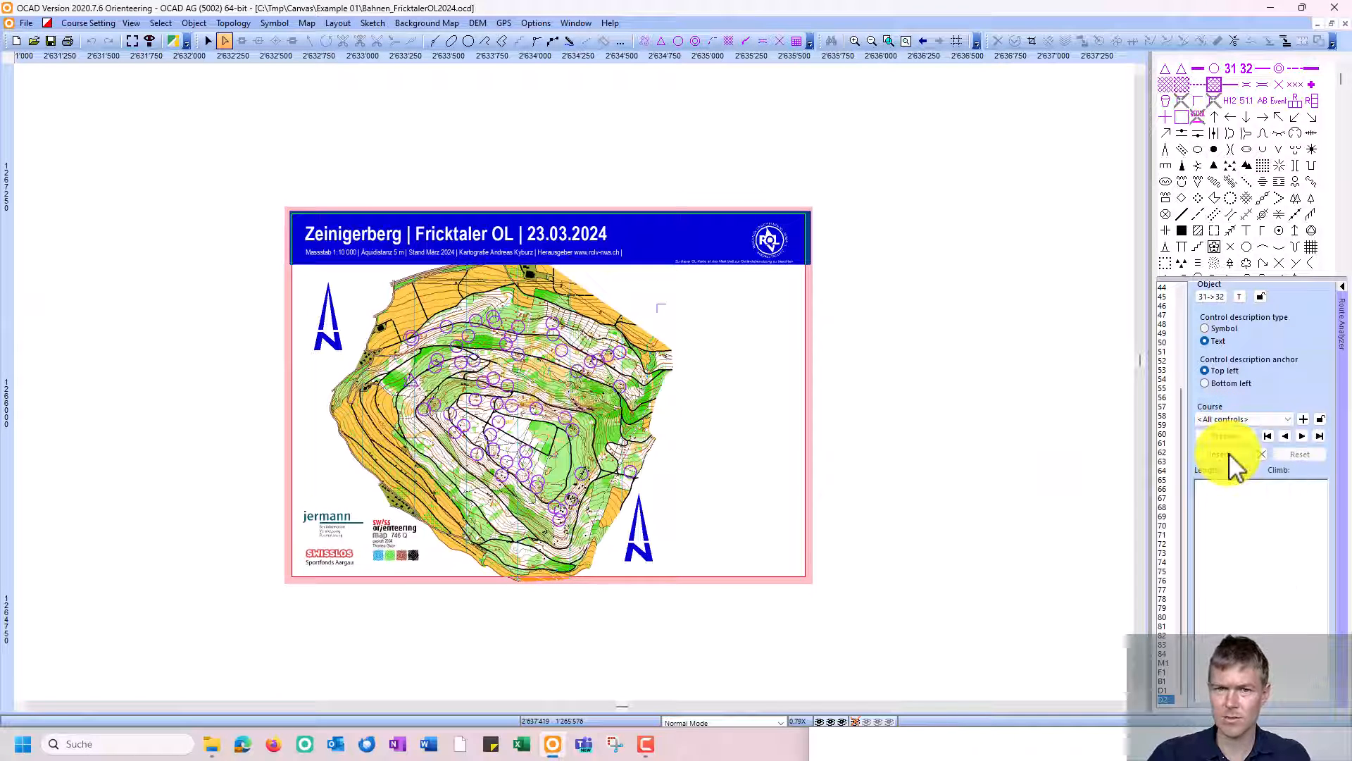
{"action": "left_click", "coordinate": [1227, 436]}
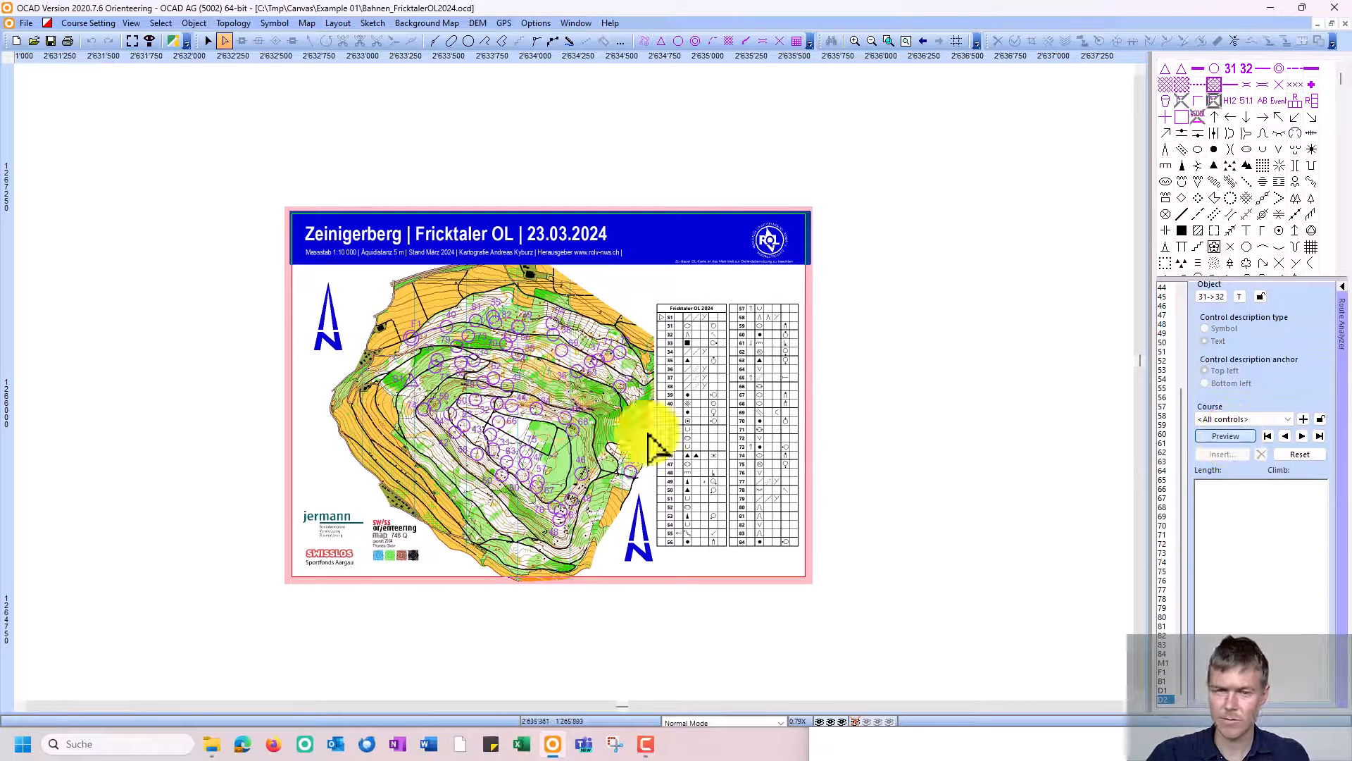
{"action": "scroll", "coordinate": [860, 353], "scroll_direction": "up", "scroll_amount": 1}
{"action": "scroll", "coordinate": [861, 360], "scroll_direction": "down", "scroll_amount": 1}
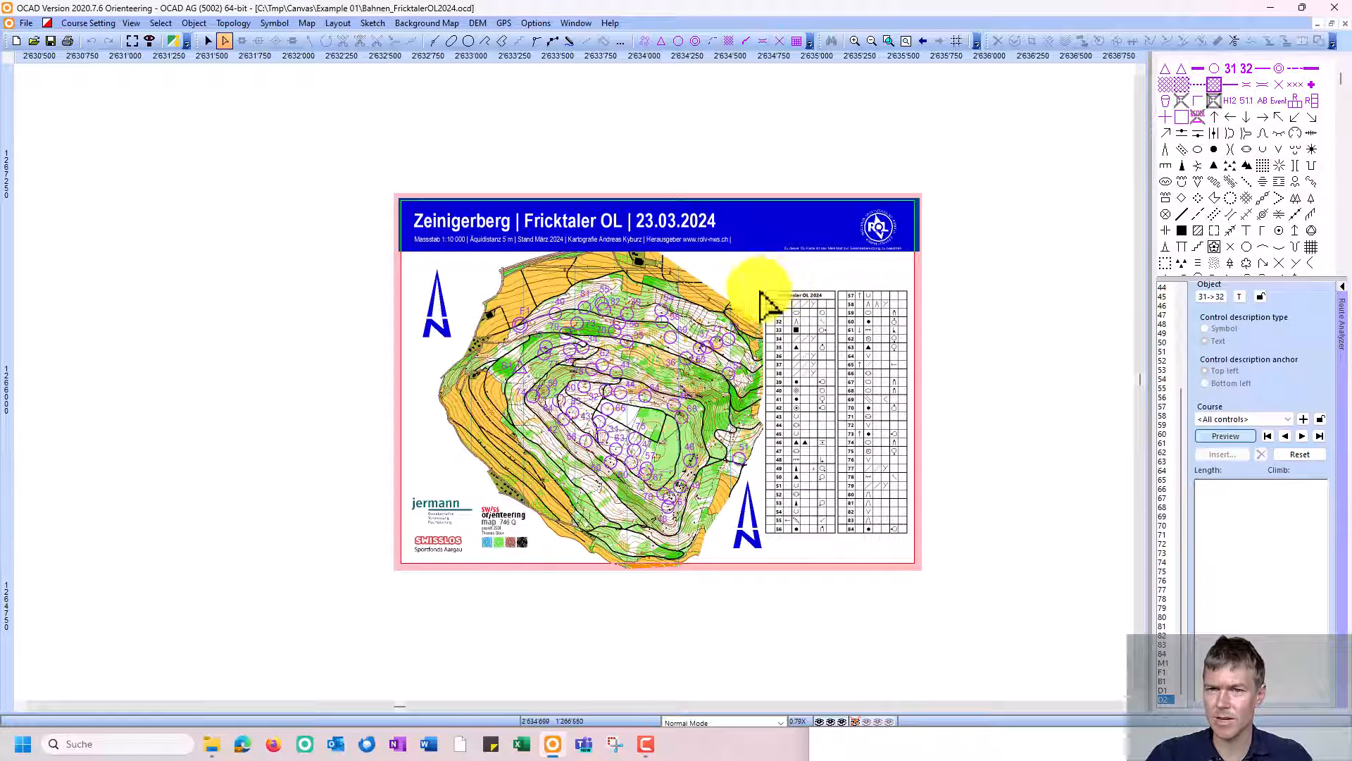
{"action": "left_click", "coordinate": [1305, 435]}
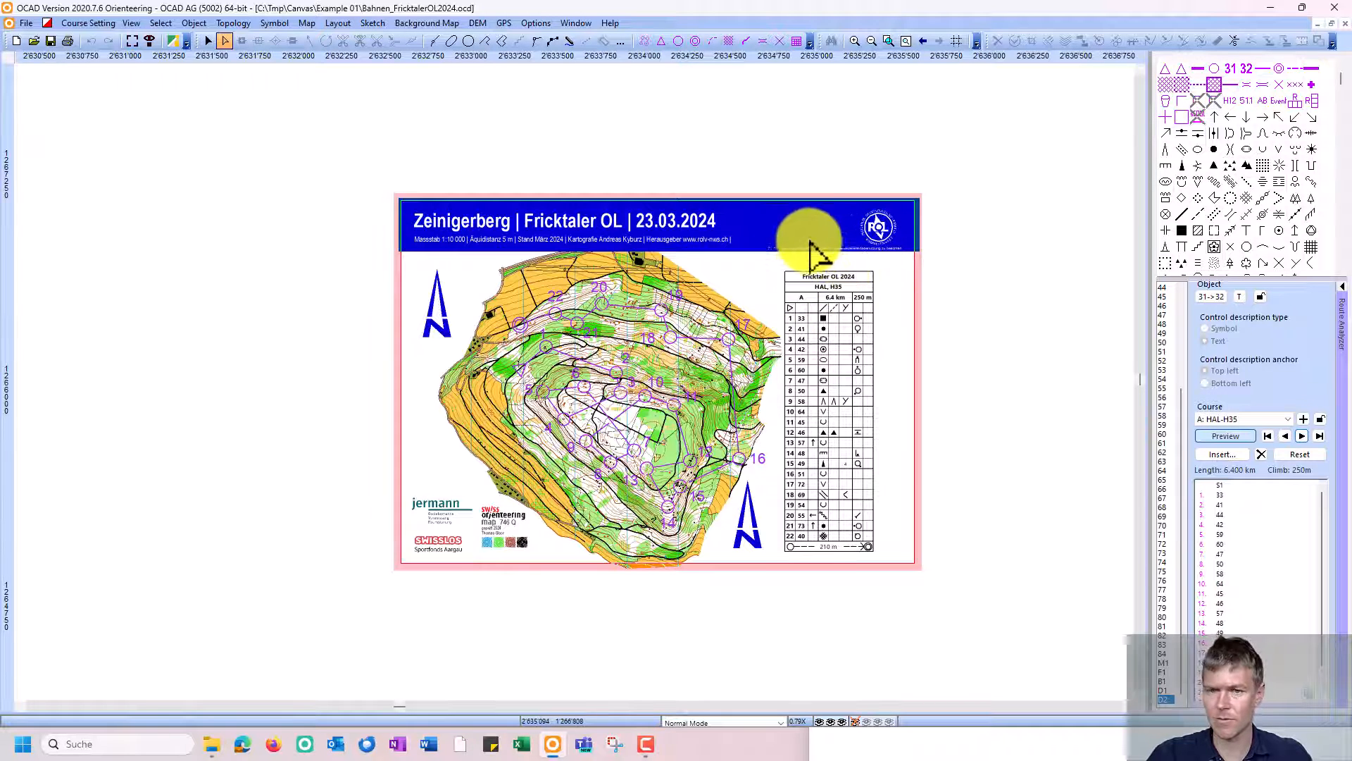
{"action": "left_click", "coordinate": [1285, 435]}
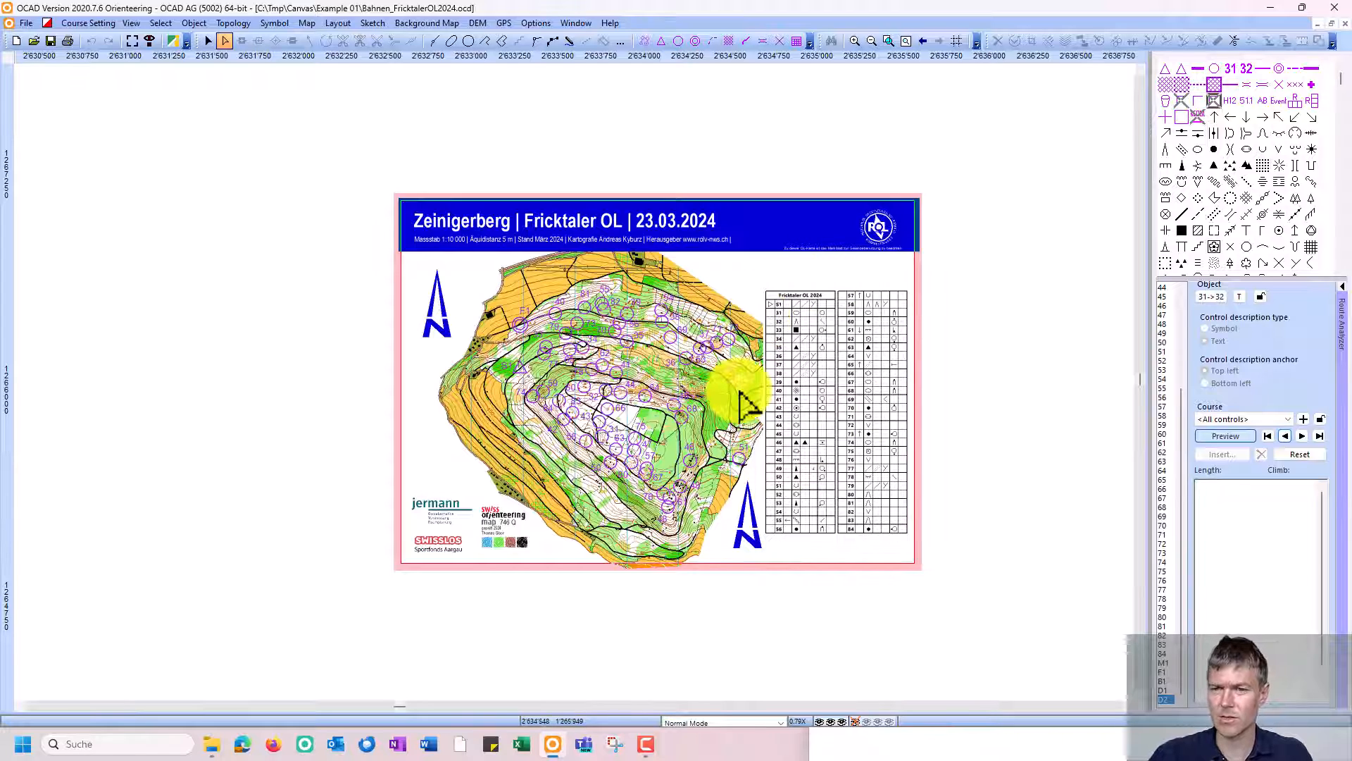
Step: Step through the course previews from A: HAL-H35 to N: H12-D12-OK-FAM, checking each course's control description
{"action": "left_click", "coordinate": [1303, 437]}
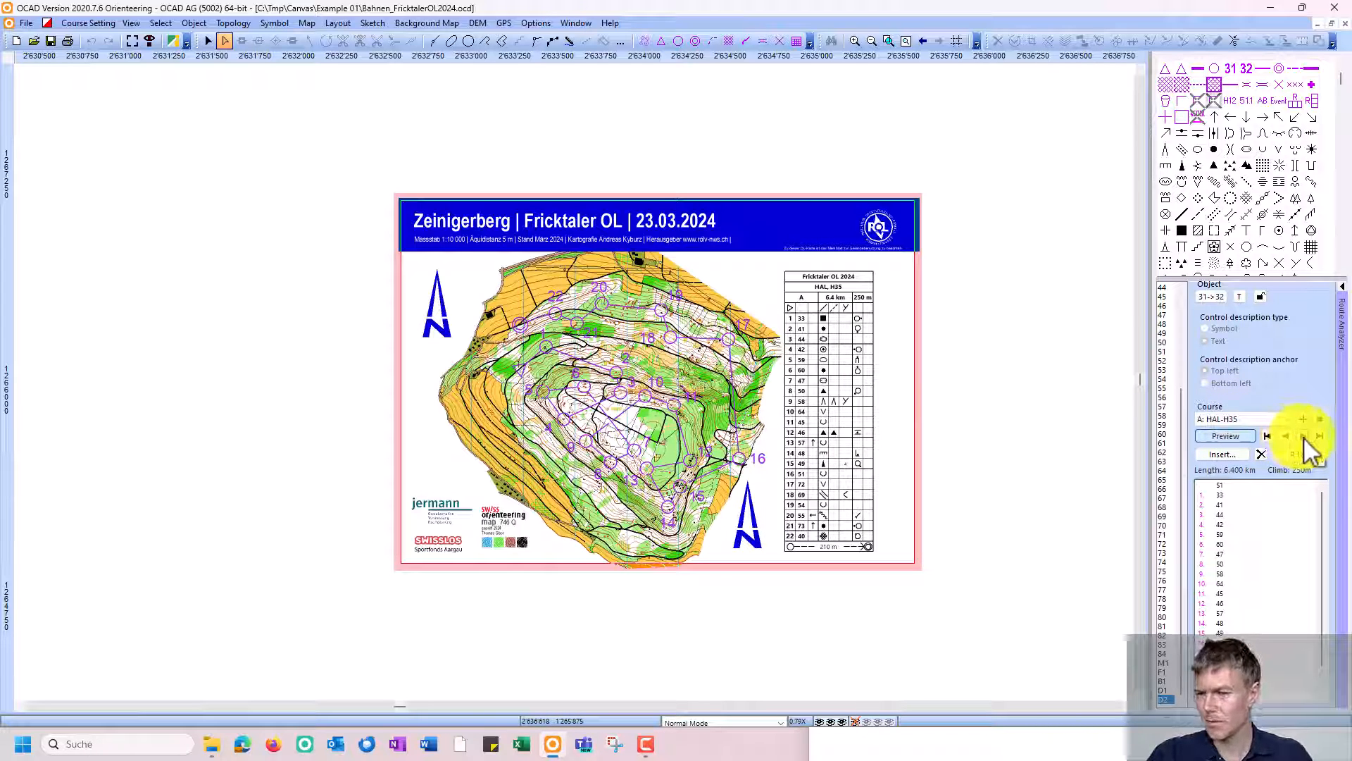
{"action": "left_click", "coordinate": [1304, 437]}
{"action": "left_click", "coordinate": [1304, 437]}
{"action": "left_click", "coordinate": [1304, 437]}
{"action": "left_click", "coordinate": [1303, 437]}
{"action": "left_click", "coordinate": [1303, 436]}
{"action": "left_click", "coordinate": [1304, 436]}
{"action": "left_click", "coordinate": [1304, 436]}
{"action": "left_click", "coordinate": [1304, 436]}
{"action": "left_click", "coordinate": [1304, 437]}
{"action": "left_click", "coordinate": [1304, 437]}
{"action": "left_click", "coordinate": [1304, 437]}
{"action": "left_click", "coordinate": [1303, 437]}
{"action": "left_click", "coordinate": [1304, 437]}
{"action": "left_click", "coordinate": [1304, 437]}
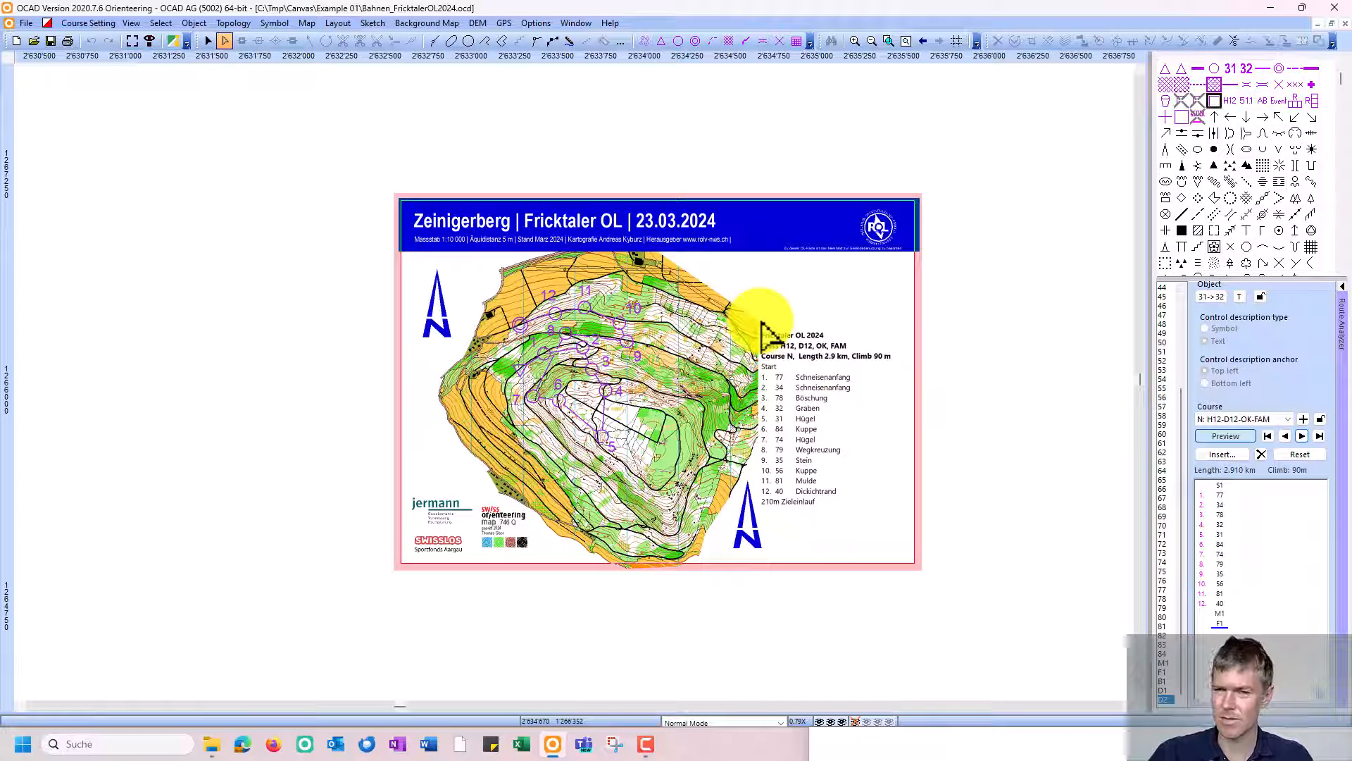
Step: Preview course O: H10-D10-sCOOL and examine its marked route and text control description up close
{"action": "left_click", "coordinate": [1303, 436]}
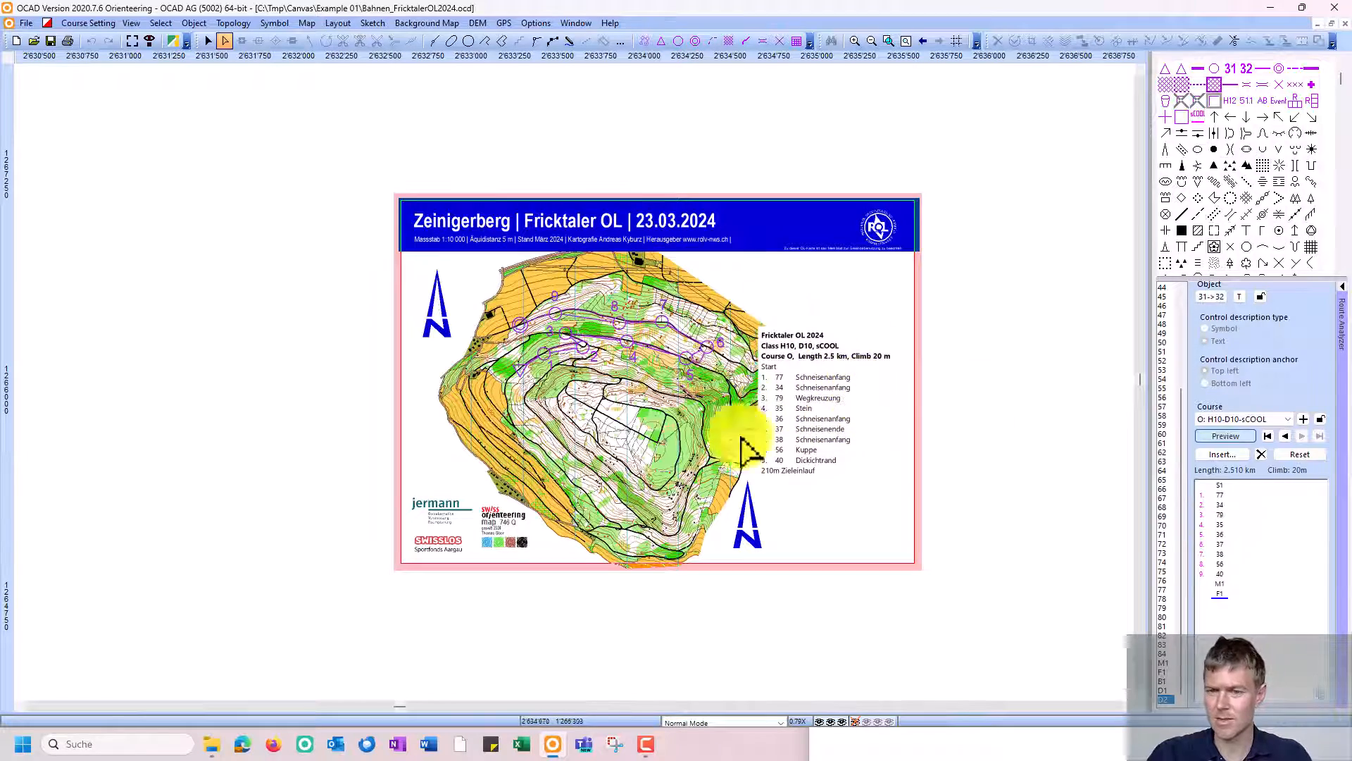
{"action": "scroll", "coordinate": [630, 330], "scroll_direction": "up", "scroll_amount": 1}
{"action": "scroll", "coordinate": [543, 332], "scroll_direction": "up", "scroll_amount": 1}
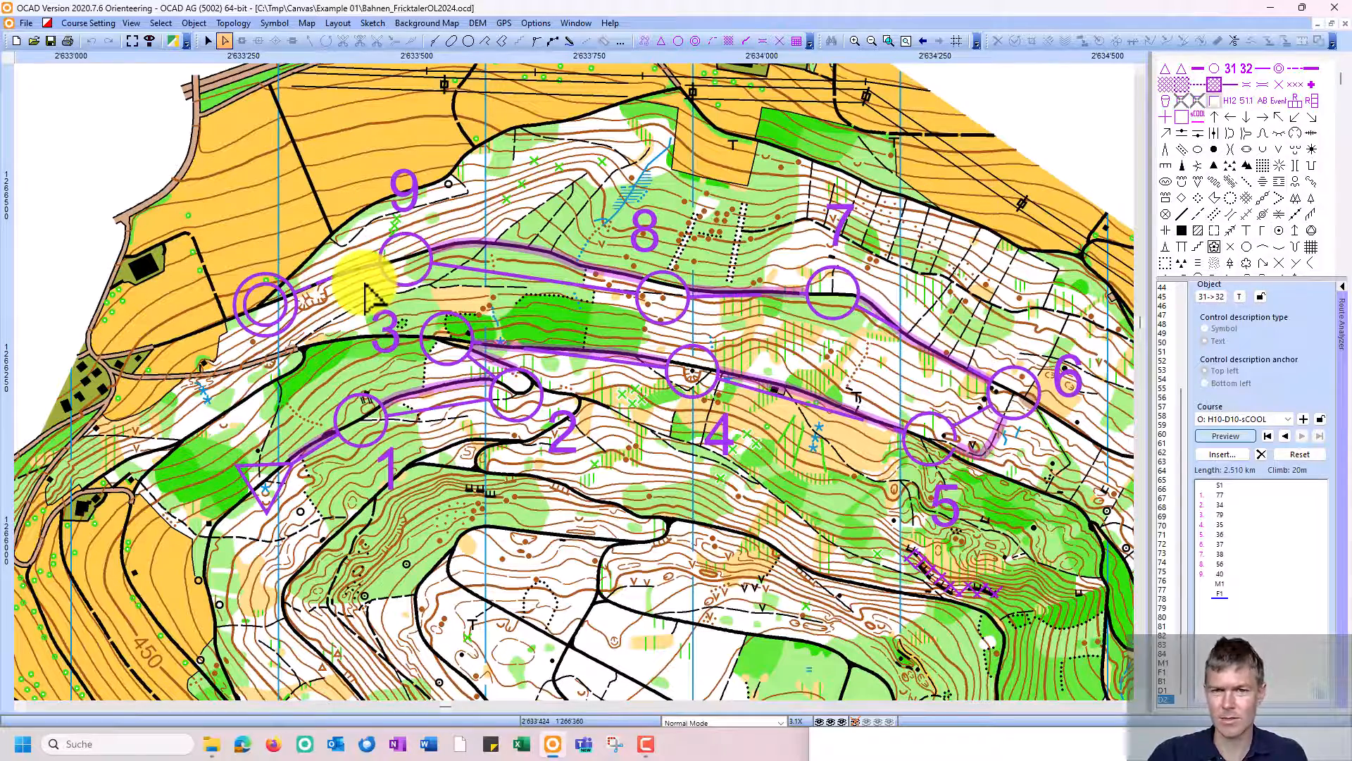
{"action": "scroll", "coordinate": [564, 303], "scroll_direction": "down", "scroll_amount": 1}
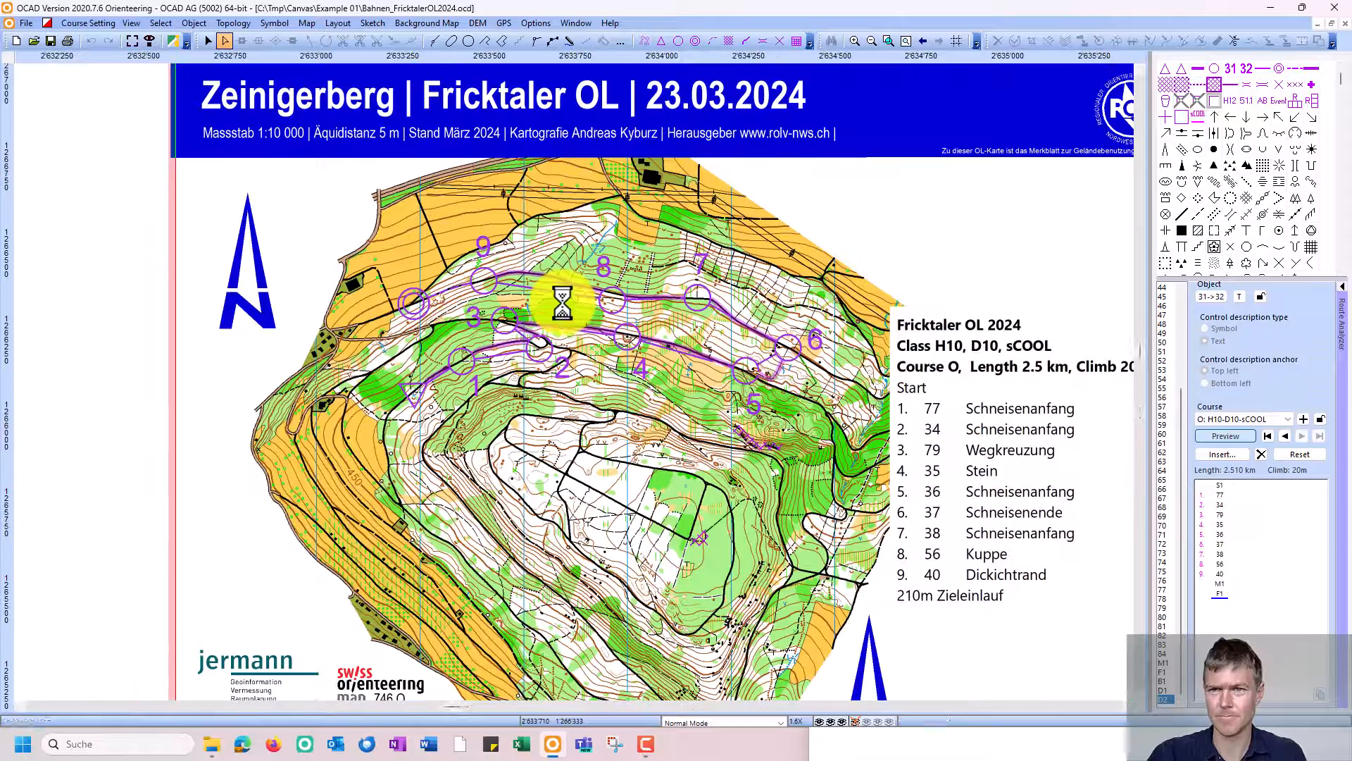
Step: Export all canvases' course maps as PDFs to C:\Tmp\Canvas\Example 01\PDF Export\, accepting the raster resolution, and close the Canvases settings
{"action": "scroll", "coordinate": [563, 303], "scroll_direction": "down", "scroll_amount": 1}
{"action": "left_click", "coordinate": [90, 24]}
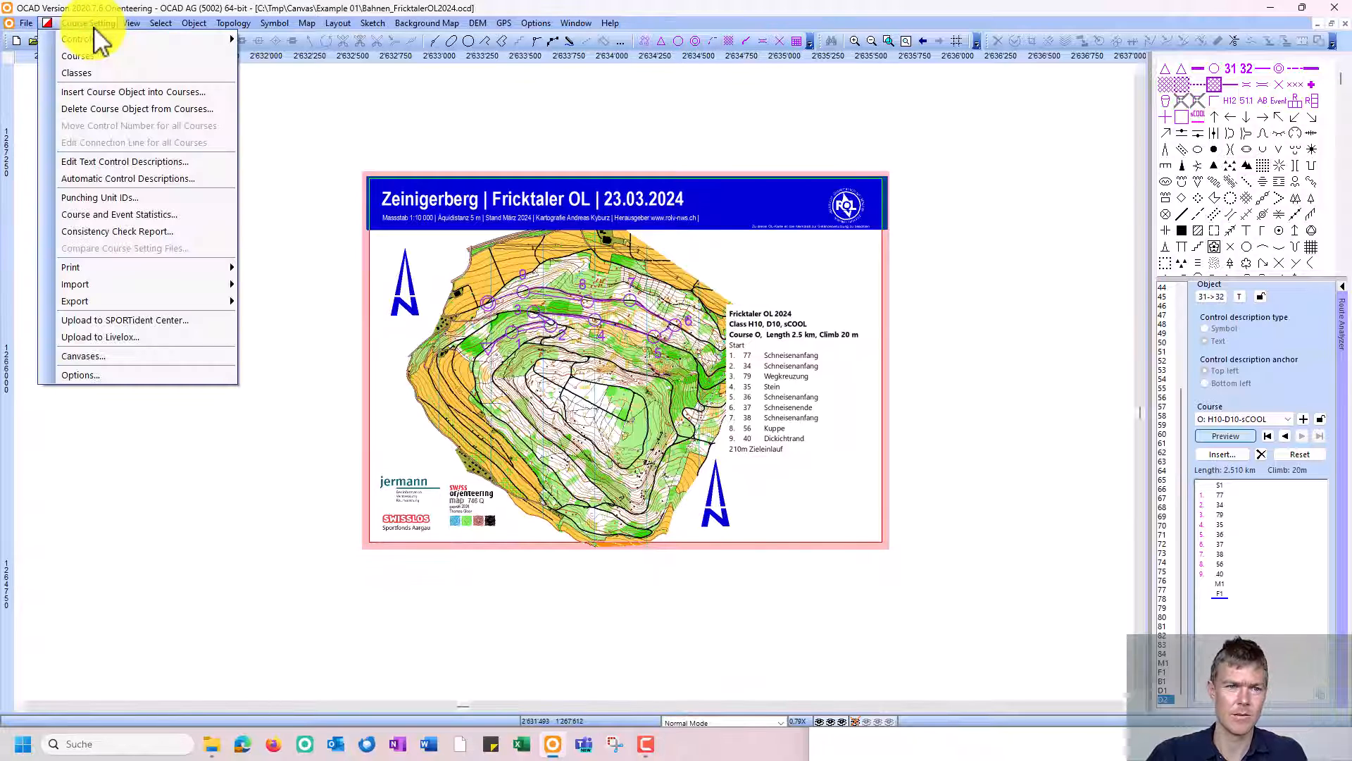
{"action": "left_click", "coordinate": [113, 357]}
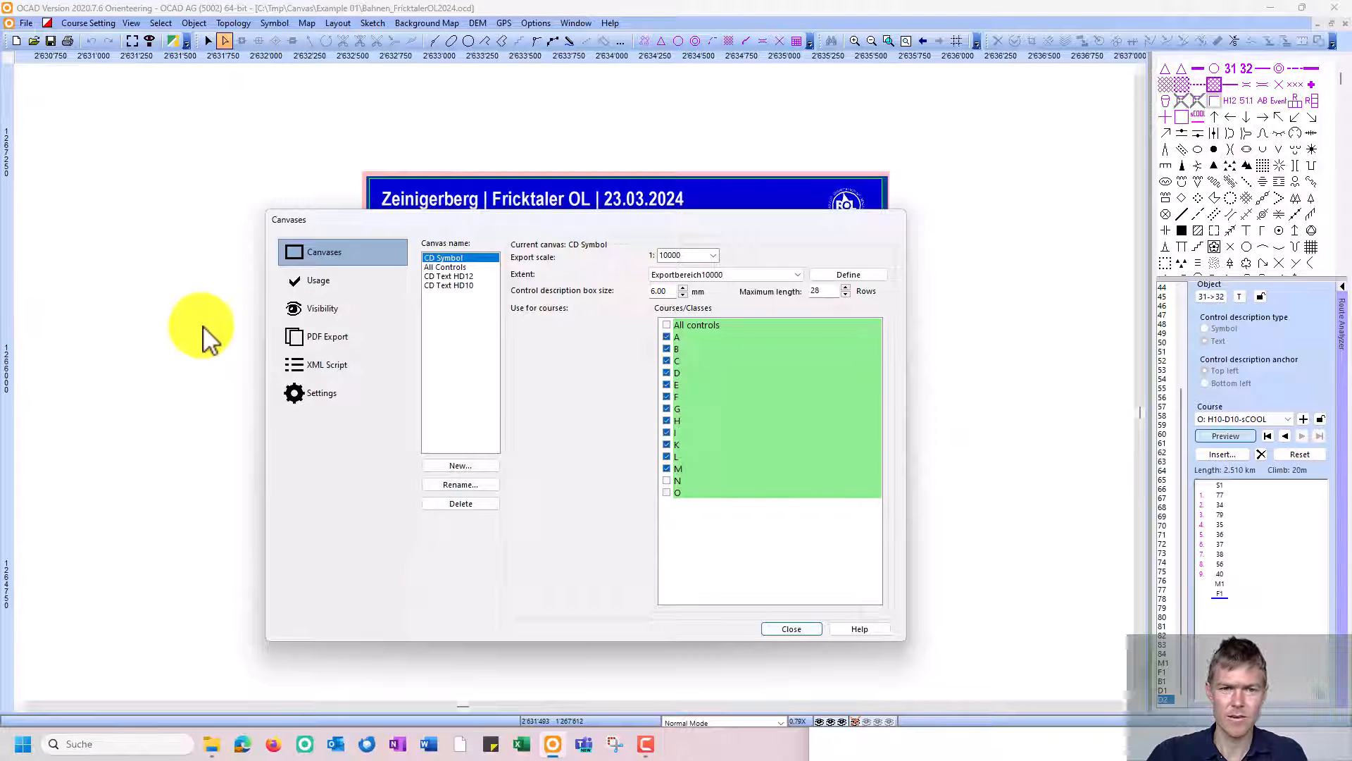
{"action": "left_click", "coordinate": [337, 339]}
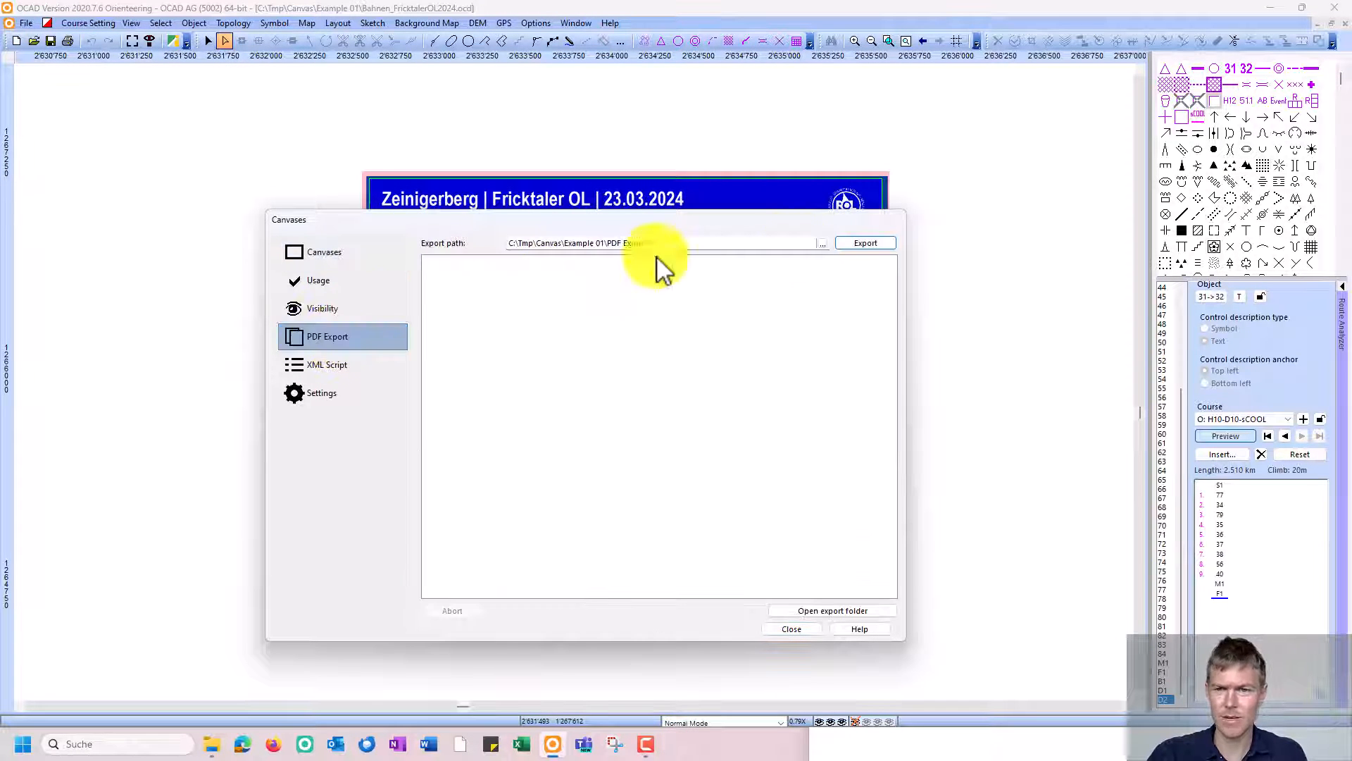
{"action": "left_click", "coordinate": [865, 243]}
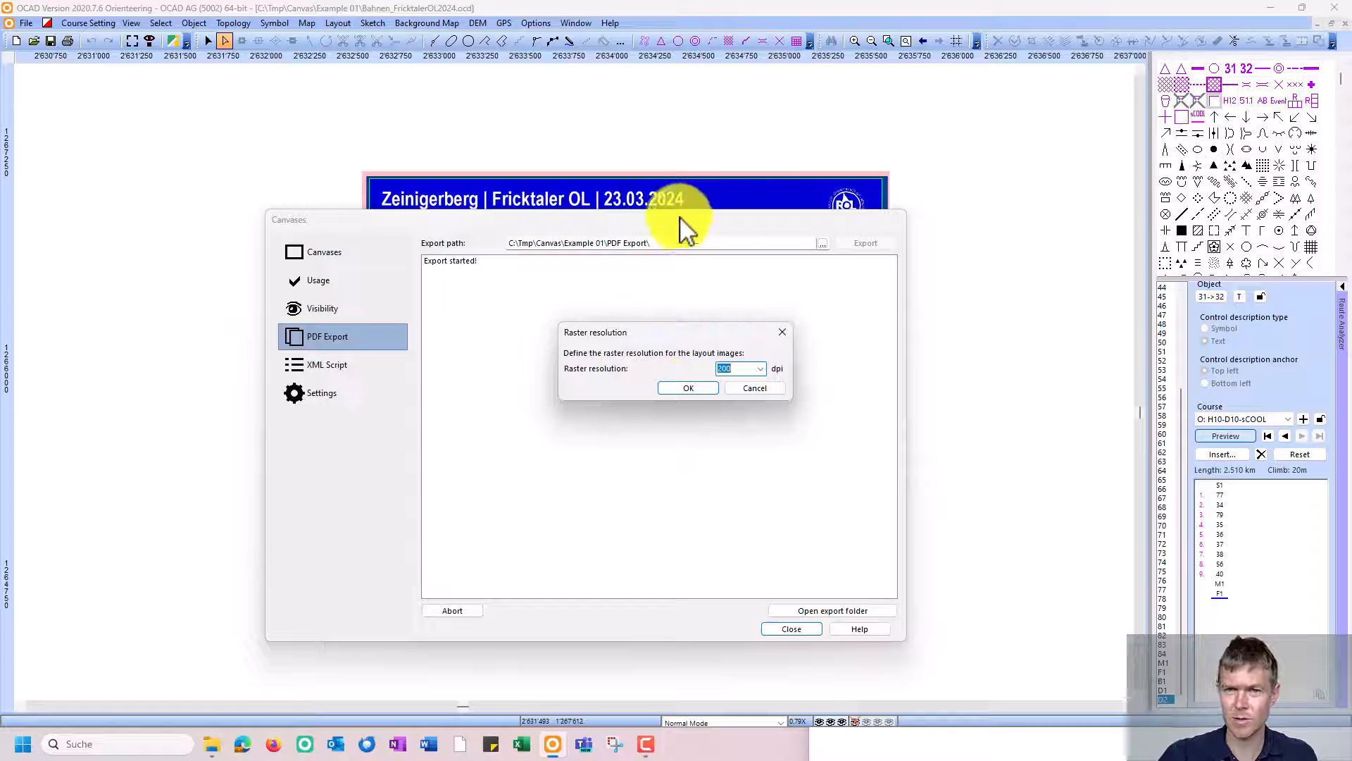
{"action": "left_click", "coordinate": [681, 386]}
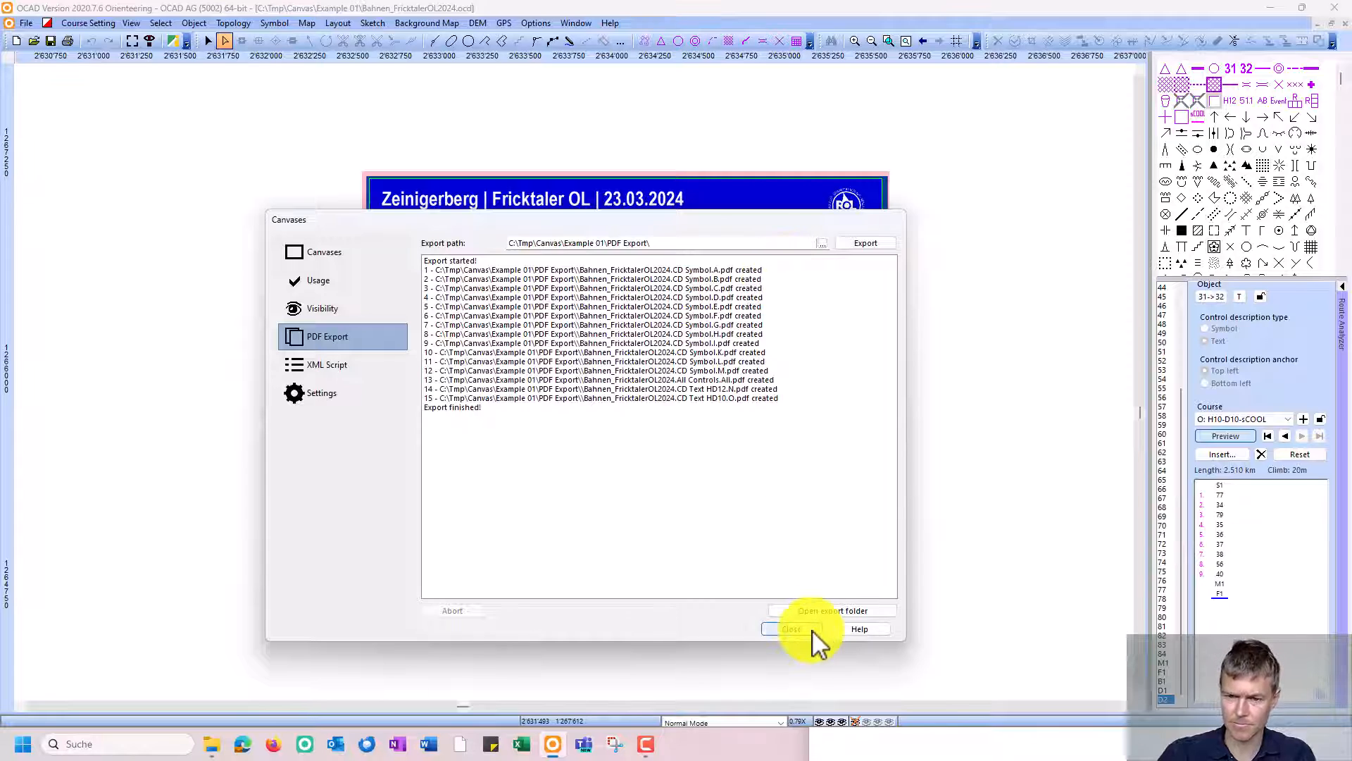
{"action": "left_click", "coordinate": [792, 629]}
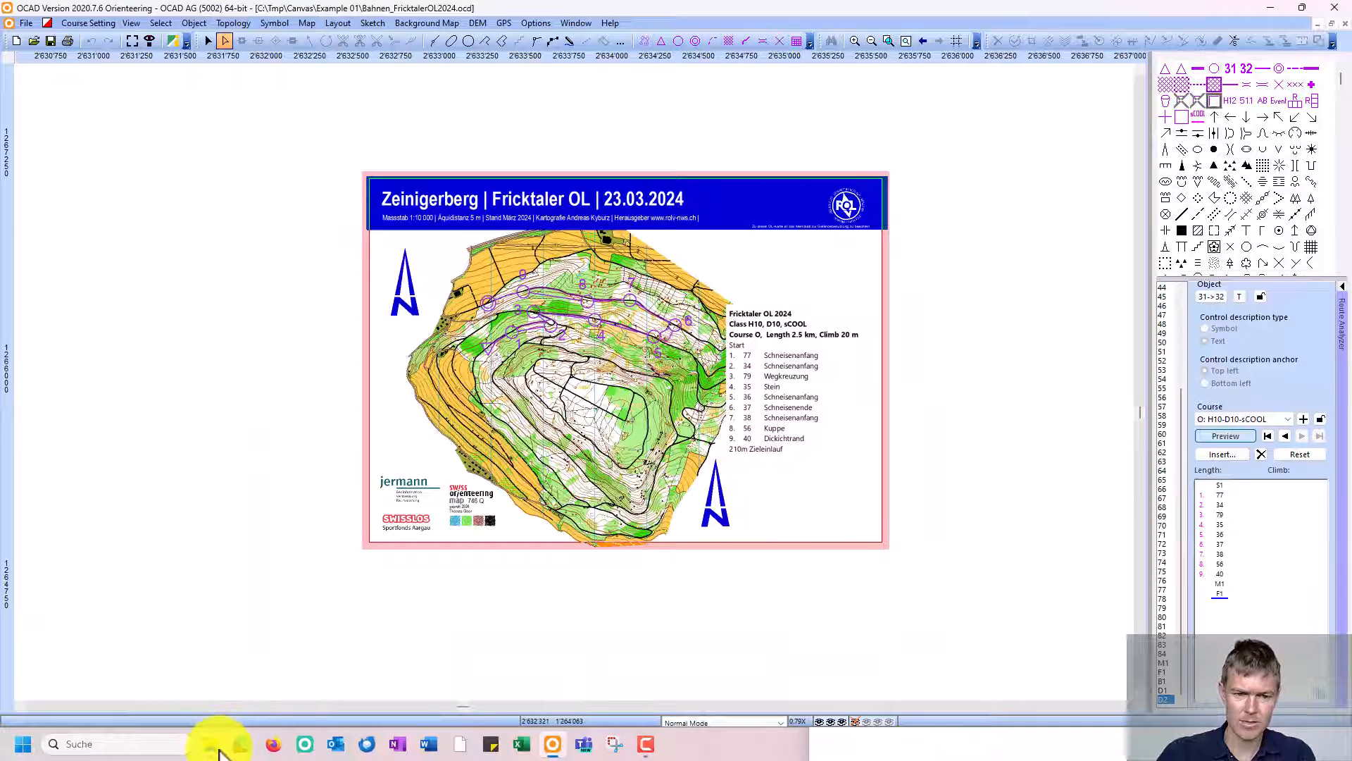
Step: From the PDF Export folder, open the exported All Controls.All, CD Symbol.M, CD Text HD10.O and CD Text HD12.N PDFs together
{"action": "left_click", "coordinate": [215, 745]}
{"action": "left_click_drag", "start_coordinate": [1048, 401], "coordinate": [675, 175]}
{"action": "double_click", "coordinate": [455, 282]}
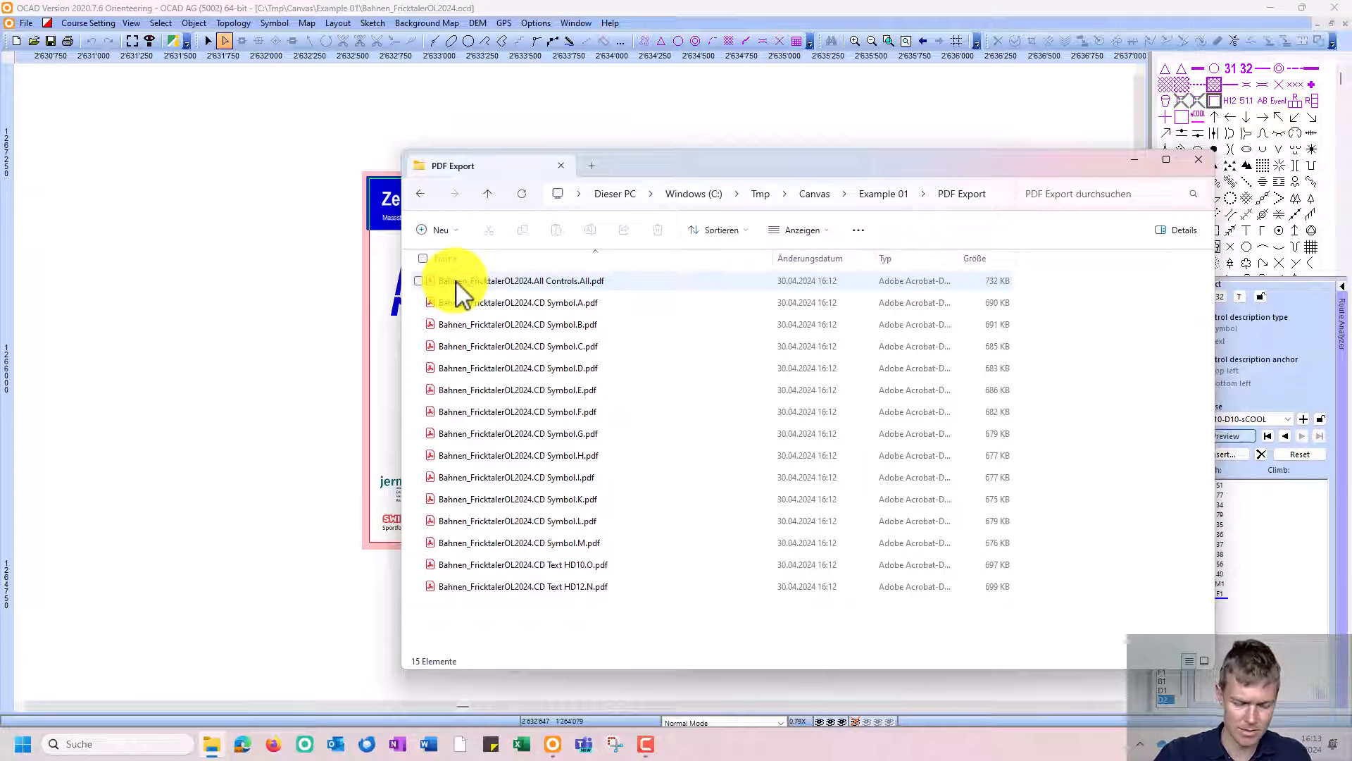
{"action": "left_click", "coordinate": [455, 281]}
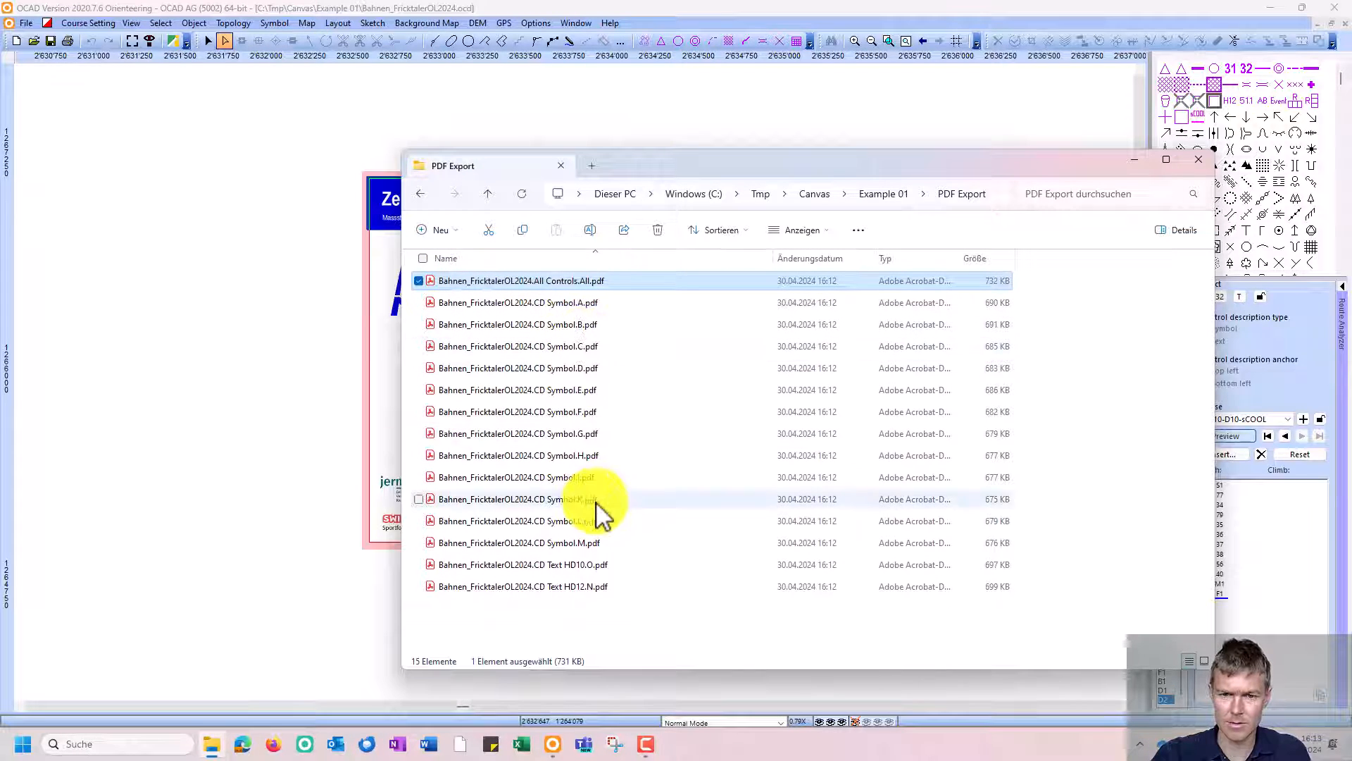
{"action": "left_click", "coordinate": [584, 544], "text": "ctrl"}
{"action": "left_click", "coordinate": [587, 567], "text": "ctrl"}
{"action": "left_click", "coordinate": [587, 587], "text": "ctrl"}
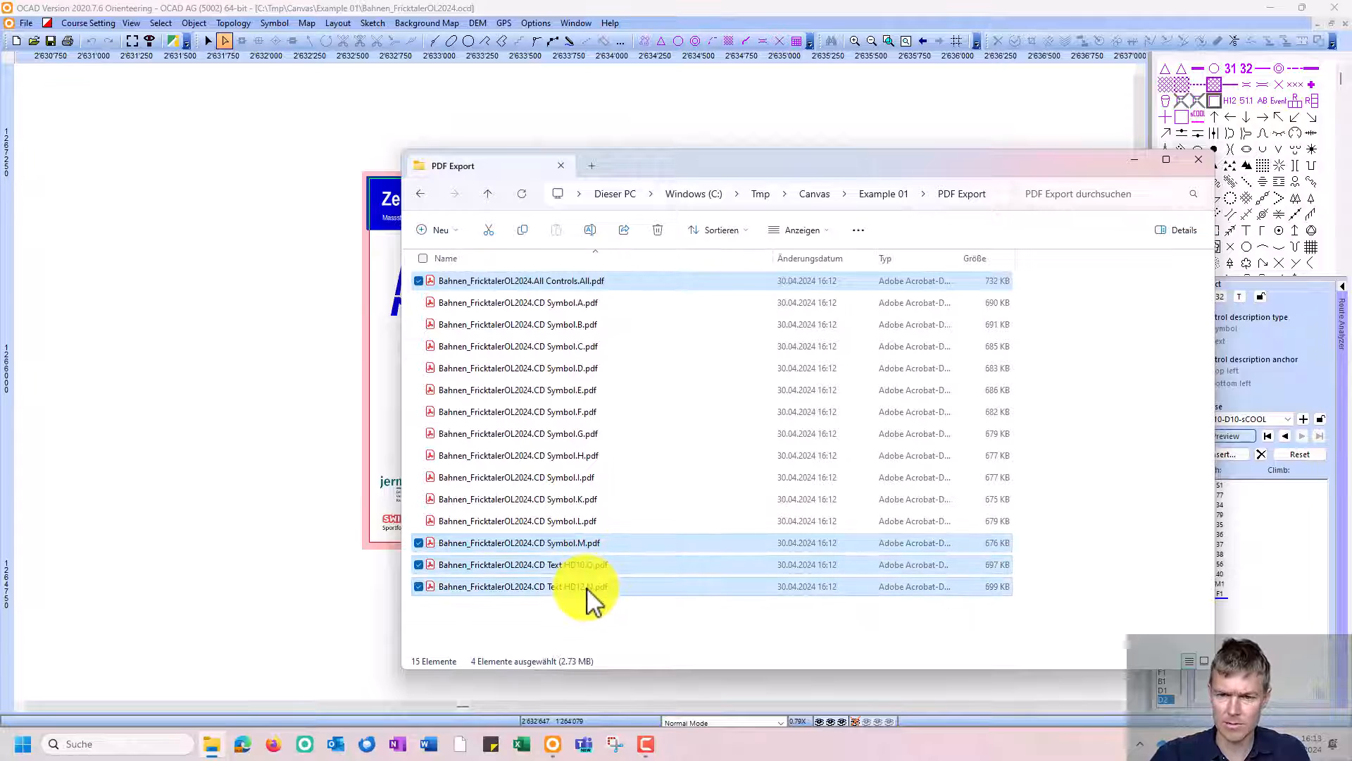
{"action": "key", "text": "Return"}
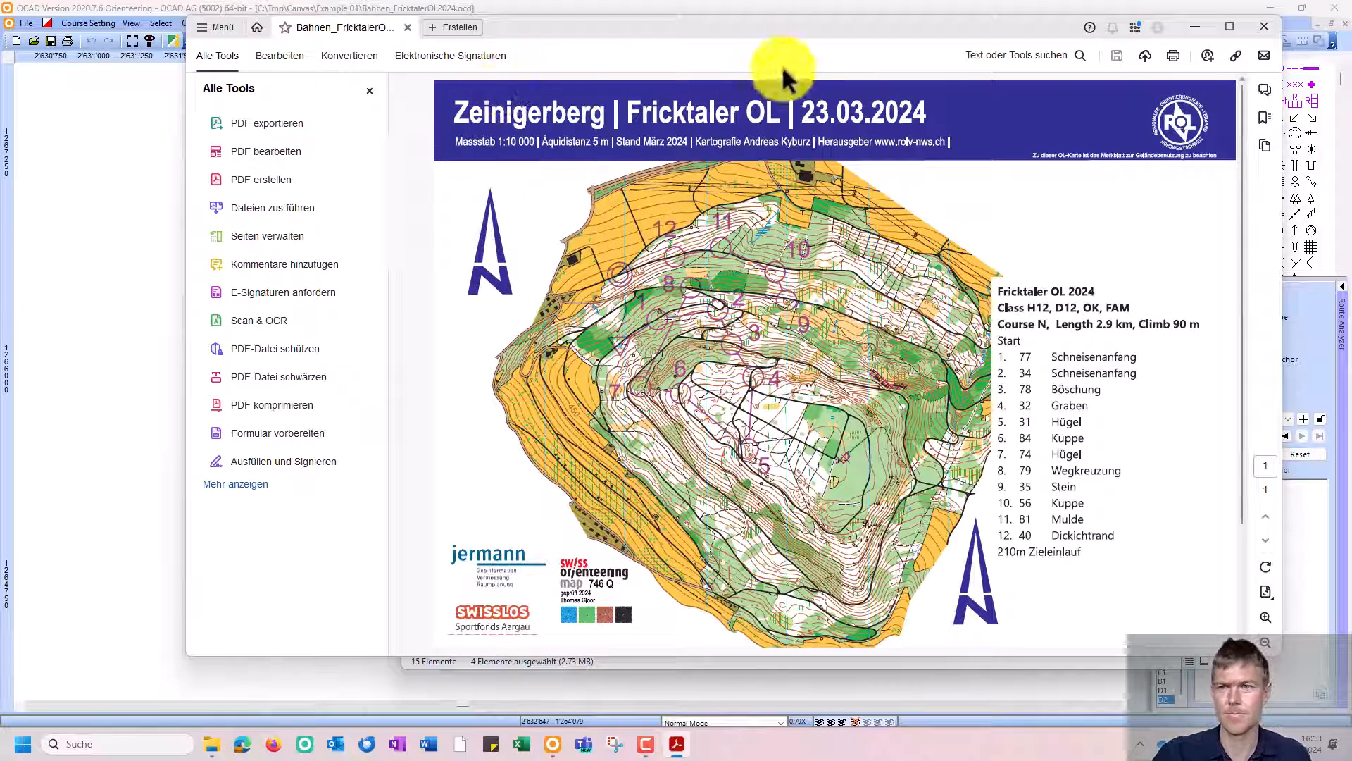
Step: Maximize the PDF viewer and compare the map and control descriptions of courses N, O, M and all controls
{"action": "left_click", "coordinate": [1227, 25]}
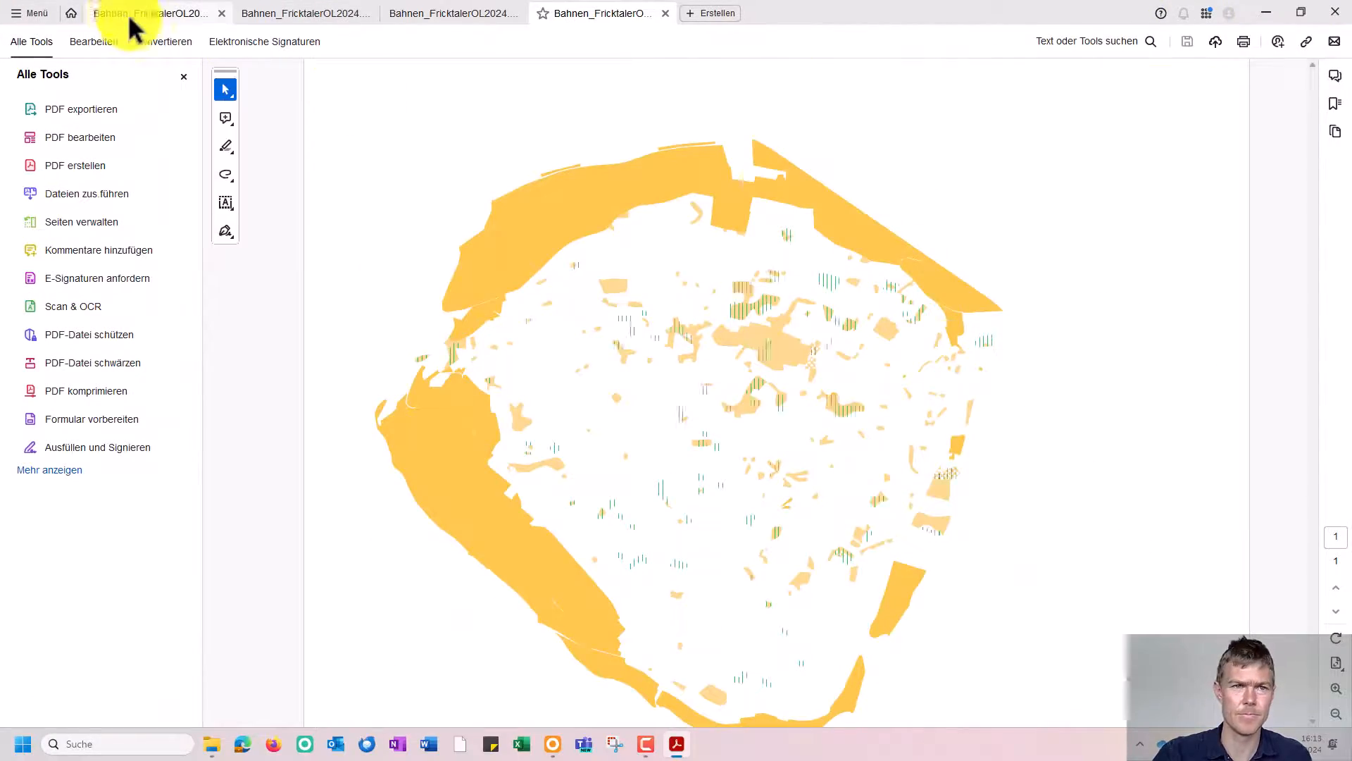
{"action": "left_click", "coordinate": [143, 27]}
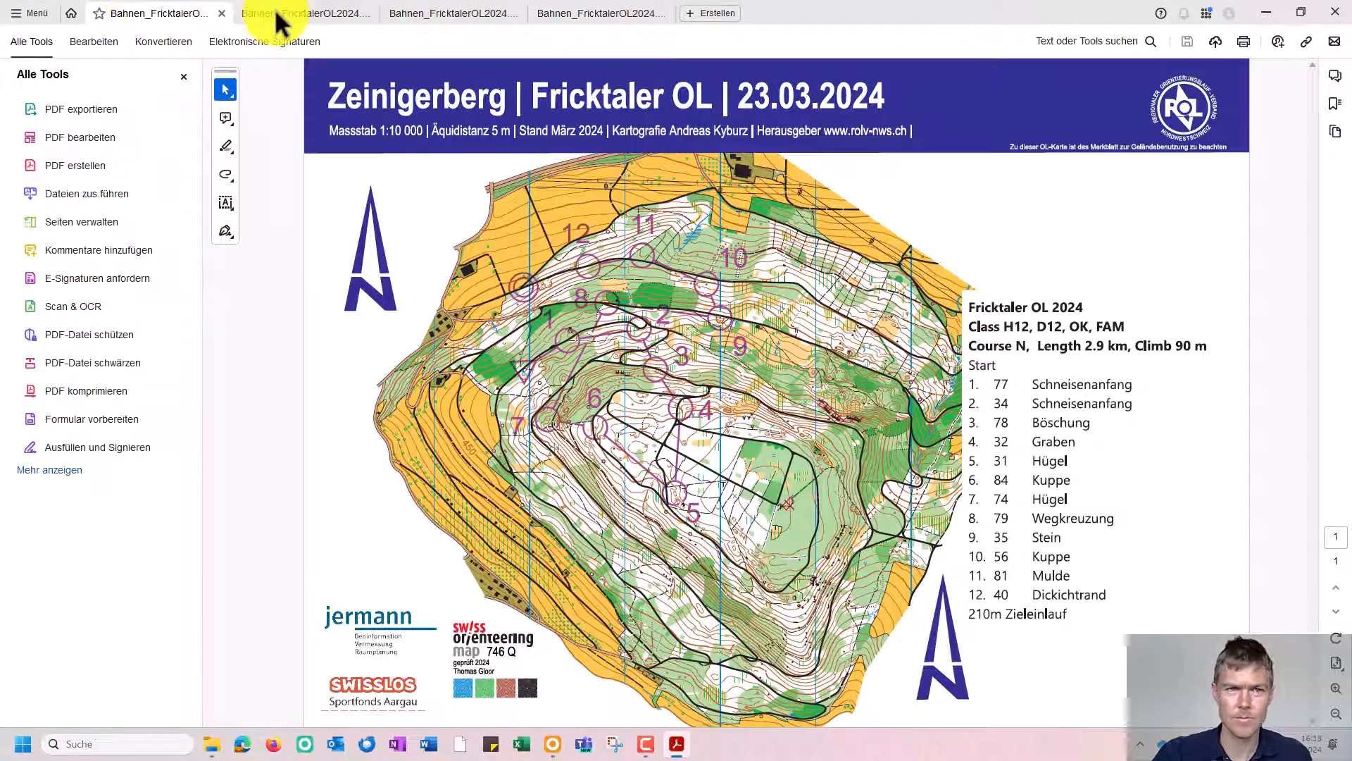
{"action": "left_click", "coordinate": [607, 13]}
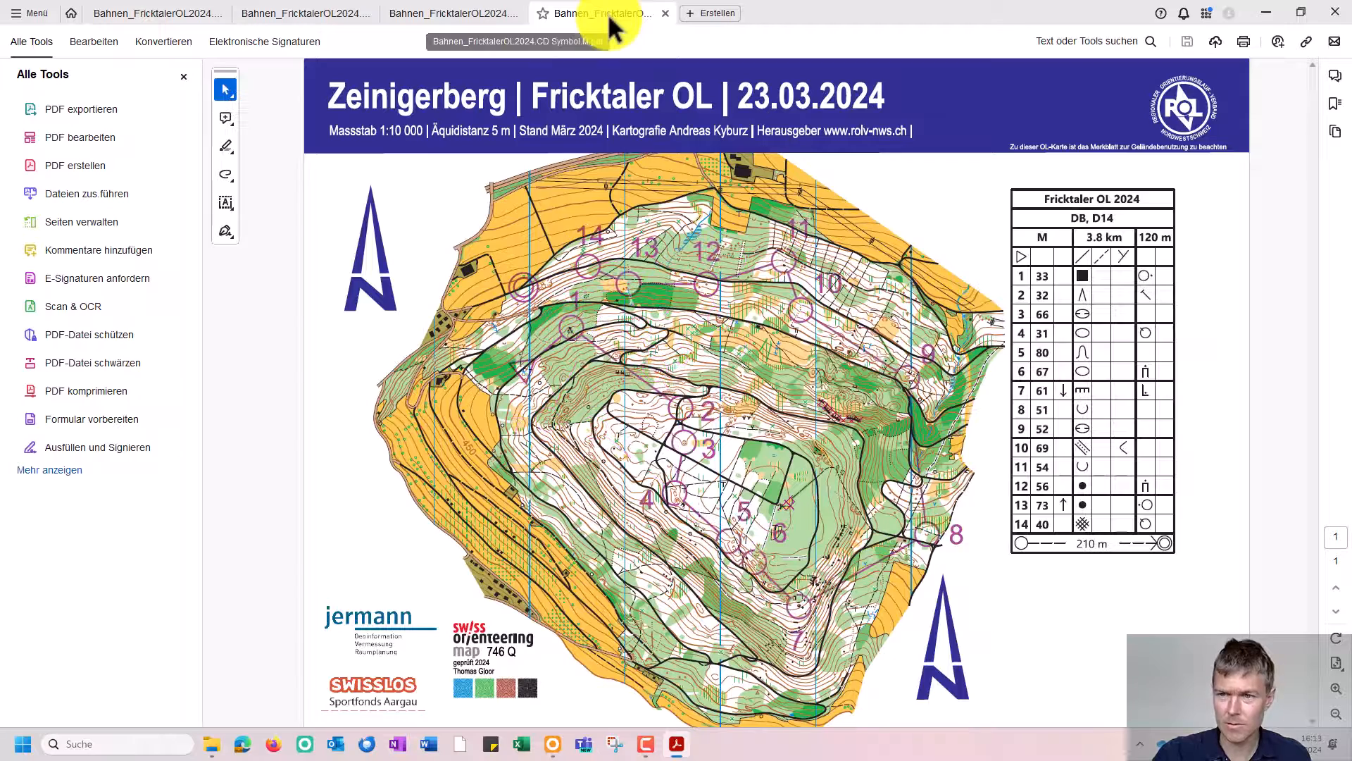
{"action": "left_click", "coordinate": [154, 13]}
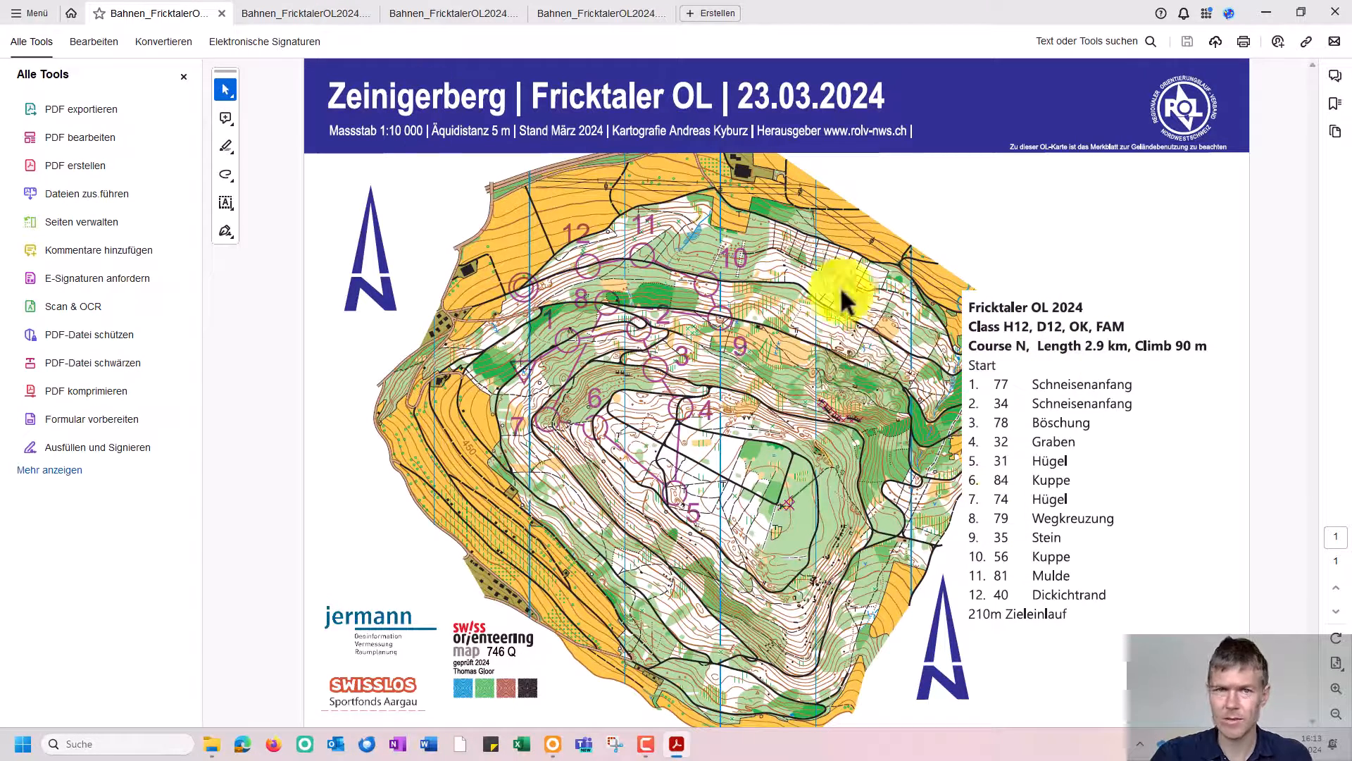
{"action": "left_click", "coordinate": [278, 10]}
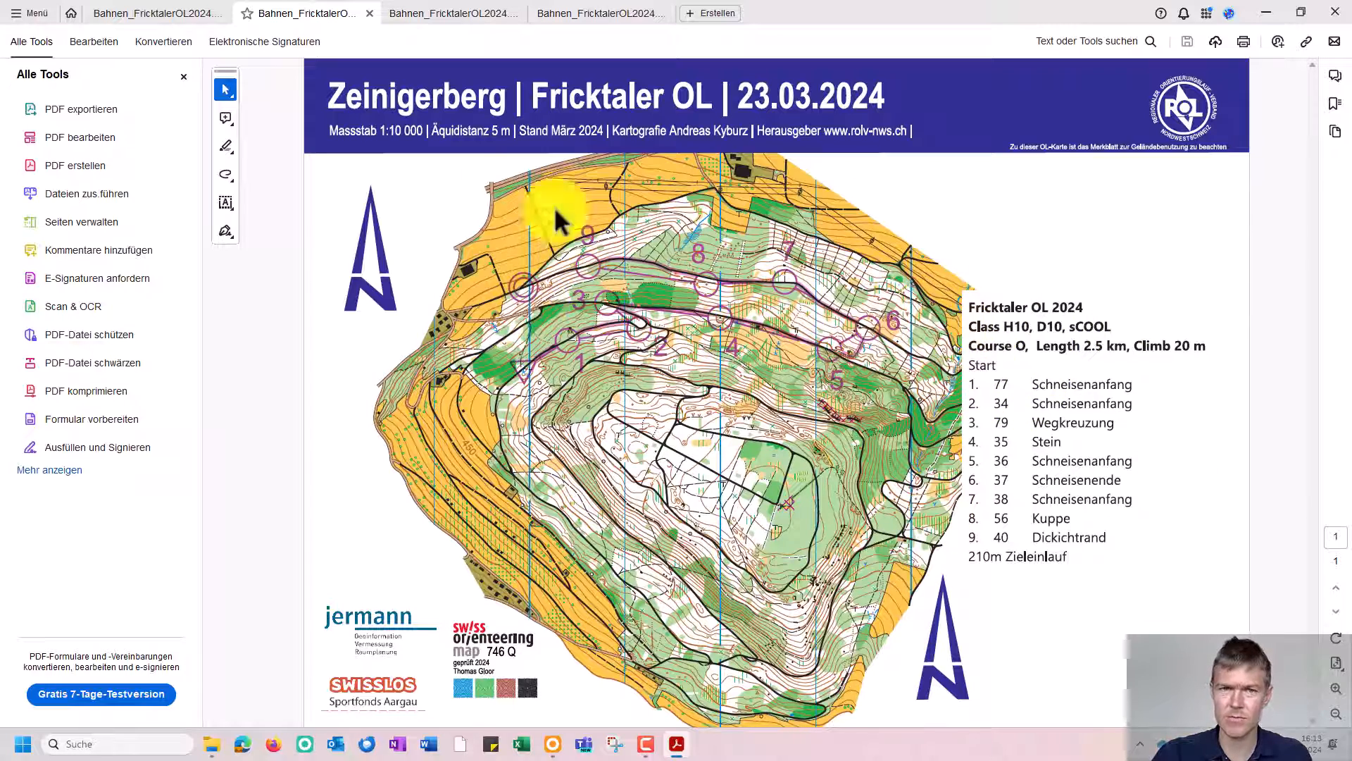
{"action": "left_click", "coordinate": [431, 14]}
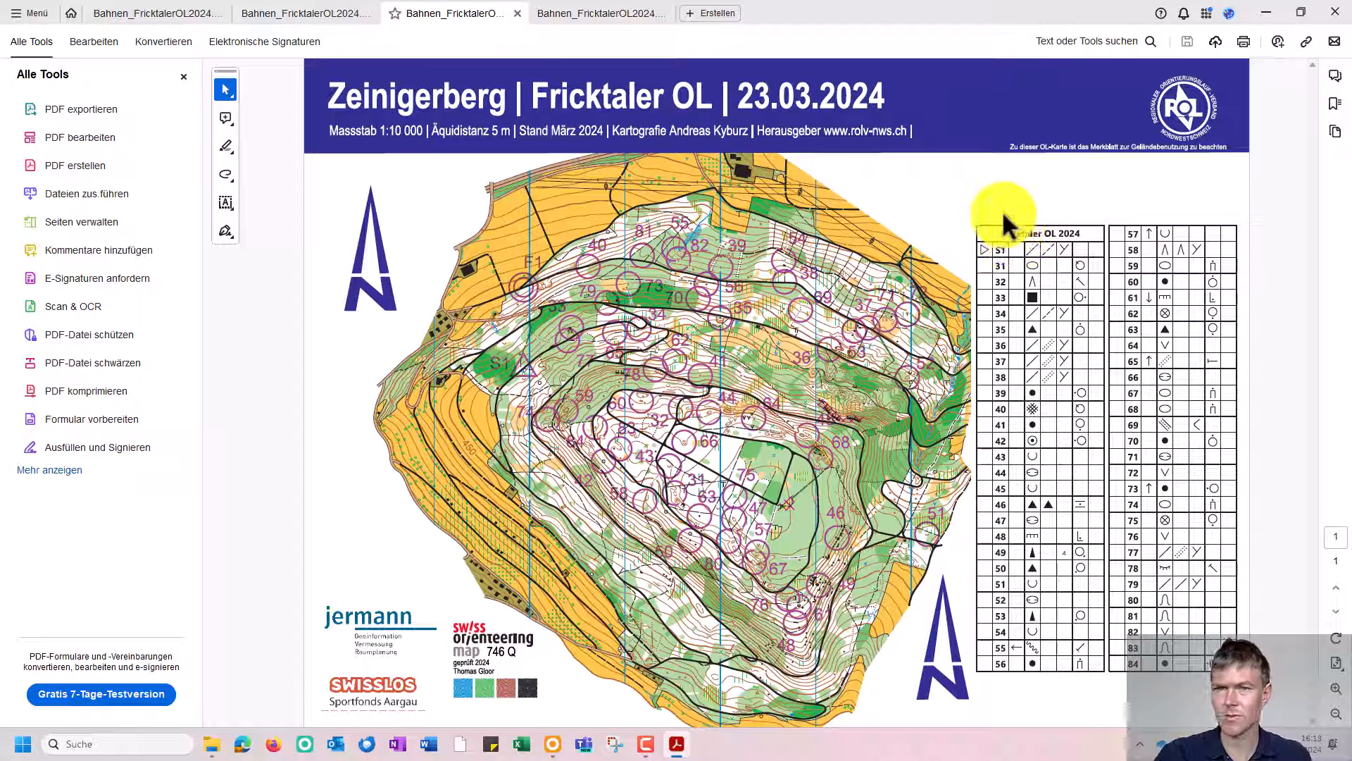
{"action": "left_click", "coordinate": [623, 17]}
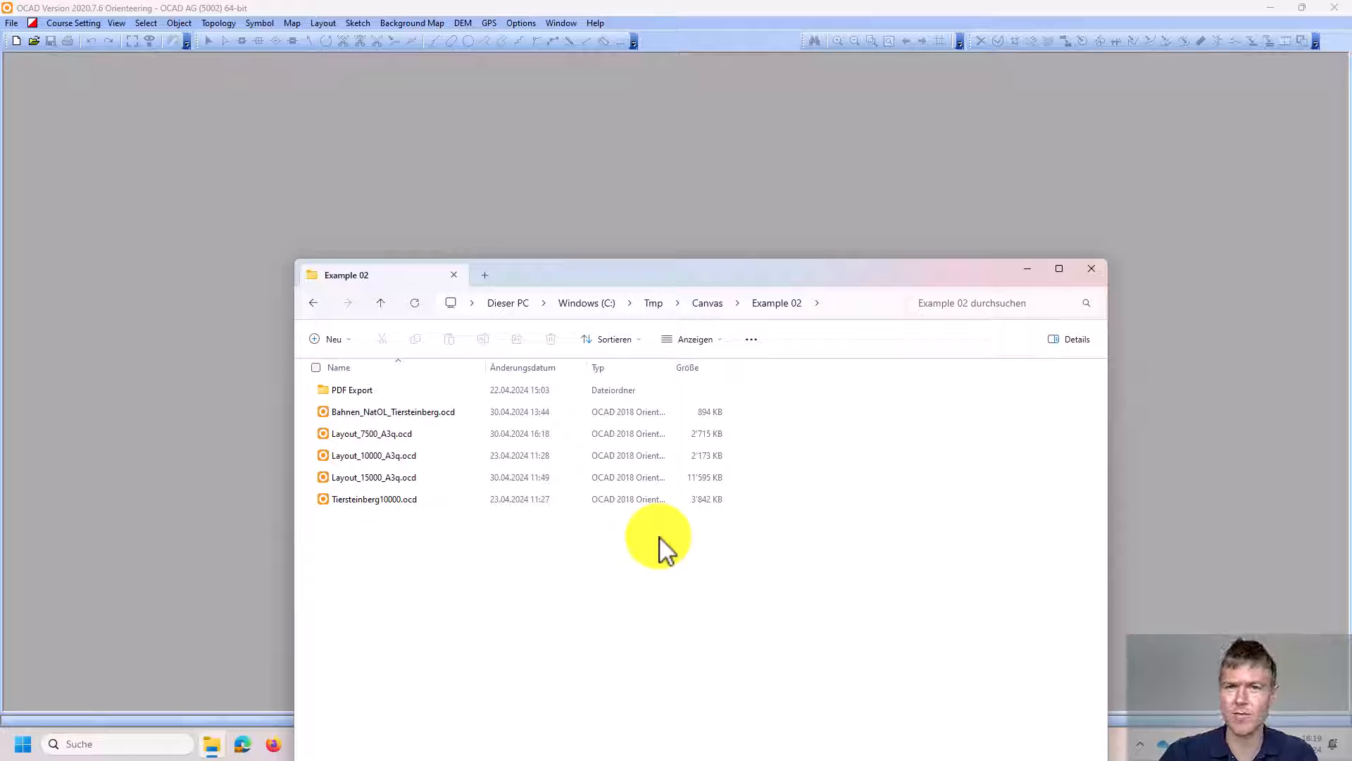
Step: Review the Example 02 folder's base map, three layout files and course setting file
{"action": "left_click_drag", "start_coordinate": [598, 278], "coordinate": [739, 256]}
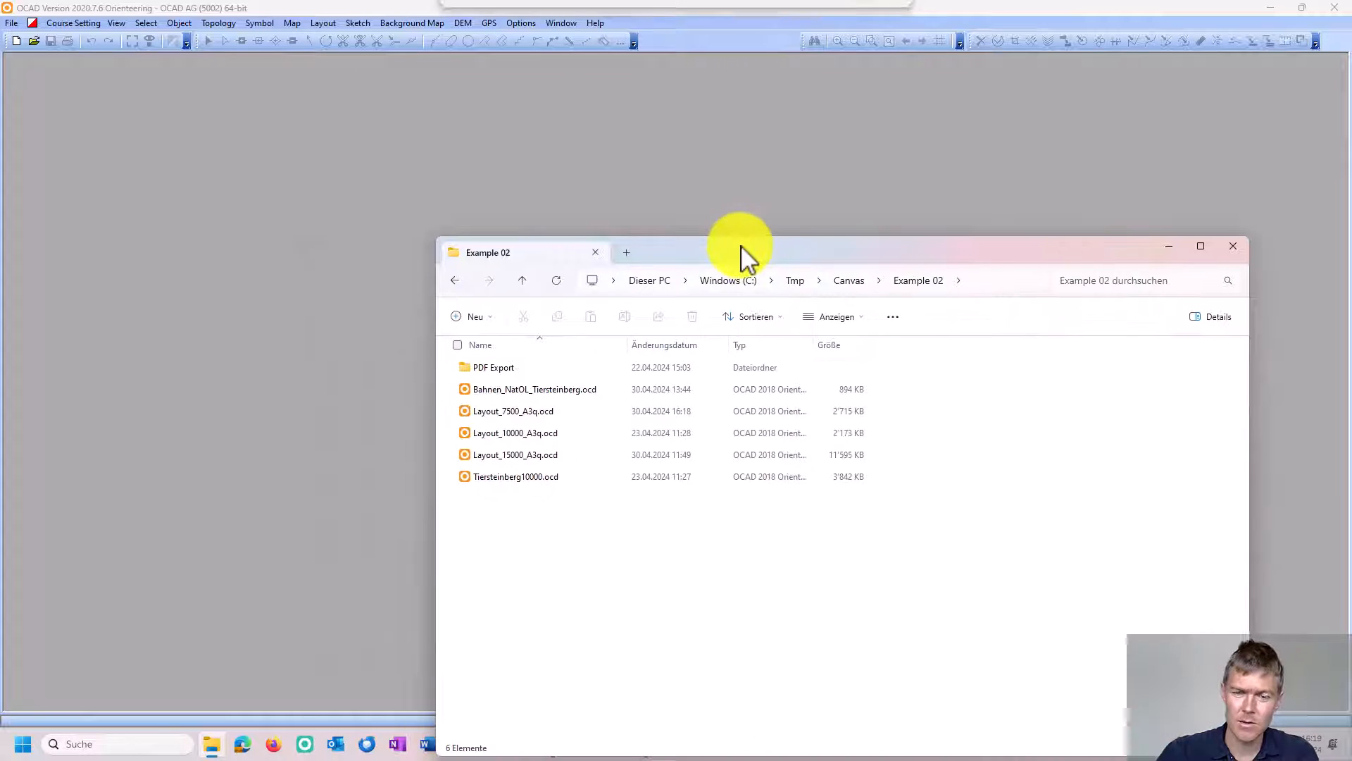
{"action": "left_click", "coordinate": [556, 479]}
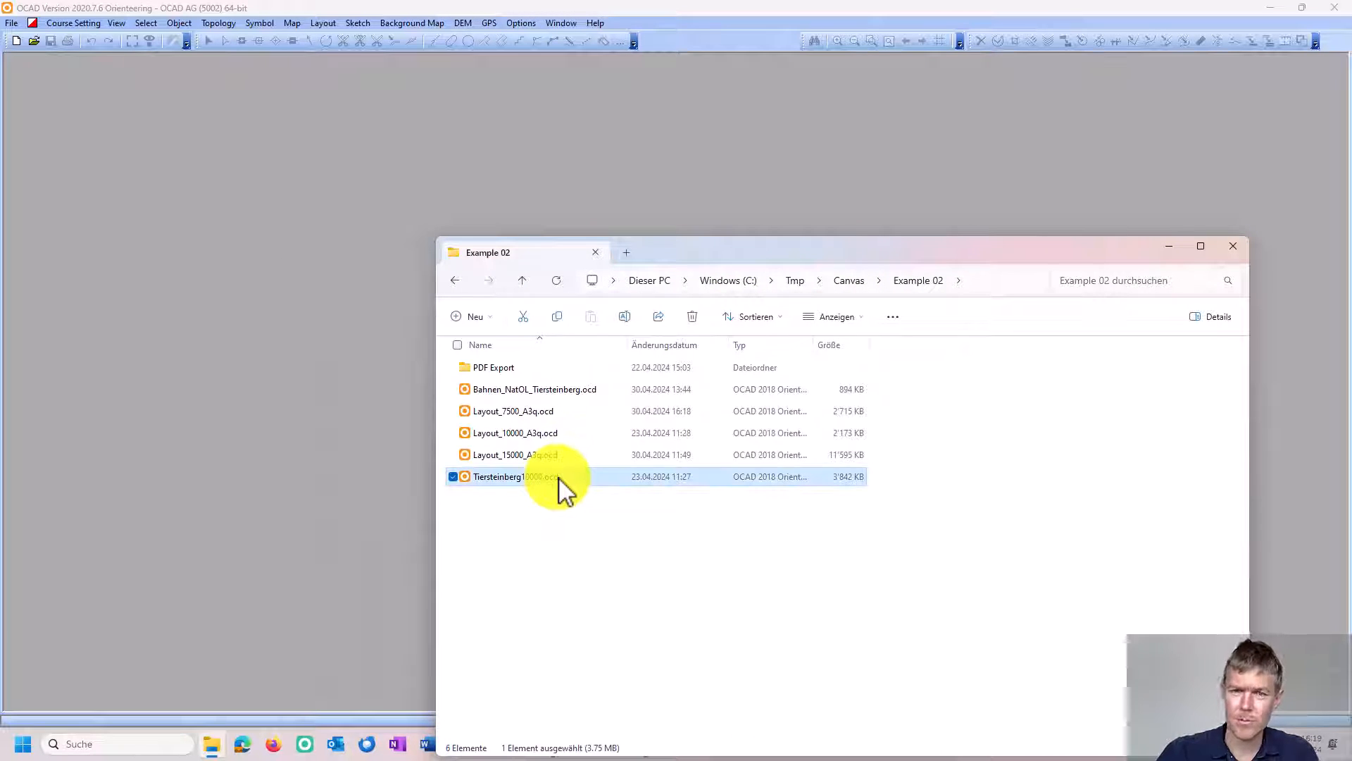
{"action": "left_click", "coordinate": [552, 456]}
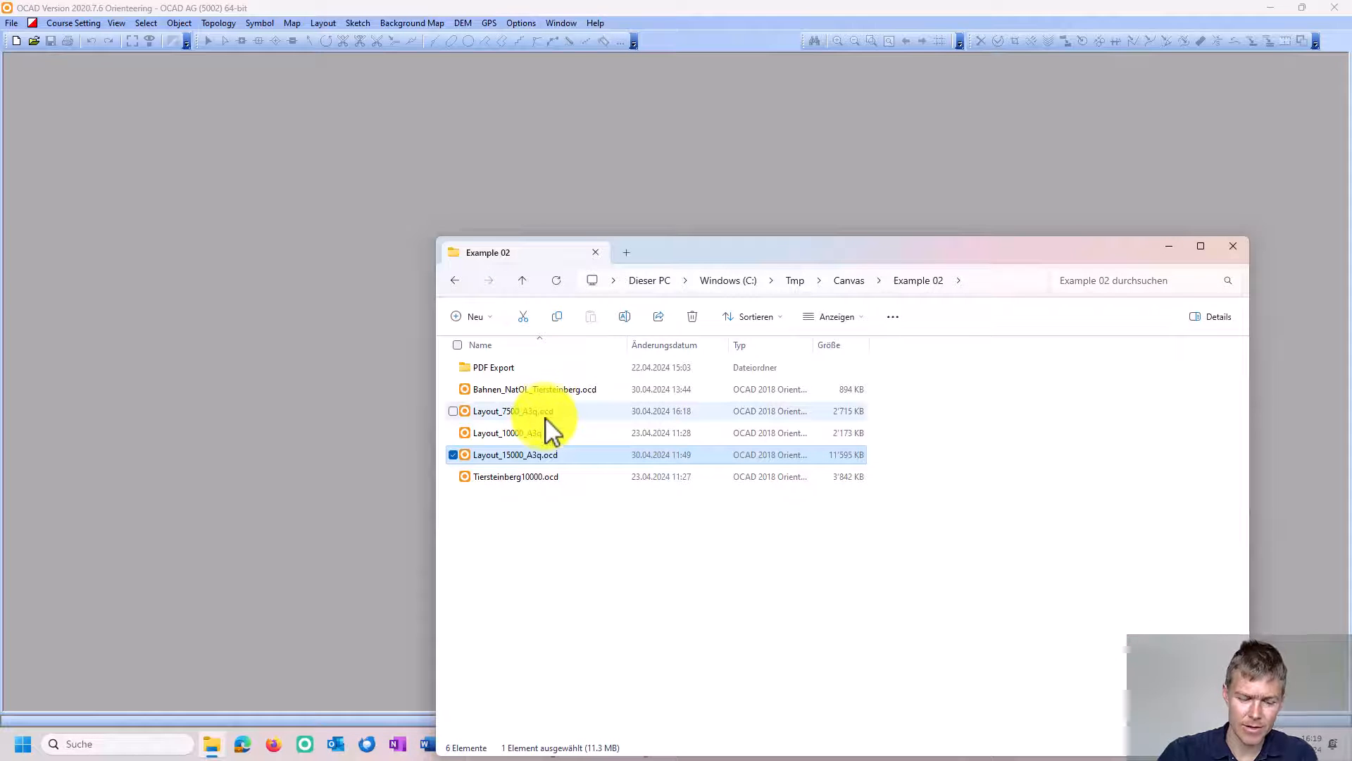
{"action": "left_click", "coordinate": [547, 416], "text": "shift"}
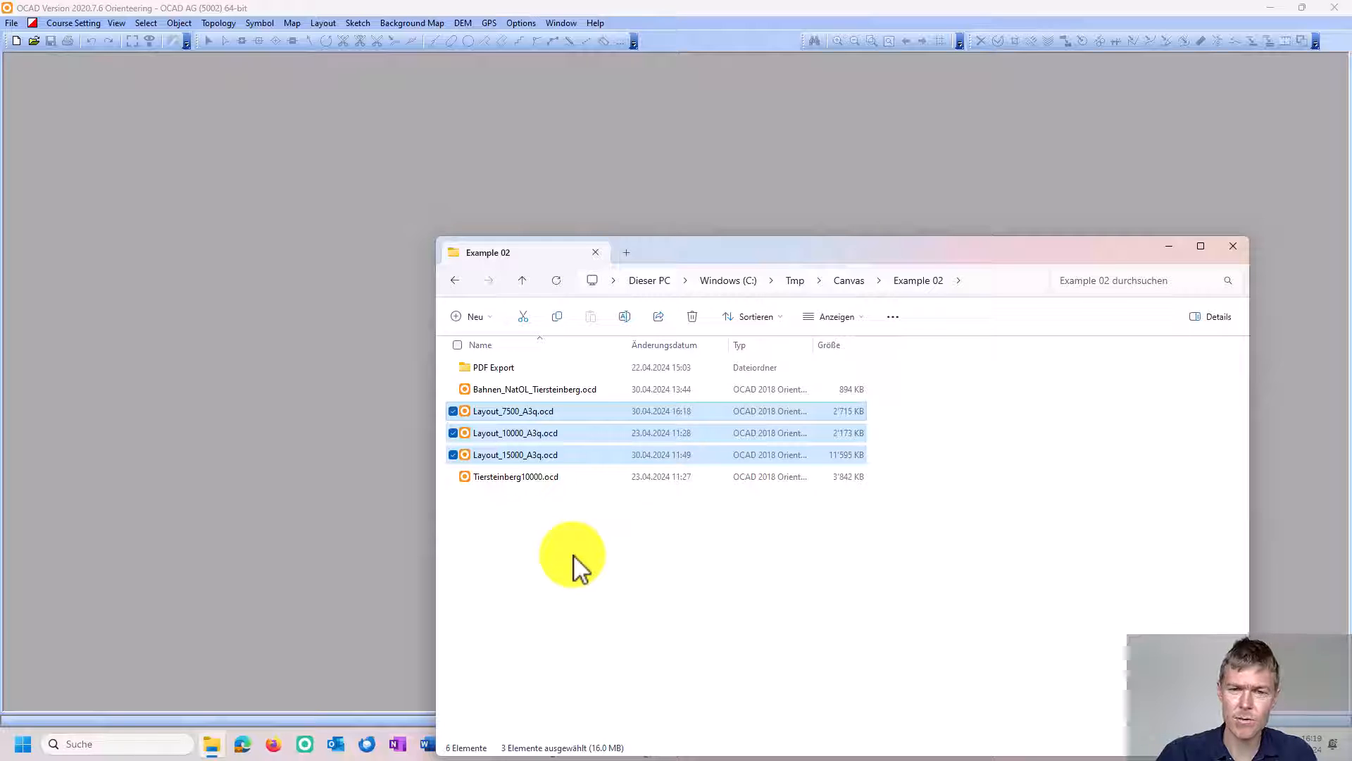
{"action": "left_click", "coordinate": [578, 388]}
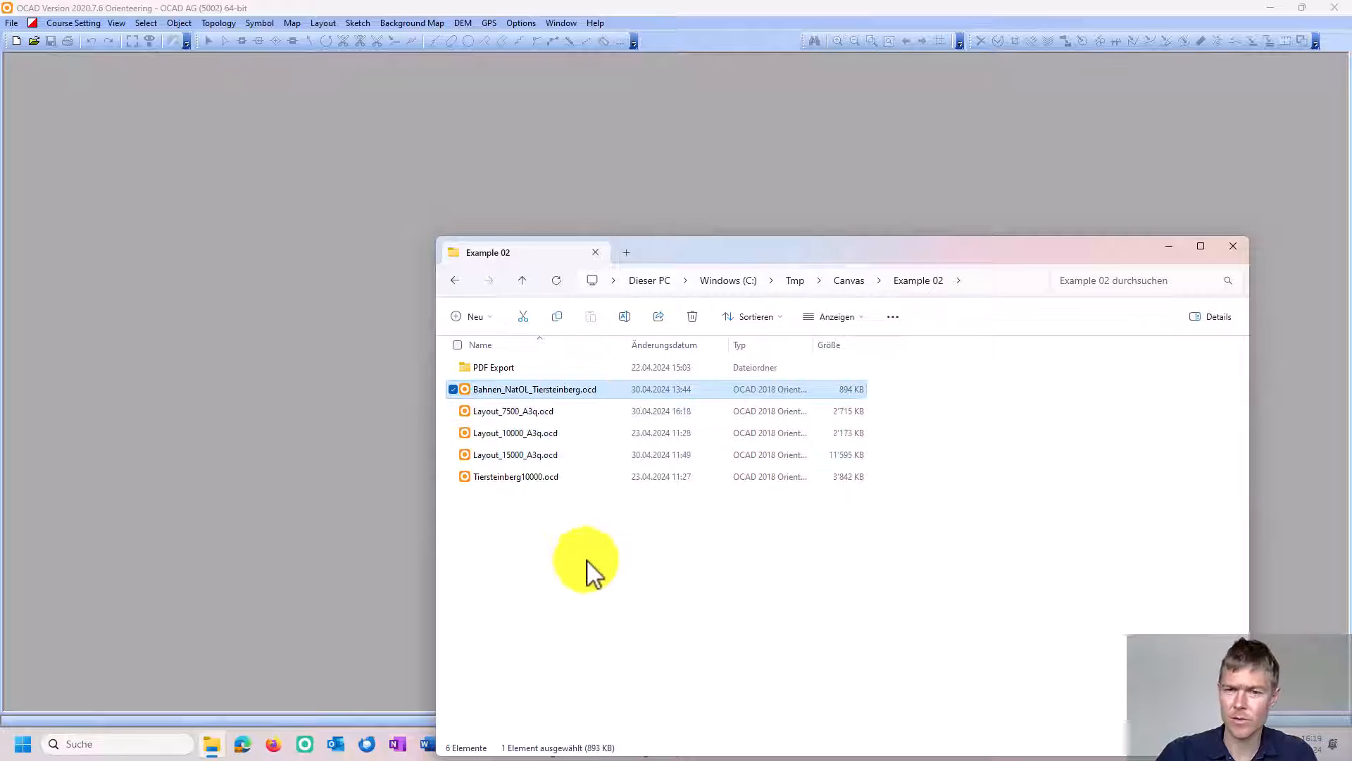
Step: Open Tiersteinberg10000.ocd, Layout_15000_A3q.ocd, Layout_10000_A3q.ocd and Layout_7500_A3q.ocd from the Example 02 folder in OCAD
{"action": "left_click_drag", "start_coordinate": [667, 260], "coordinate": [942, 240]}
{"action": "left_click_drag", "start_coordinate": [782, 455], "coordinate": [552, 459]}
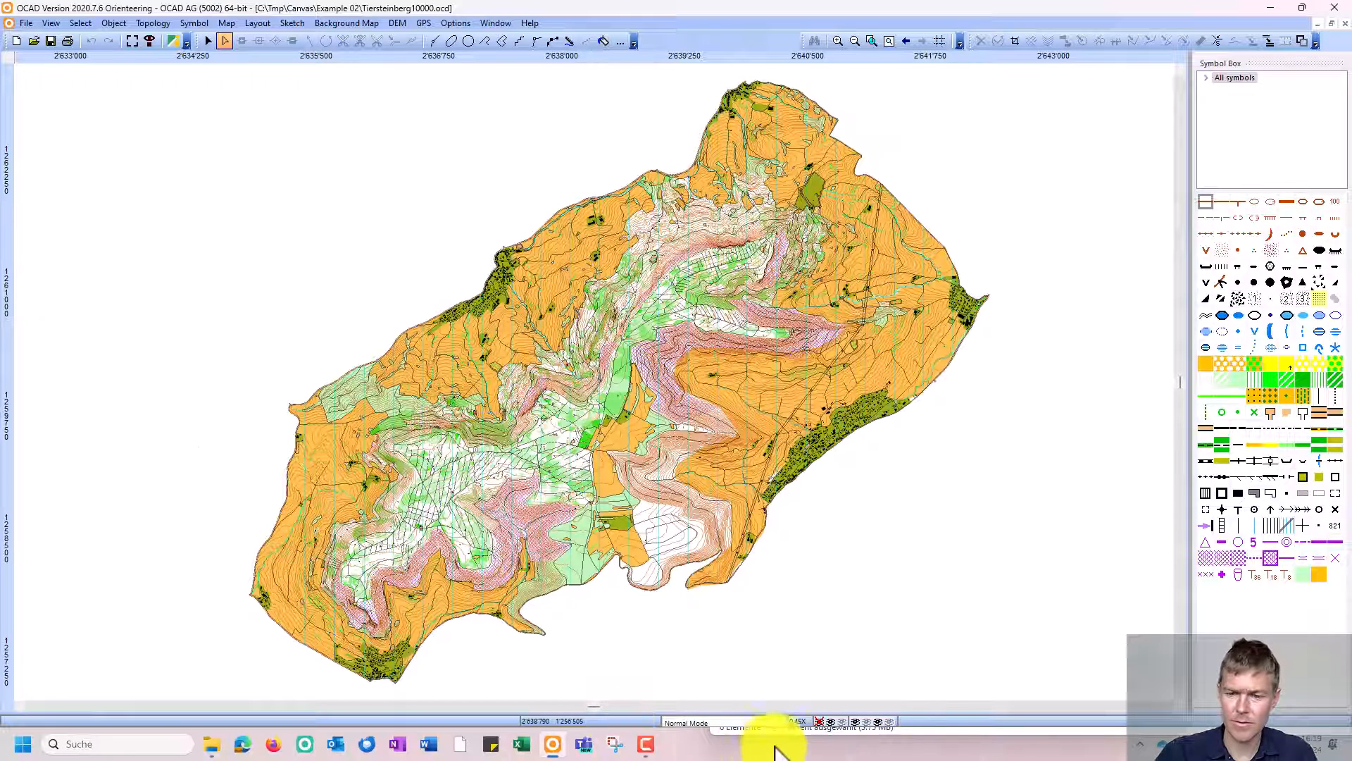
{"action": "left_click", "coordinate": [958, 730]}
{"action": "left_click_drag", "start_coordinate": [768, 434], "coordinate": [498, 443]}
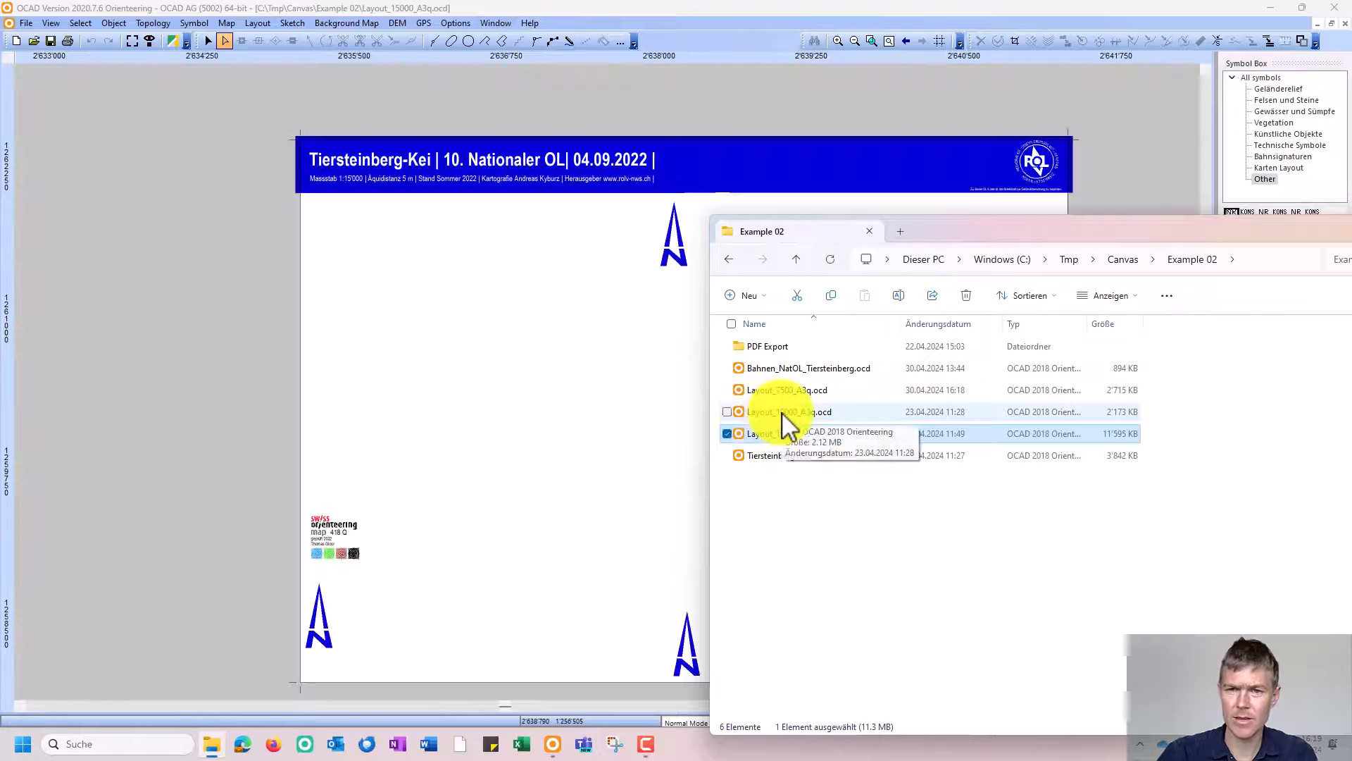
{"action": "left_click_drag", "start_coordinate": [782, 413], "coordinate": [542, 416]}
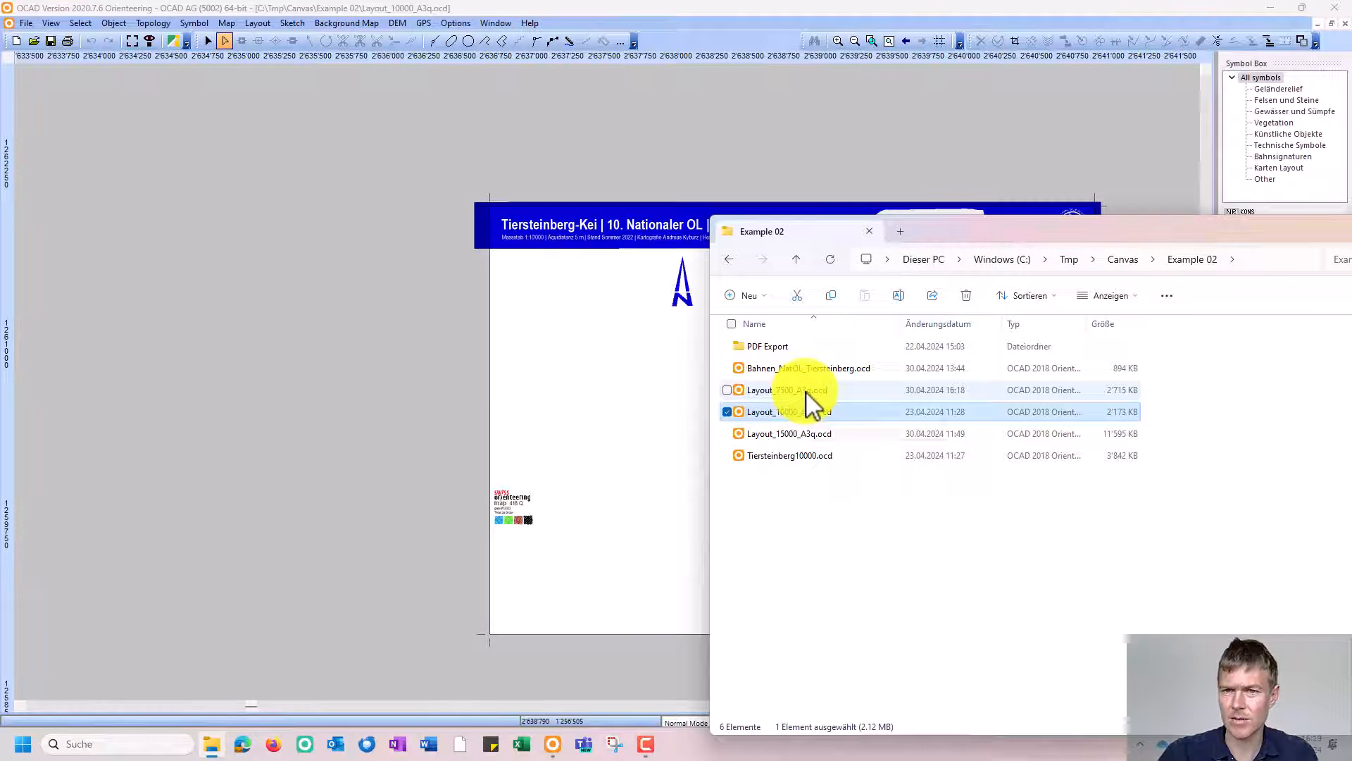
{"action": "left_click_drag", "start_coordinate": [803, 394], "coordinate": [582, 390]}
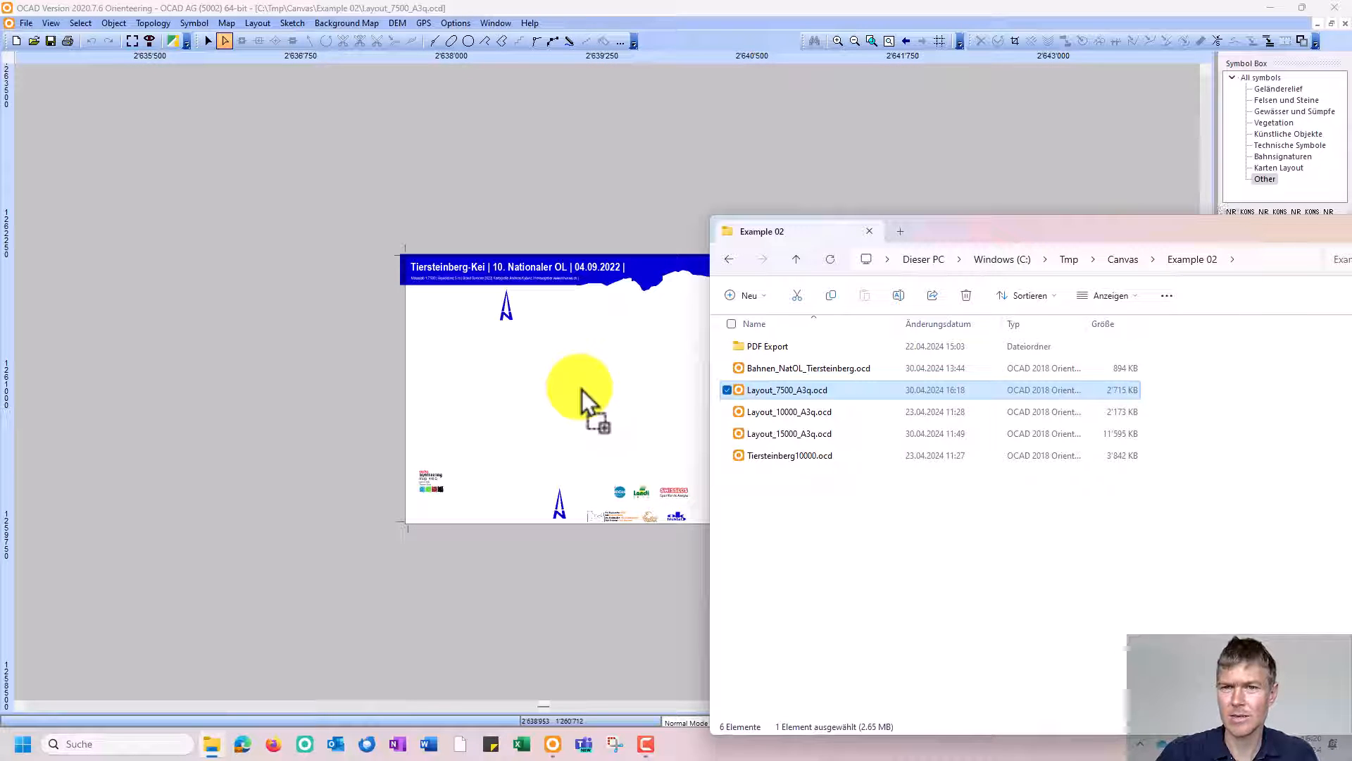
Step: Load Tiersteinberg10000.ocd as a background map in Layout_7500_A3q.ocd to check how the layout fits the map
{"action": "left_click", "coordinate": [360, 24]}
{"action": "left_click", "coordinate": [389, 119]}
{"action": "left_click", "coordinate": [730, 521]}
{"action": "double_click", "coordinate": [703, 519]}
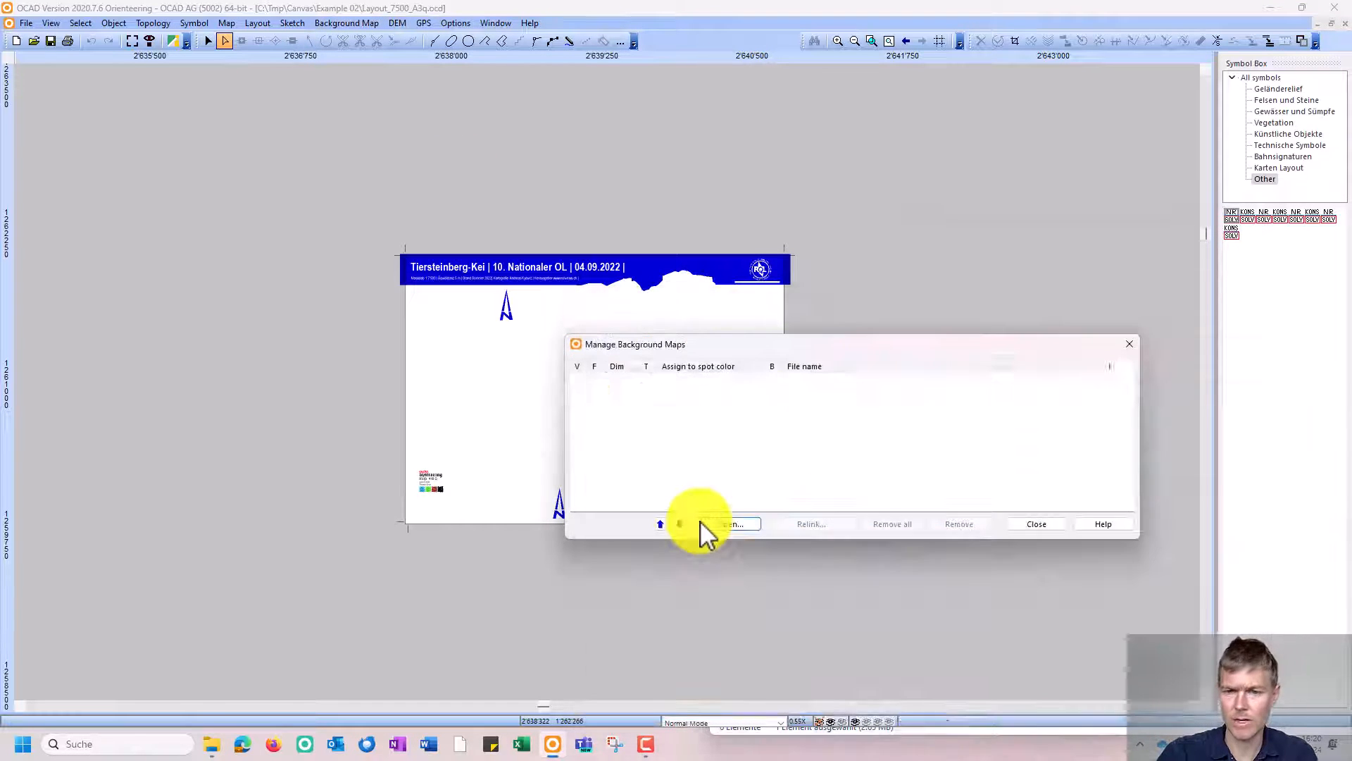
{"action": "left_click_drag", "start_coordinate": [764, 345], "coordinate": [862, 347]}
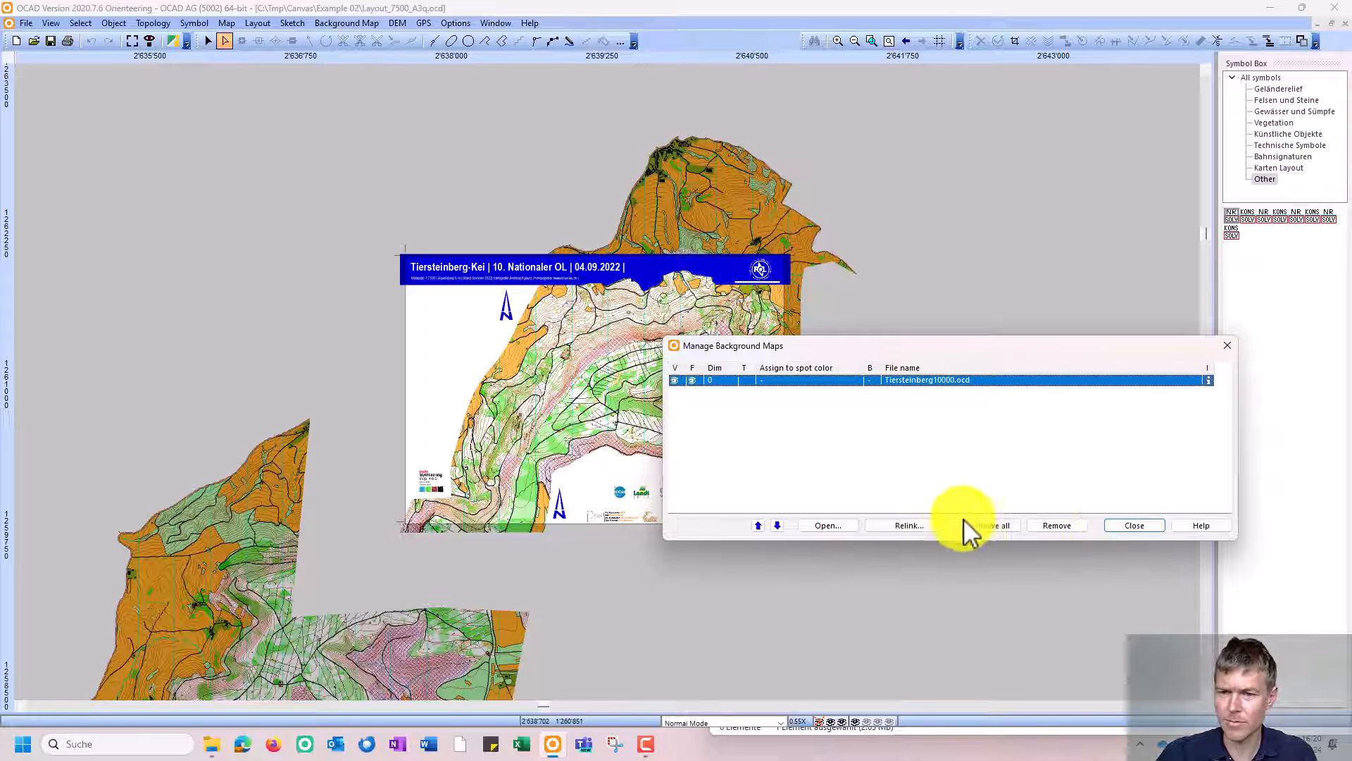
Step: Remove the Tiersteinberg10000.ocd background map from the 1:7500 layout and close the background map manager
{"action": "left_click", "coordinate": [1055, 523]}
{"action": "left_click", "coordinate": [689, 419]}
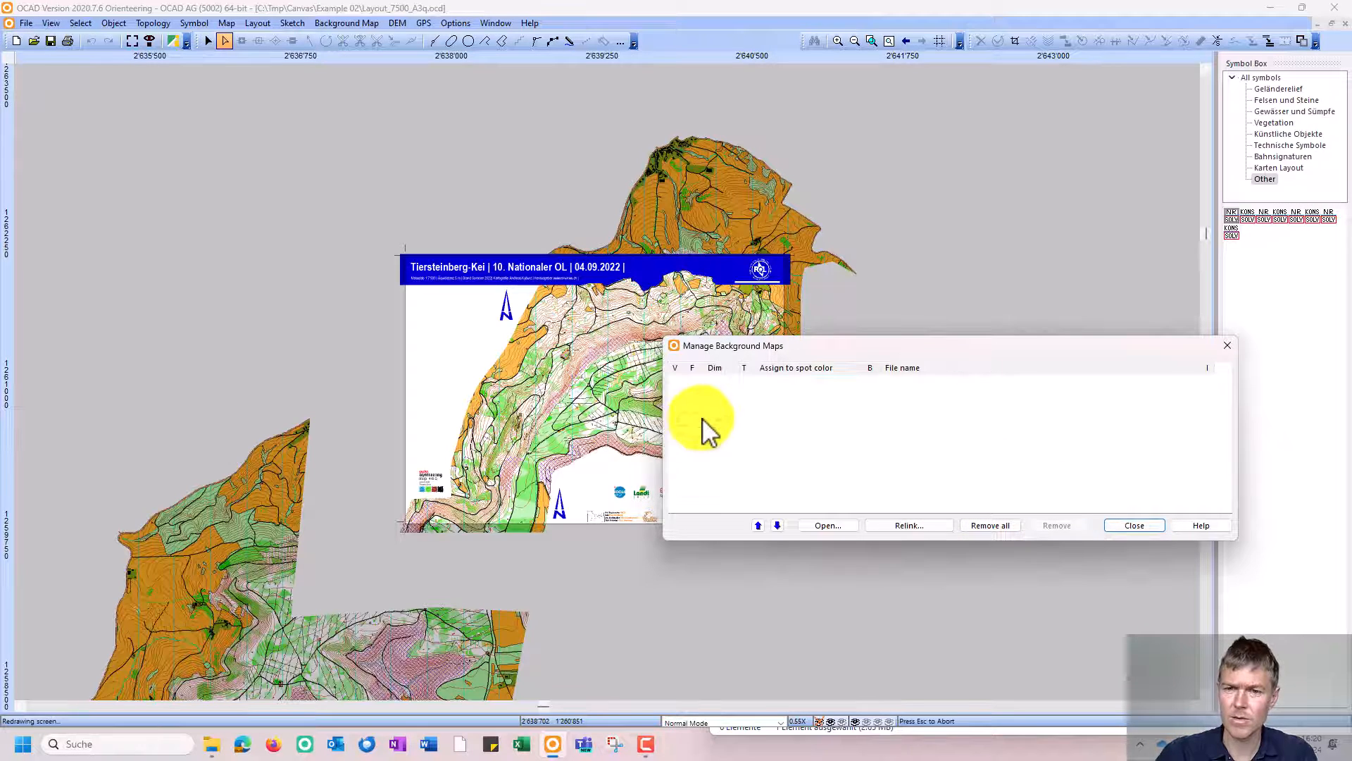
{"action": "left_click", "coordinate": [1135, 527]}
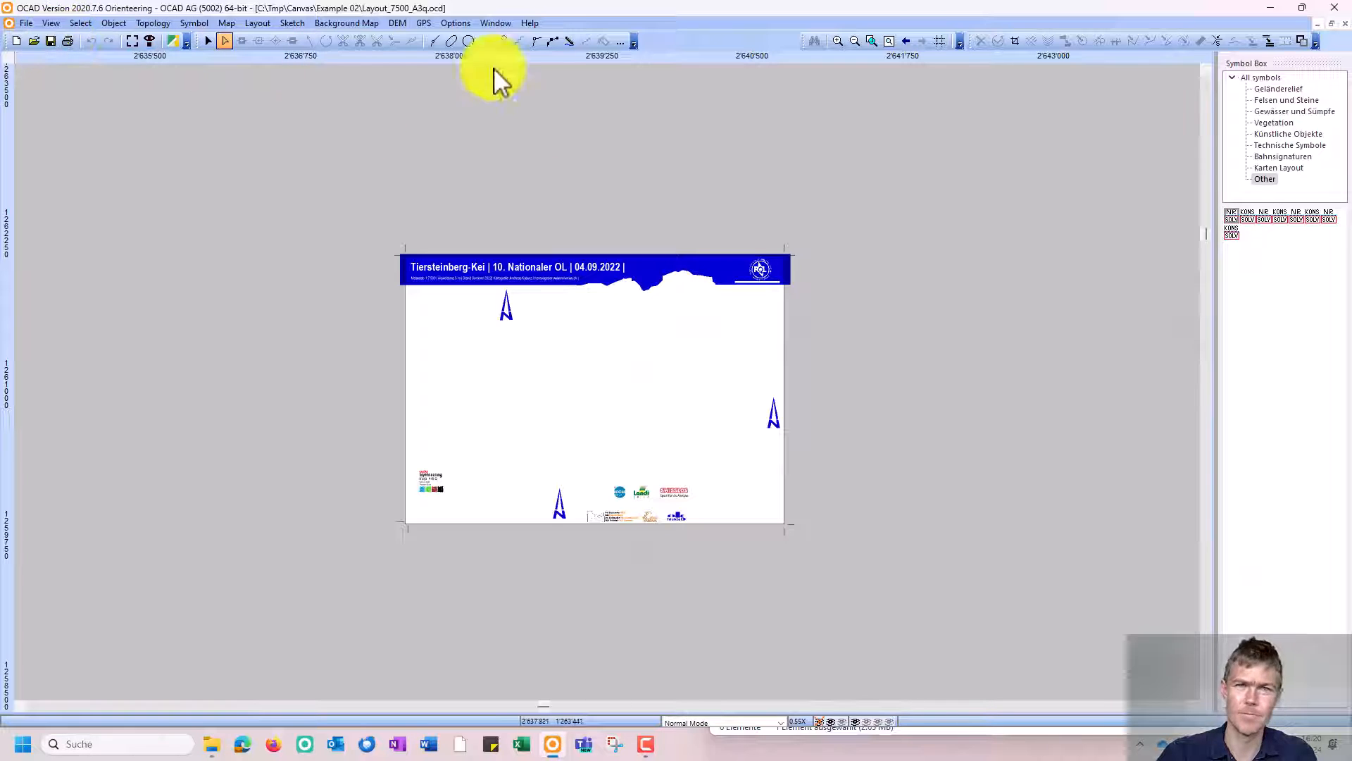
Step: Close Layout_7500_A3q.ocd, open the course setting file Bahnen_NatOL_Tiersteinberg.ocd and view its overlapping layouts in full
{"action": "left_click", "coordinate": [1345, 24]}
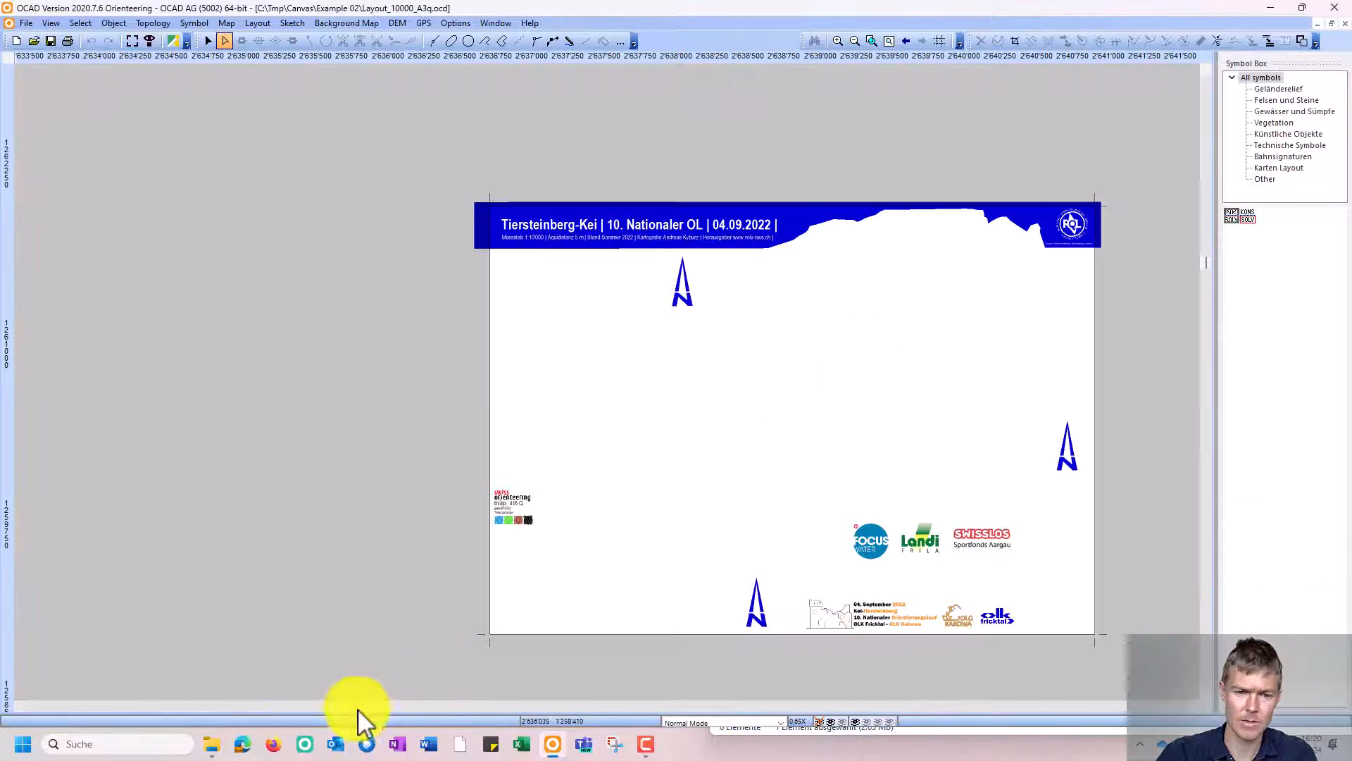
{"action": "left_click", "coordinate": [211, 744]}
{"action": "left_click_drag", "start_coordinate": [785, 369], "coordinate": [435, 380]}
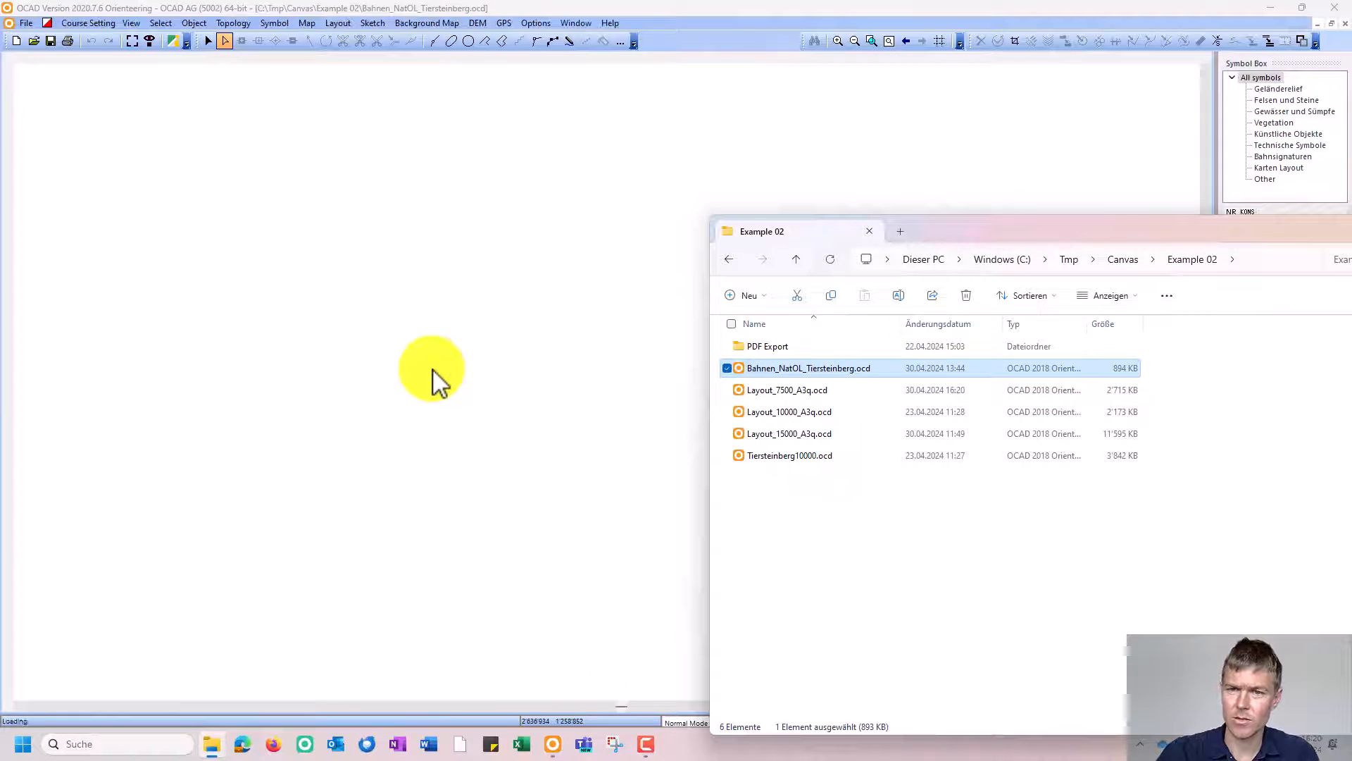
{"action": "left_click", "coordinate": [770, 10]}
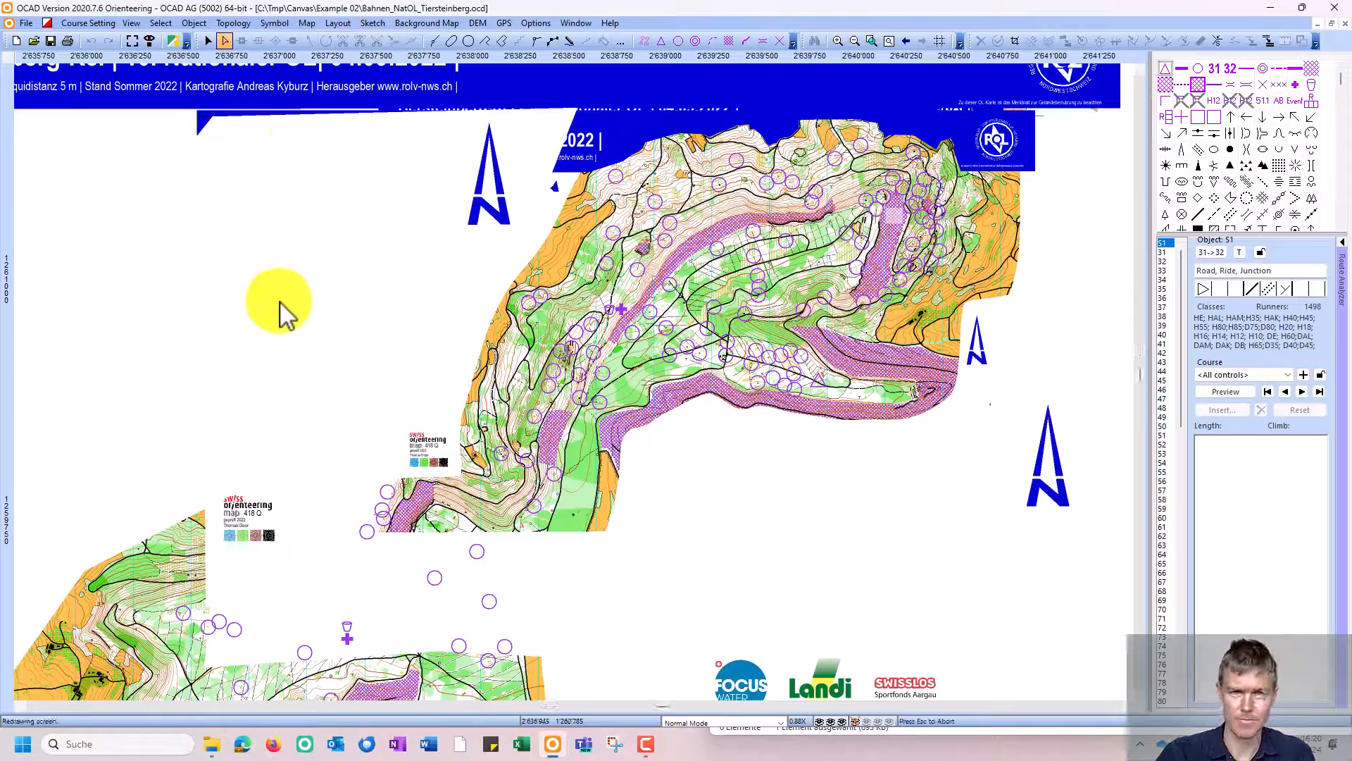
{"action": "scroll", "coordinate": [313, 303], "scroll_direction": "down", "scroll_amount": 1}
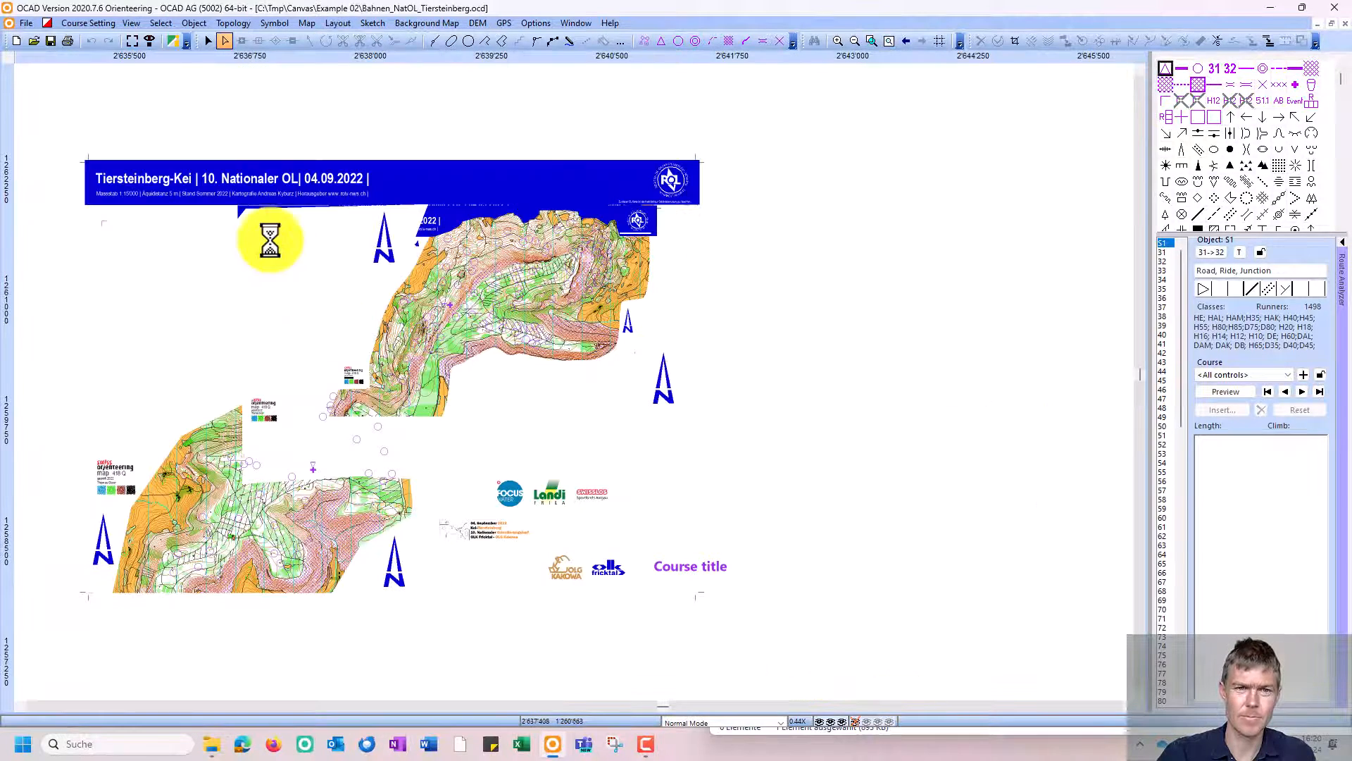
Step: Open the list of courses, enlarge it to review all courses and their class-independent data, and close it
{"action": "left_click", "coordinate": [88, 24]}
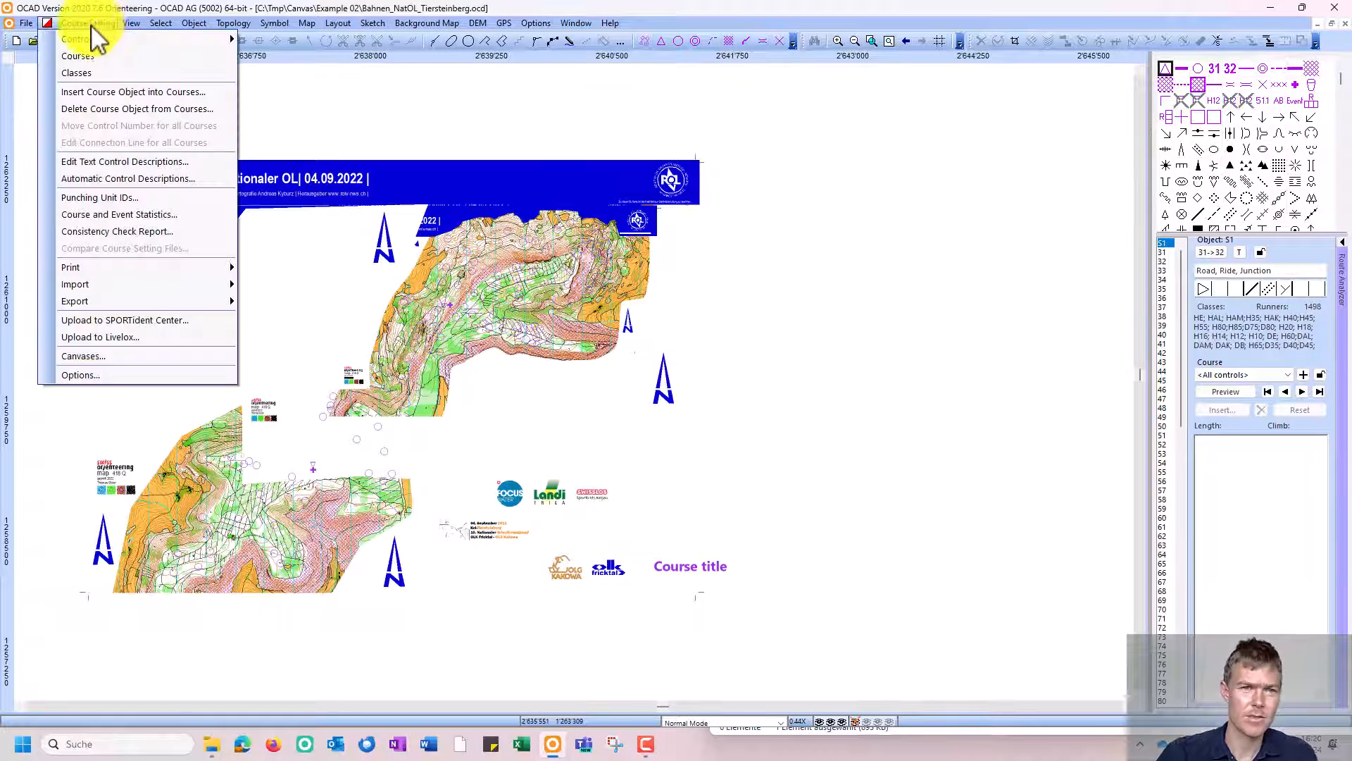
{"action": "left_click", "coordinate": [98, 57]}
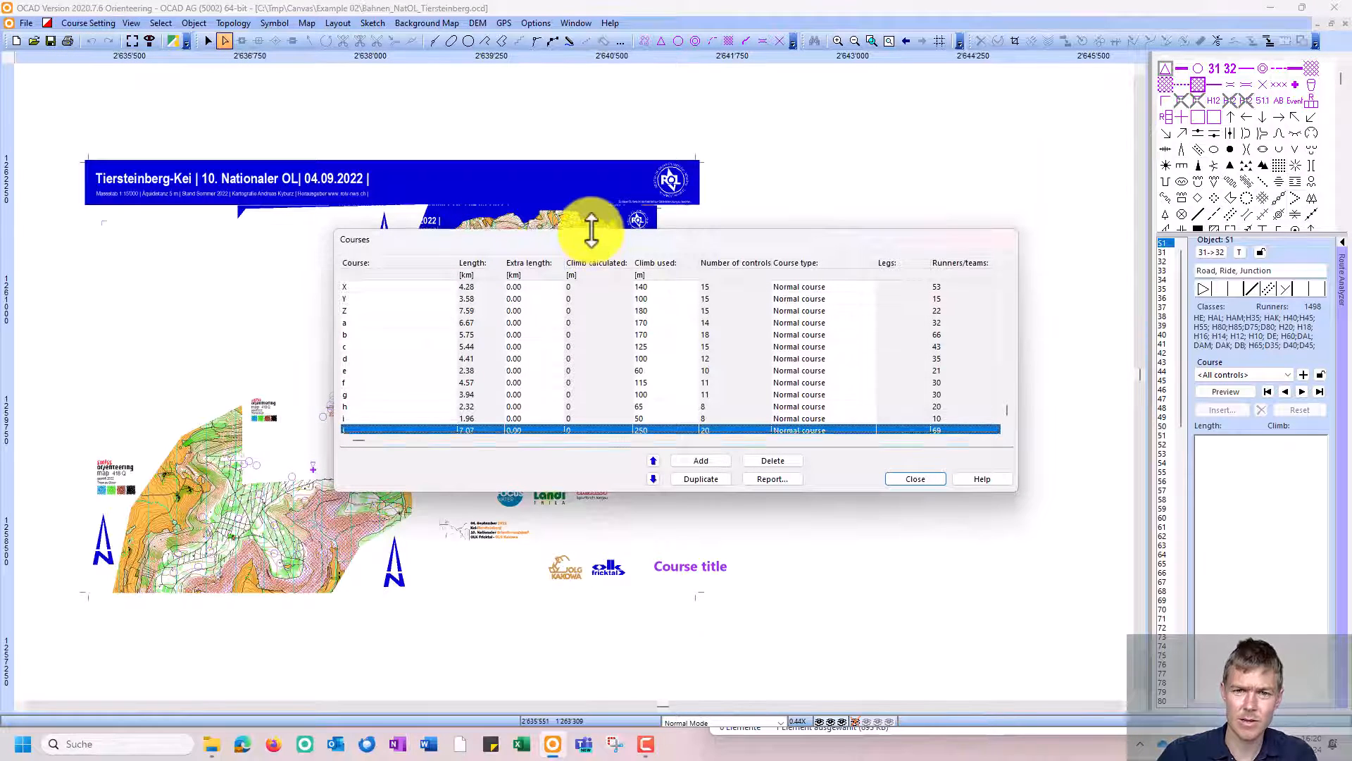
{"action": "left_click_drag", "start_coordinate": [591, 233], "coordinate": [591, 131]}
{"action": "left_click_drag", "start_coordinate": [453, 492], "coordinate": [447, 704]}
{"action": "left_click_drag", "start_coordinate": [582, 169], "coordinate": [255, 169]}
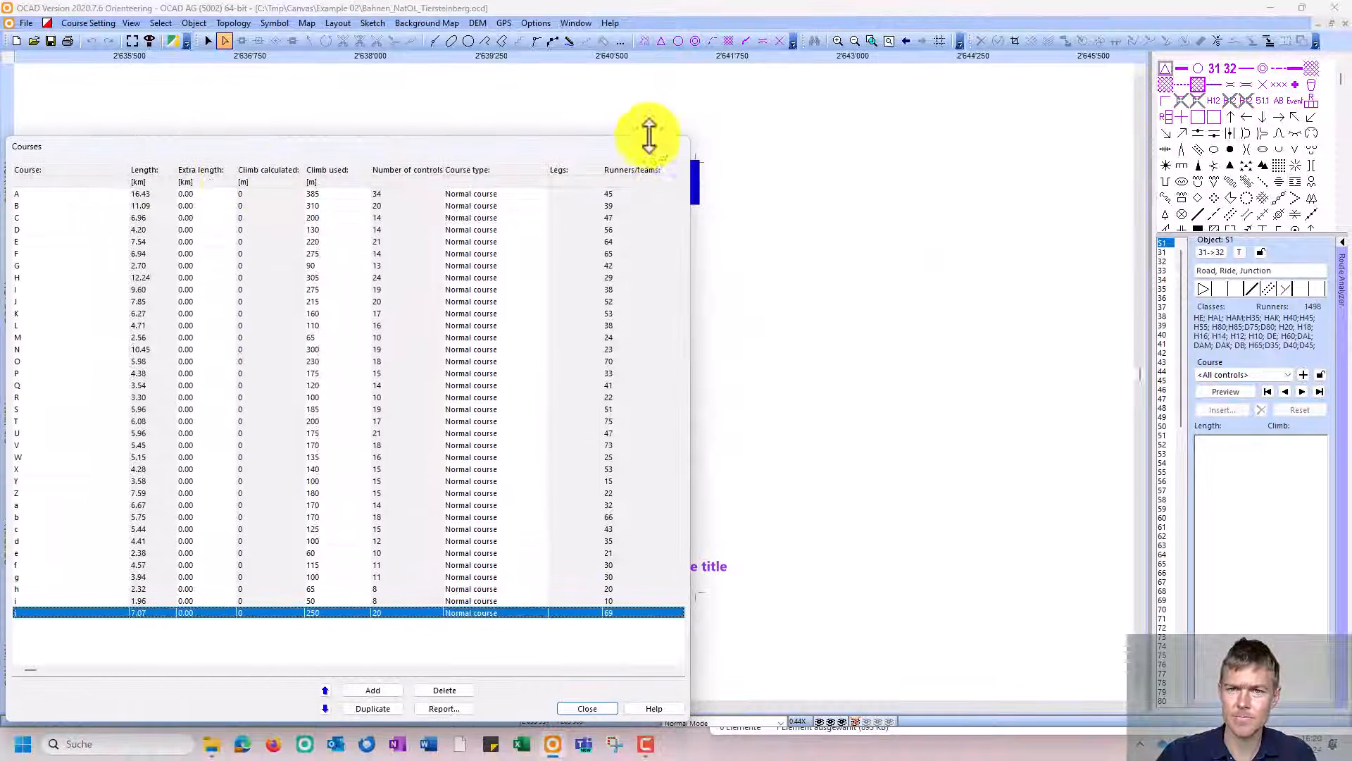
{"action": "left_click_drag", "start_coordinate": [624, 145], "coordinate": [719, 141]}
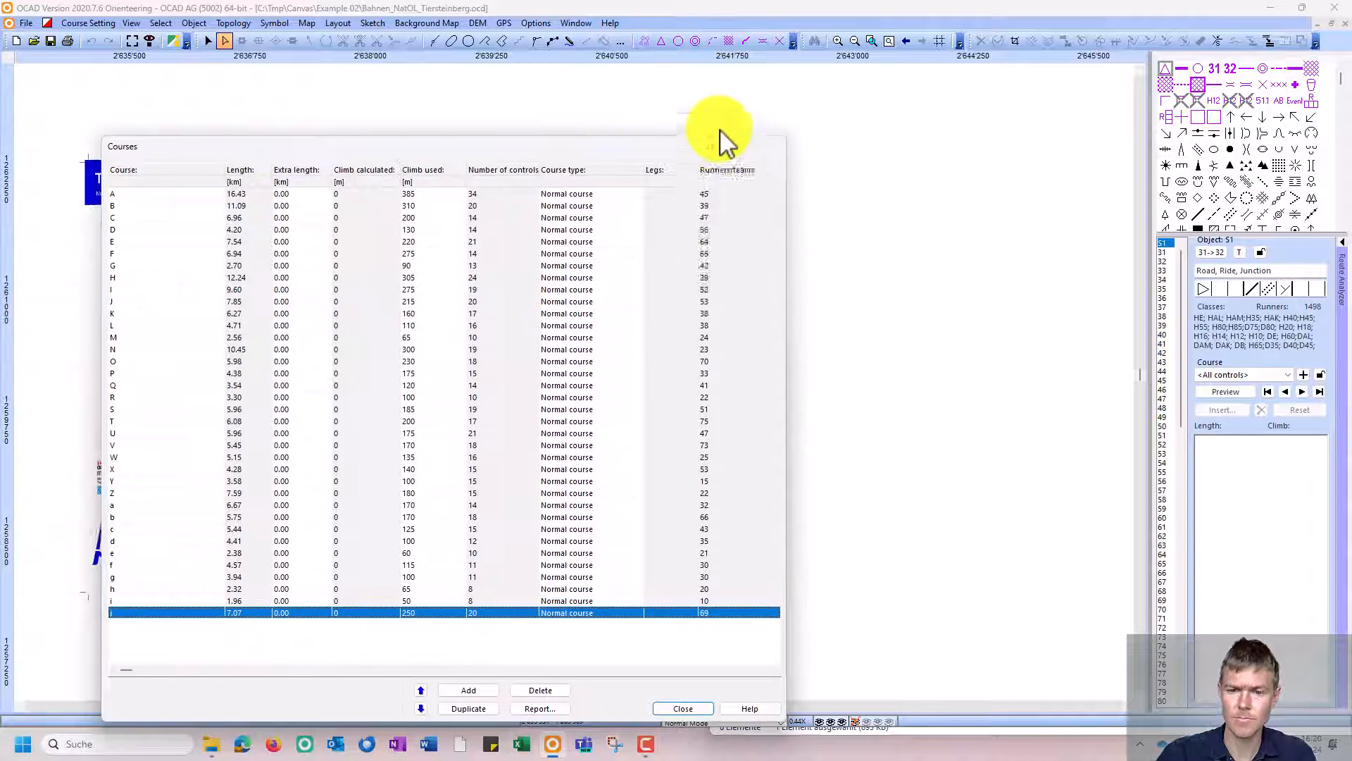
{"action": "left_click", "coordinate": [683, 708]}
Step: Open the list of classes, enlarge it to review which course each class runs, and close it without changes
{"action": "left_click", "coordinate": [88, 23]}
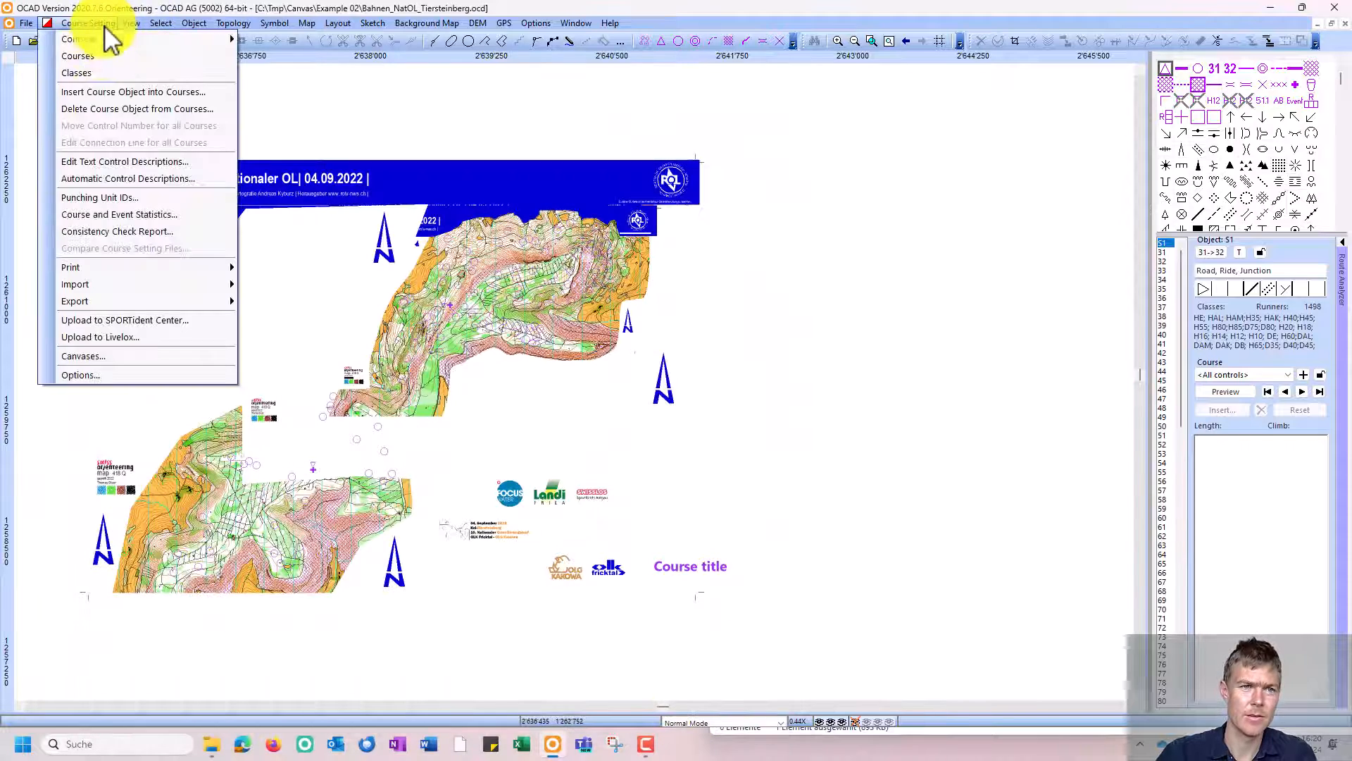
{"action": "left_click", "coordinate": [84, 72]}
{"action": "left_click_drag", "start_coordinate": [519, 254], "coordinate": [531, 102]}
{"action": "left_click_drag", "start_coordinate": [552, 469], "coordinate": [571, 714]}
{"action": "left_click_drag", "start_coordinate": [589, 104], "coordinate": [589, 78]}
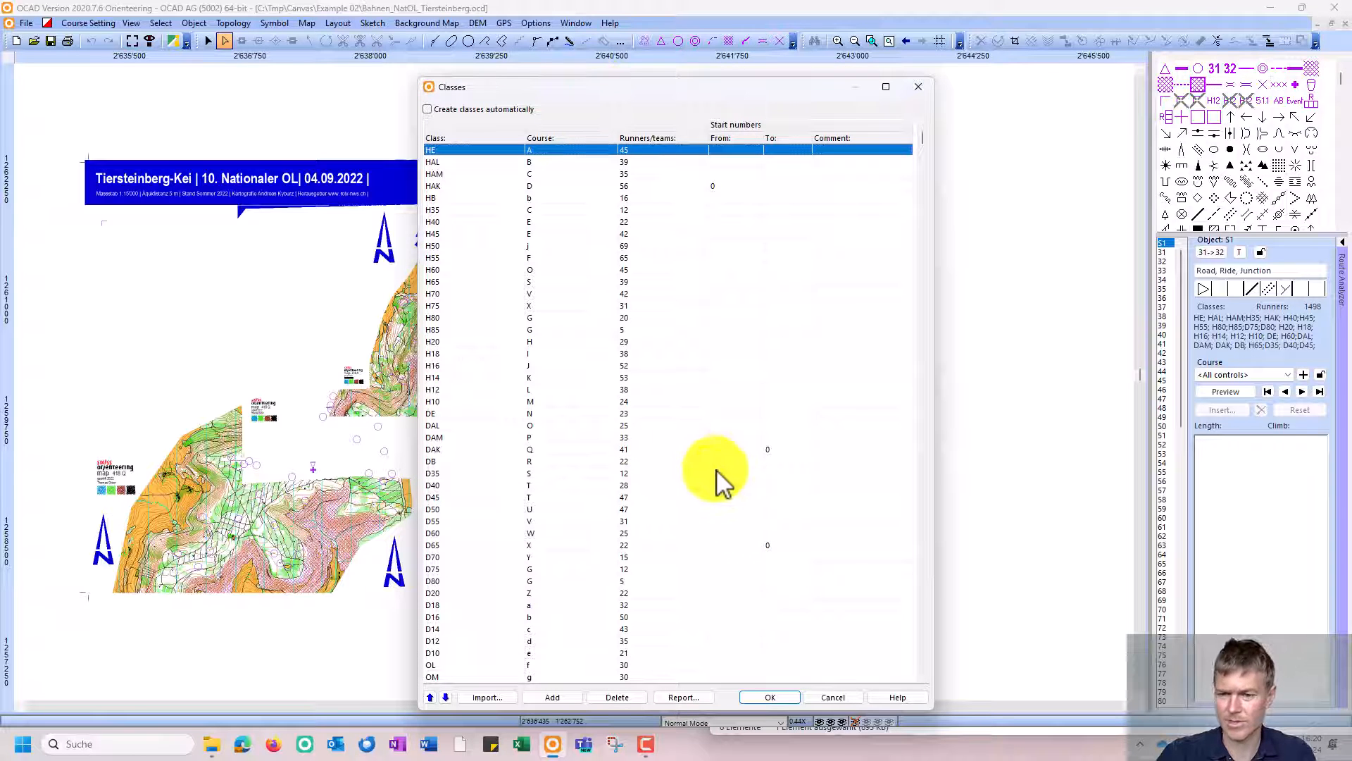
{"action": "left_click", "coordinate": [835, 697]}
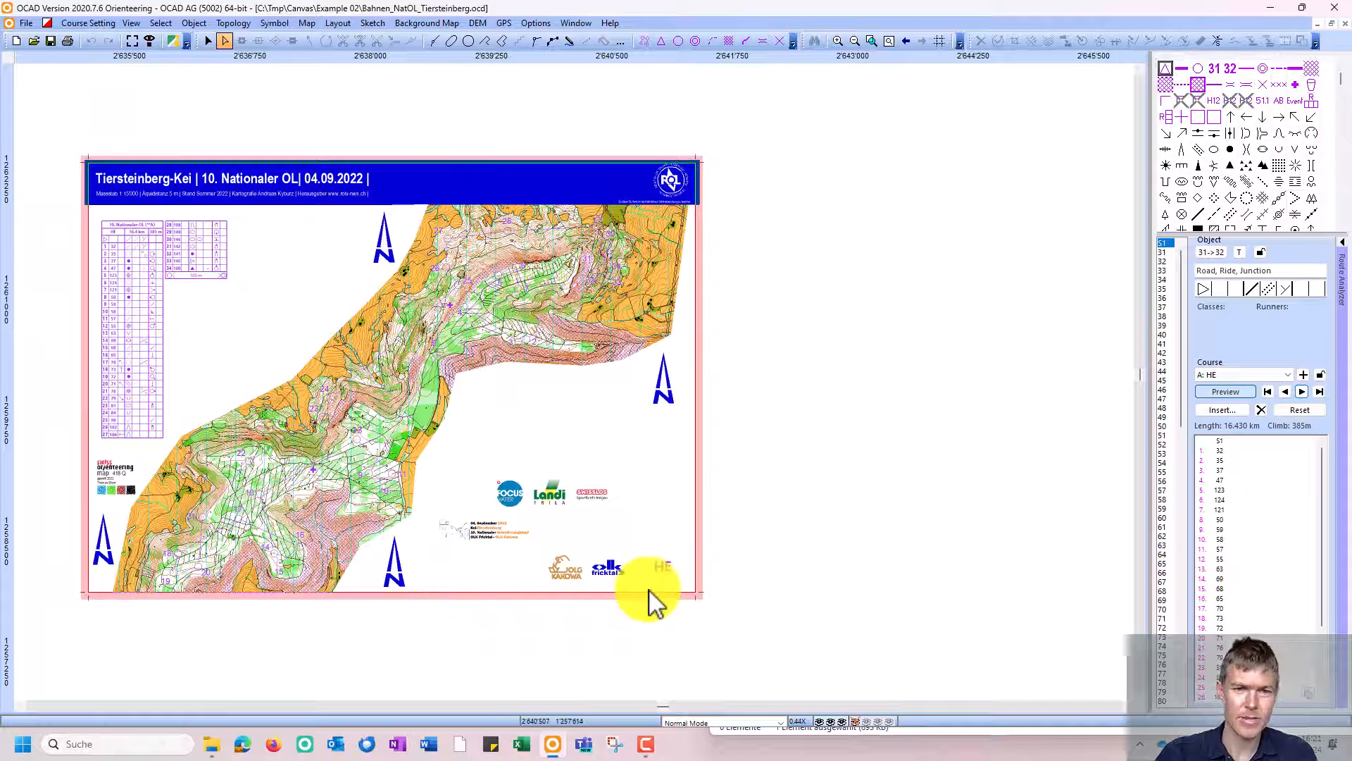
Step: Preview courses J: H16, K: H14 and G: H80-H85-D75-D80 to compare the layout used for each map scale
{"action": "left_click", "coordinate": [1257, 375]}
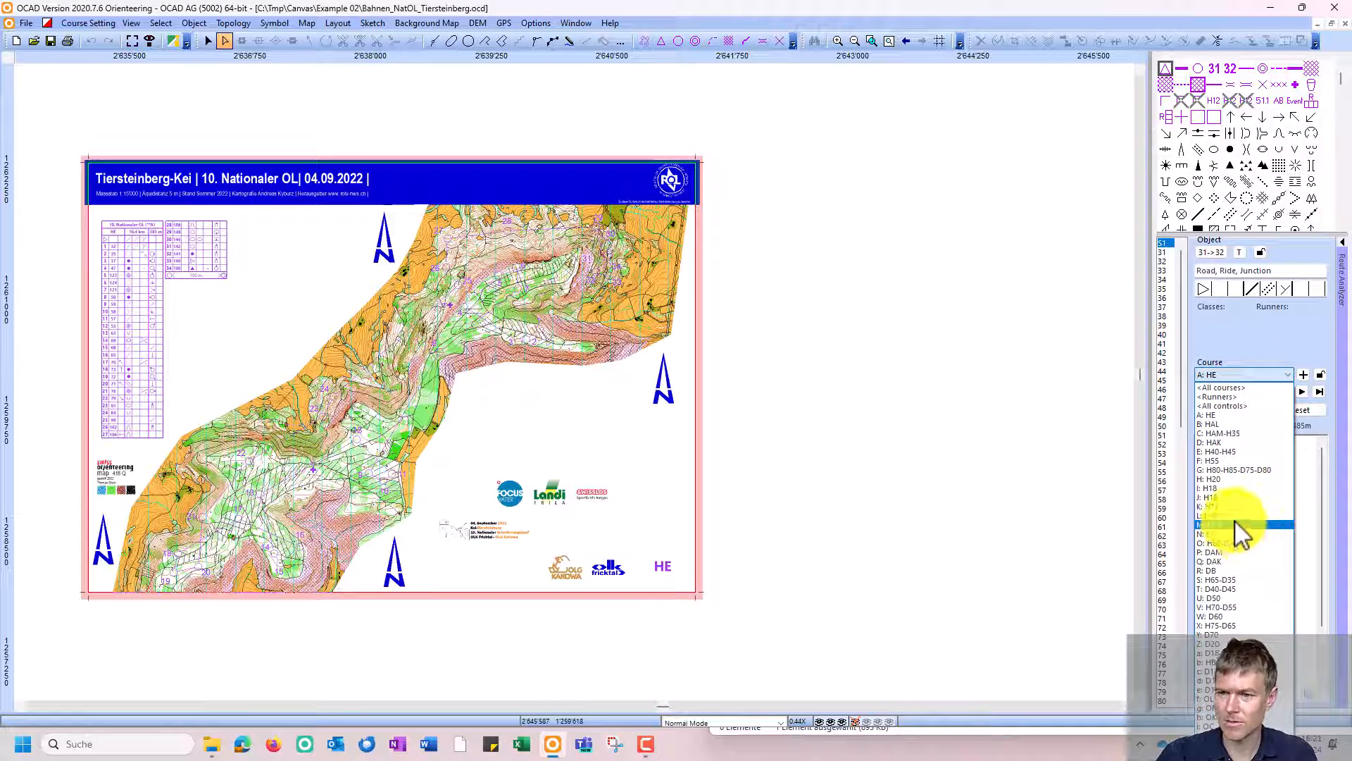
{"action": "left_click", "coordinate": [1234, 498]}
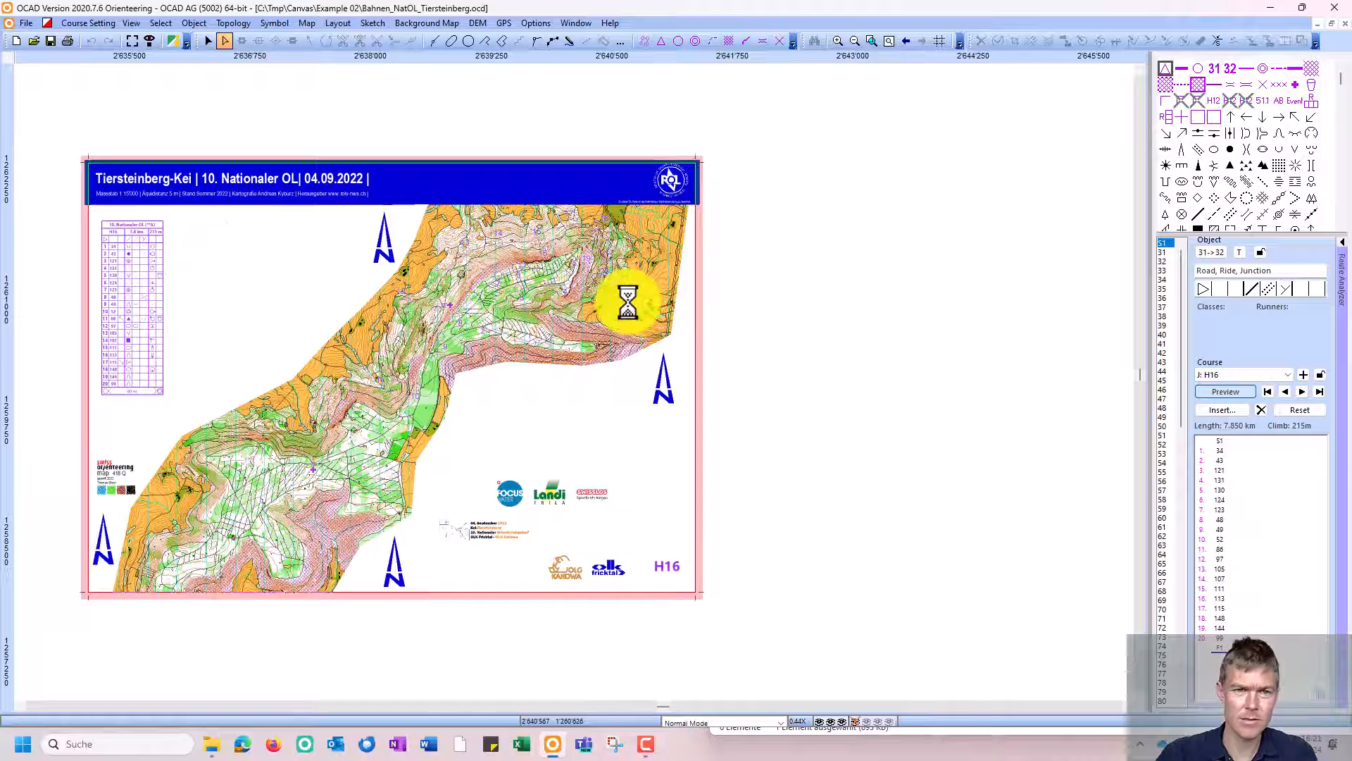
{"action": "left_click", "coordinate": [1303, 392]}
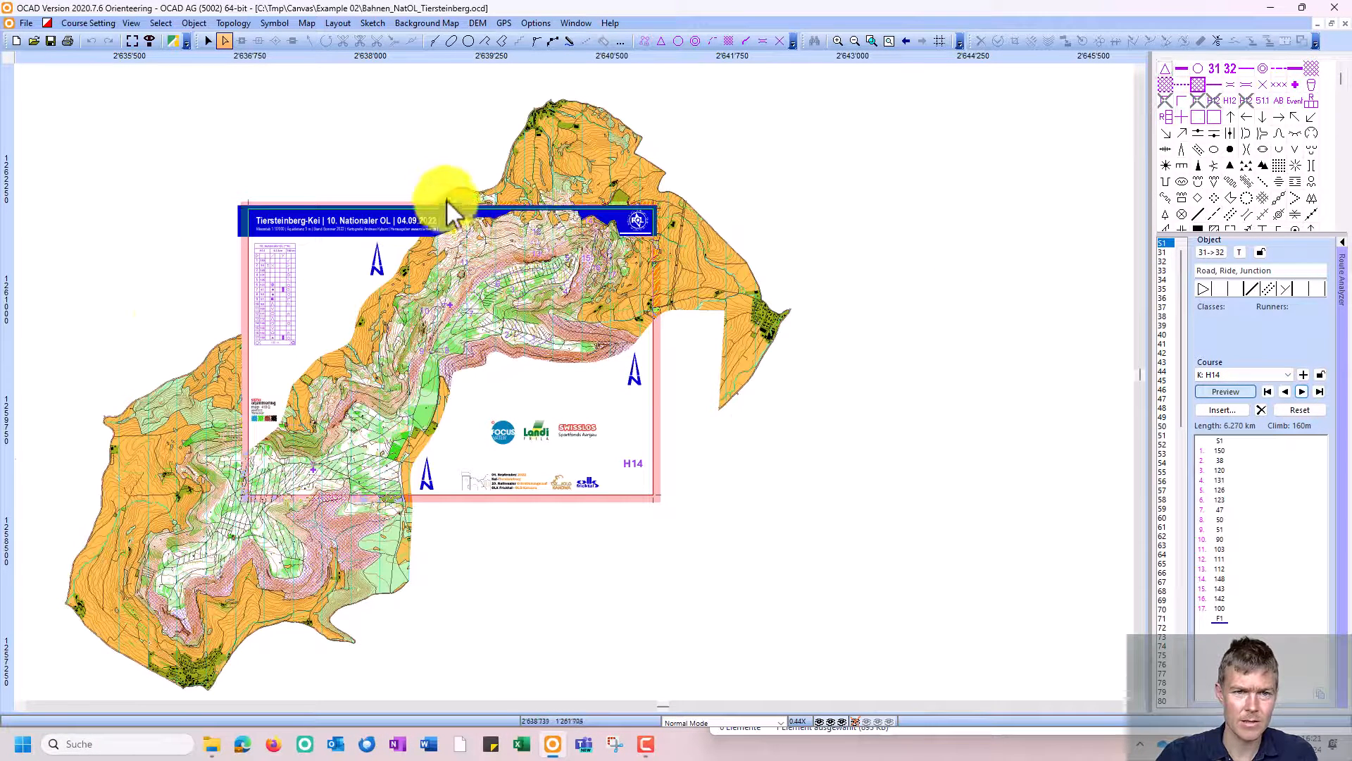
{"action": "left_click", "coordinate": [1279, 374]}
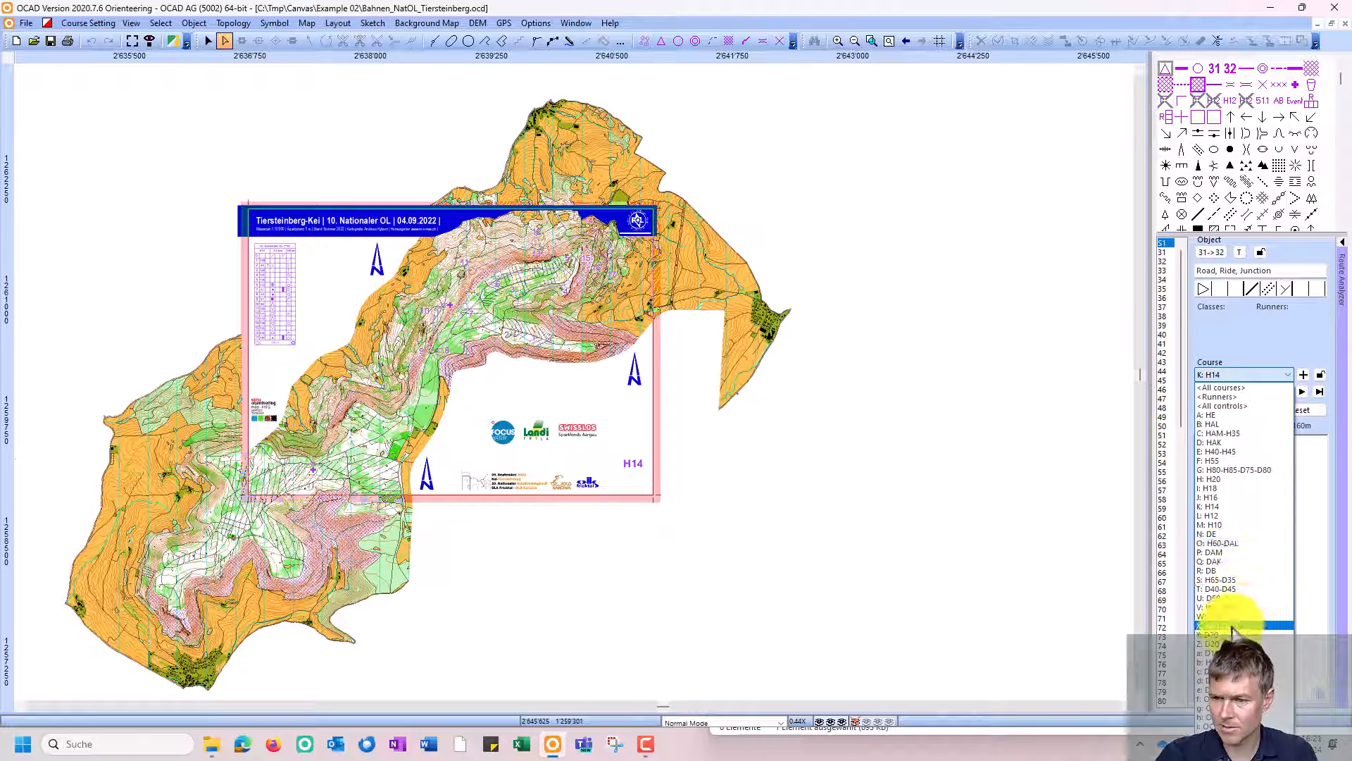
{"action": "left_click", "coordinate": [1236, 470]}
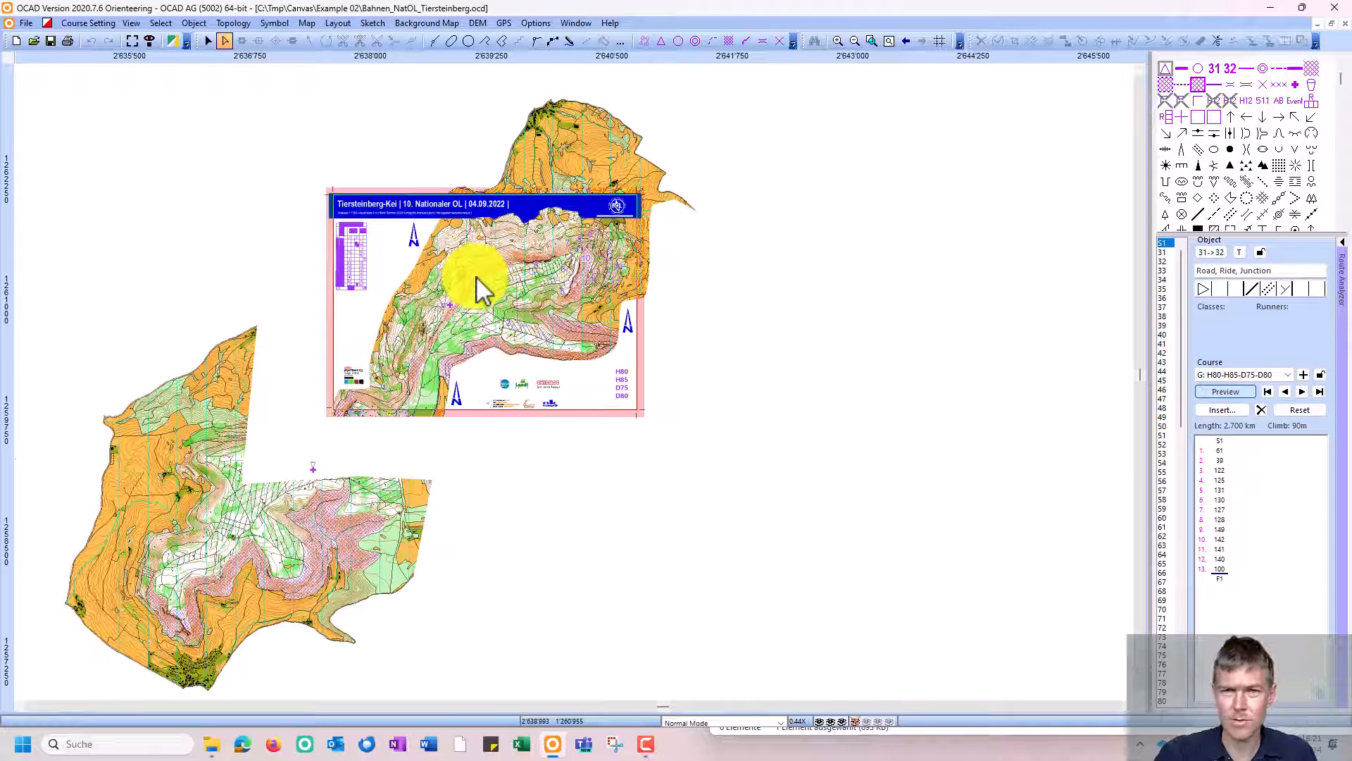
{"action": "scroll", "coordinate": [194, 196], "scroll_direction": "up", "scroll_amount": 1}
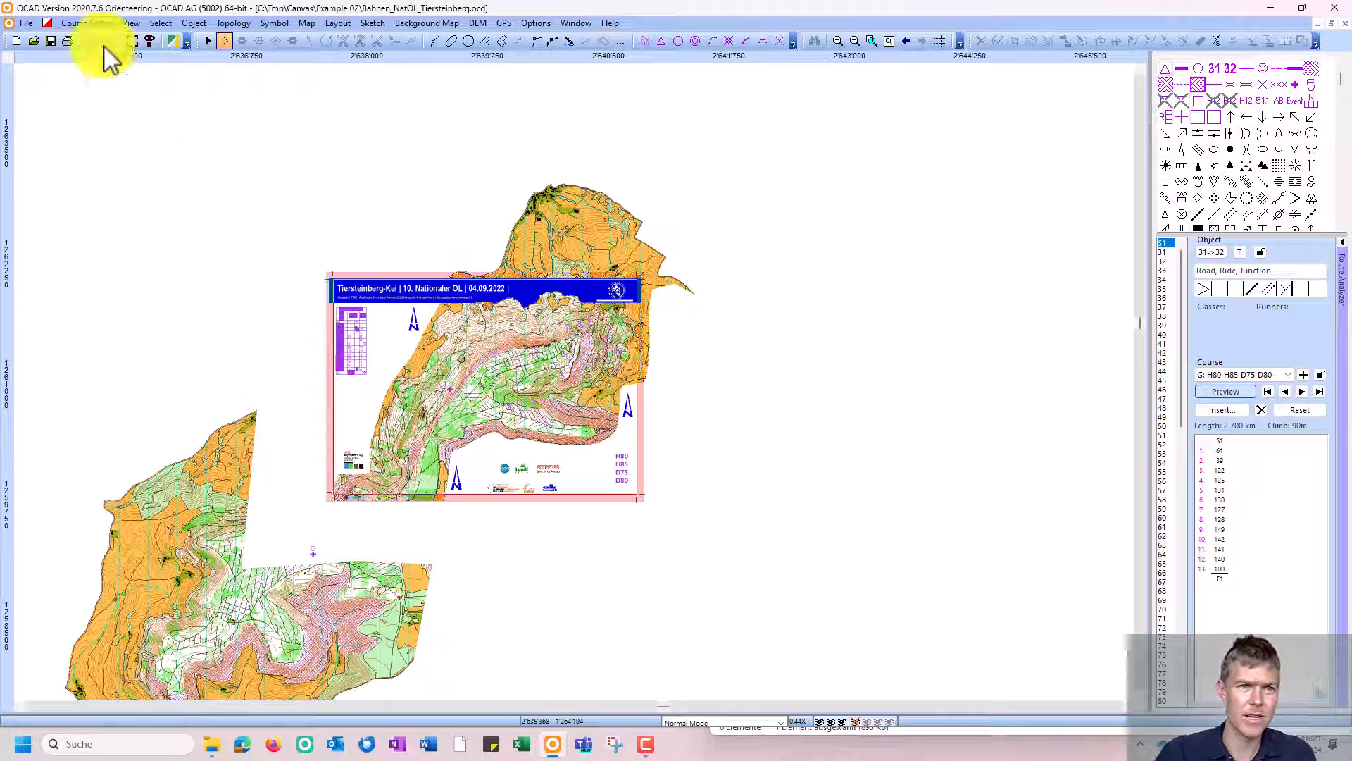
Step: Open the canvases settings and compare the export scale, extent and assigned classes of canvases 15000, 10000 and 7500
{"action": "left_click", "coordinate": [87, 24]}
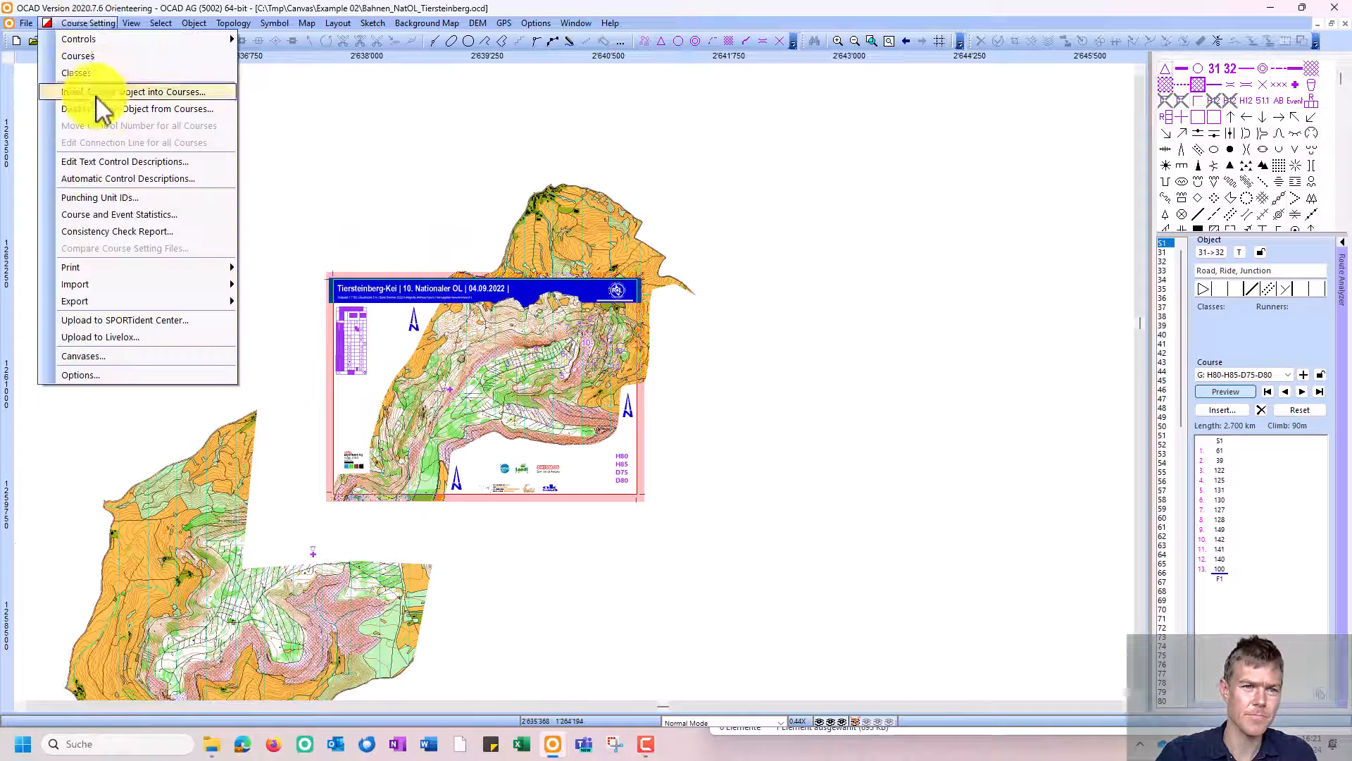
{"action": "left_click", "coordinate": [105, 354]}
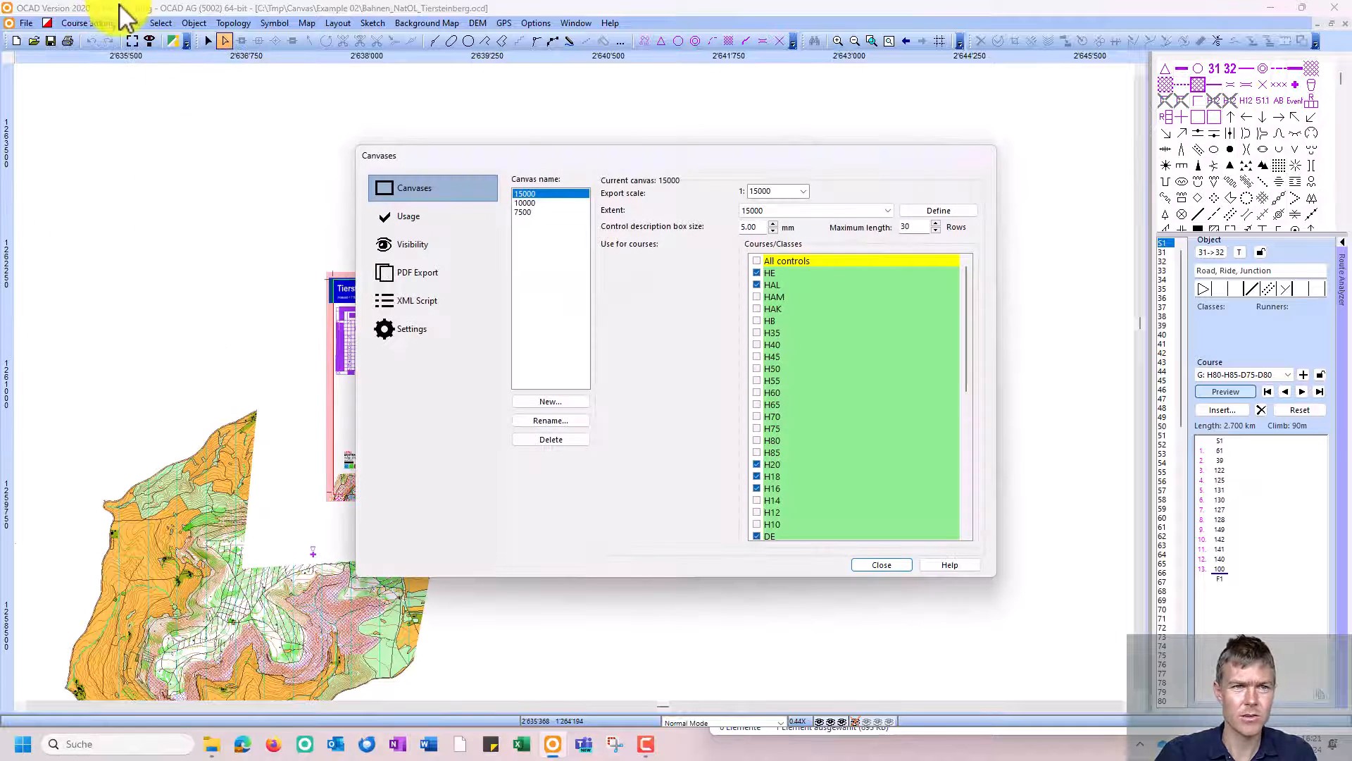
{"action": "left_click_drag", "start_coordinate": [562, 156], "coordinate": [506, 174]}
{"action": "left_click", "coordinate": [497, 212]}
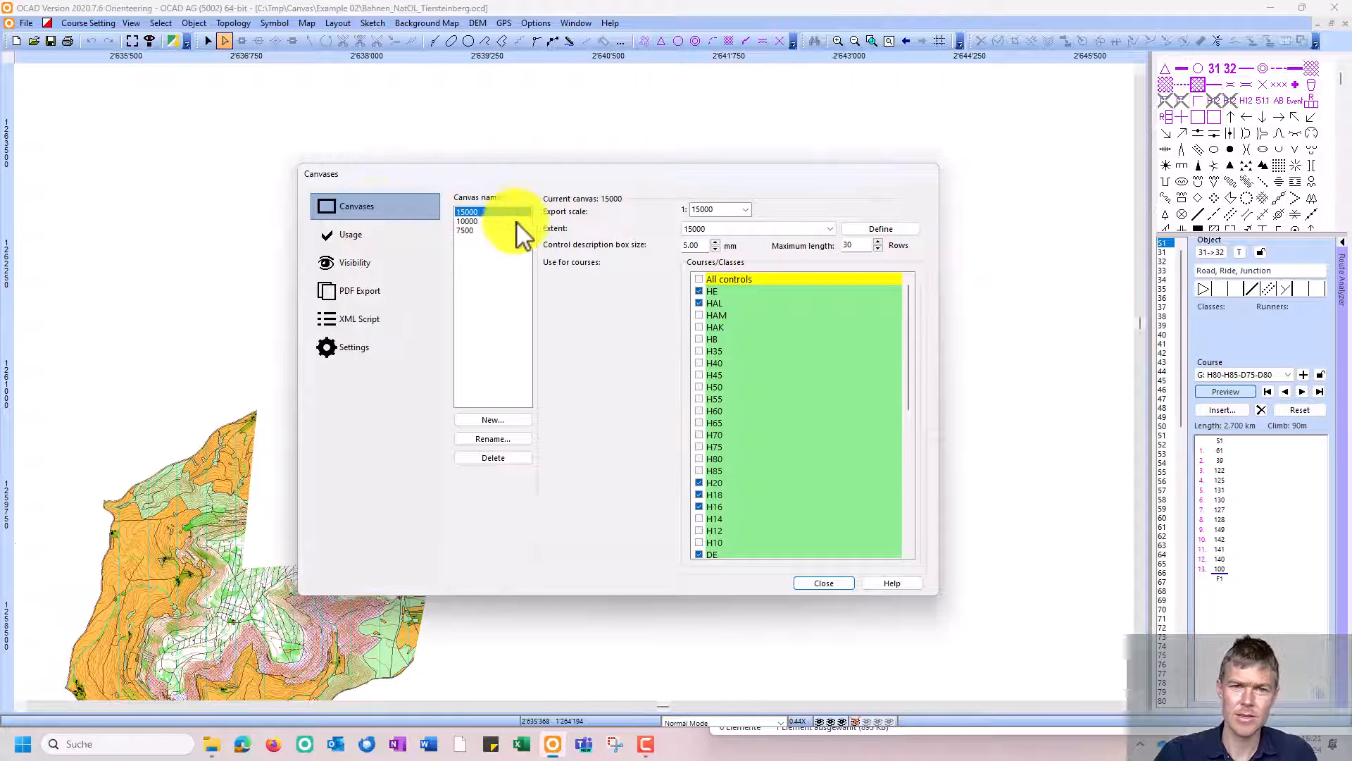
{"action": "left_click", "coordinate": [476, 221]}
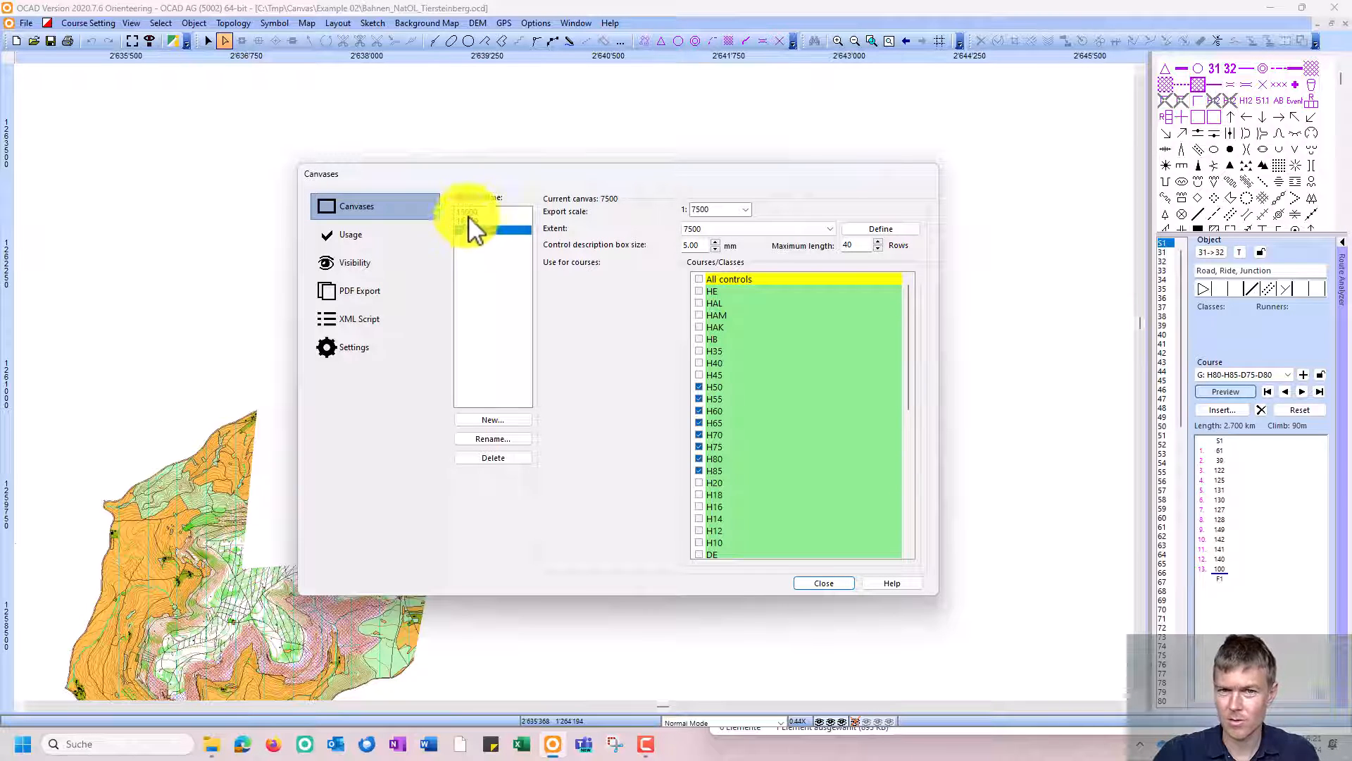
{"action": "left_click", "coordinate": [481, 212]}
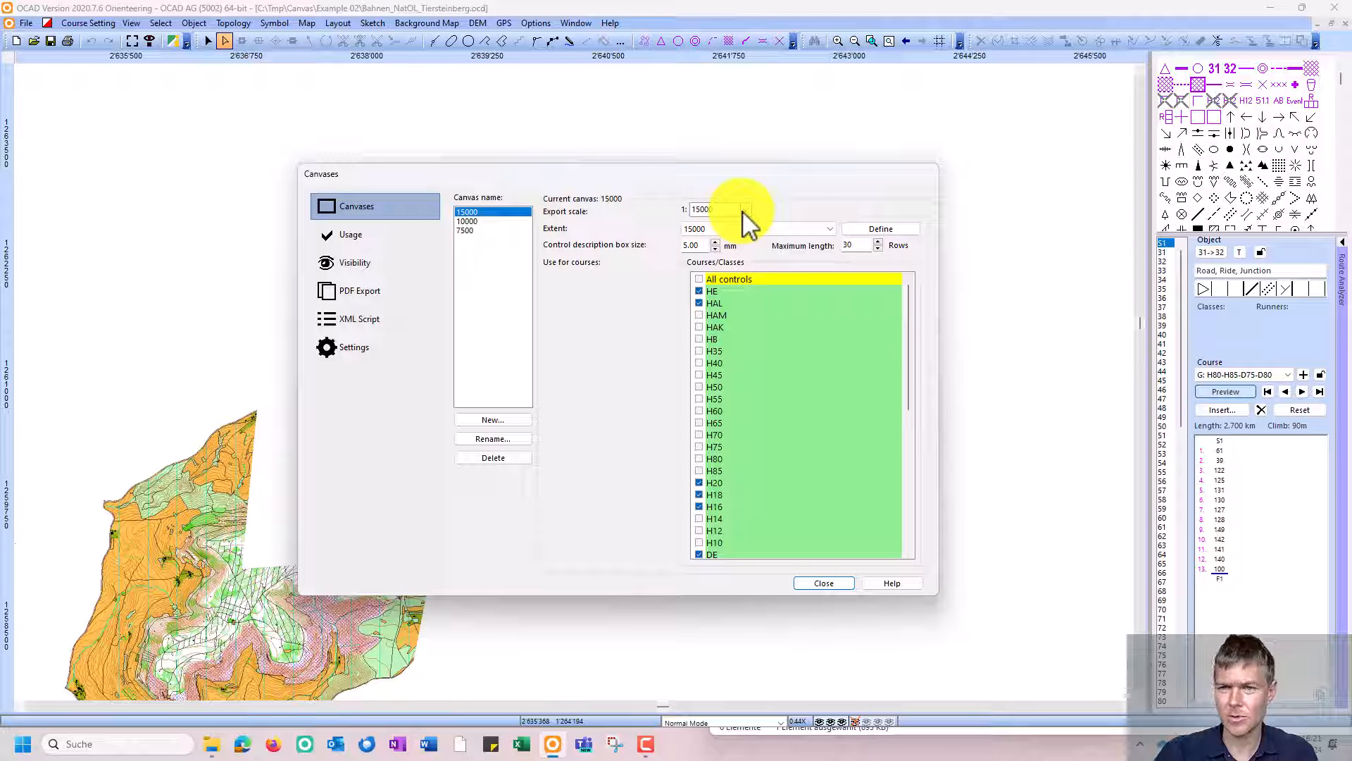
{"action": "left_click", "coordinate": [468, 221]}
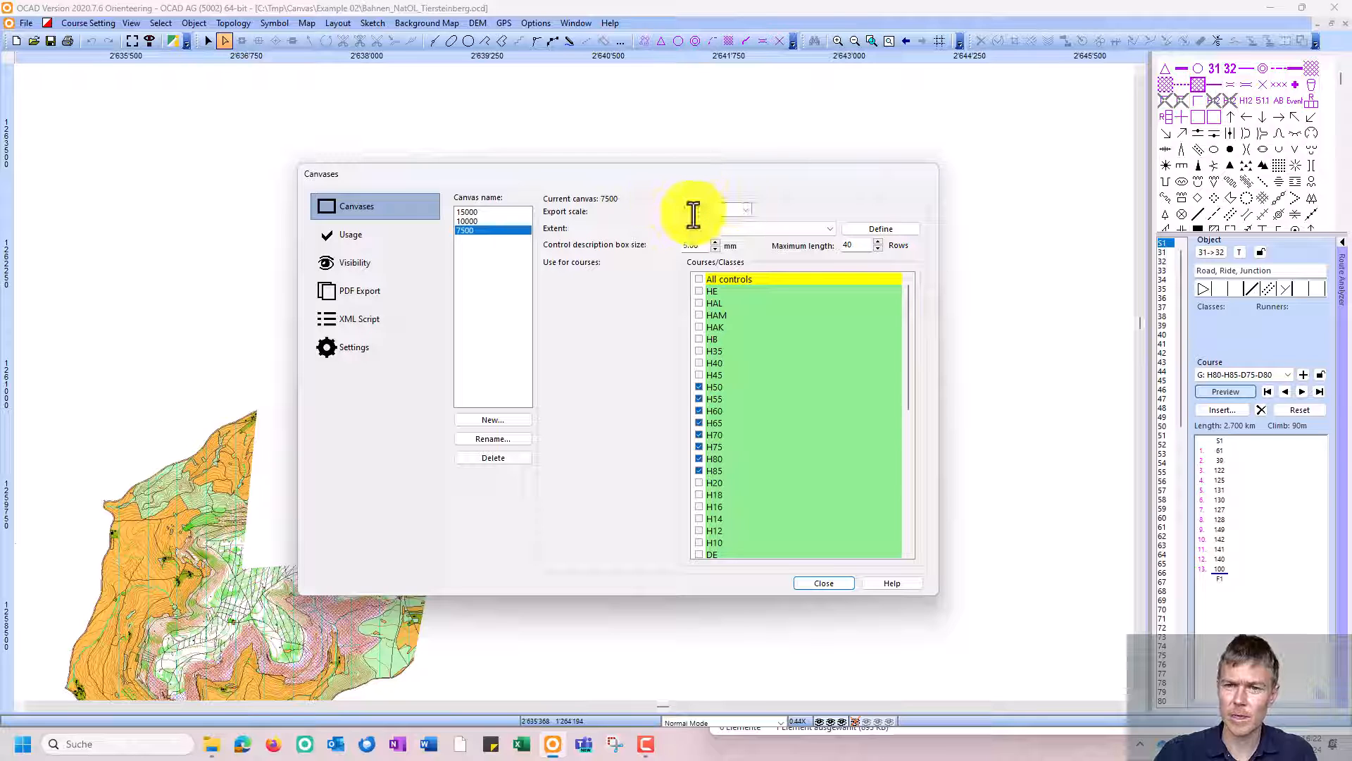
Step: Open the extent definition of canvas 7500, set its paper format to A3 Landscape and move the frame over the 1:7500 layout
{"action": "left_click", "coordinate": [880, 230]}
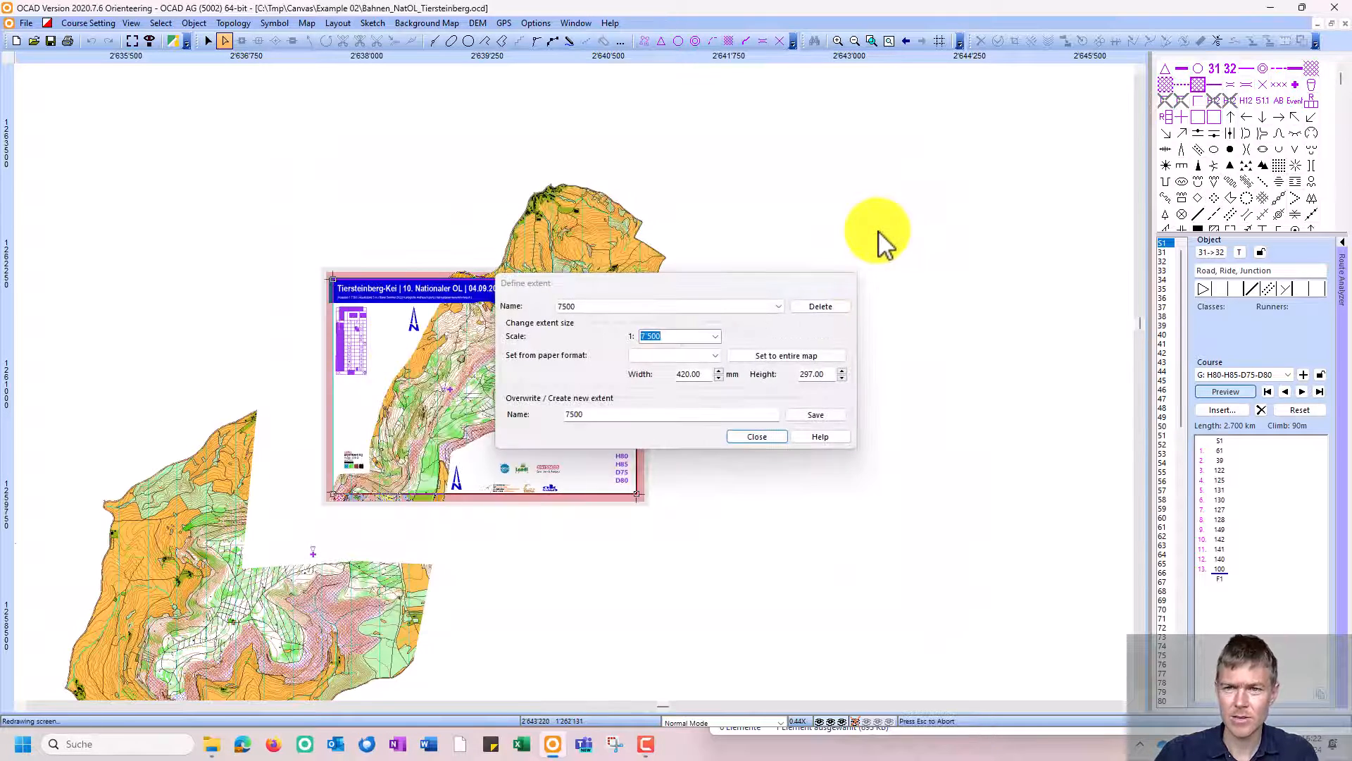
{"action": "left_click_drag", "start_coordinate": [697, 284], "coordinate": [882, 267]}
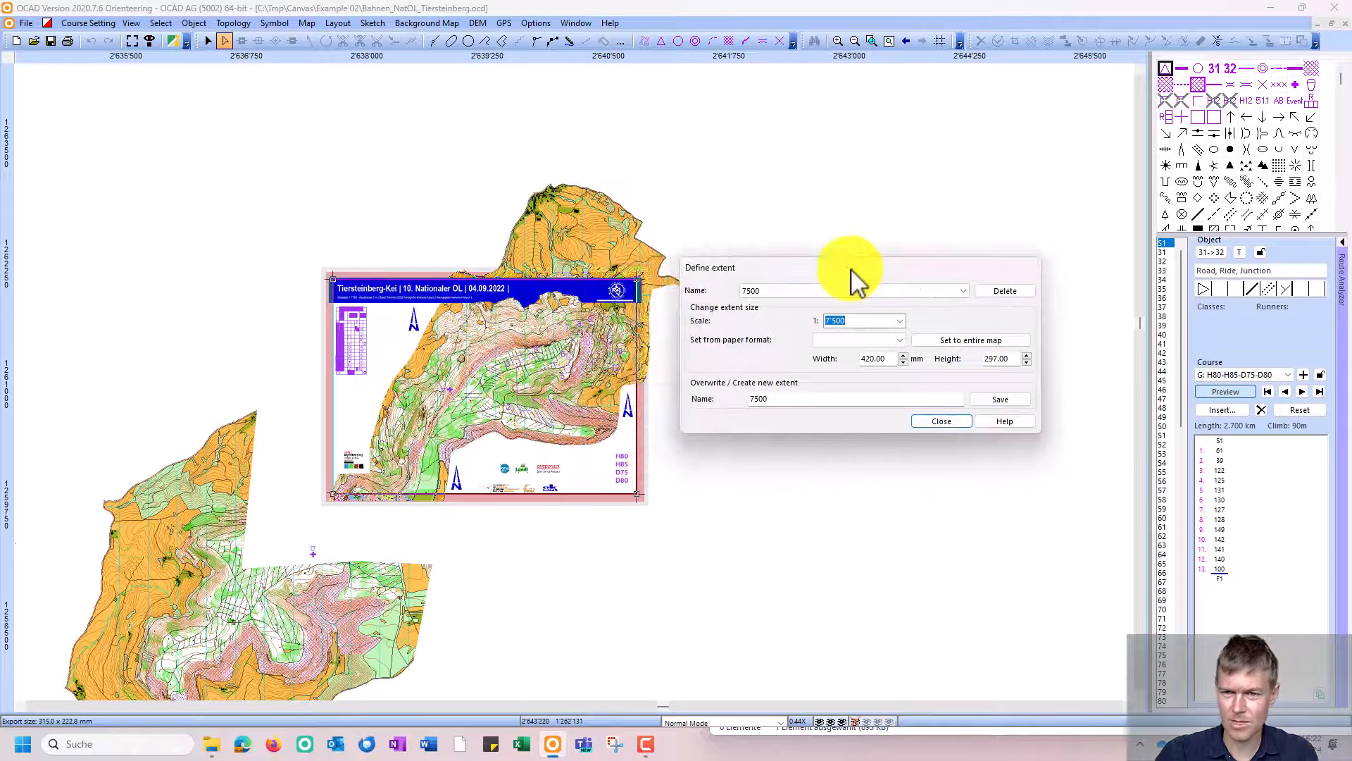
{"action": "left_click", "coordinate": [891, 341]}
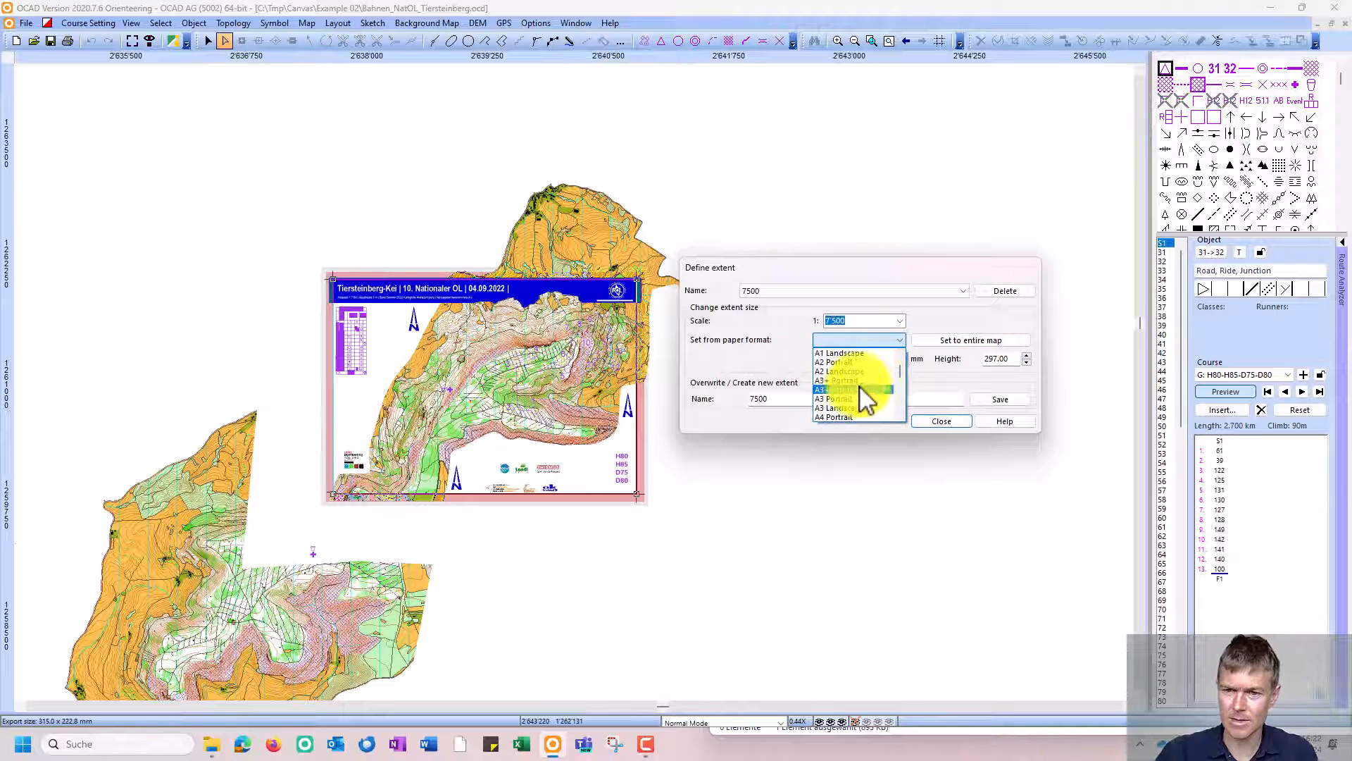
{"action": "left_click", "coordinate": [854, 409]}
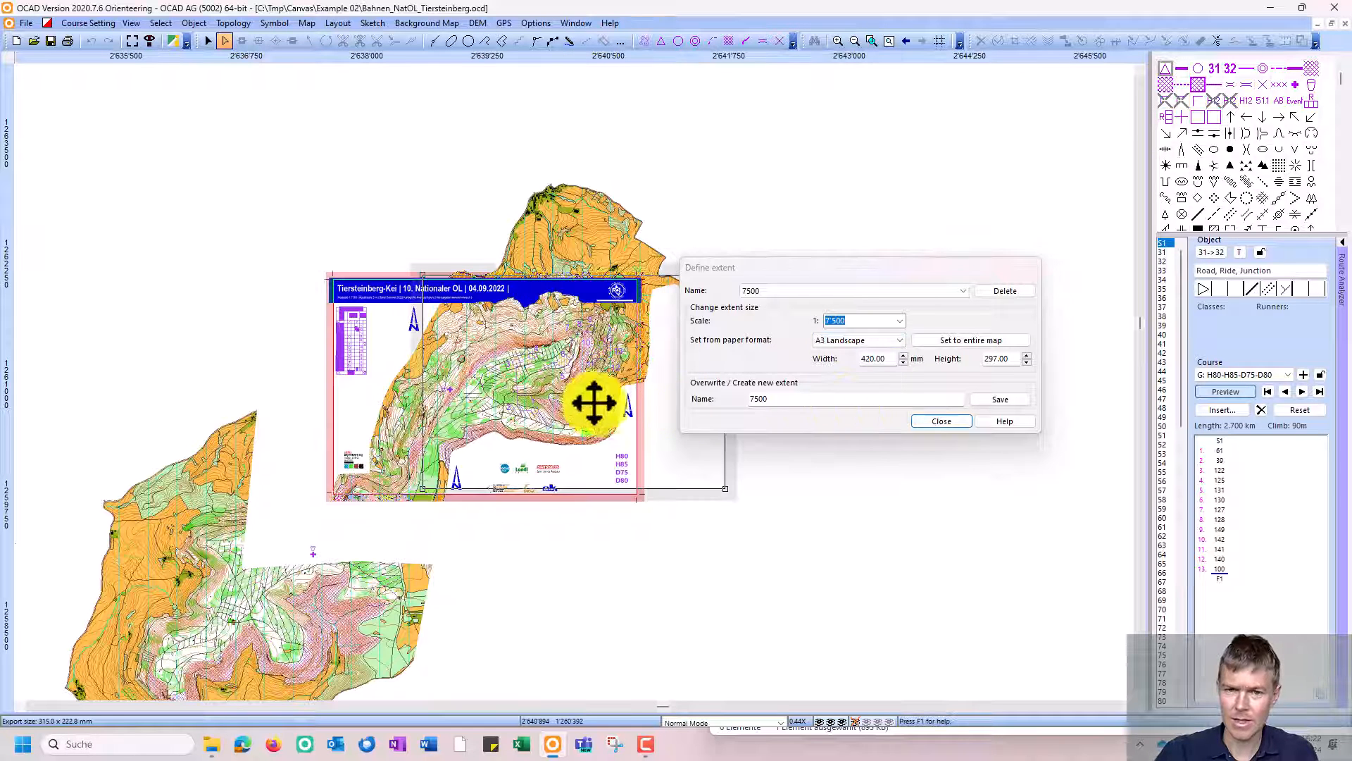
{"action": "left_click_drag", "start_coordinate": [534, 401], "coordinate": [511, 393]}
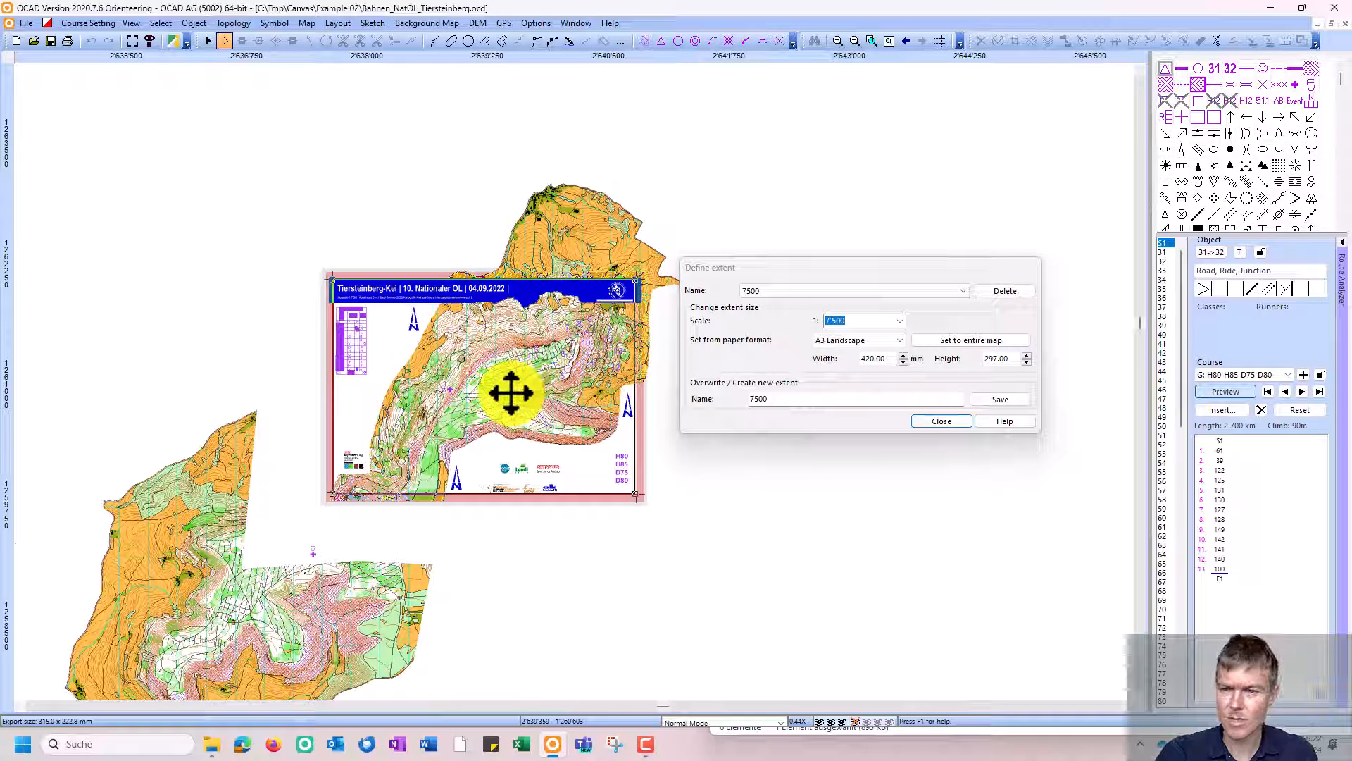
Step: View the extents 15000, 10000 and 7500 on the map and close the extent definition without saving
{"action": "left_click", "coordinate": [815, 291]}
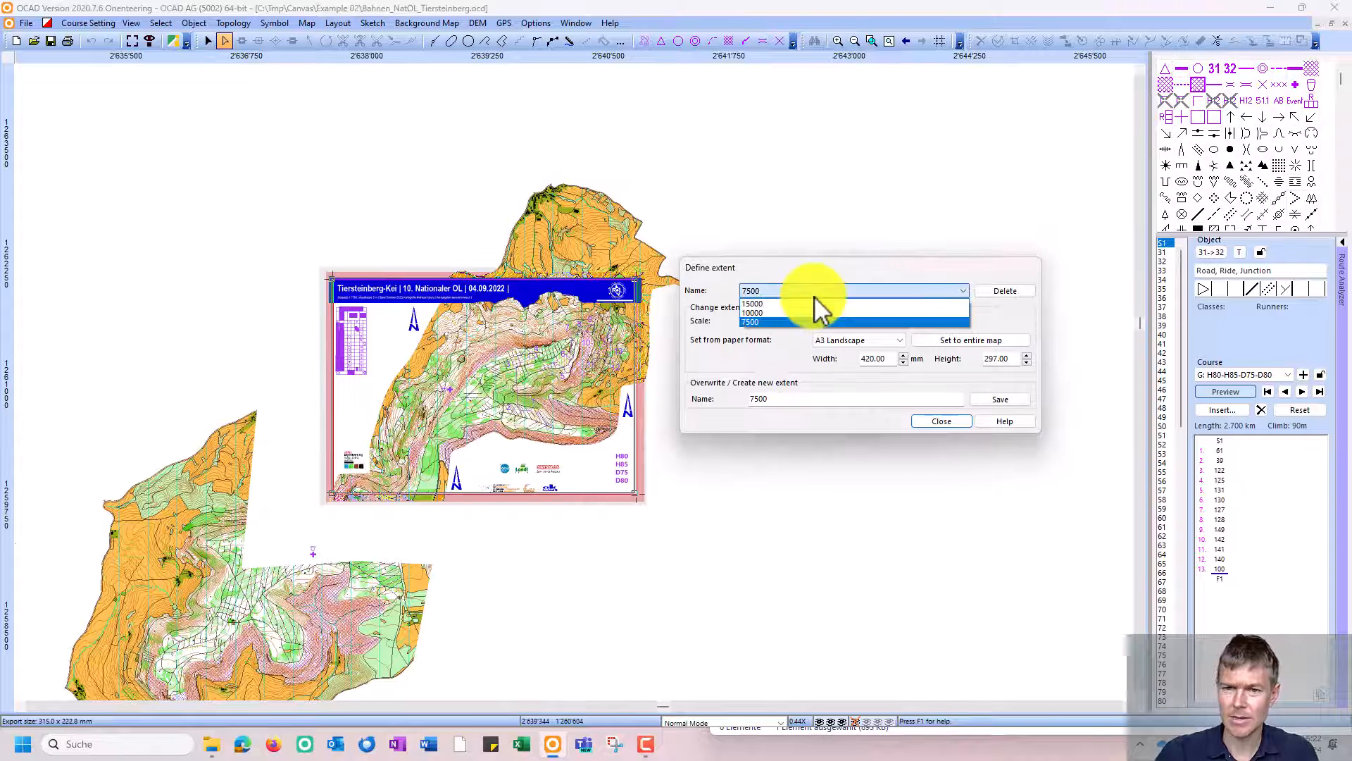
{"action": "left_click", "coordinate": [801, 303]}
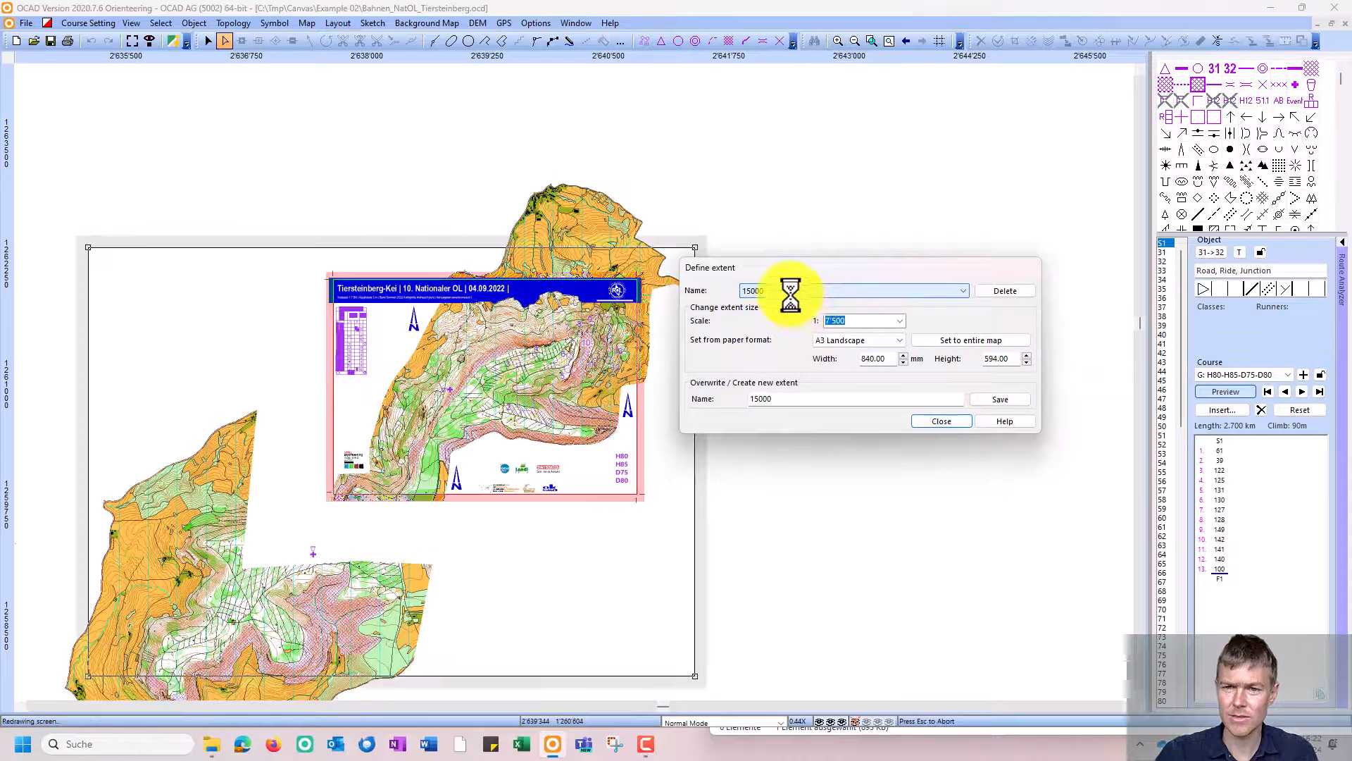
{"action": "left_click", "coordinate": [789, 291]}
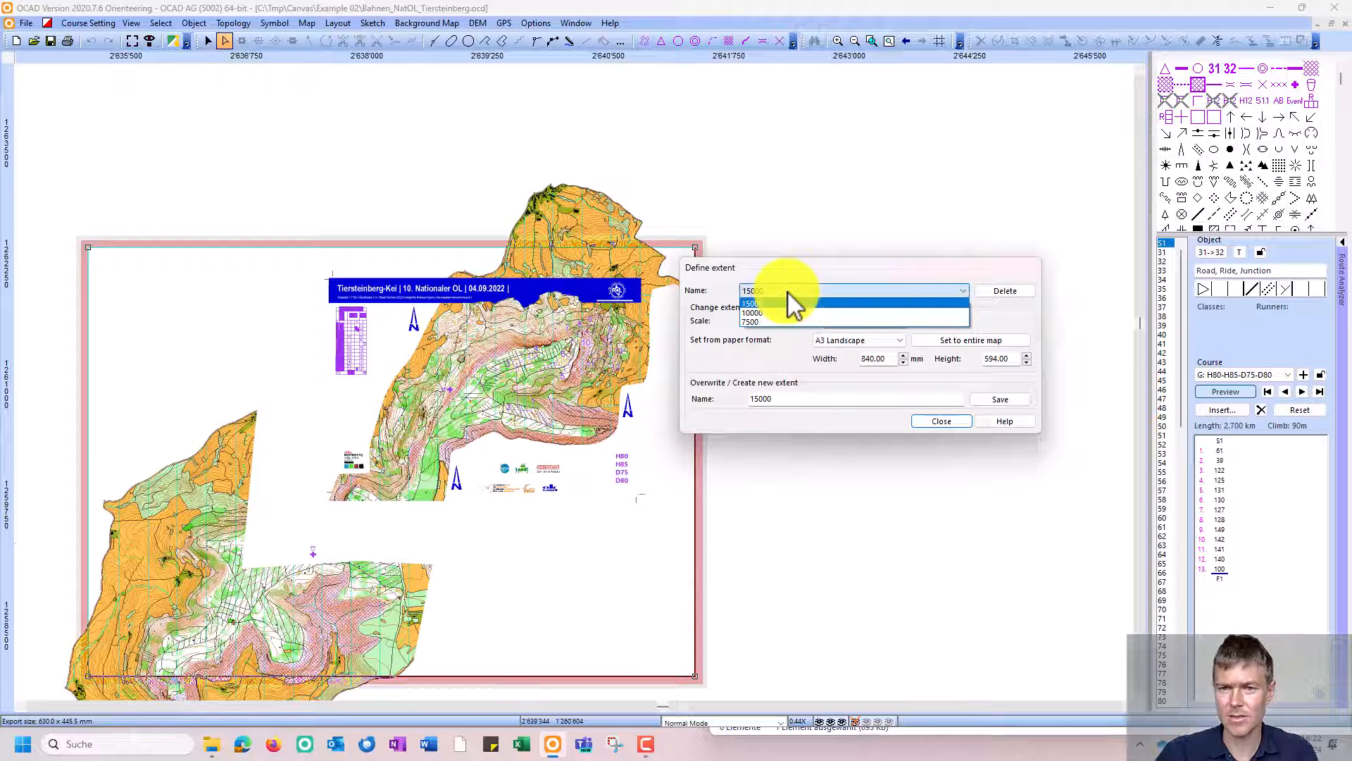
{"action": "left_click", "coordinate": [780, 314]}
{"action": "left_click", "coordinate": [778, 292]}
{"action": "left_click", "coordinate": [768, 320]}
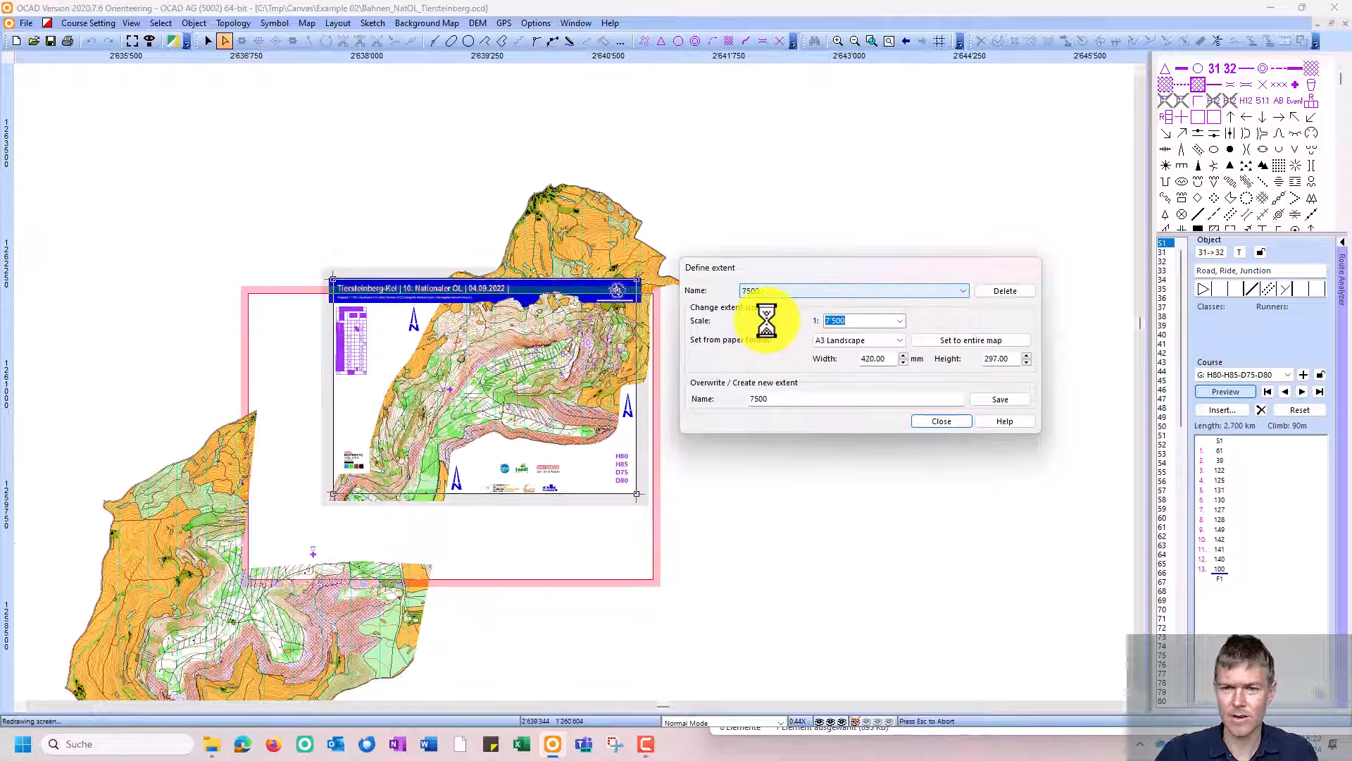
{"action": "left_click", "coordinate": [942, 421]}
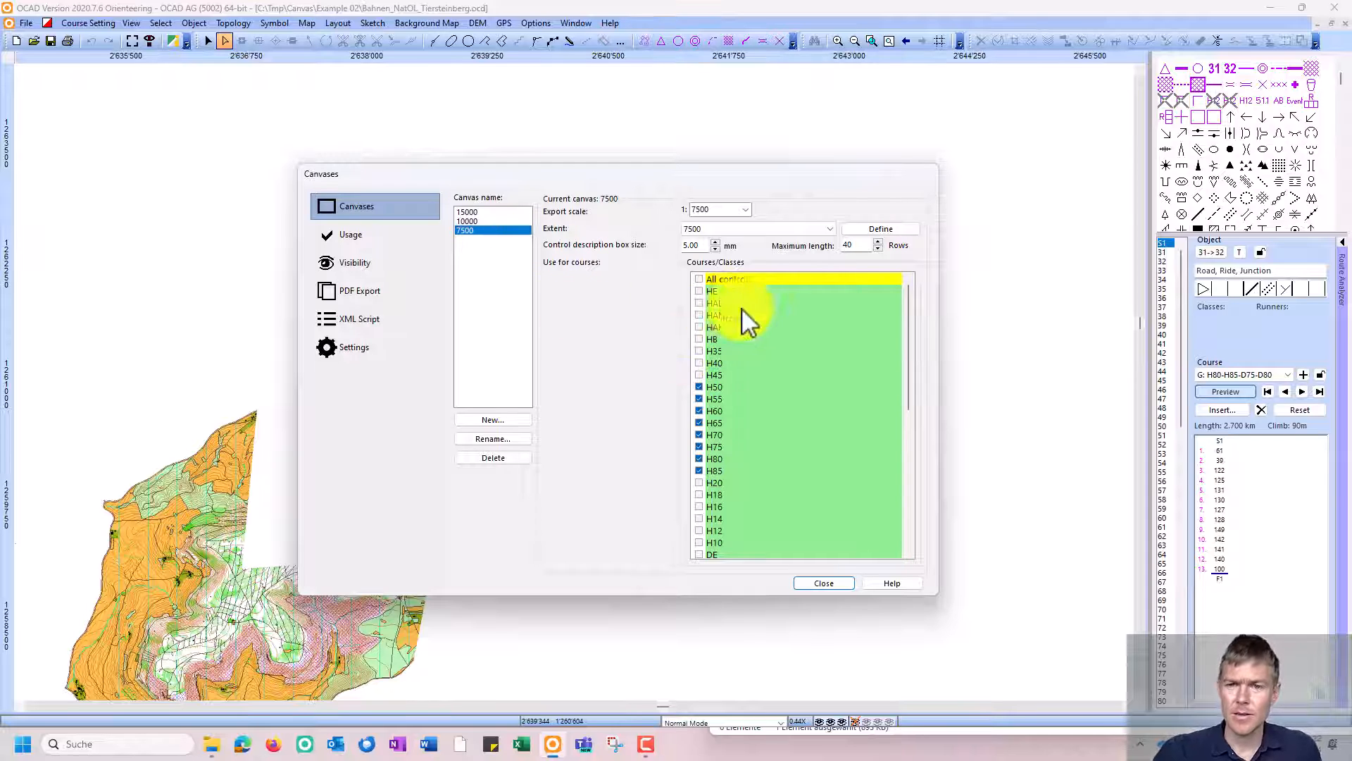
Step: Compare the control description settings and class assignments of canvases 15000 and 10000
{"action": "left_click", "coordinate": [510, 212]}
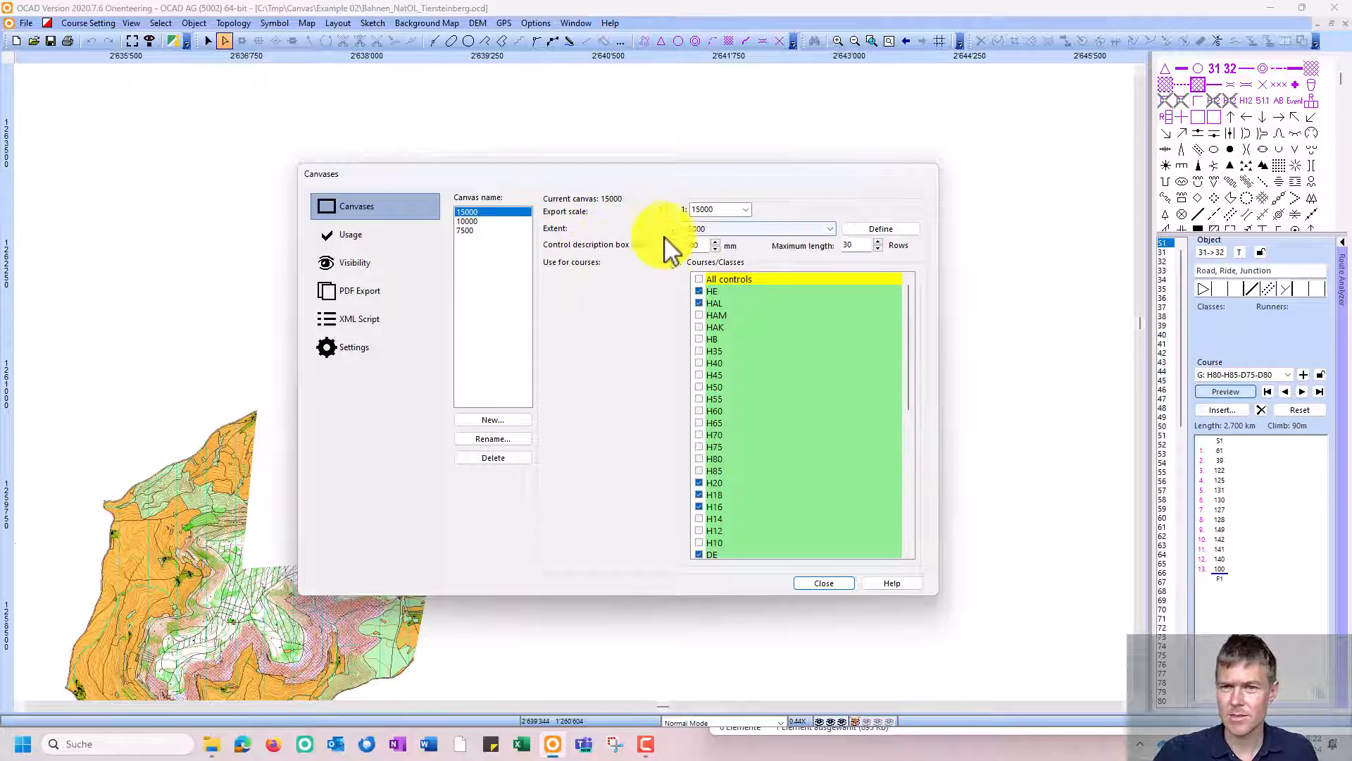
{"action": "left_click", "coordinate": [483, 221]}
{"action": "left_click", "coordinate": [479, 213]}
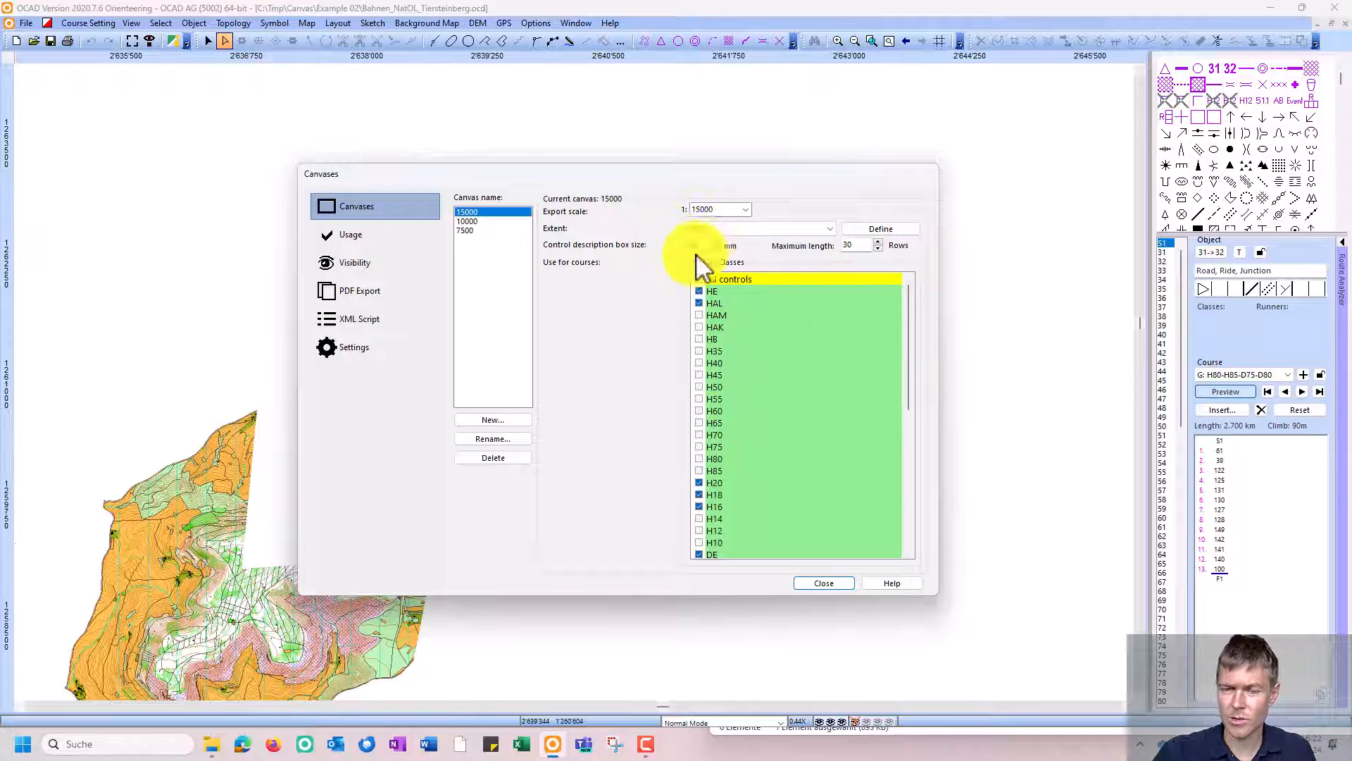
Step: Review the canvas export settings and the symbols and layout maps used by the canvases, and close the canvases dialog
{"action": "left_click", "coordinate": [375, 349]}
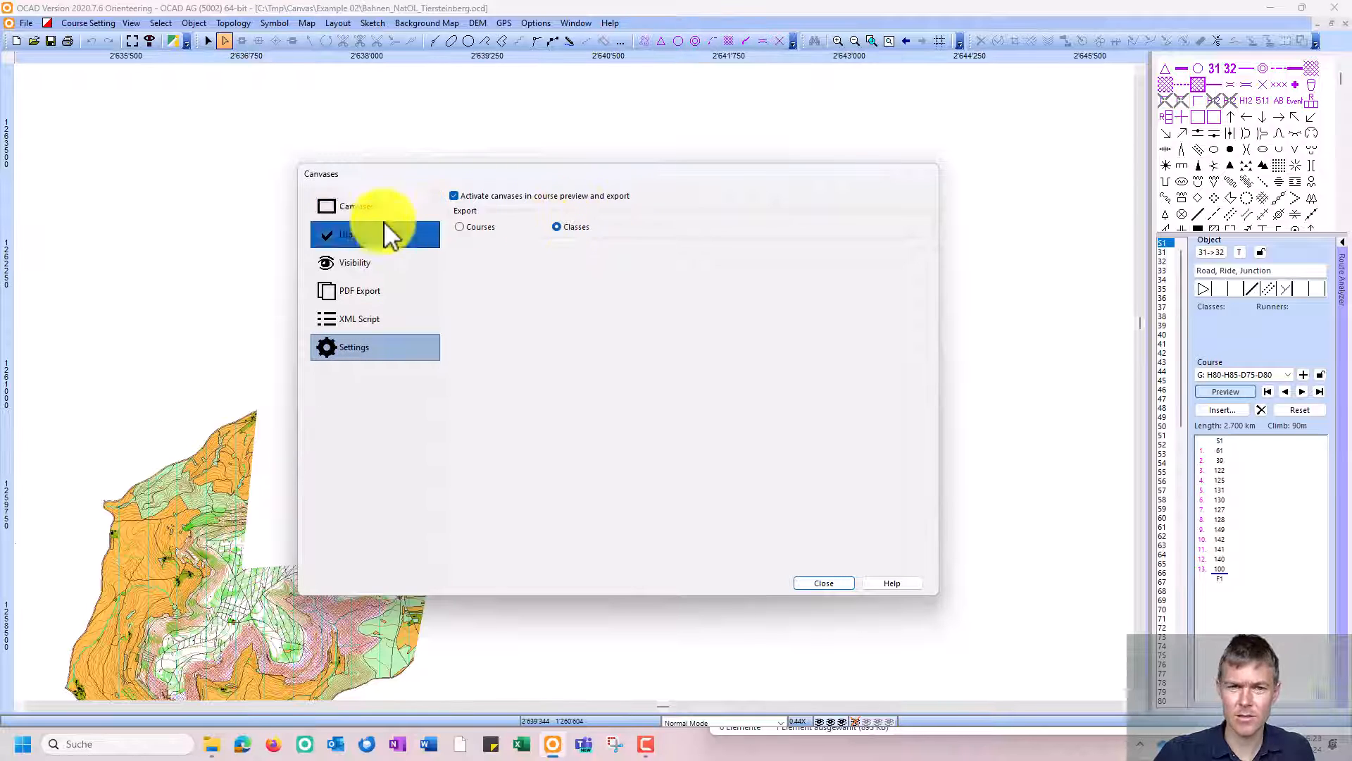
{"action": "left_click", "coordinate": [352, 234]}
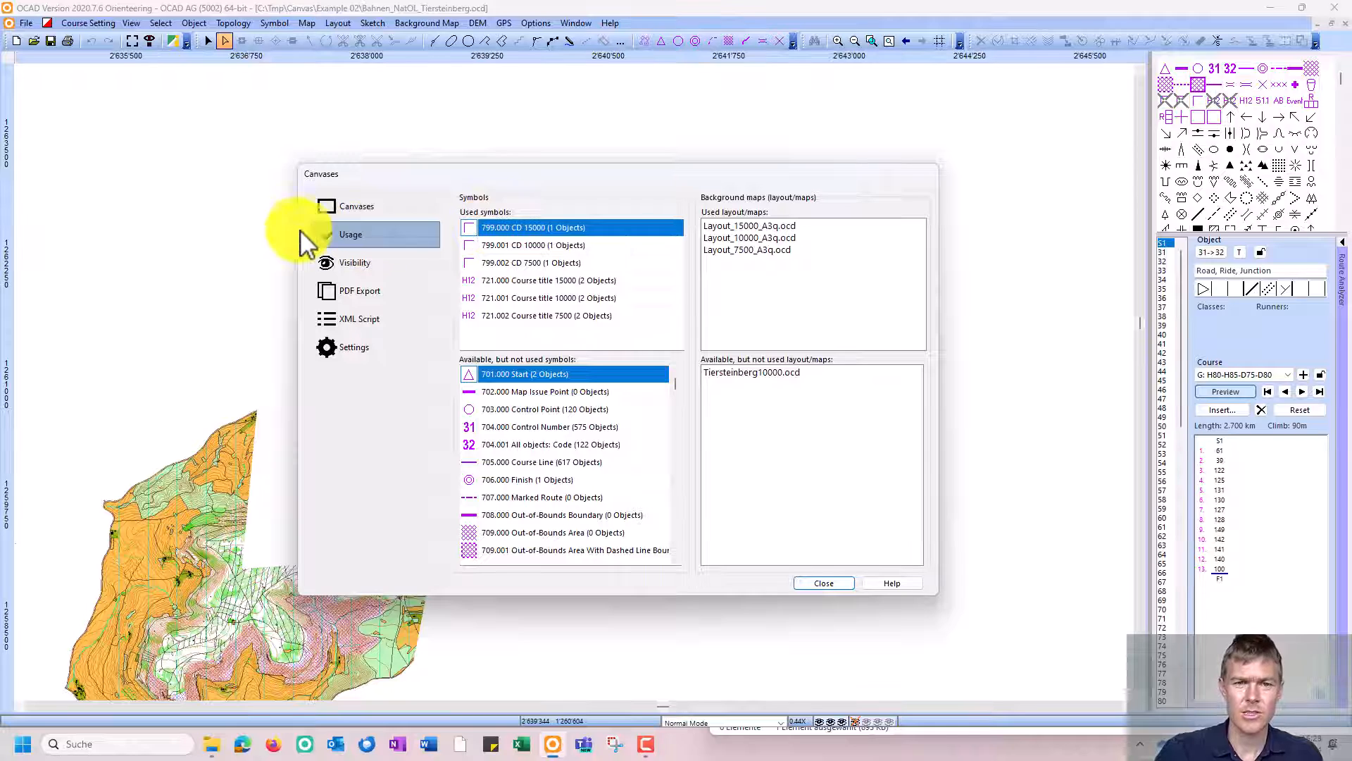
{"action": "left_click", "coordinate": [356, 239]}
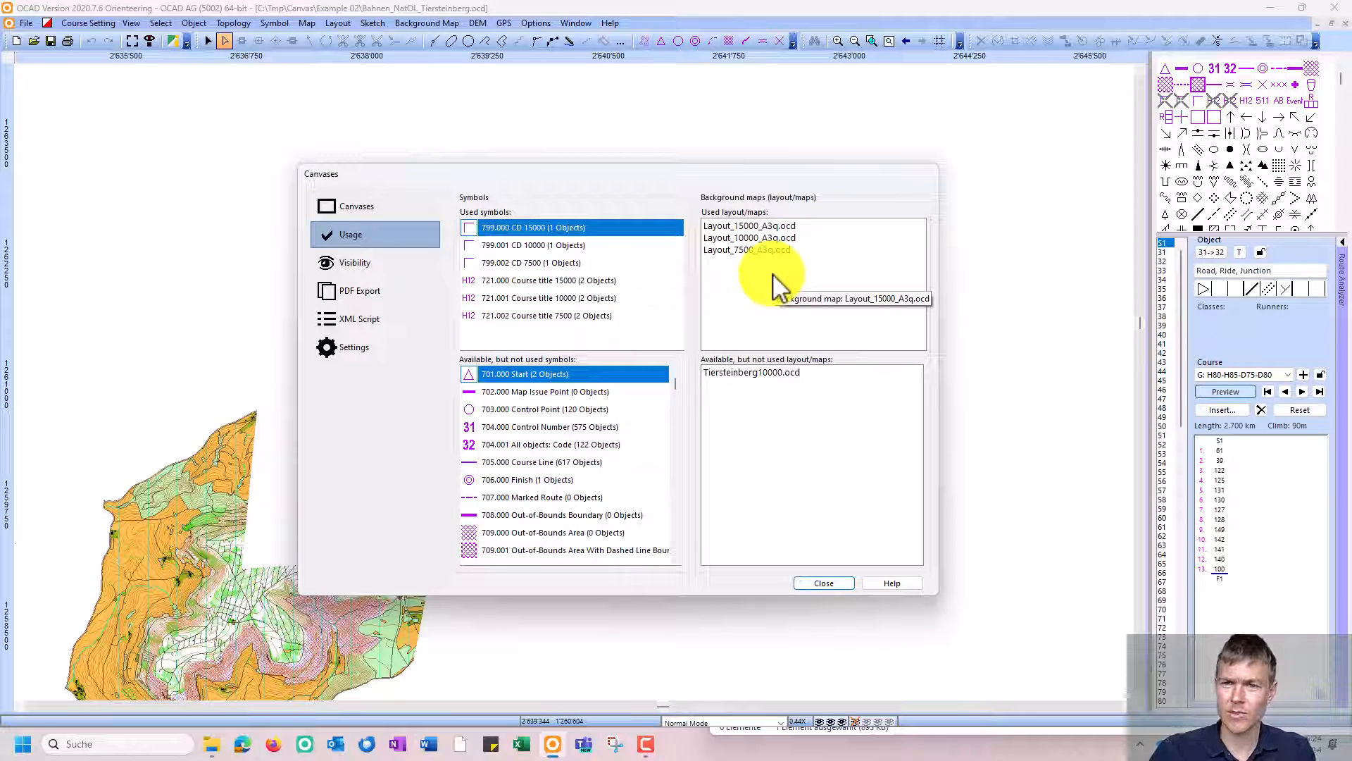
{"action": "left_click", "coordinate": [824, 582]}
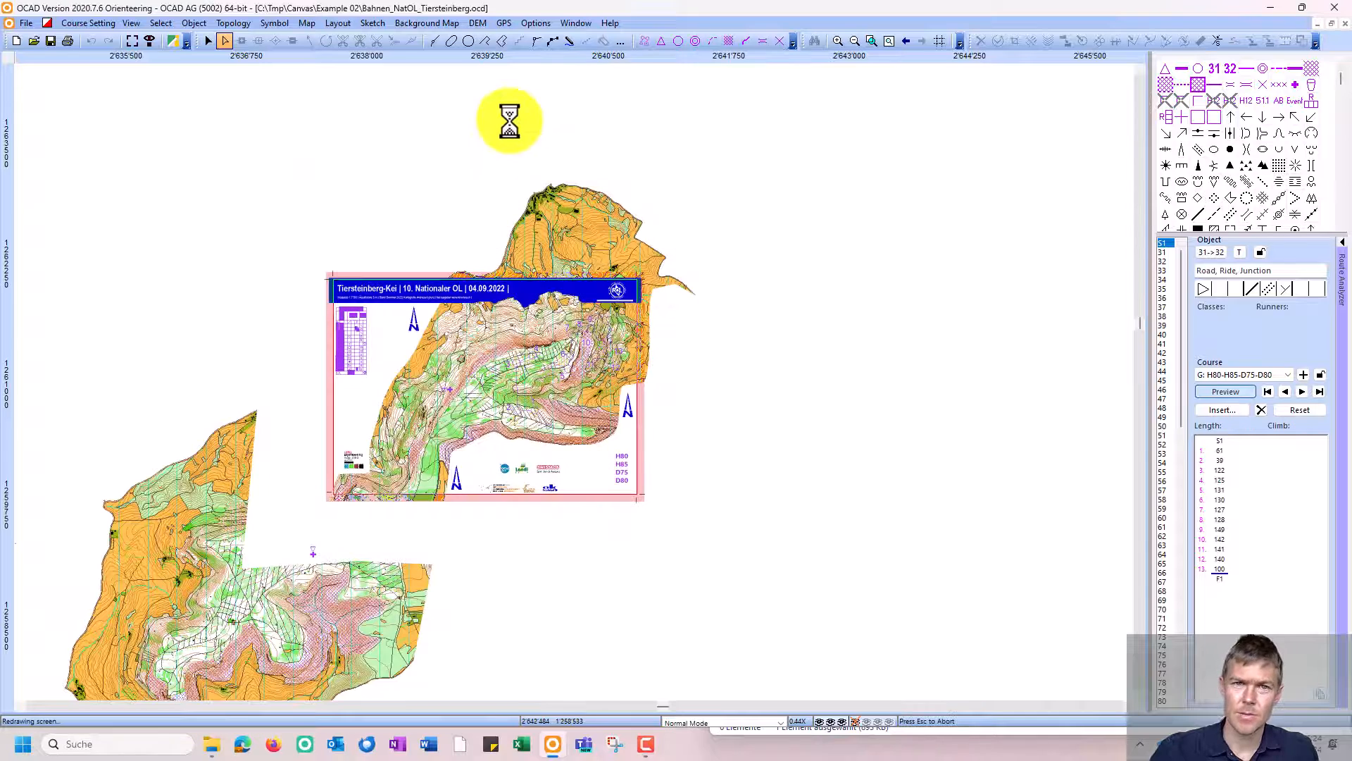
Step: Examine the background map list with the 15000, 10000 and 7500 A3 layouts and Tiersteinberg10000.ocd, and close it
{"action": "left_click", "coordinate": [431, 24]}
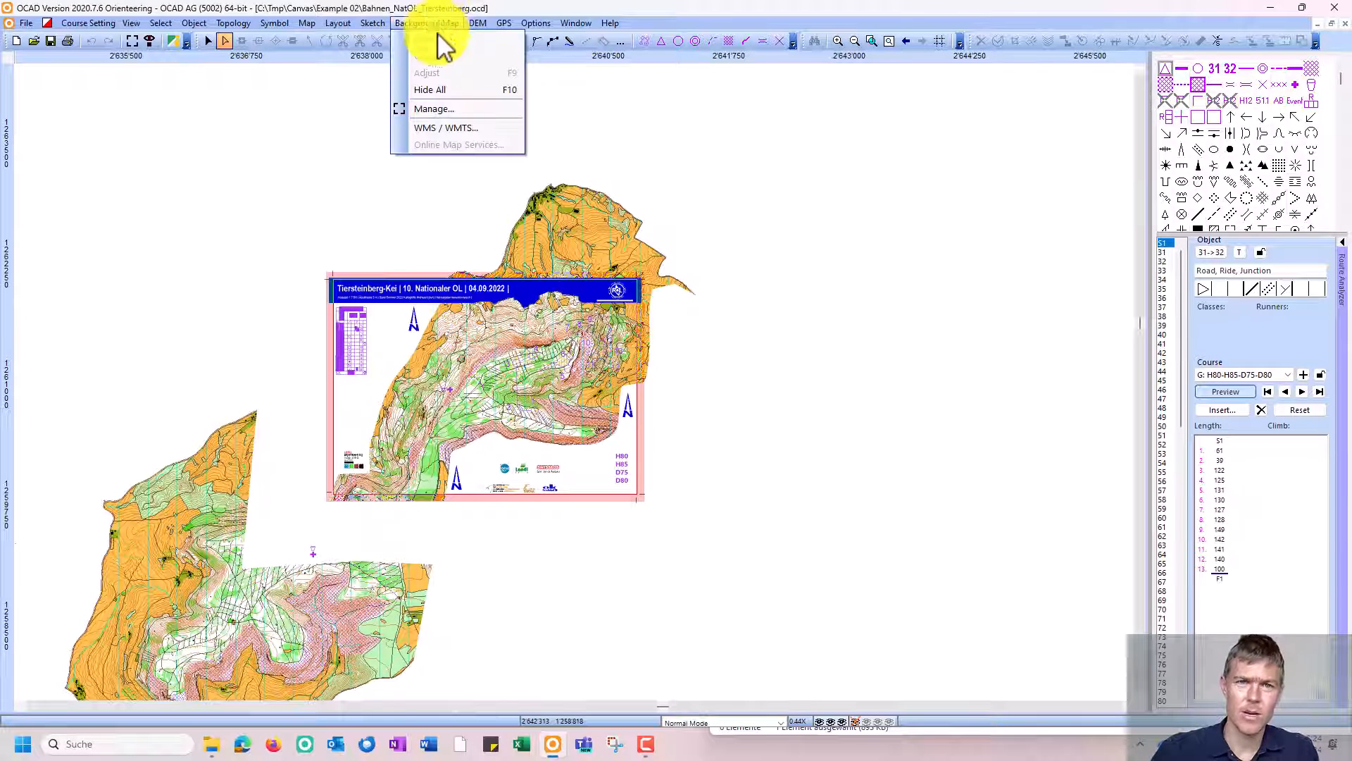
{"action": "left_click", "coordinate": [446, 110]}
{"action": "left_click_drag", "start_coordinate": [867, 343], "coordinate": [684, 283]}
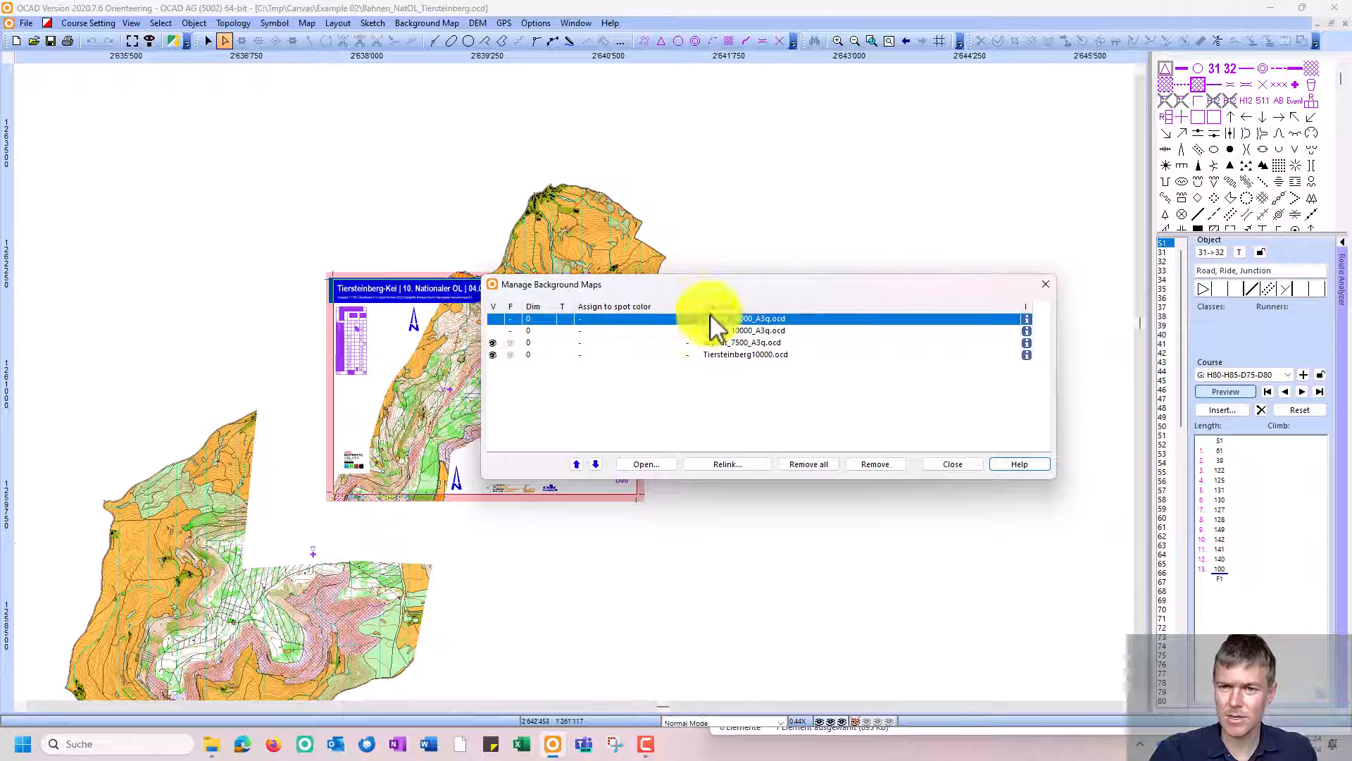
{"action": "left_click", "coordinate": [810, 332]}
{"action": "left_click", "coordinate": [810, 343]}
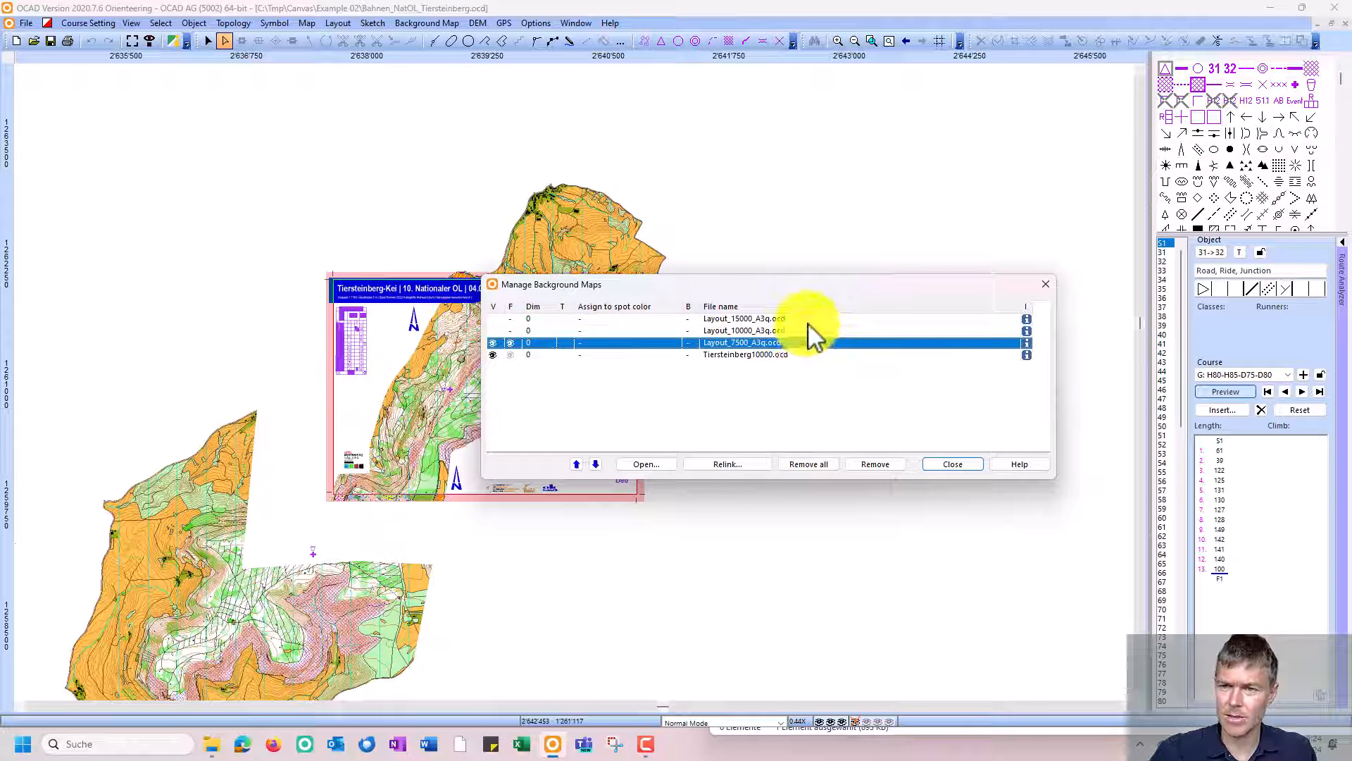
{"action": "left_click", "coordinate": [808, 319]}
{"action": "left_click", "coordinate": [809, 330]}
{"action": "left_click", "coordinate": [809, 342]}
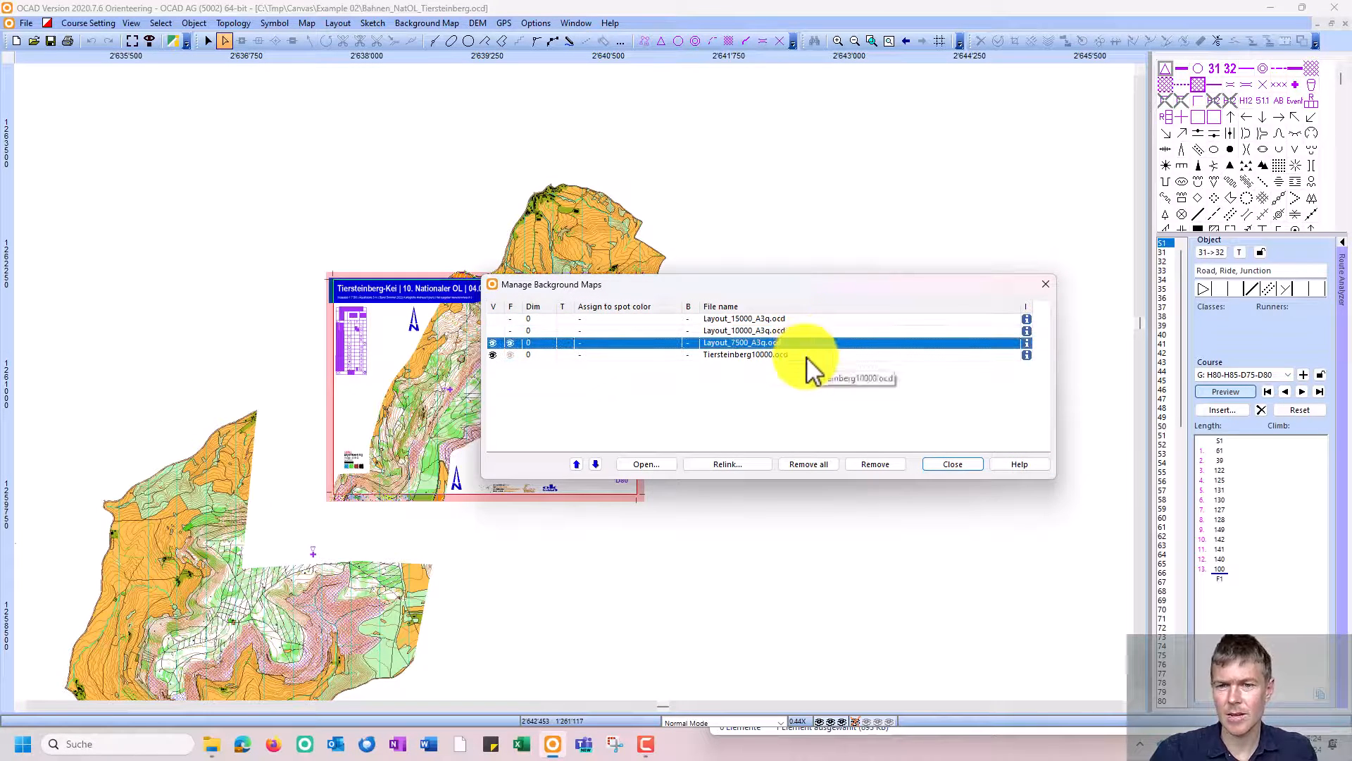
{"action": "left_click", "coordinate": [810, 355]}
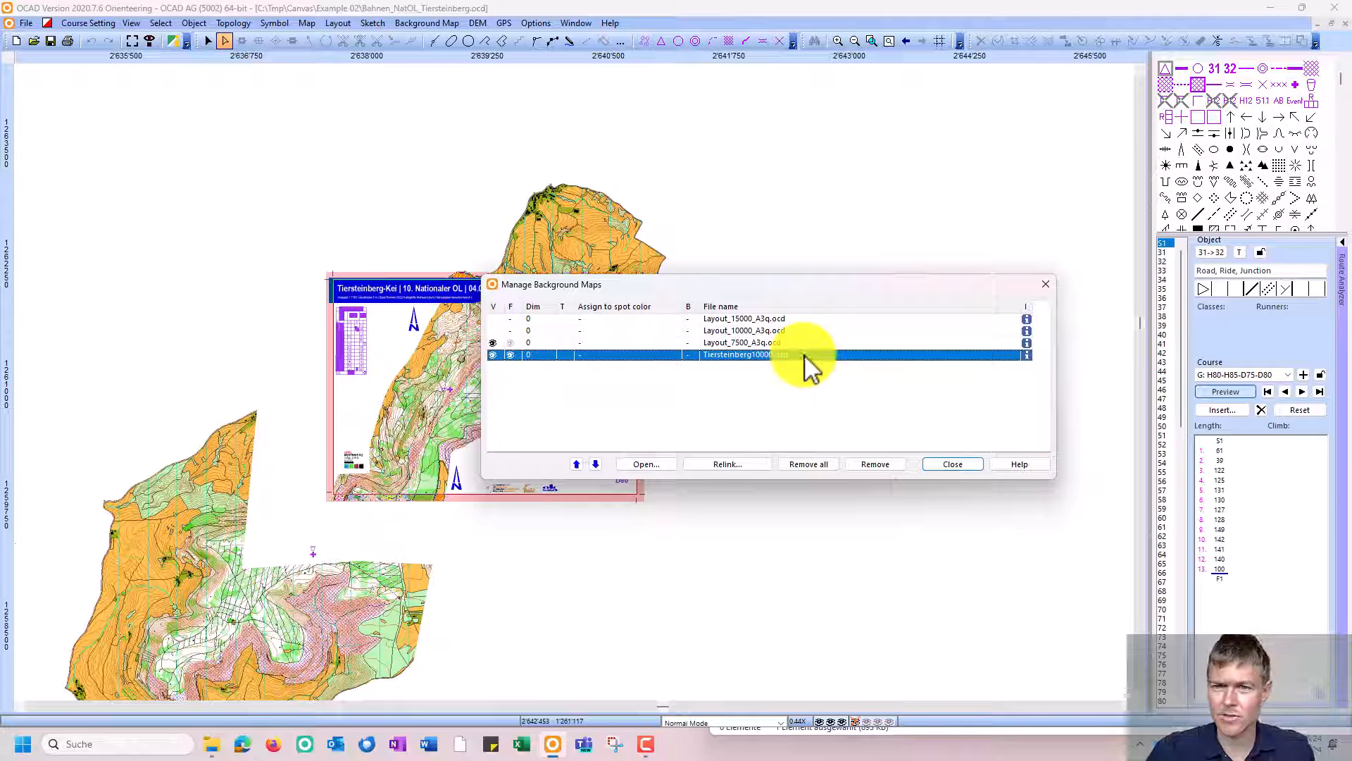
{"action": "left_click", "coordinate": [954, 465]}
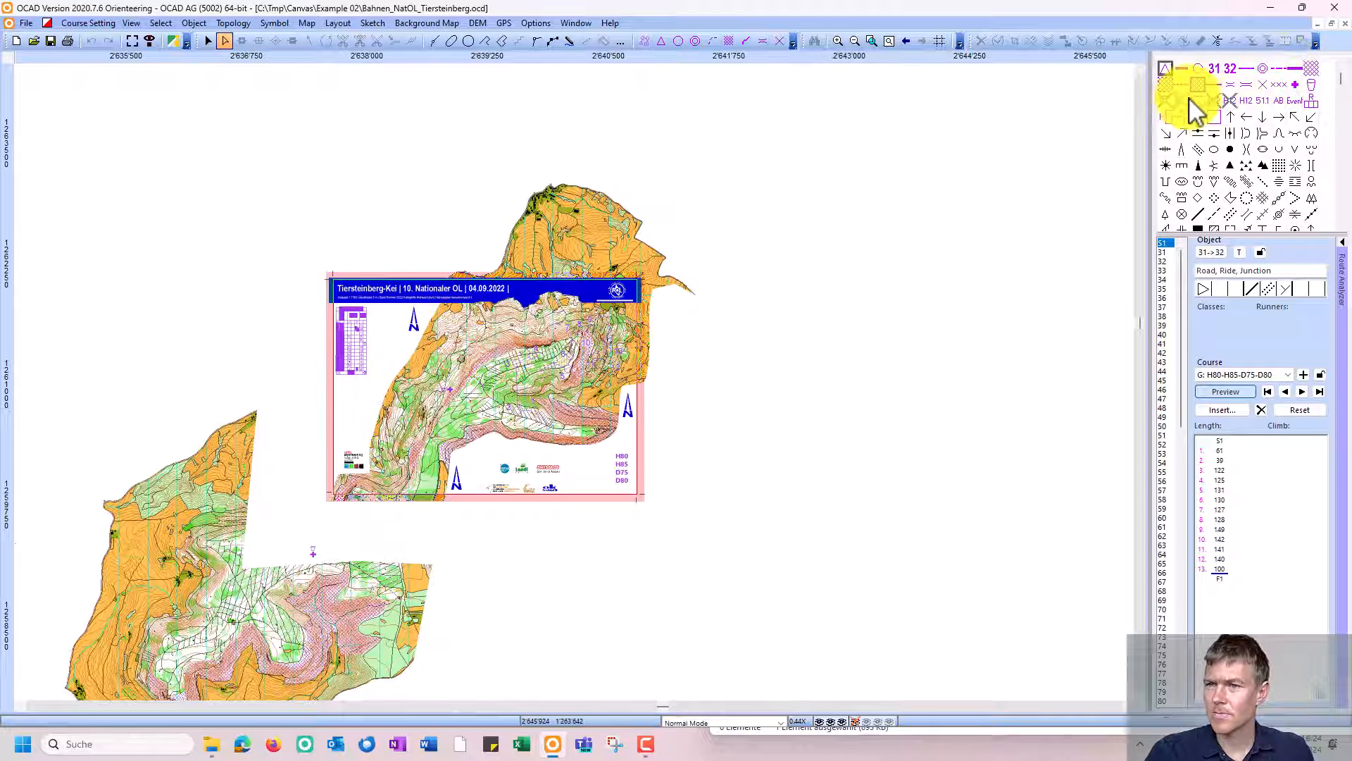
Step: Set the control description and course title symbols of all three scales to normal, visible and selectable
{"action": "right_click", "coordinate": [1246, 105]}
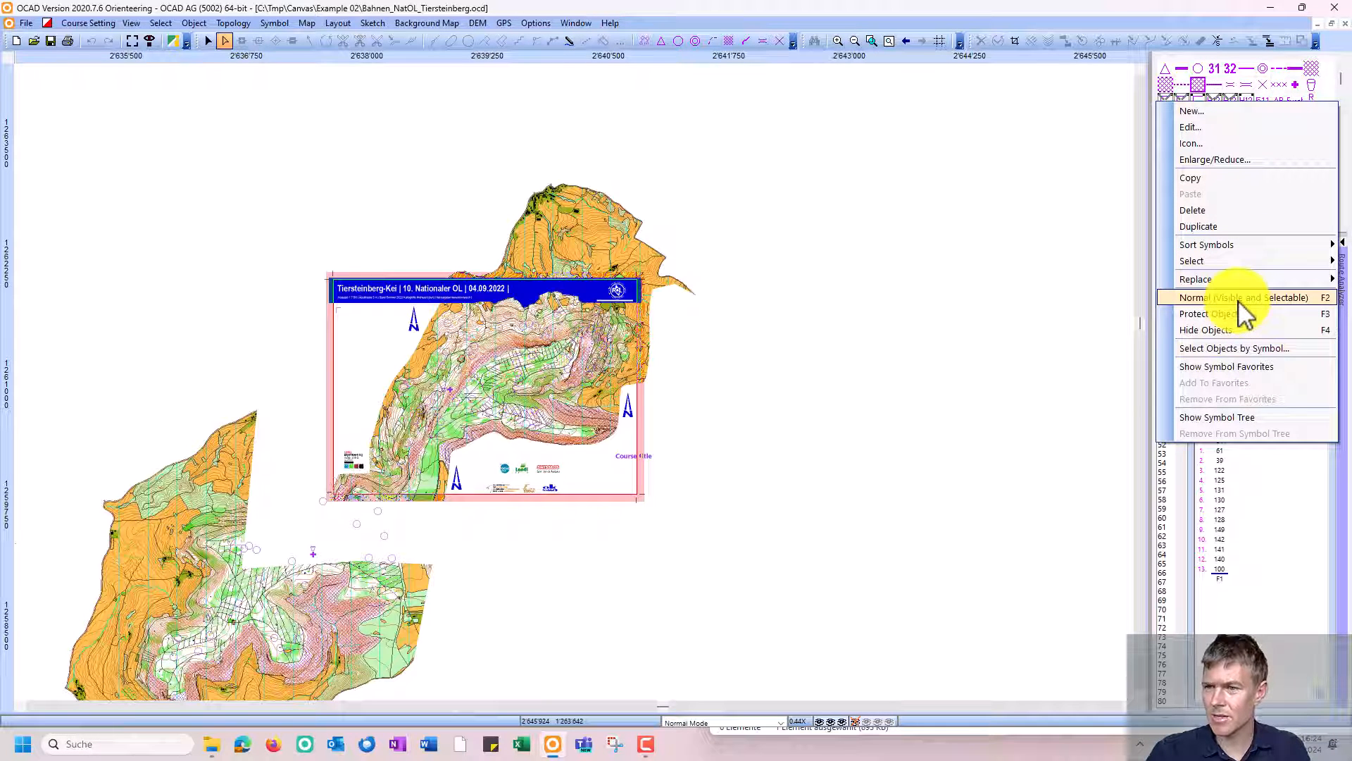
{"action": "left_click", "coordinate": [1239, 298]}
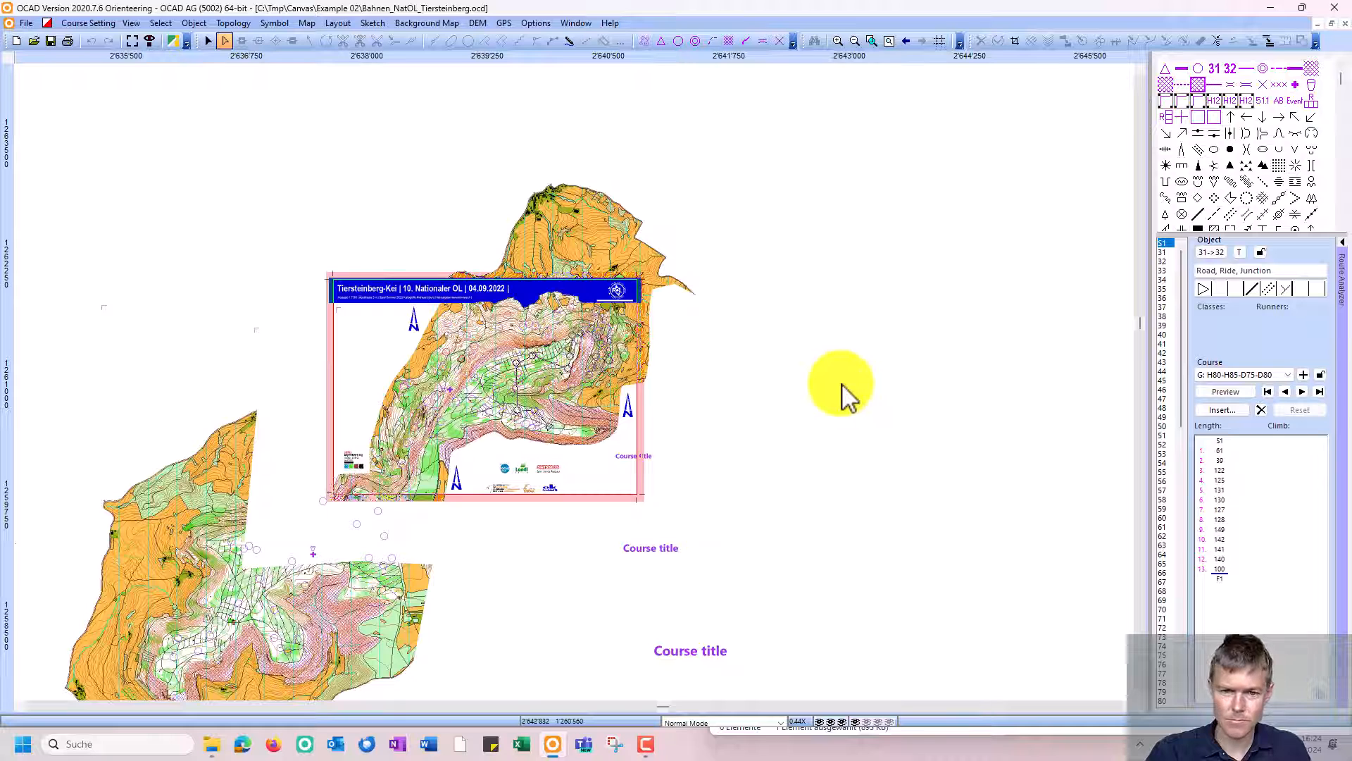
{"action": "left_click", "coordinate": [1172, 111]}
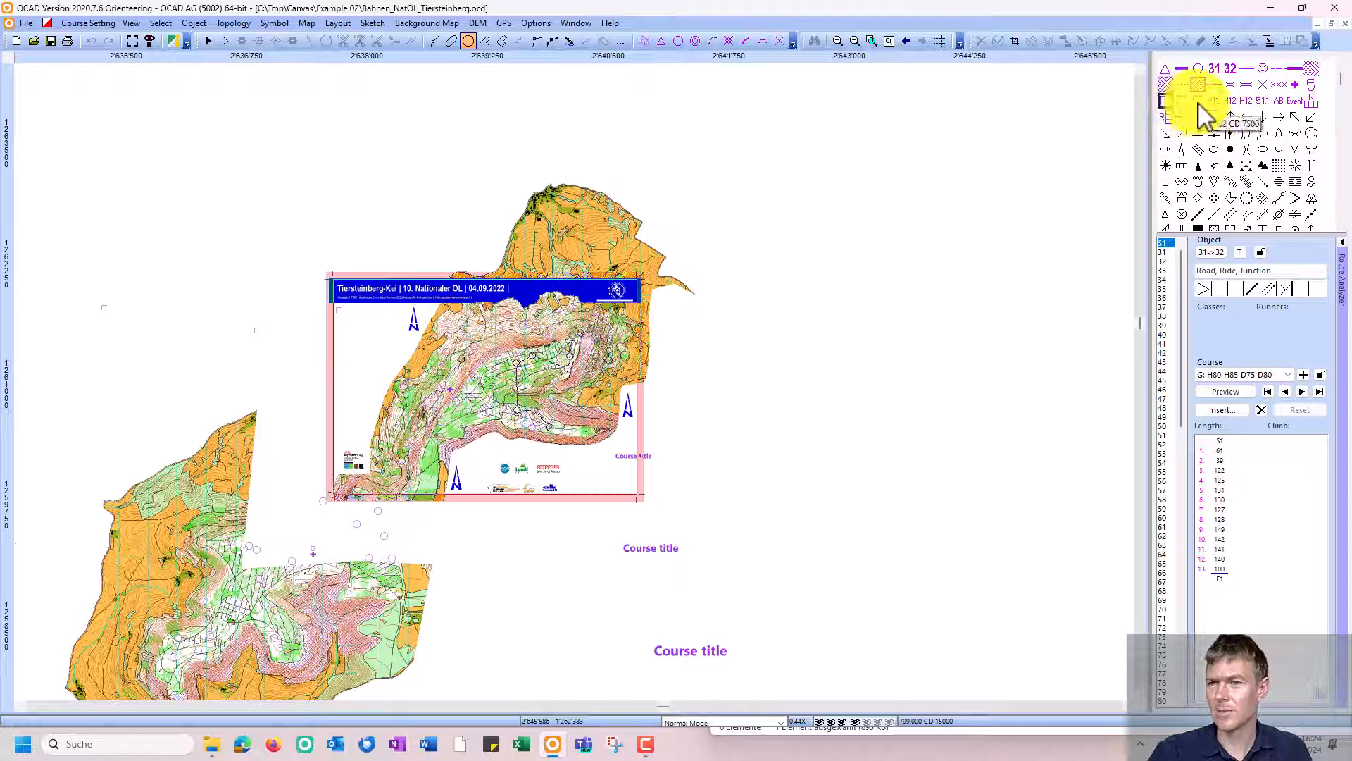
{"action": "left_click", "coordinate": [1198, 103]}
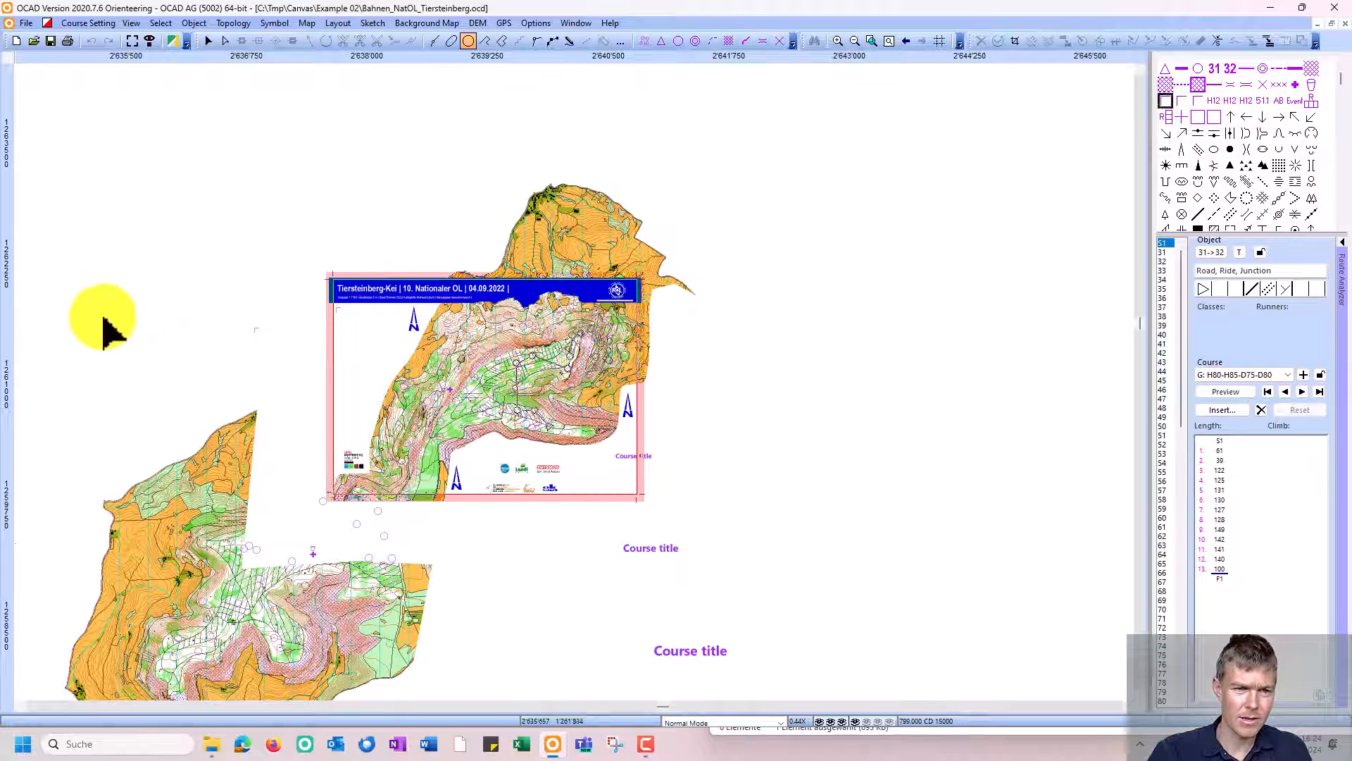
Step: Select the CD 15000, CD 10000 and CD 7500 control description objects on the map one after another
{"action": "scroll", "coordinate": [73, 303], "scroll_direction": "up", "scroll_amount": 1}
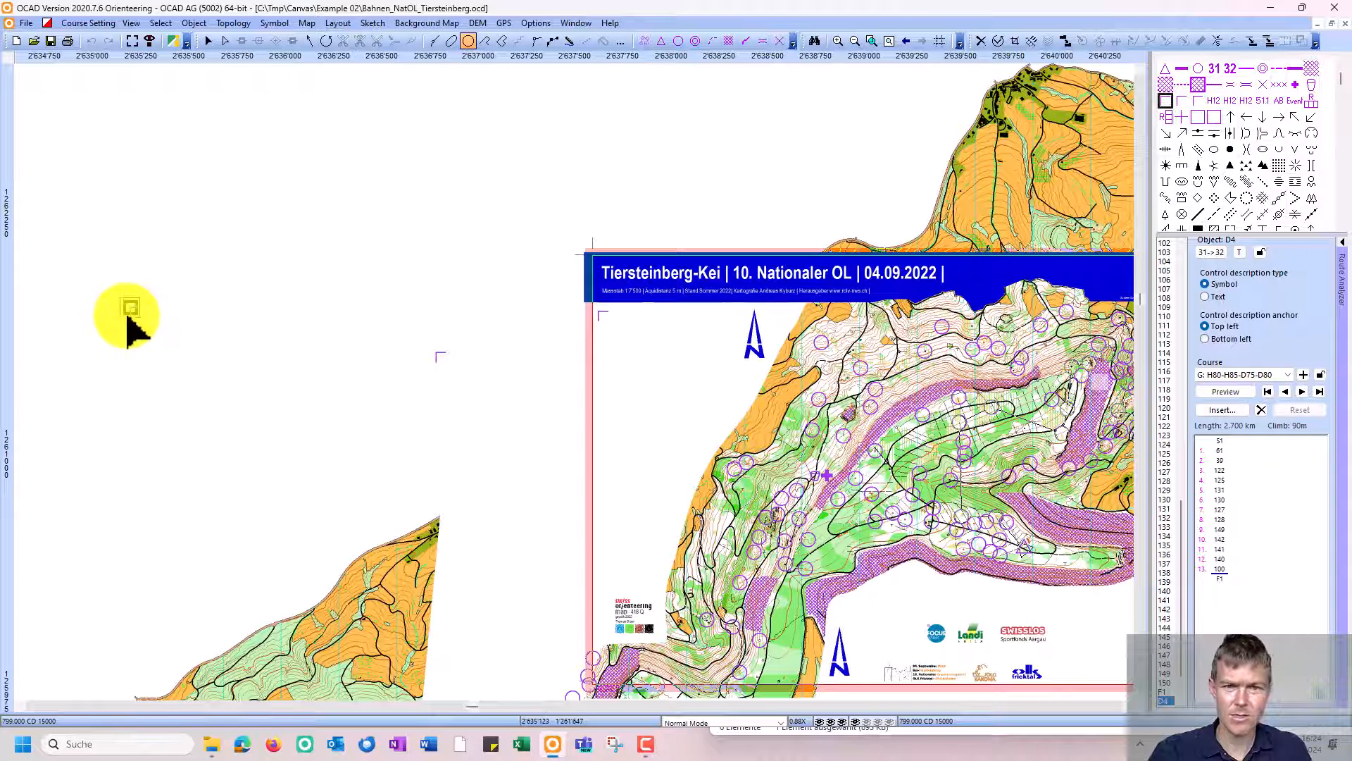
{"action": "left_click", "coordinate": [432, 348]}
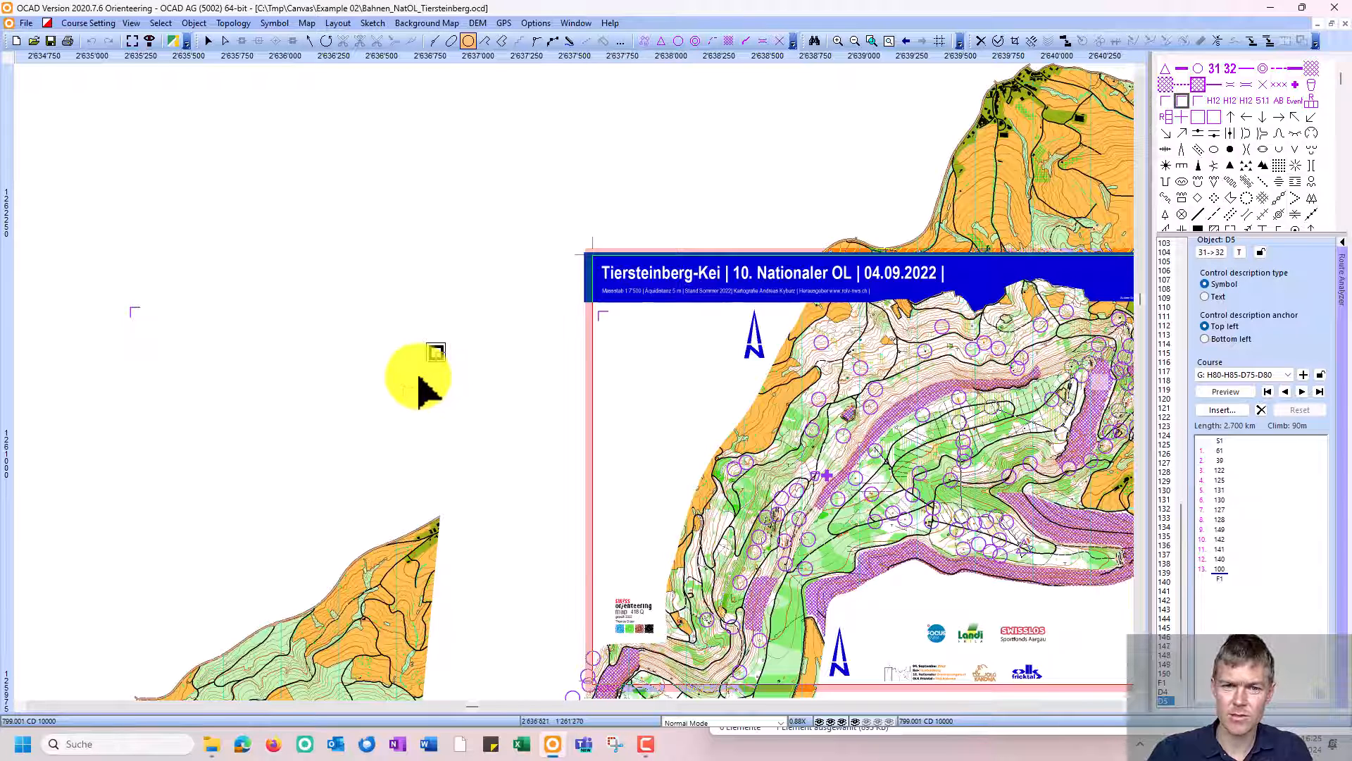
{"action": "left_click", "coordinate": [600, 314]}
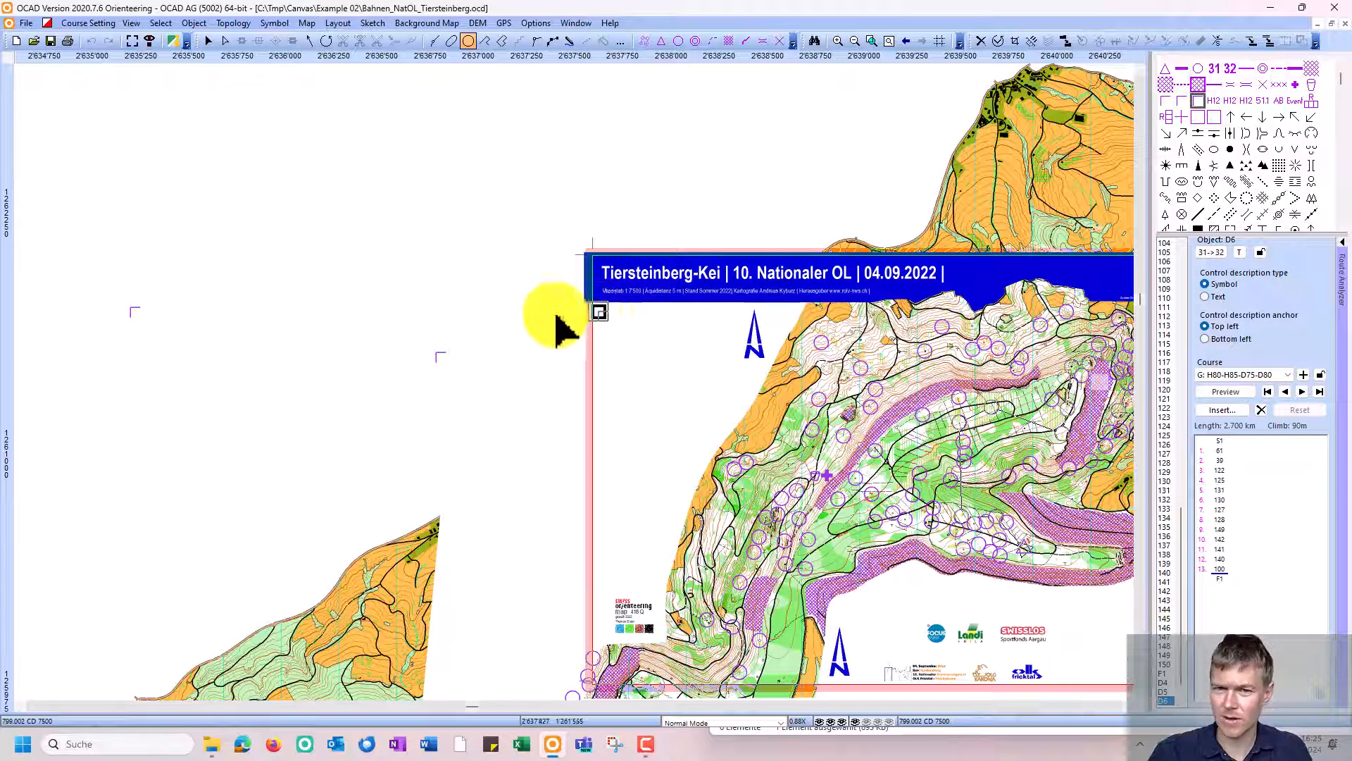
{"action": "scroll", "coordinate": [484, 331], "scroll_direction": "down", "scroll_amount": 1}
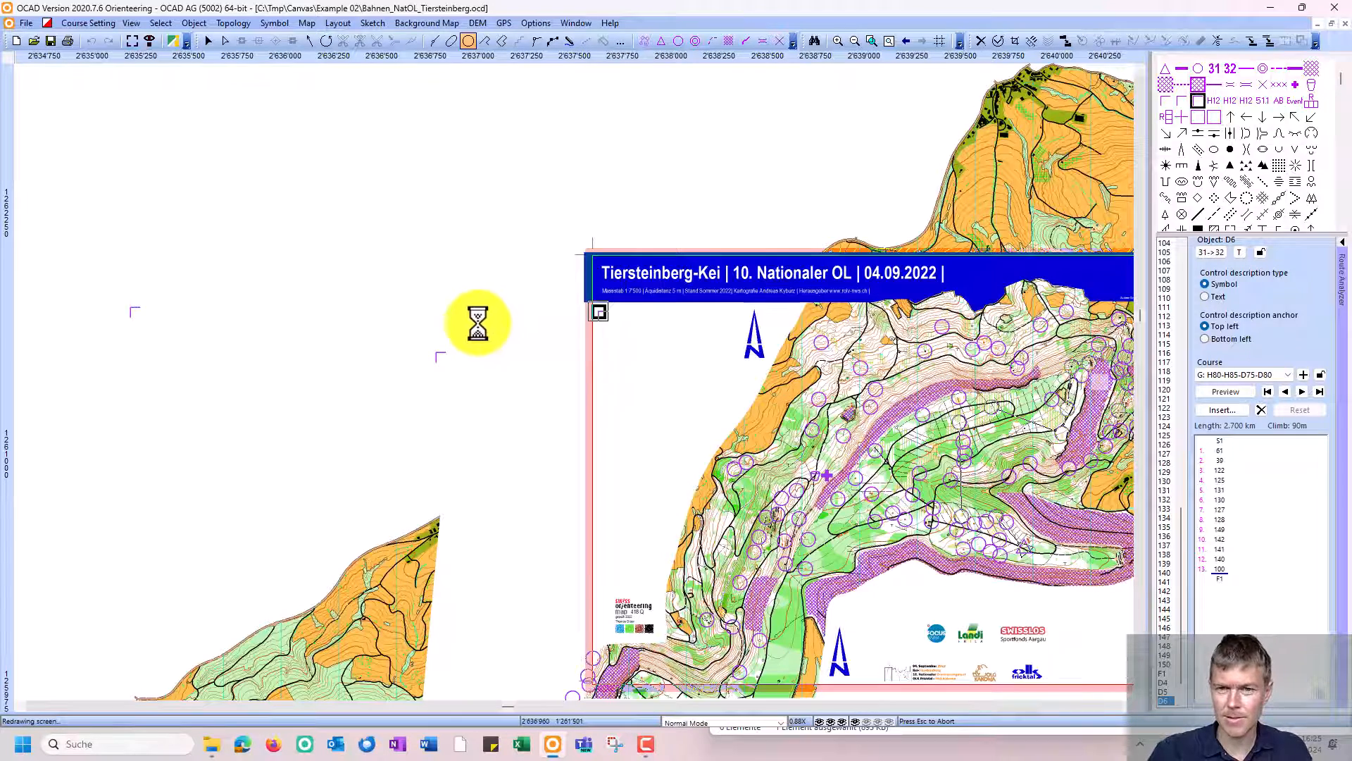
Step: Inspect the course title objects for scales 7500, 10000 and 15000 by selecting each one on the map
{"action": "scroll", "coordinate": [929, 465], "scroll_direction": "up", "scroll_amount": 1}
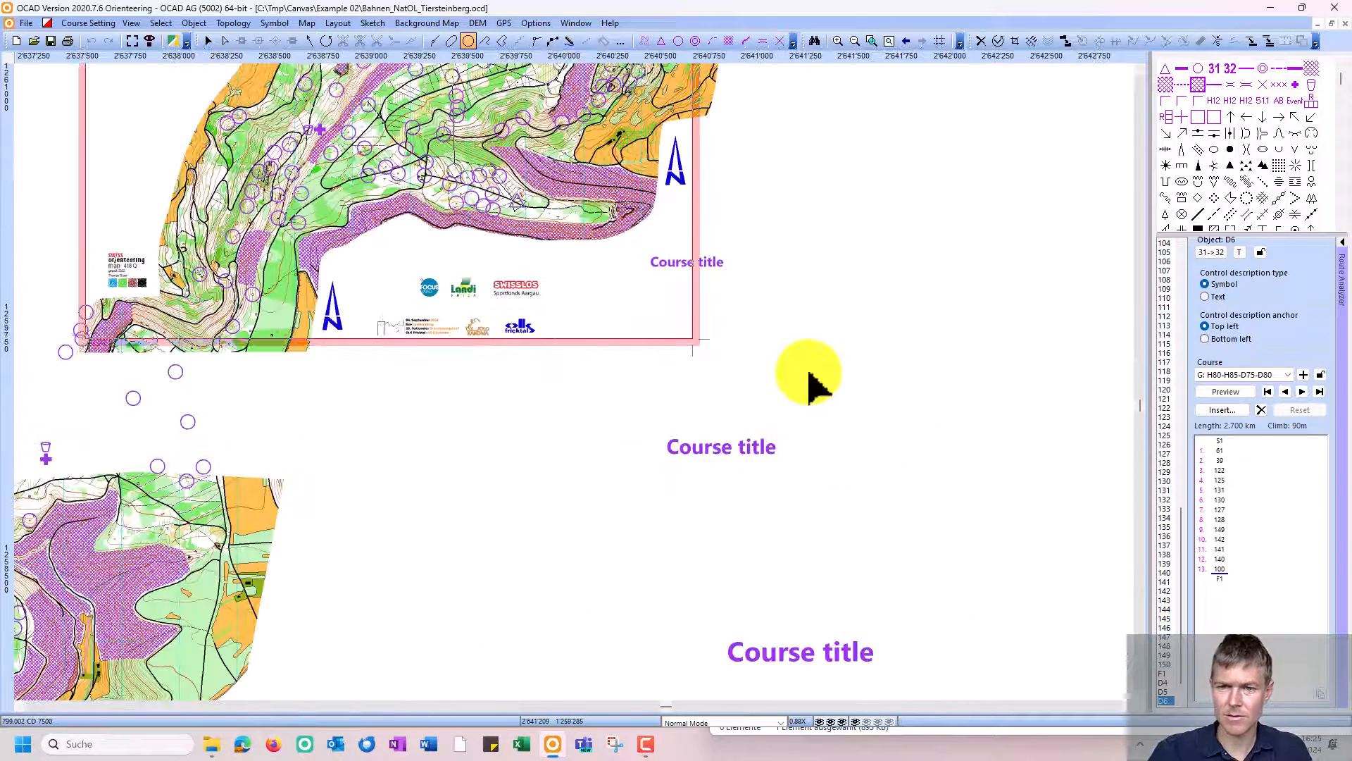
{"action": "left_click", "coordinate": [664, 268]}
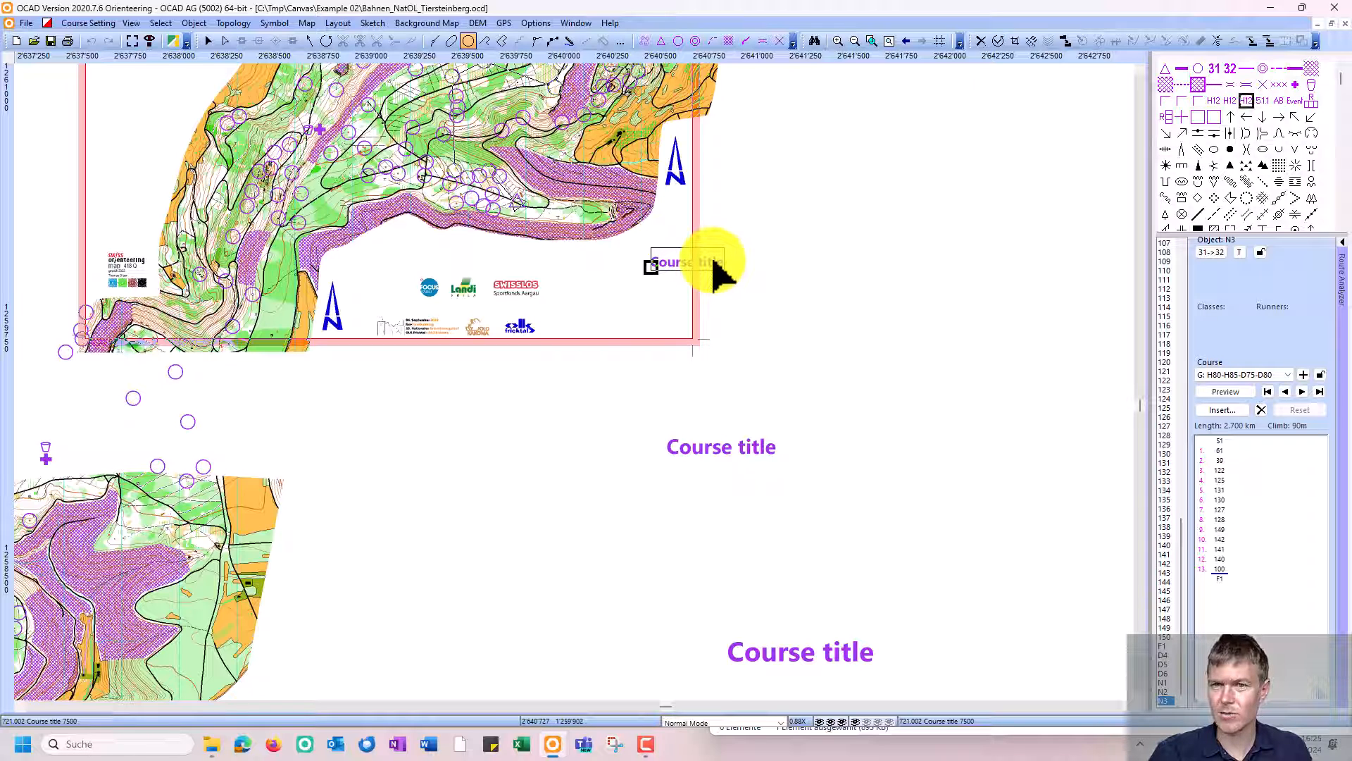
{"action": "left_click", "coordinate": [699, 453]}
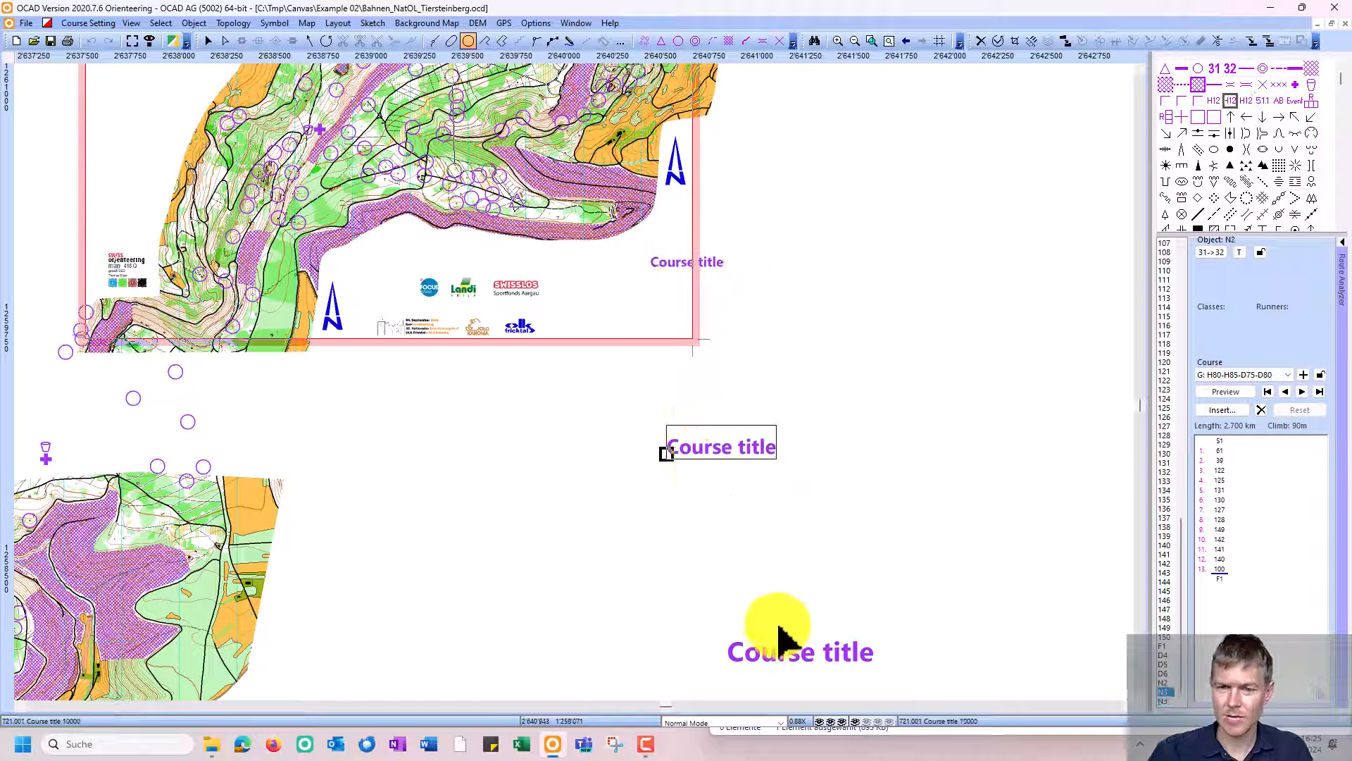
{"action": "left_click", "coordinate": [781, 664]}
{"action": "left_click", "coordinate": [704, 448]}
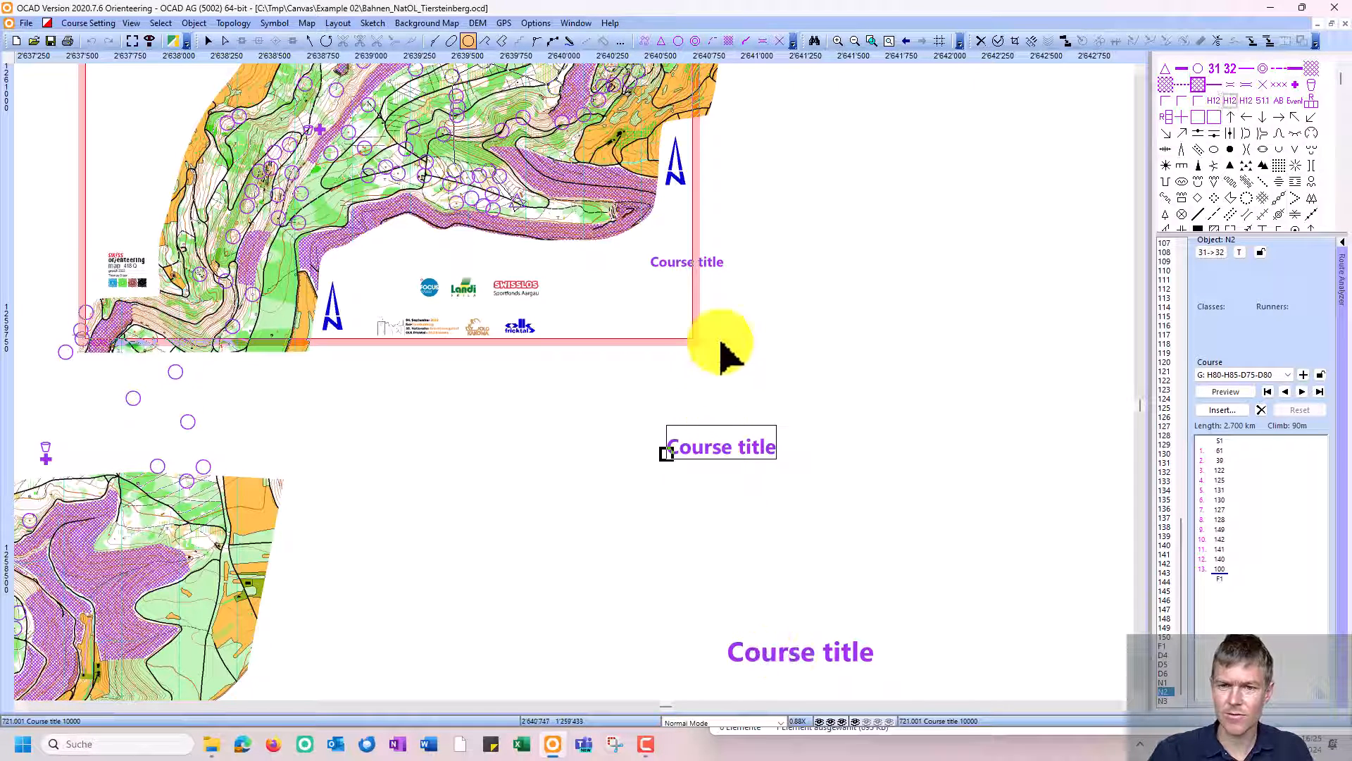
{"action": "left_click", "coordinate": [720, 276]}
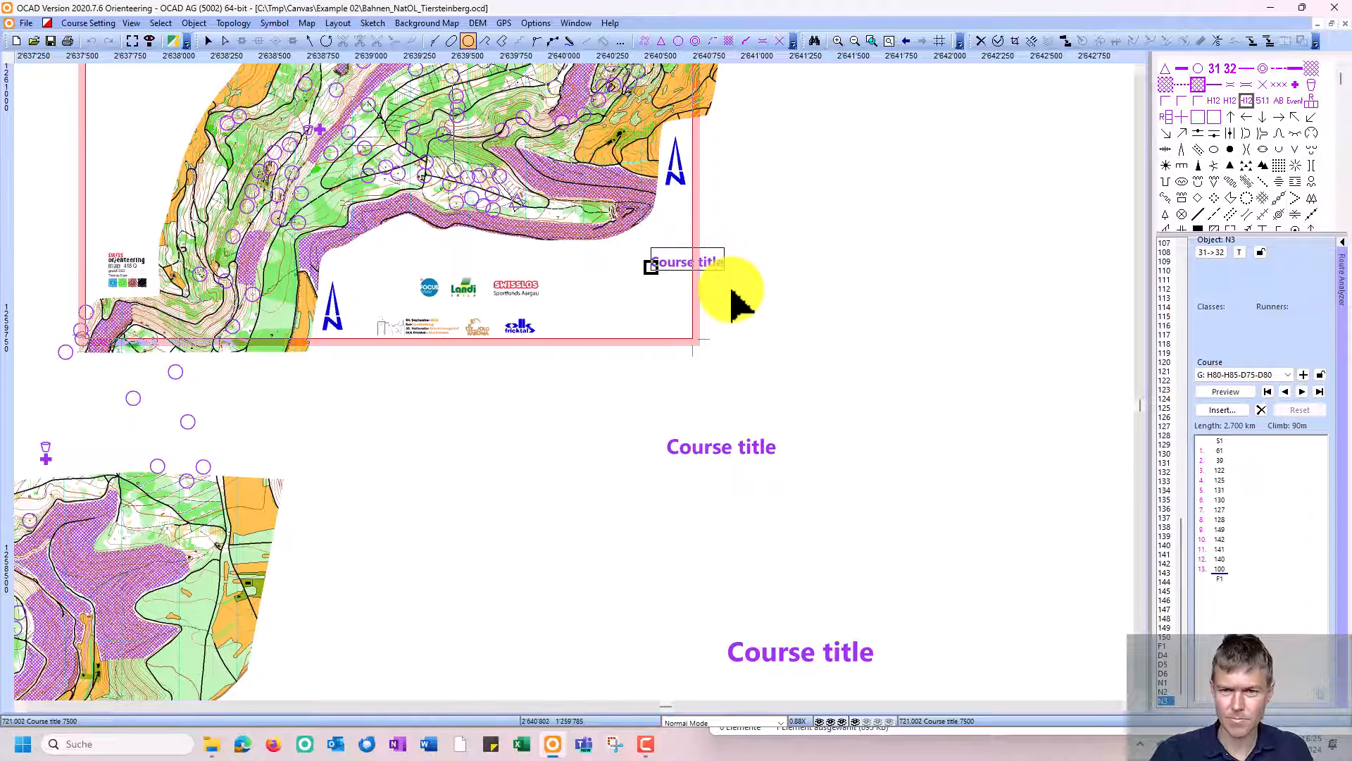
{"action": "scroll", "coordinate": [806, 287], "scroll_direction": "down", "scroll_amount": 1}
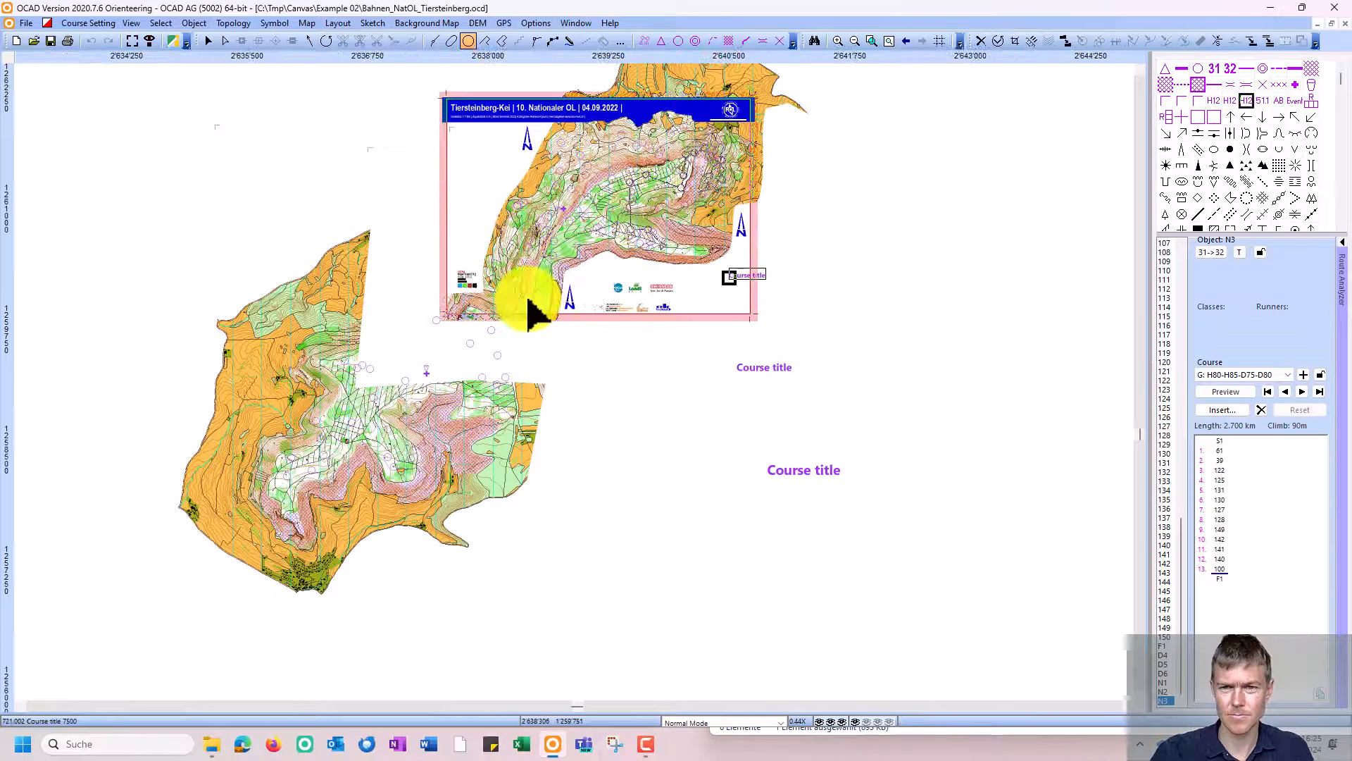
{"action": "scroll", "coordinate": [533, 310], "scroll_direction": "up", "scroll_amount": 1}
Step: Open the canvases dialog and review the symbols and layout maps listed under its usage settings
{"action": "left_click", "coordinate": [88, 23]}
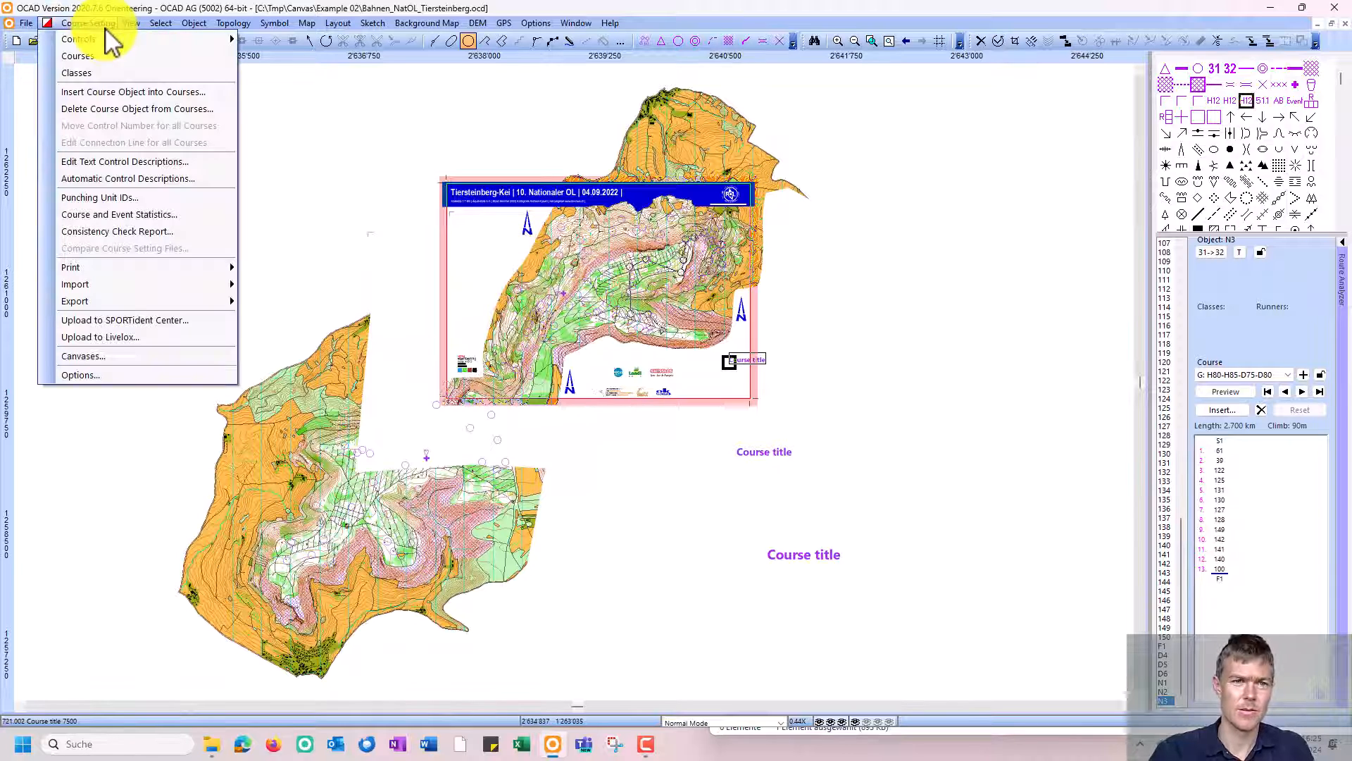
{"action": "left_click", "coordinate": [120, 355]}
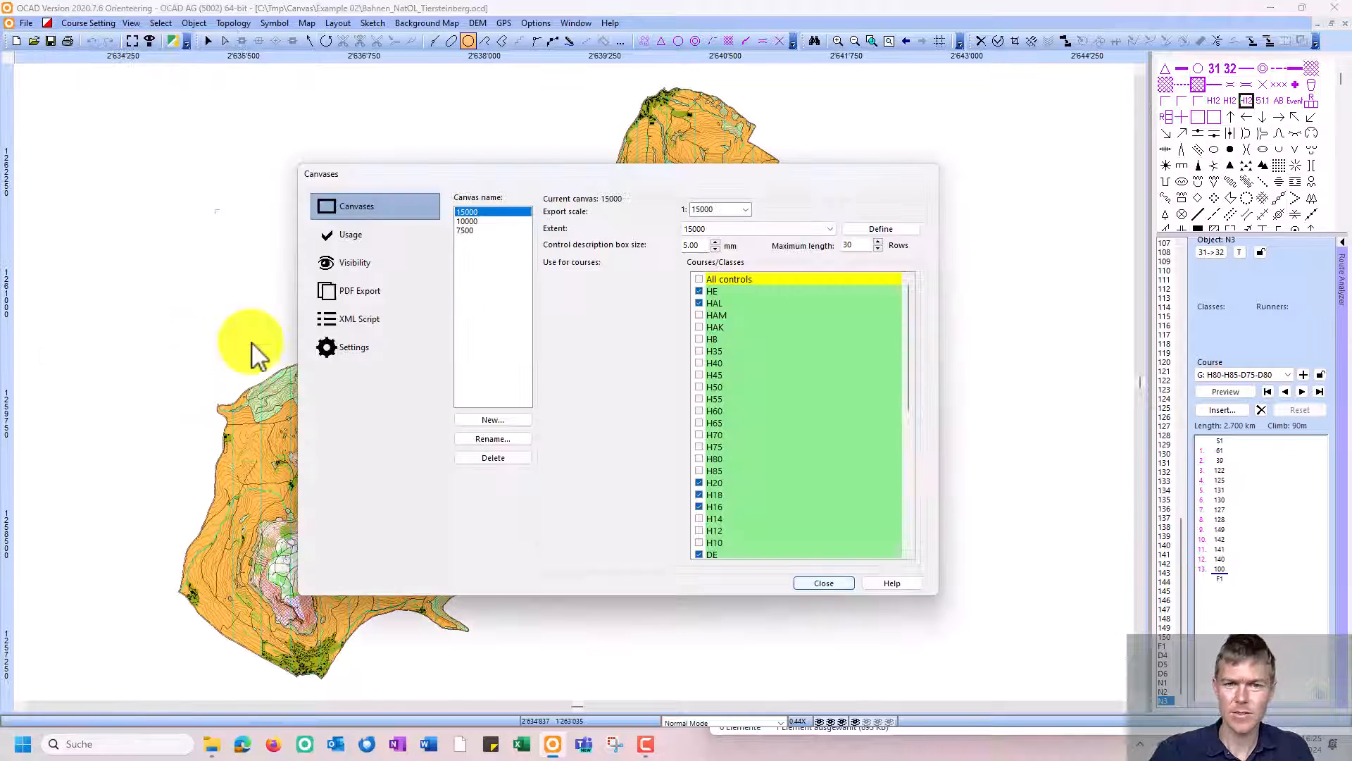
{"action": "left_click", "coordinate": [341, 241]}
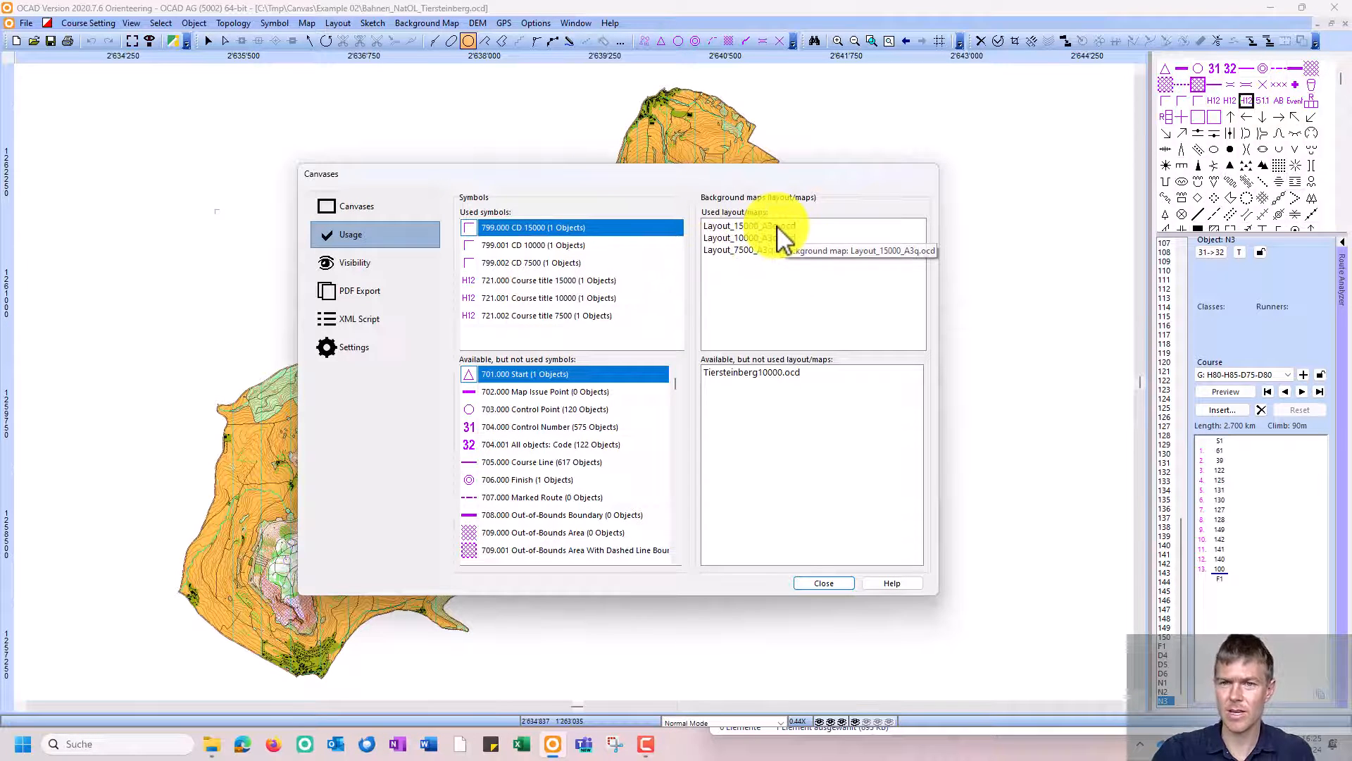
Step: Compare the symbol and layout map visibility of canvases 15000, 10000 and 7500, view the PDF export settings and close the dialog
{"action": "left_click", "coordinate": [431, 266]}
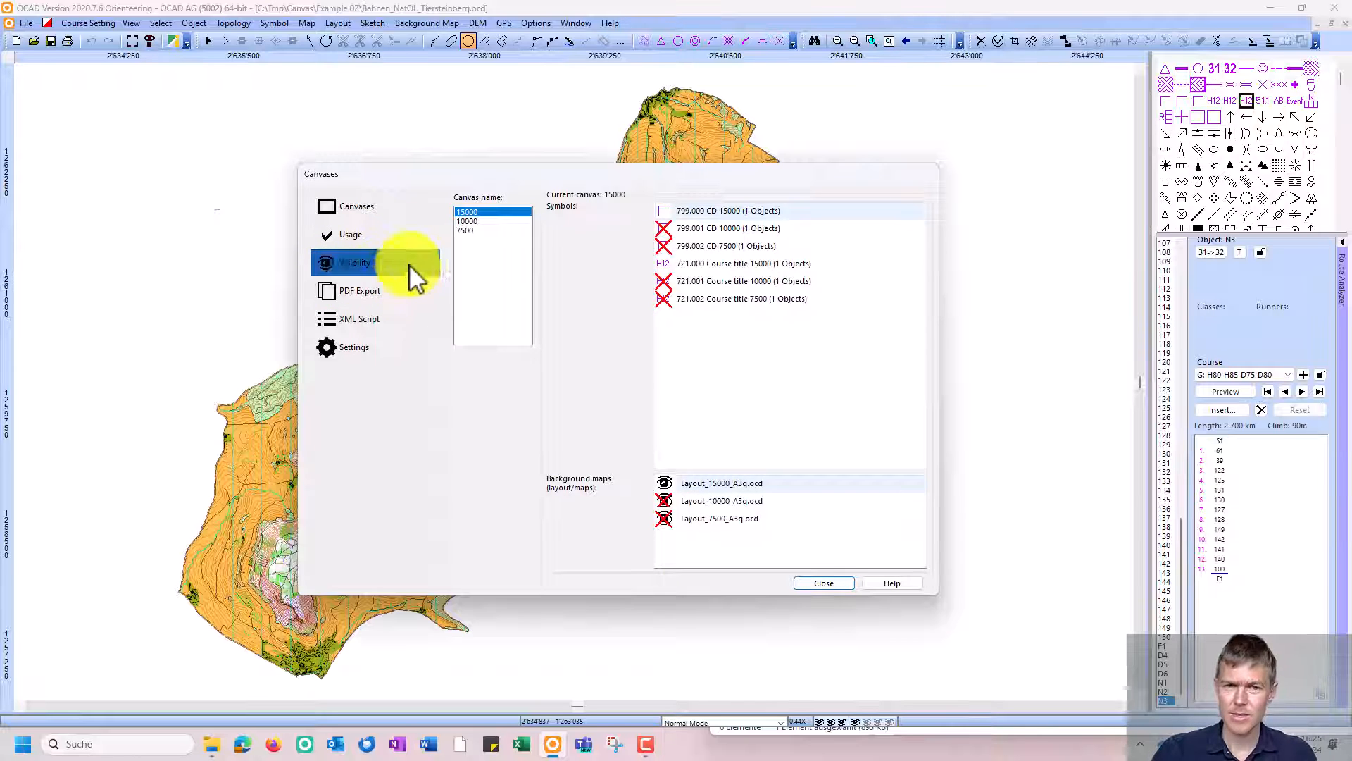
{"action": "left_click", "coordinate": [475, 213]}
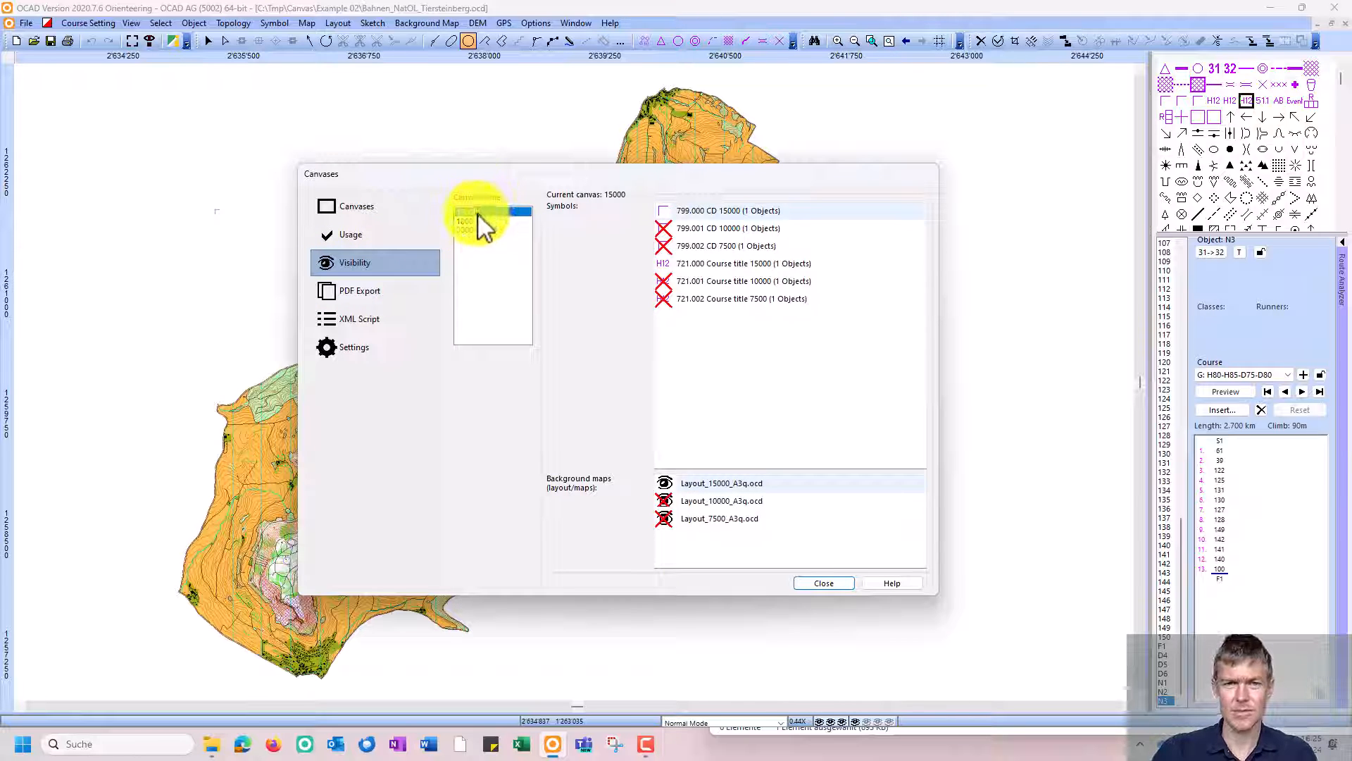
{"action": "left_click", "coordinate": [476, 222]}
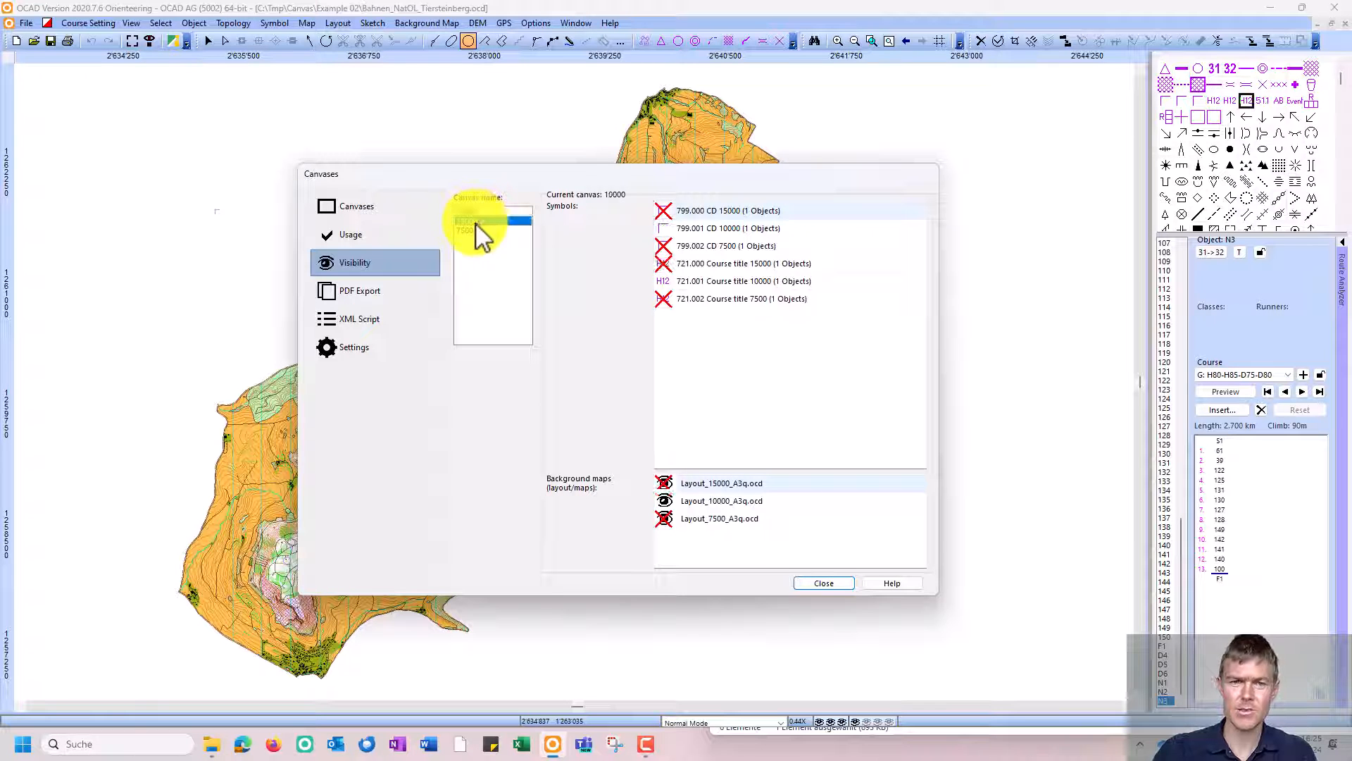
{"action": "left_click", "coordinate": [469, 231]}
{"action": "left_click", "coordinate": [473, 212]}
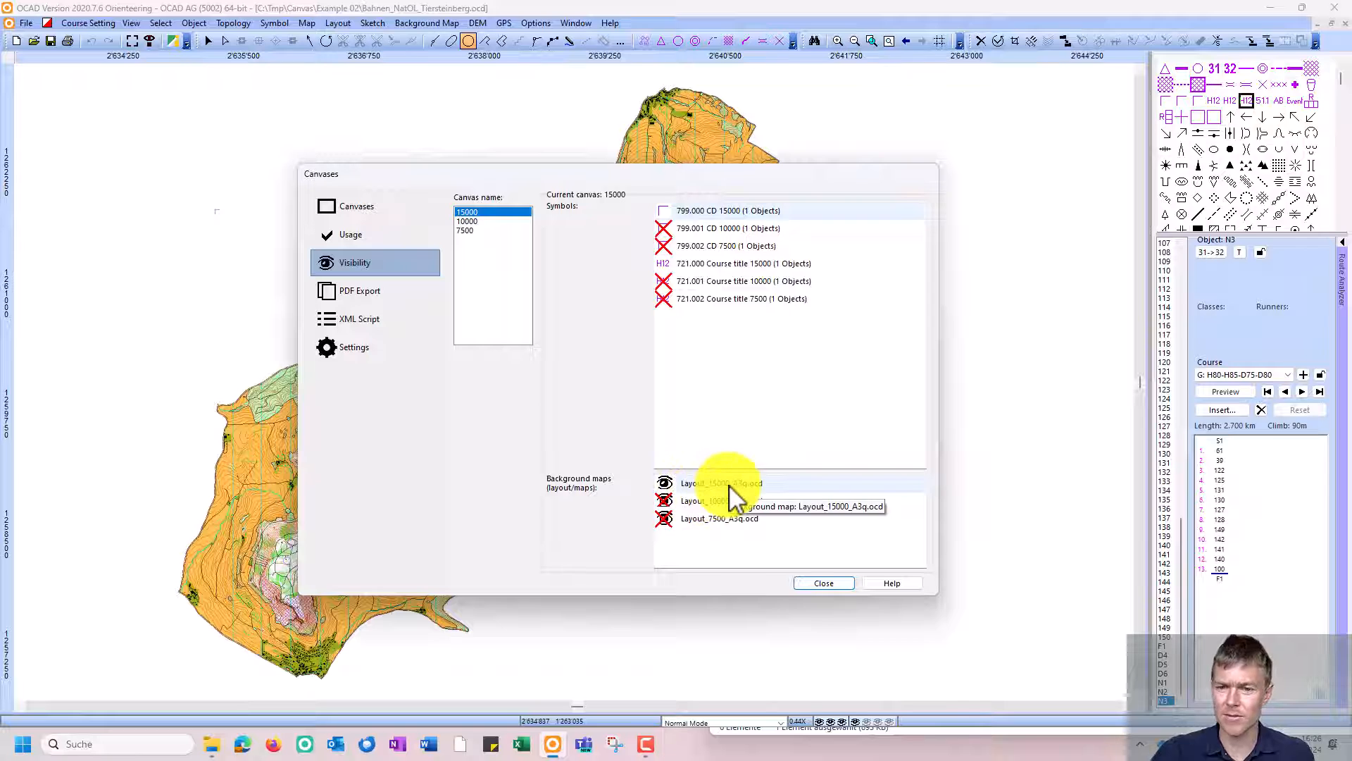
{"action": "left_click", "coordinate": [477, 221]}
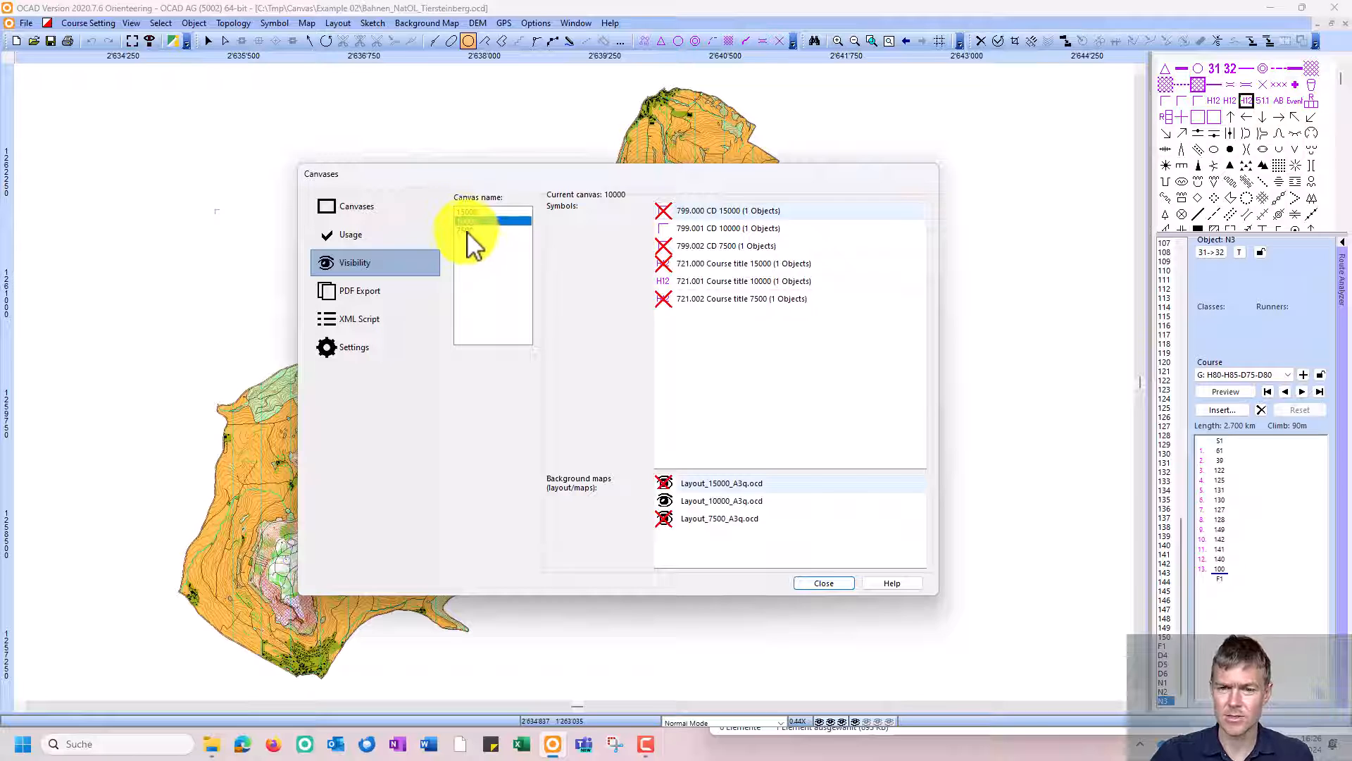
{"action": "left_click", "coordinate": [467, 231]}
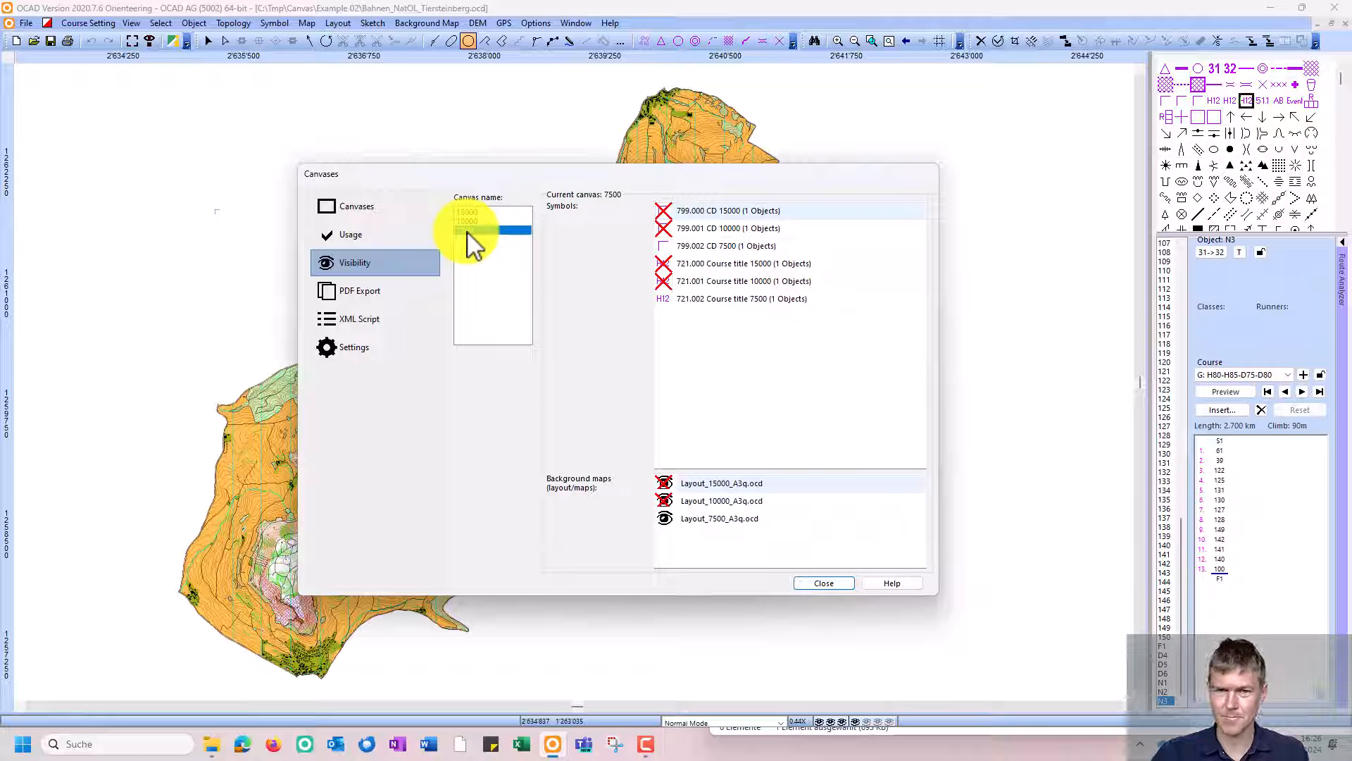
{"action": "left_click", "coordinate": [379, 293]}
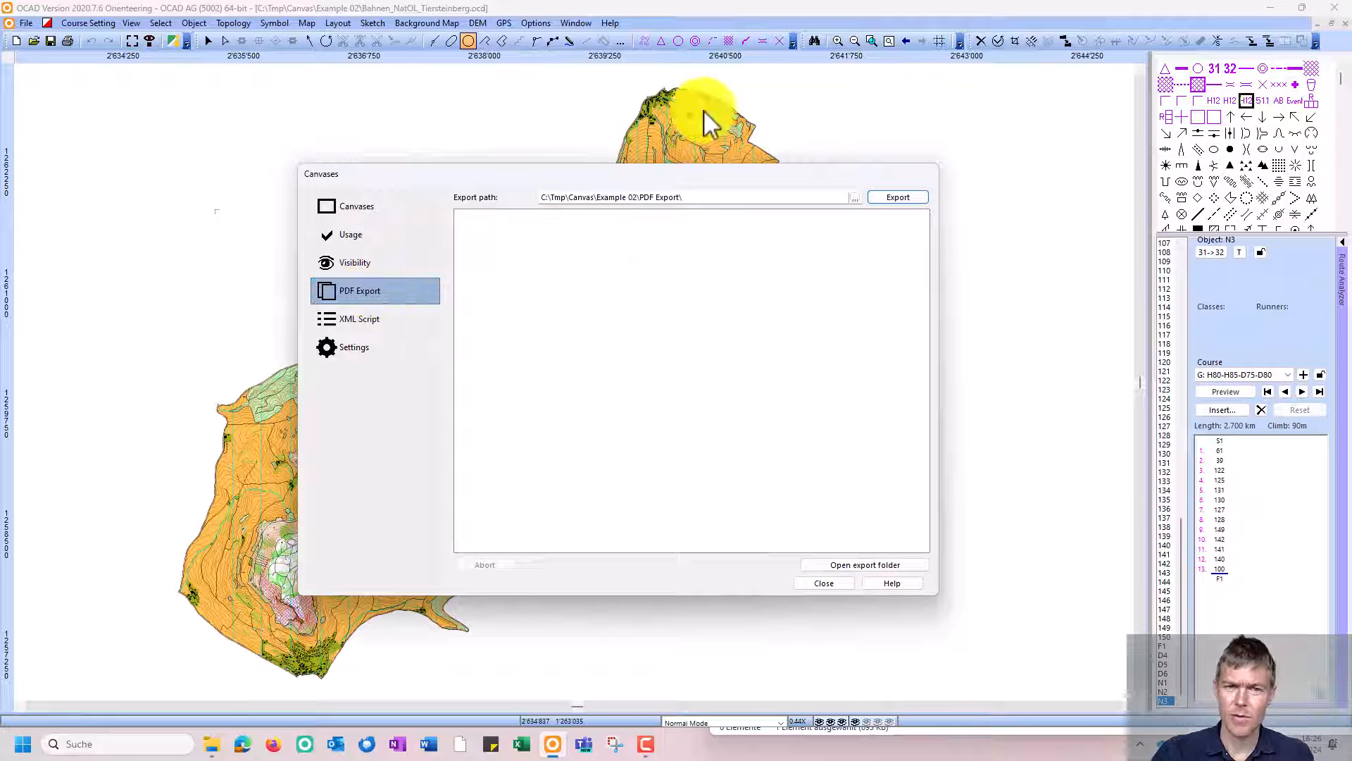
{"action": "left_click", "coordinate": [842, 584]}
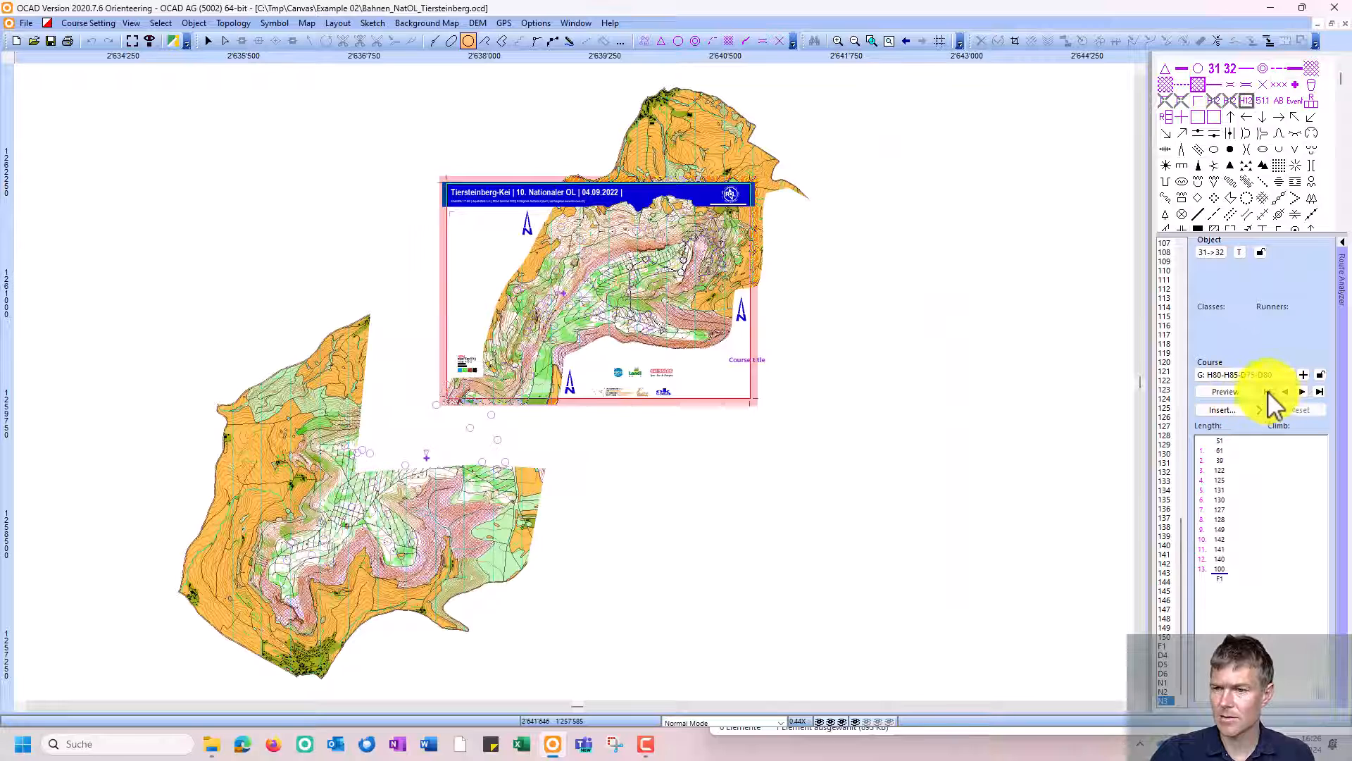
Step: Display courses A: HE and J: H16 in turn to examine the canvas layout used for each
{"action": "left_click", "coordinate": [1282, 377]}
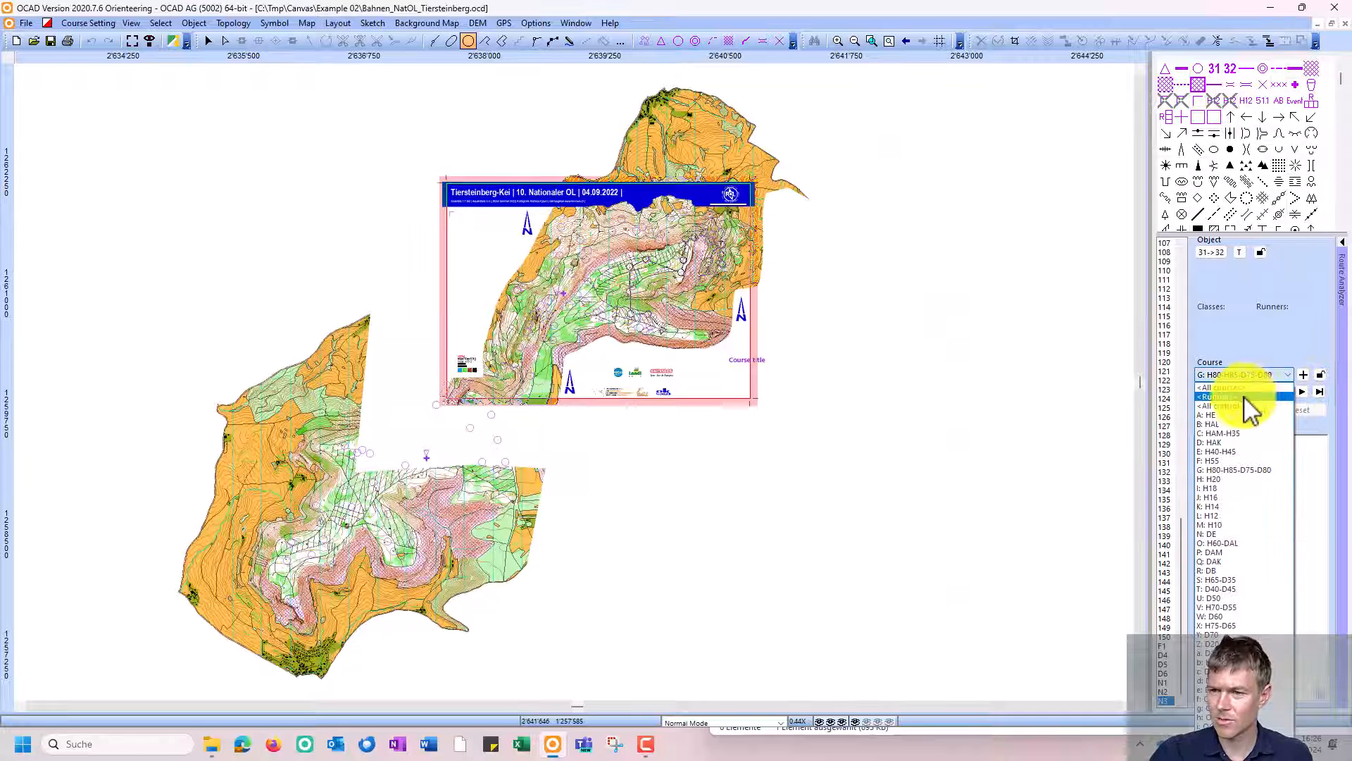
{"action": "left_click", "coordinate": [1229, 428]}
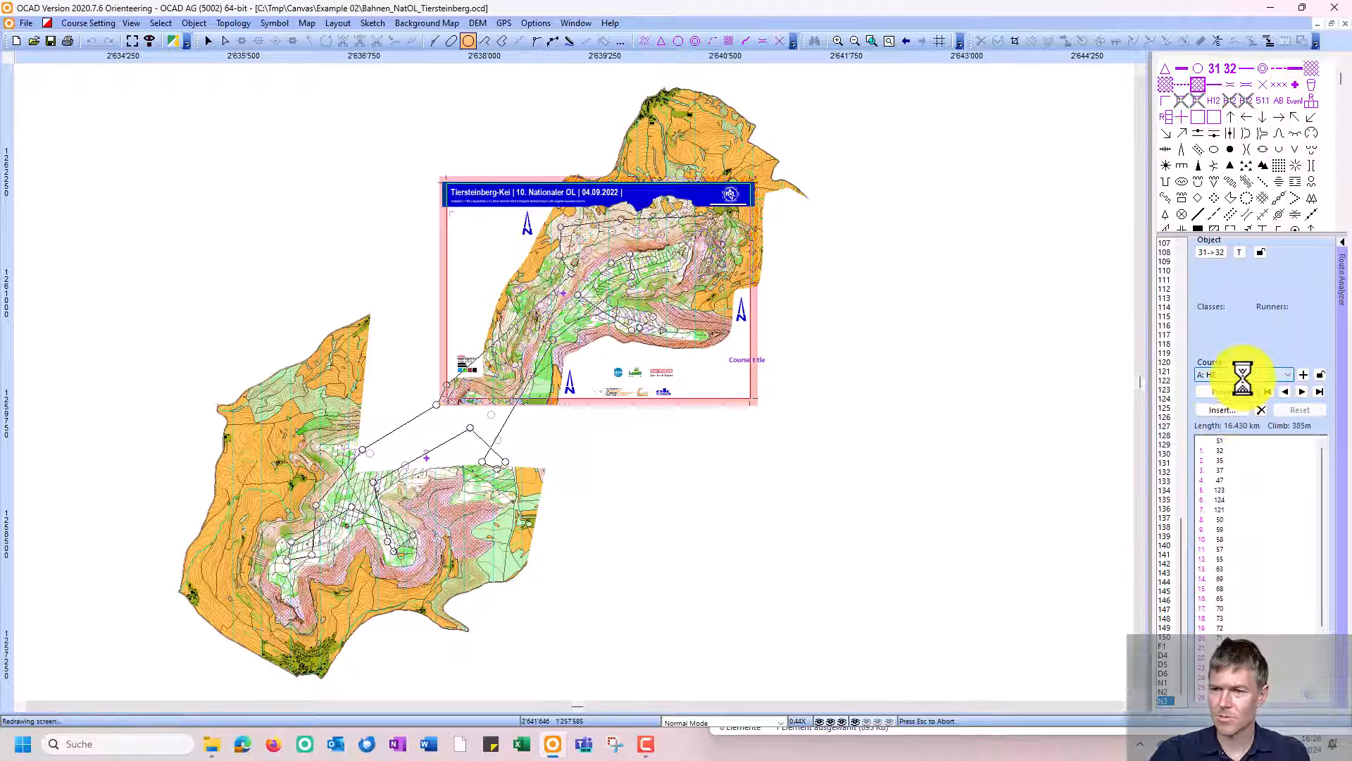
{"action": "left_click", "coordinate": [1245, 373]}
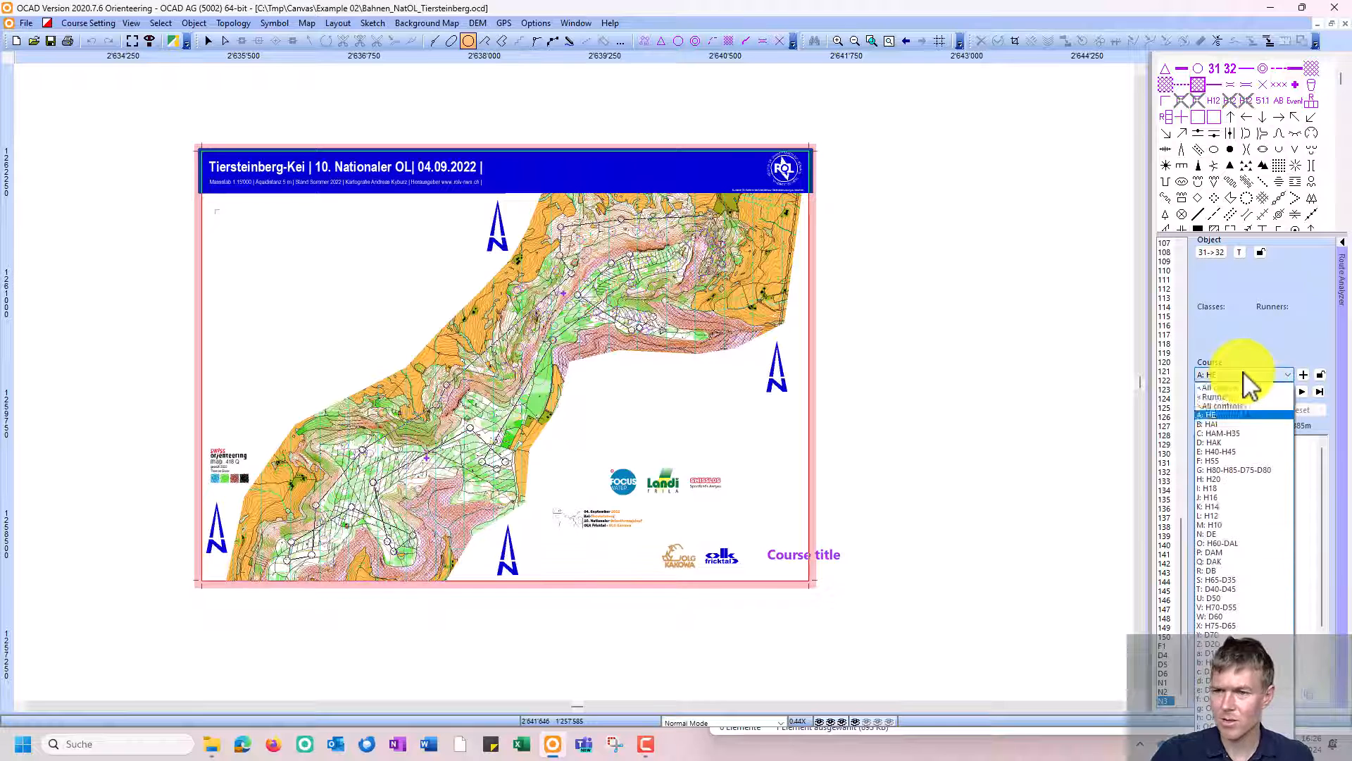
{"action": "left_click", "coordinate": [1220, 499]}
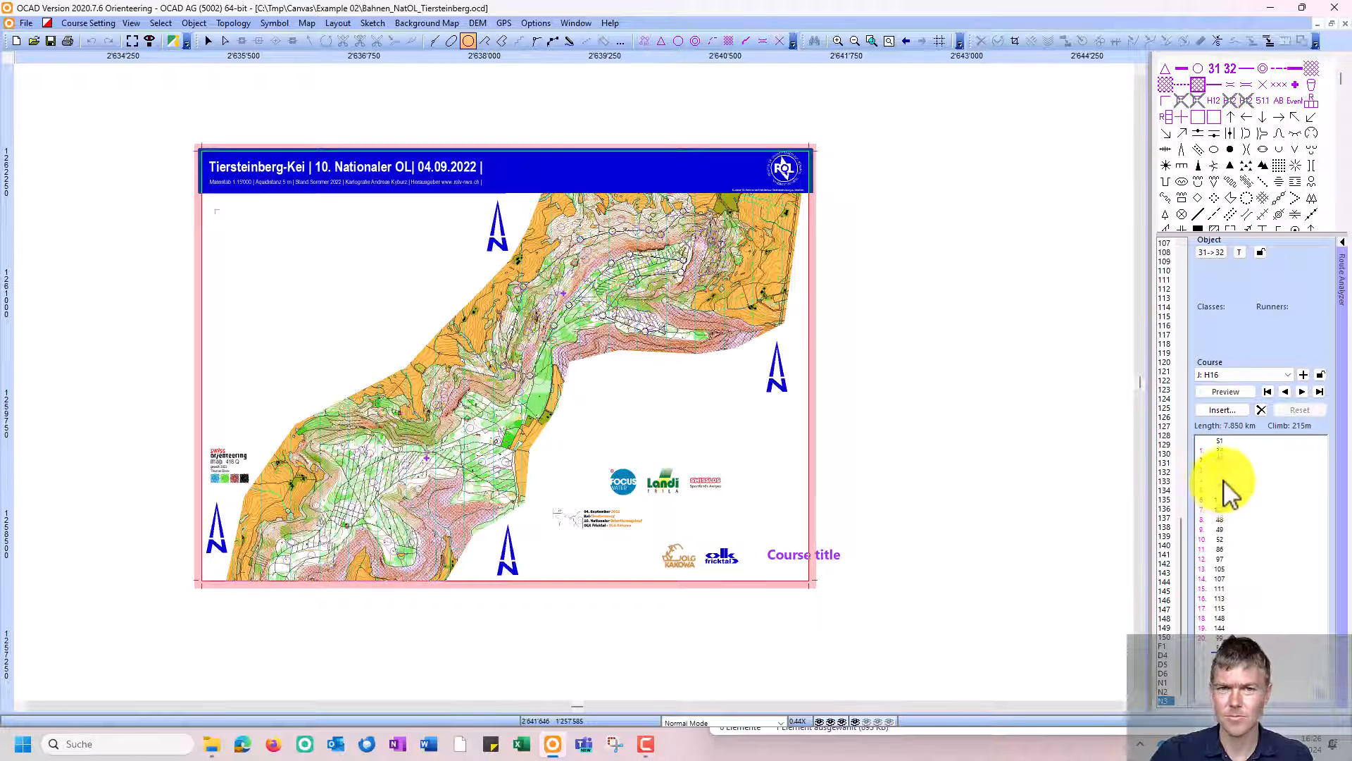
Step: Display courses M: H10, N: DE and X: H75-D65 in turn, previewing the last one, to examine their canvas layouts
{"action": "left_click", "coordinate": [1304, 393]}
{"action": "left_click", "coordinate": [1304, 393]}
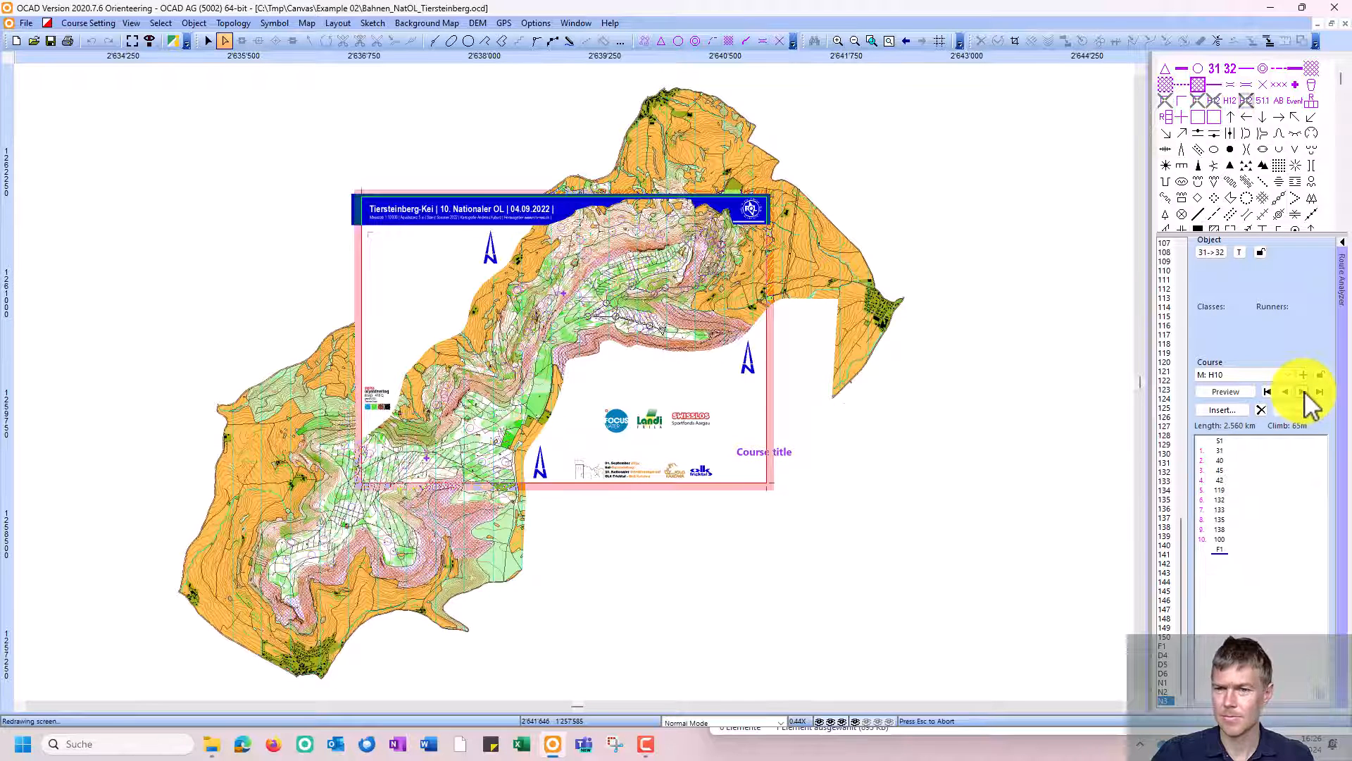
{"action": "left_click", "coordinate": [1304, 393]}
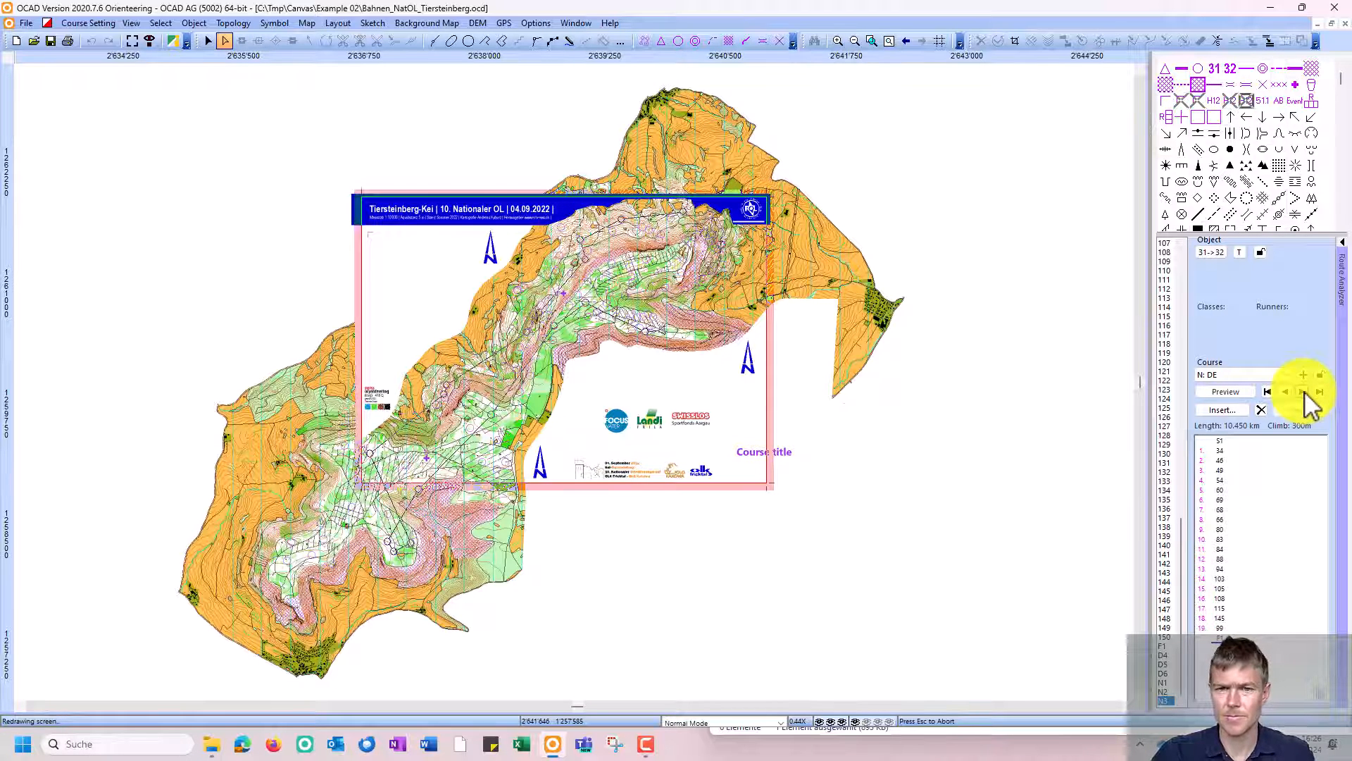
{"action": "left_click", "coordinate": [1268, 376]}
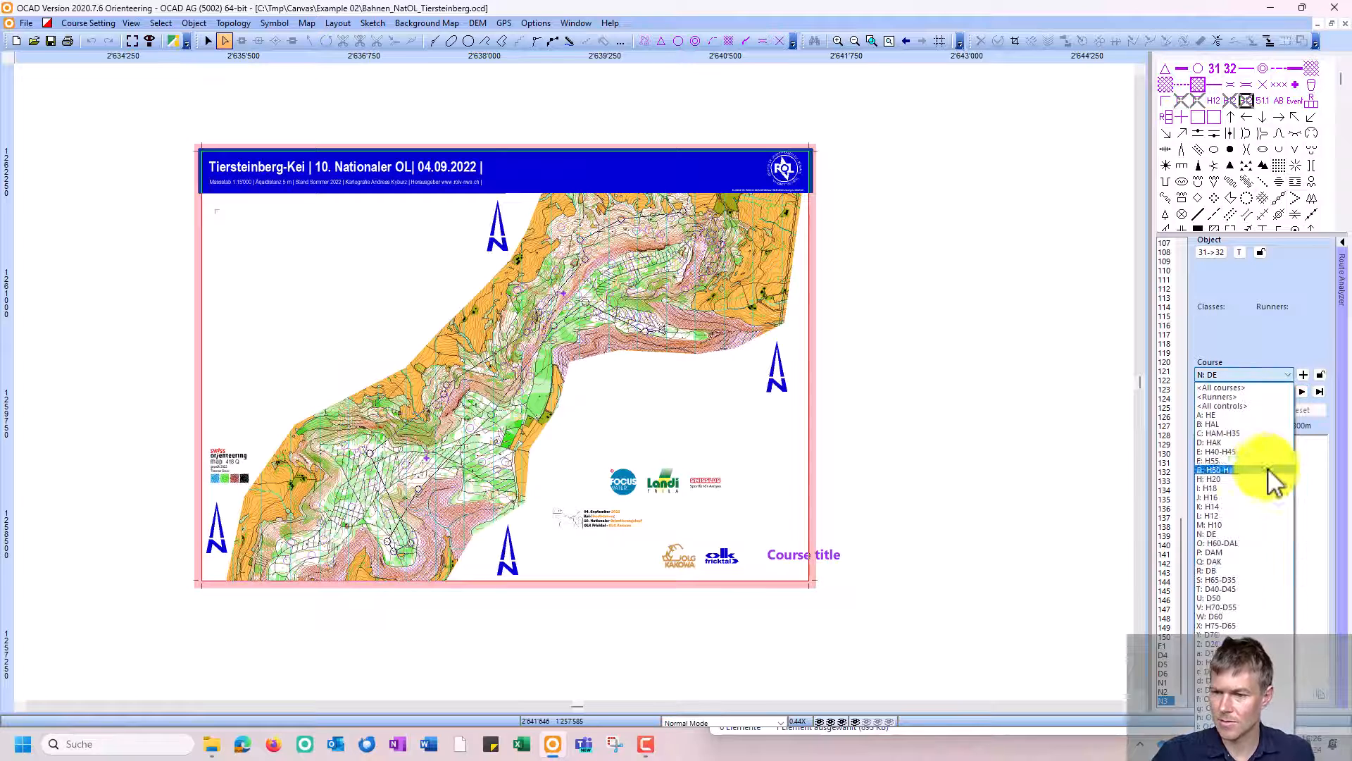
{"action": "left_click", "coordinate": [1238, 625]}
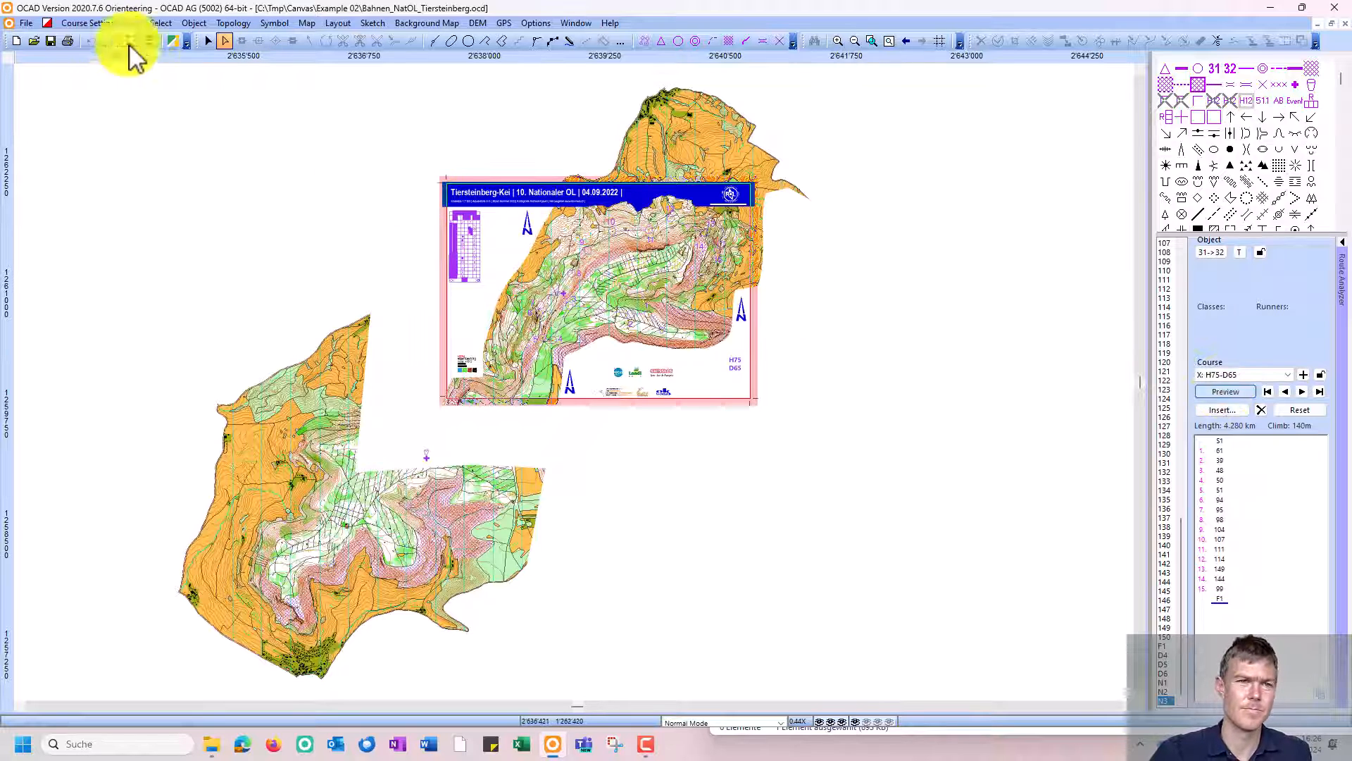
Step: Open the canvases dialog and view its PDF export settings
{"action": "left_click", "coordinate": [71, 25]}
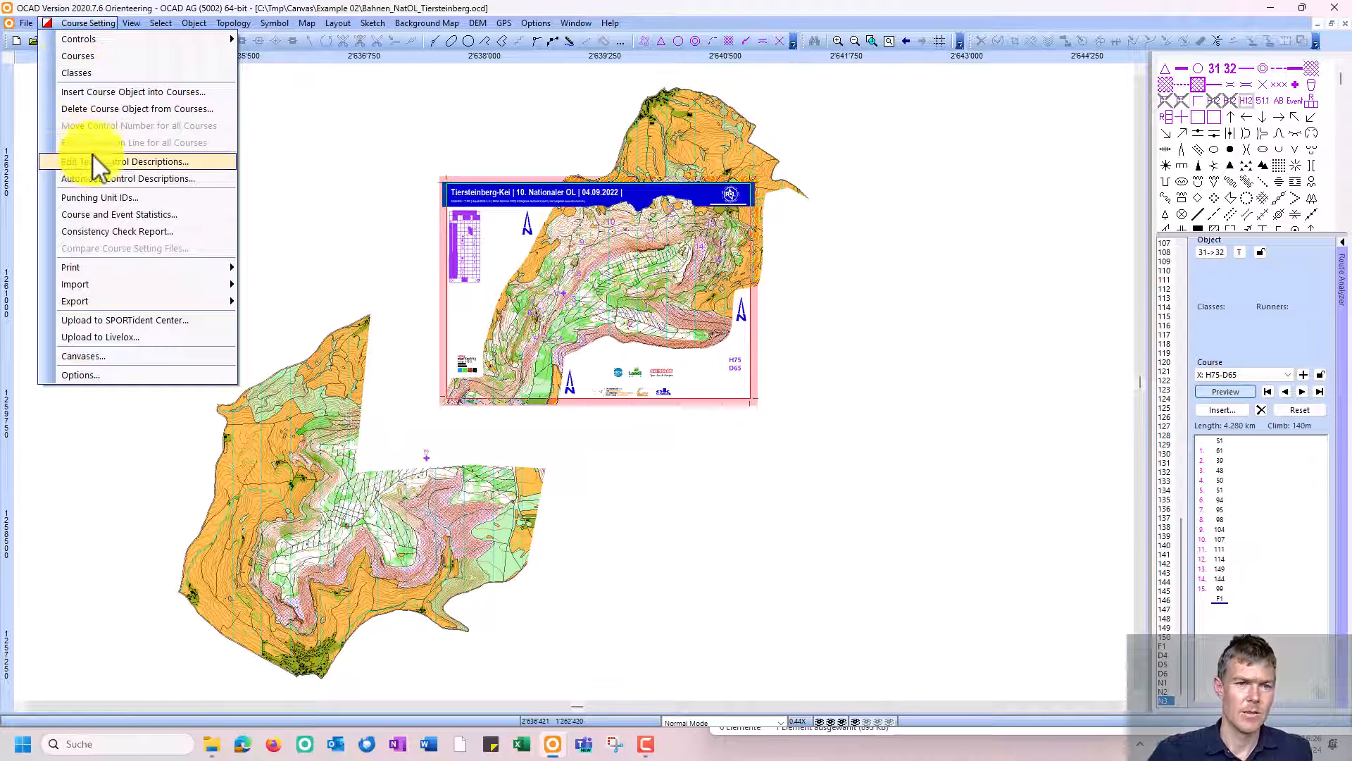
{"action": "left_click", "coordinate": [83, 356]}
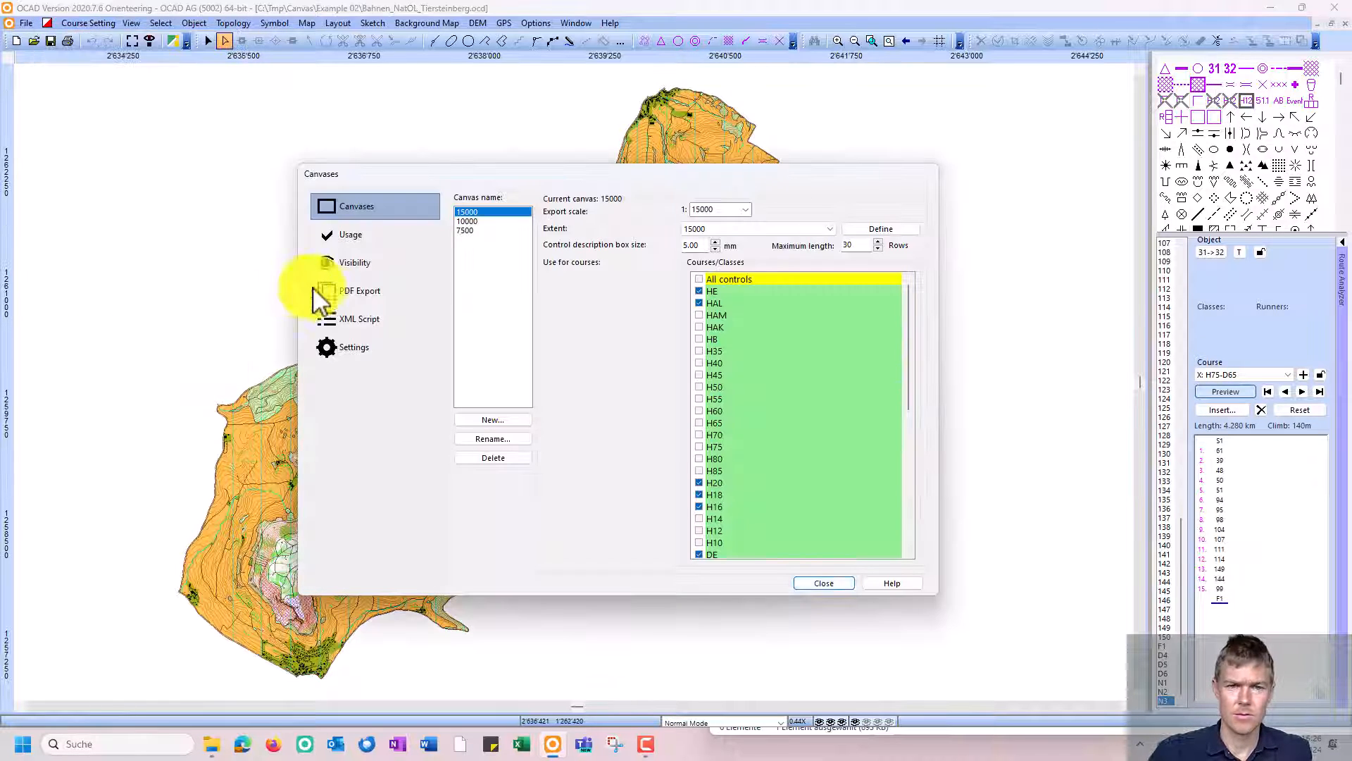
{"action": "left_click", "coordinate": [343, 290]}
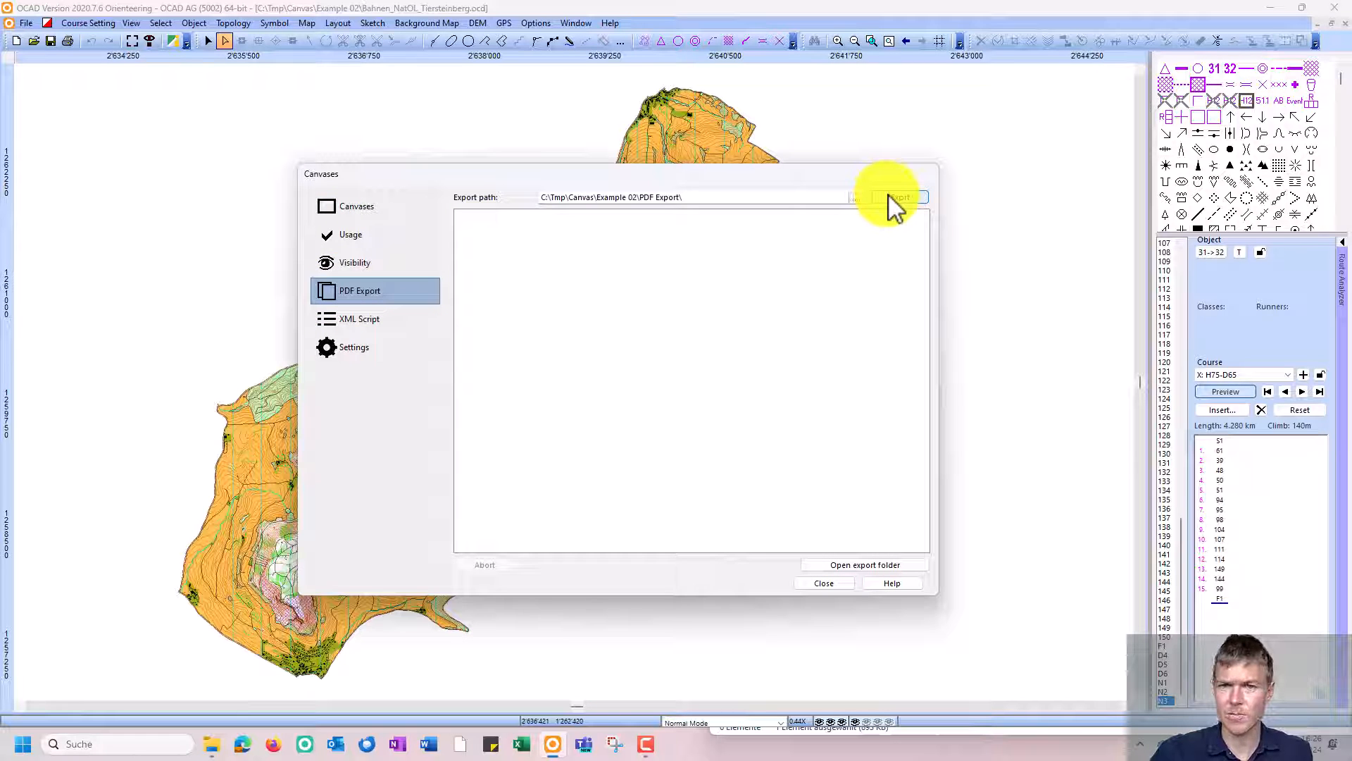
{"action": "left_click", "coordinate": [891, 198]}
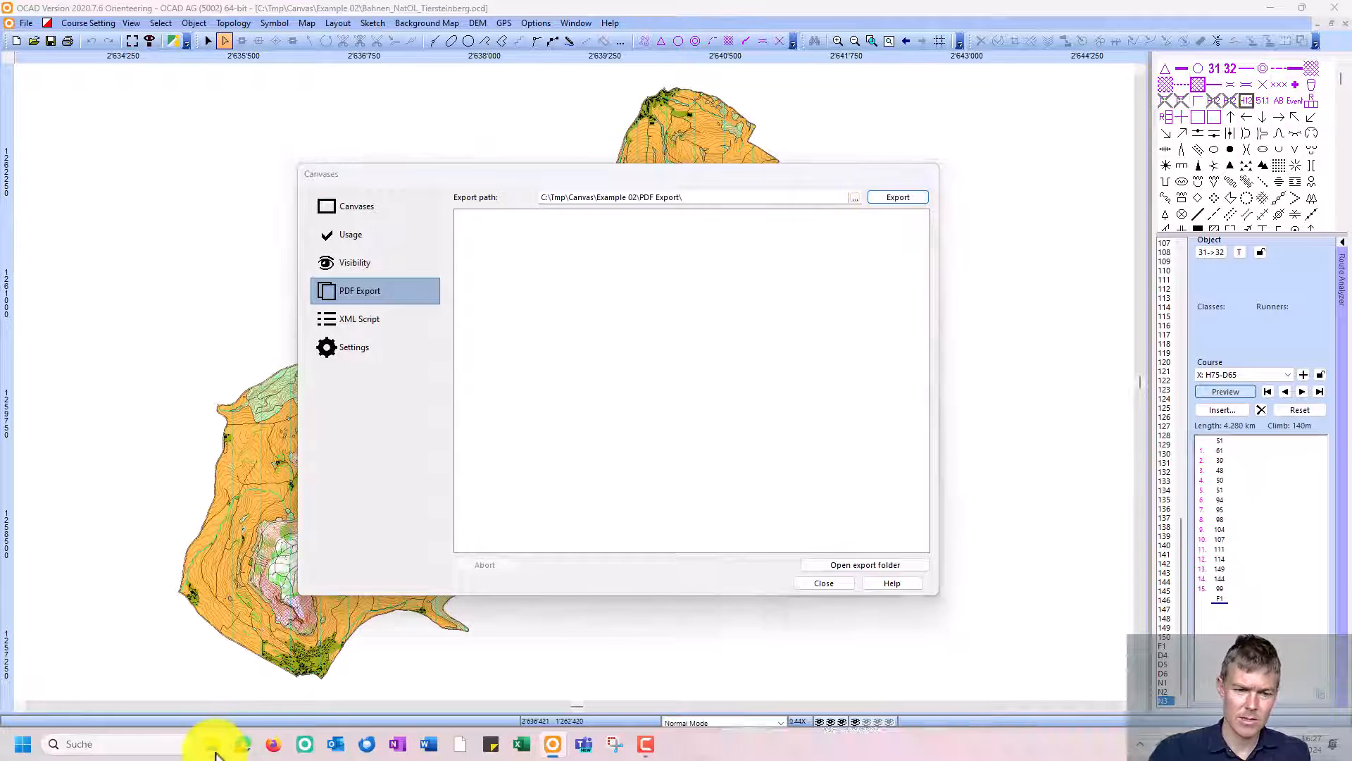
Step: Switch to File Explorer, open the PDF Export folder inside Example 02 and reposition its window to show the file list
{"action": "left_click", "coordinate": [212, 745]}
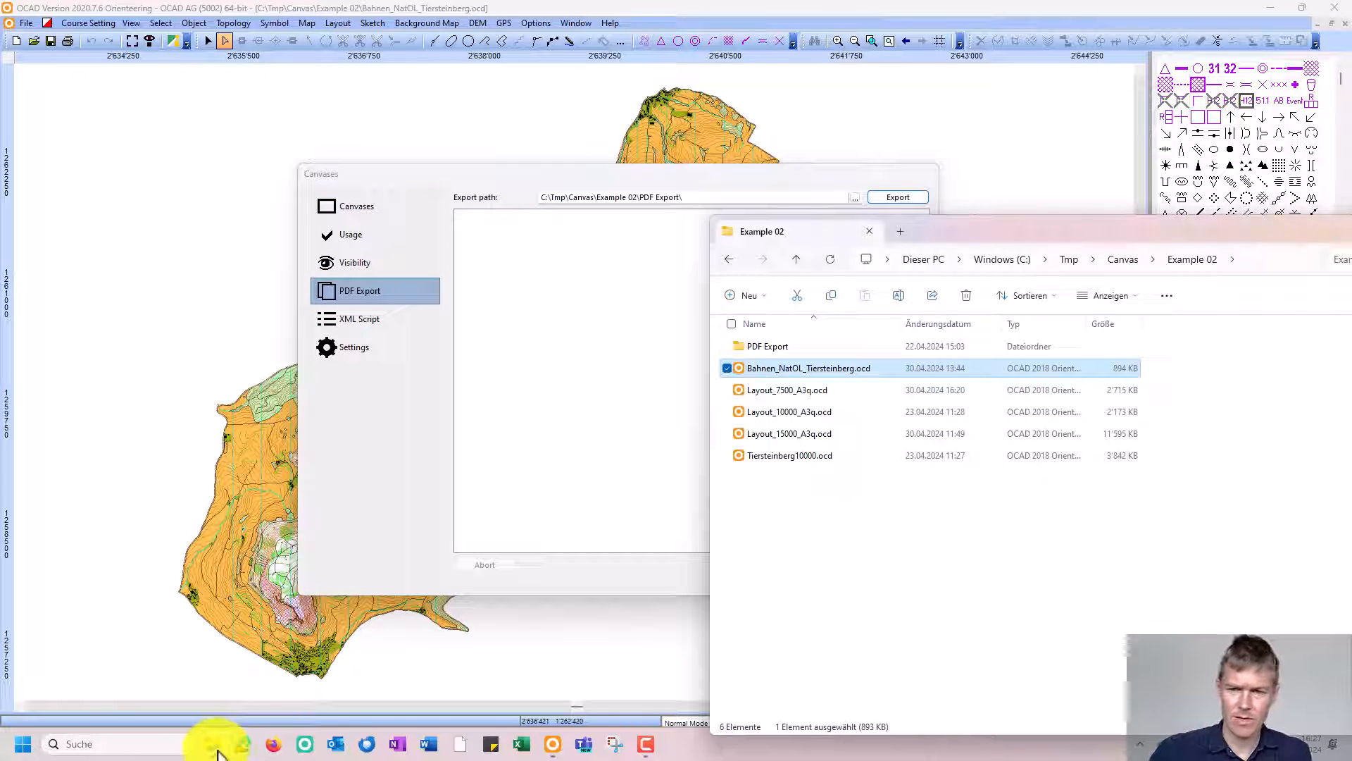
{"action": "double_click", "coordinate": [779, 347]}
{"action": "left_click_drag", "start_coordinate": [991, 230], "coordinate": [861, 151]}
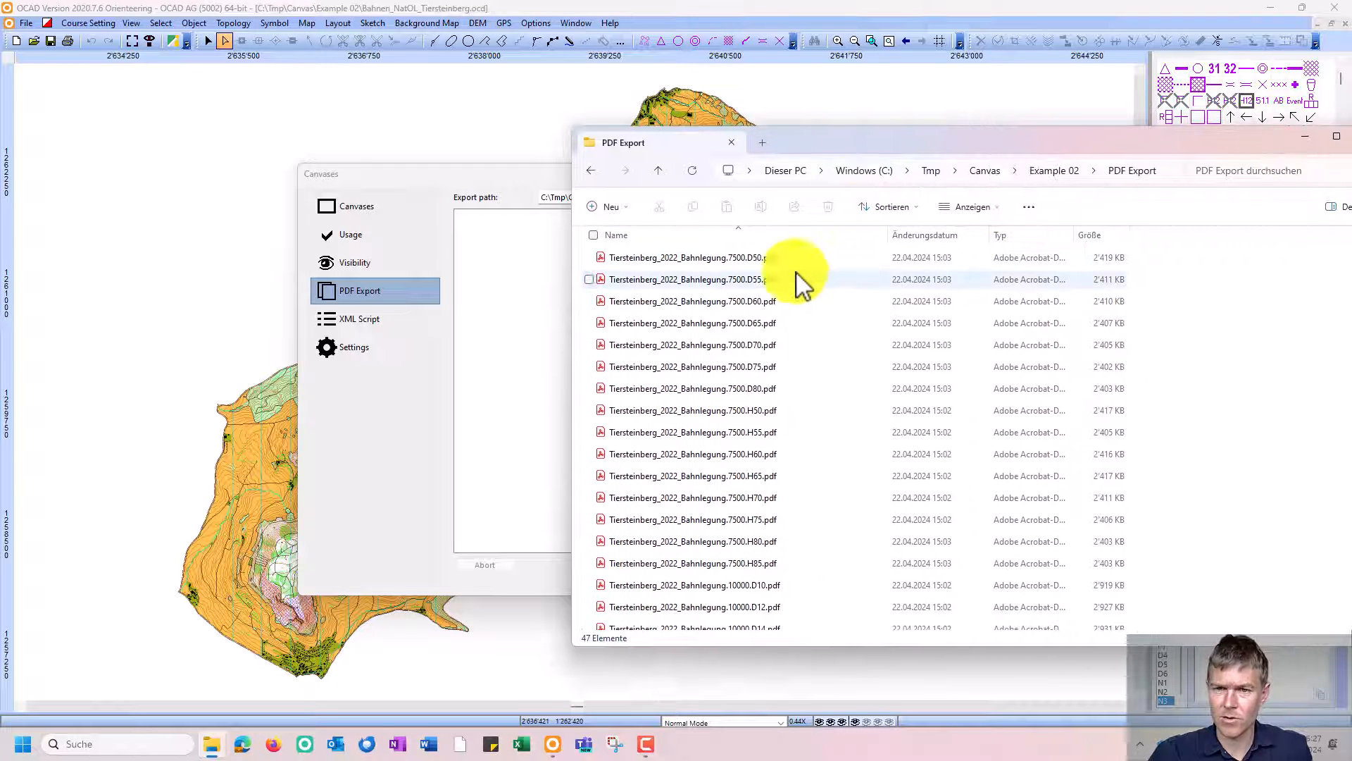
Step: Select the exported PDFs 7500.D50, 10000.D12 and 15000.DAL together and open all three in Adobe Acrobat
{"action": "left_click", "coordinate": [758, 259]}
{"action": "scroll", "coordinate": [756, 391], "scroll_direction": "down", "scroll_amount": 3}
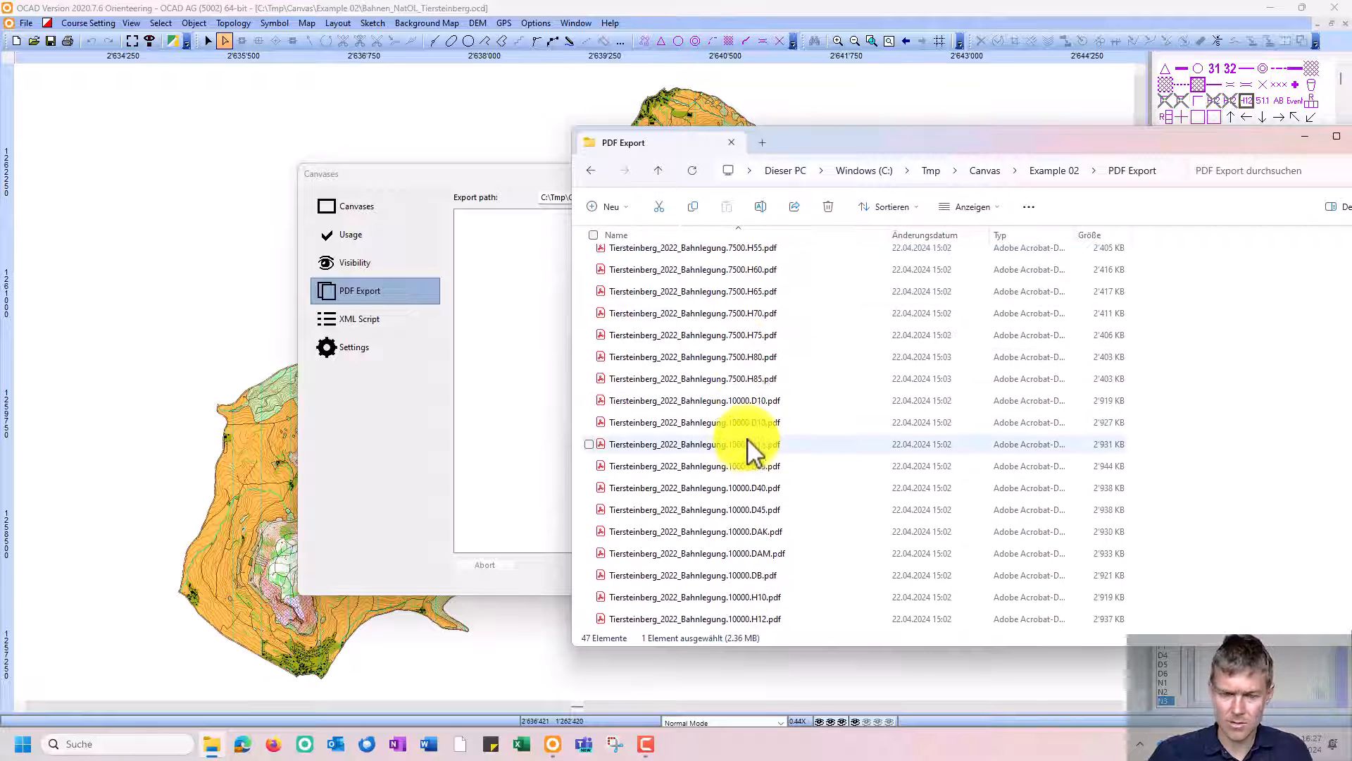
{"action": "left_click", "coordinate": [742, 428], "text": "ctrl"}
{"action": "scroll", "coordinate": [743, 451], "scroll_direction": "down", "scroll_amount": 8}
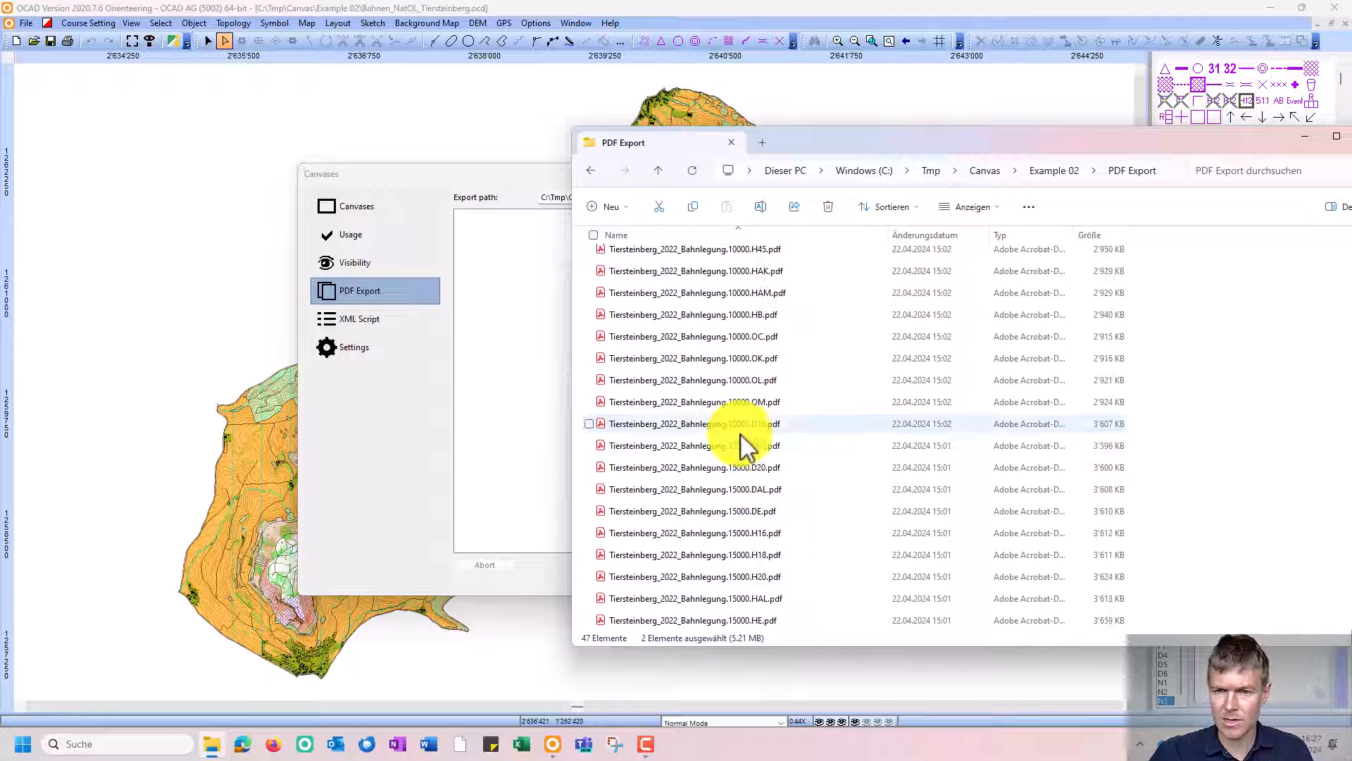
{"action": "left_click", "coordinate": [732, 488], "text": "ctrl"}
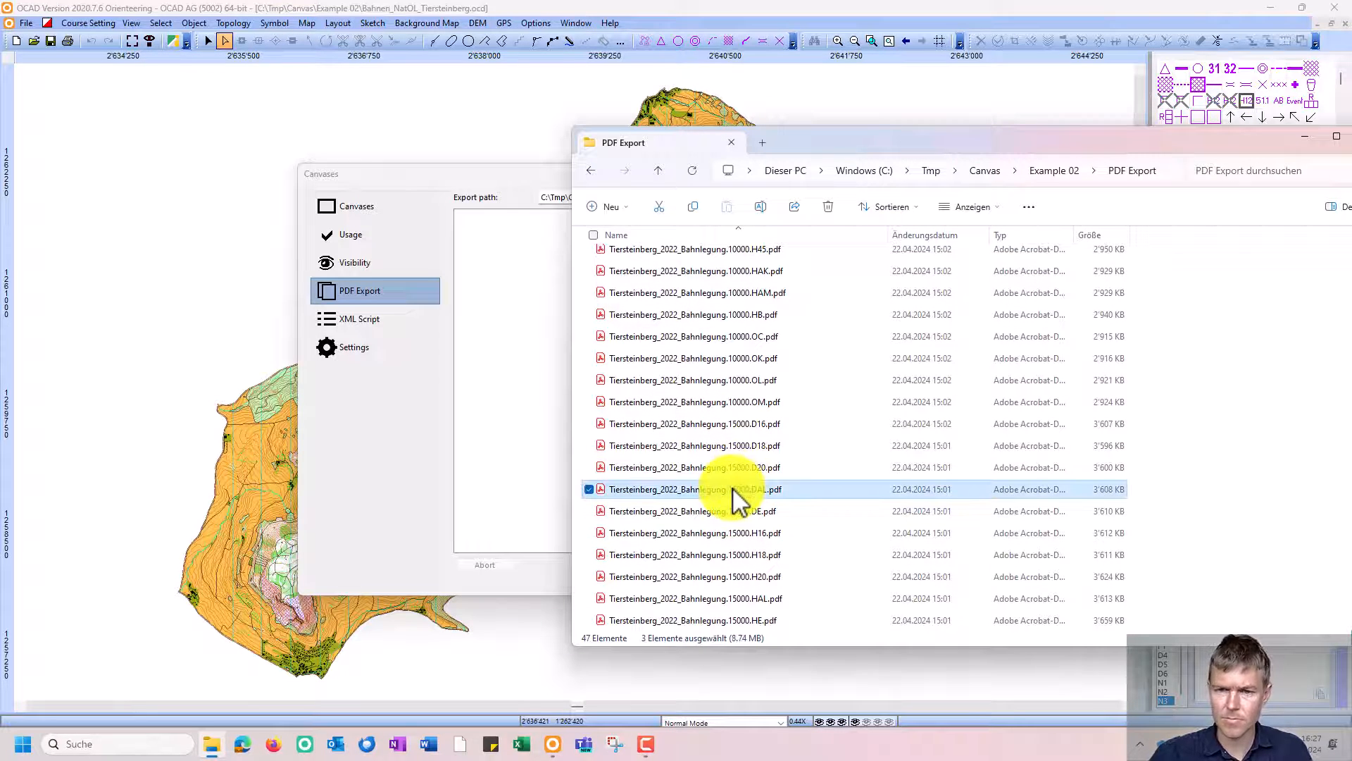
{"action": "double_click", "coordinate": [735, 491]}
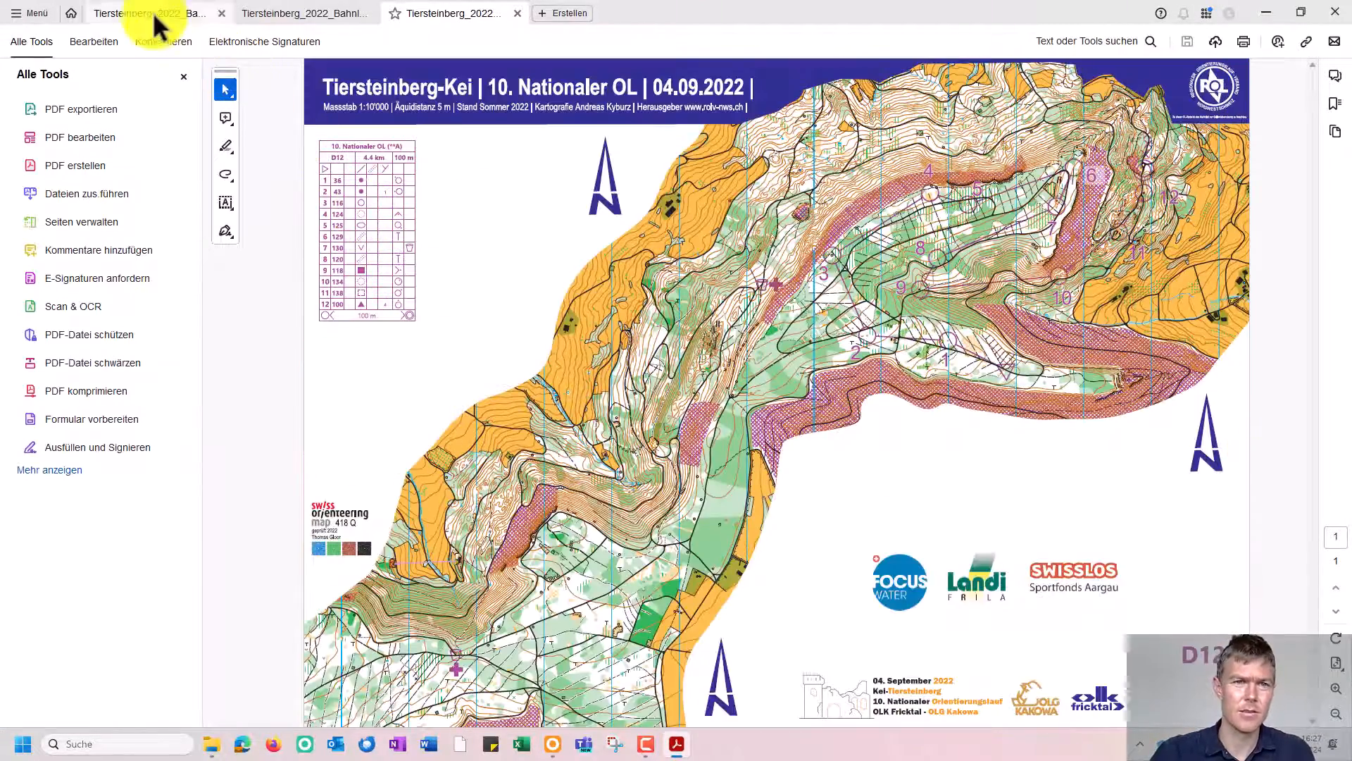
Step: Compare the open DAL, D50 and D12 course PDFs, examining the map scale and layout of each
{"action": "left_click", "coordinate": [153, 13]}
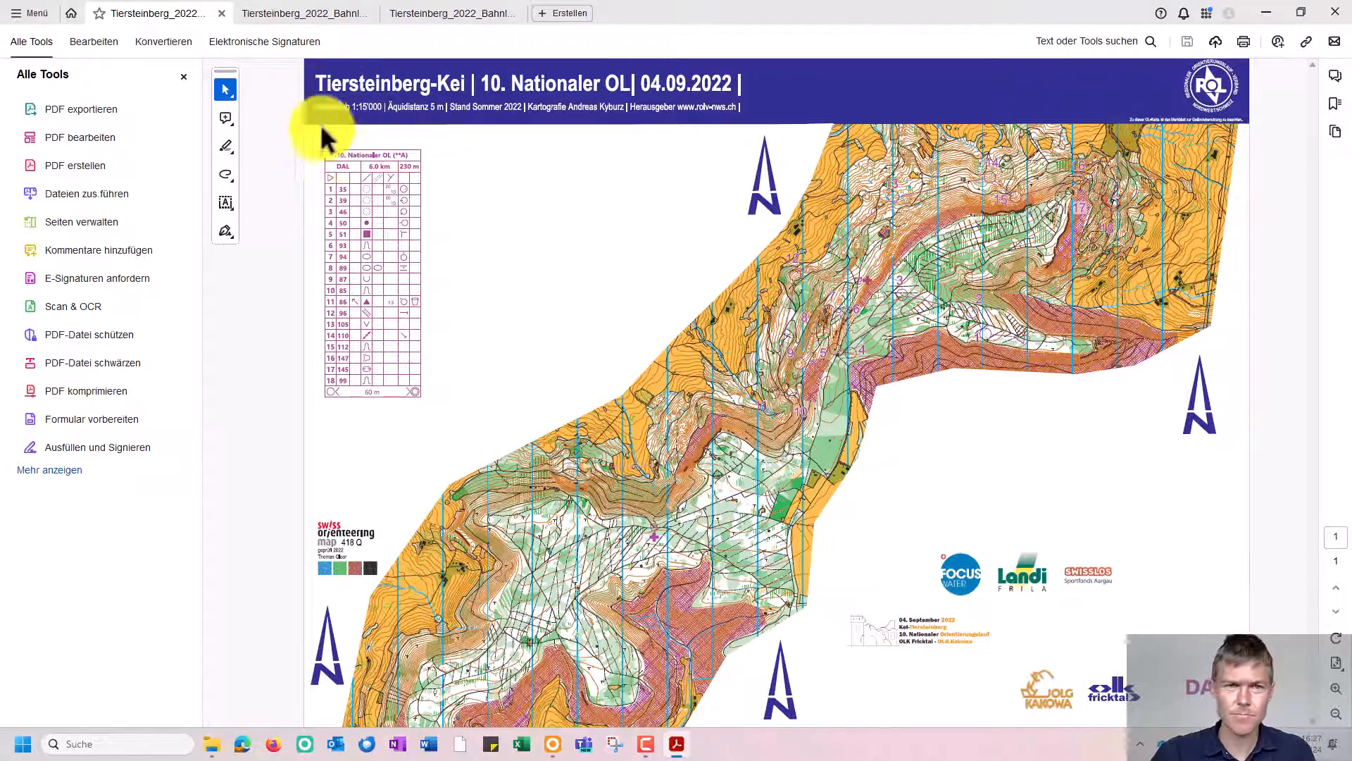
{"action": "left_click", "coordinate": [281, 15]}
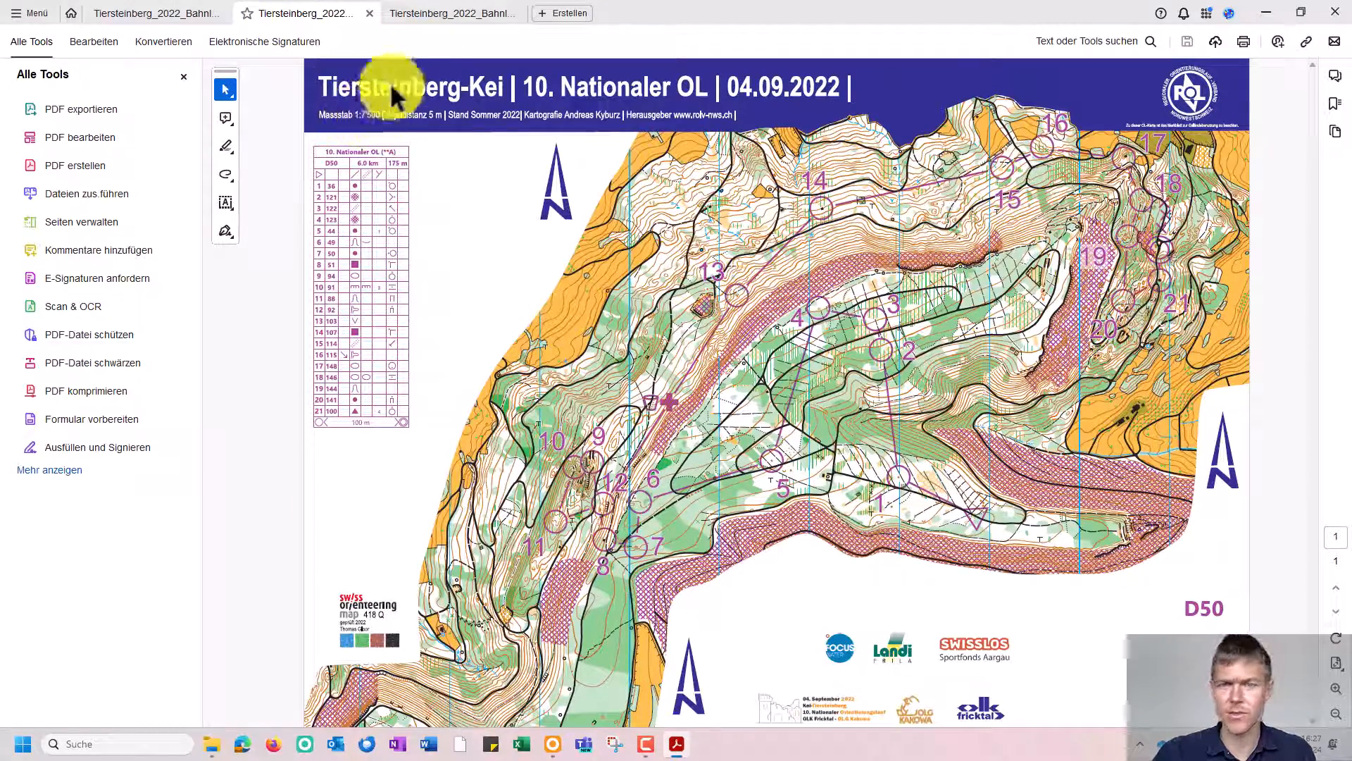
{"action": "left_click", "coordinate": [443, 8]}
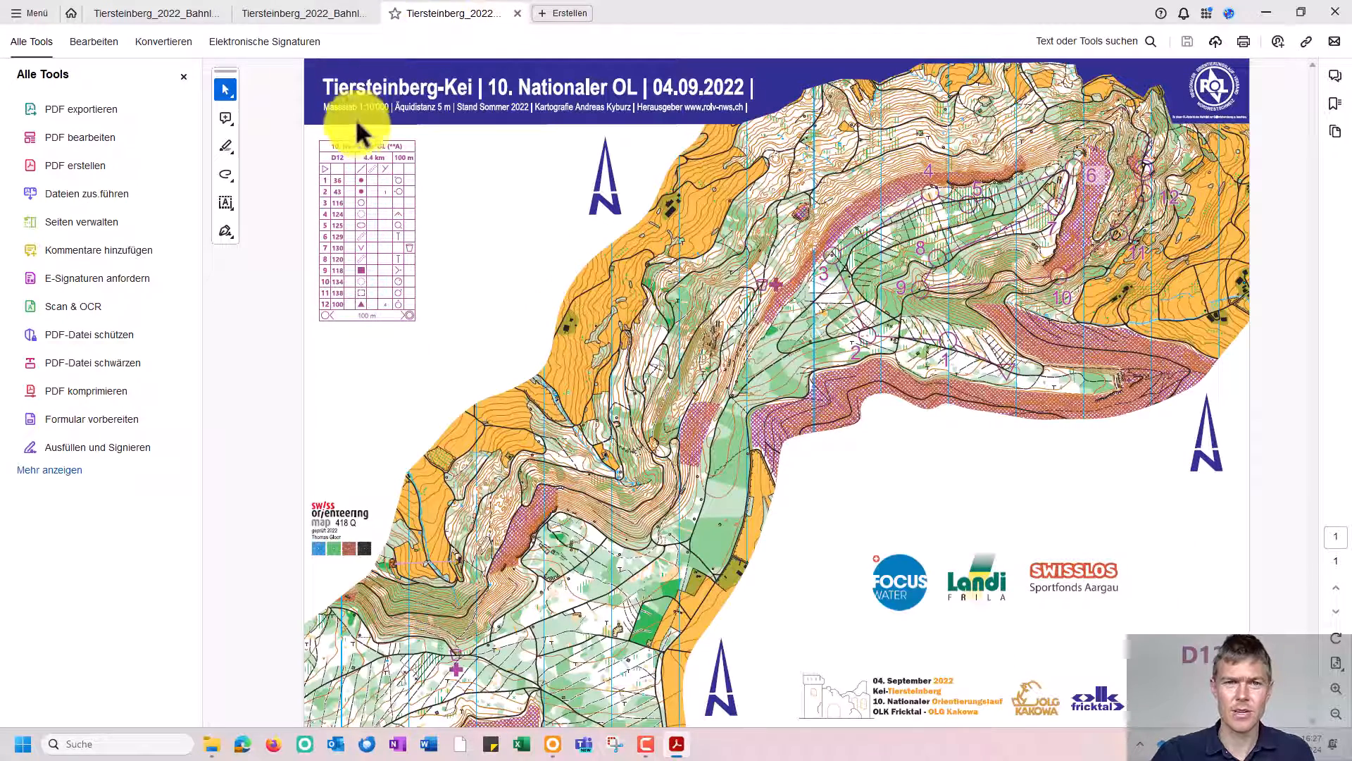